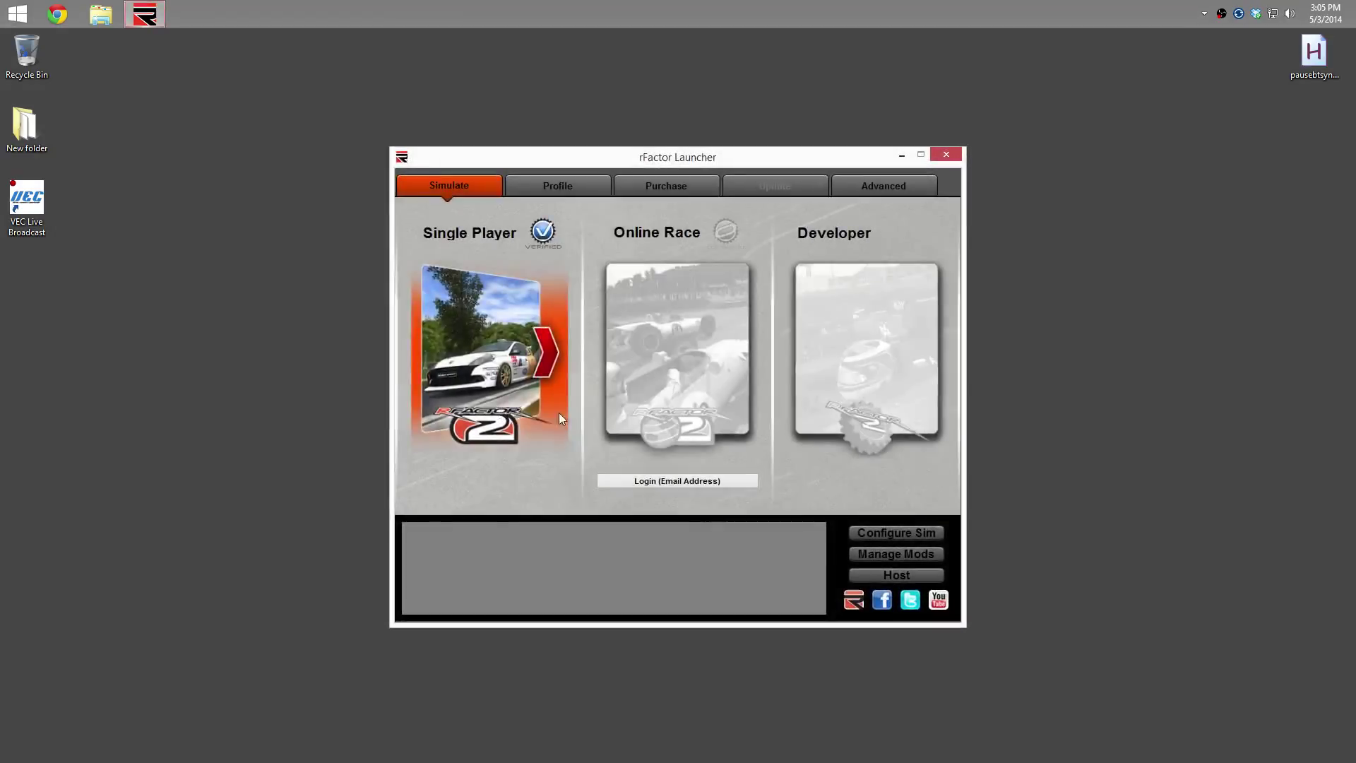
Open the rFactor2 Mod Manager and review the Working Dir dropdown choices
left_click(916, 553)
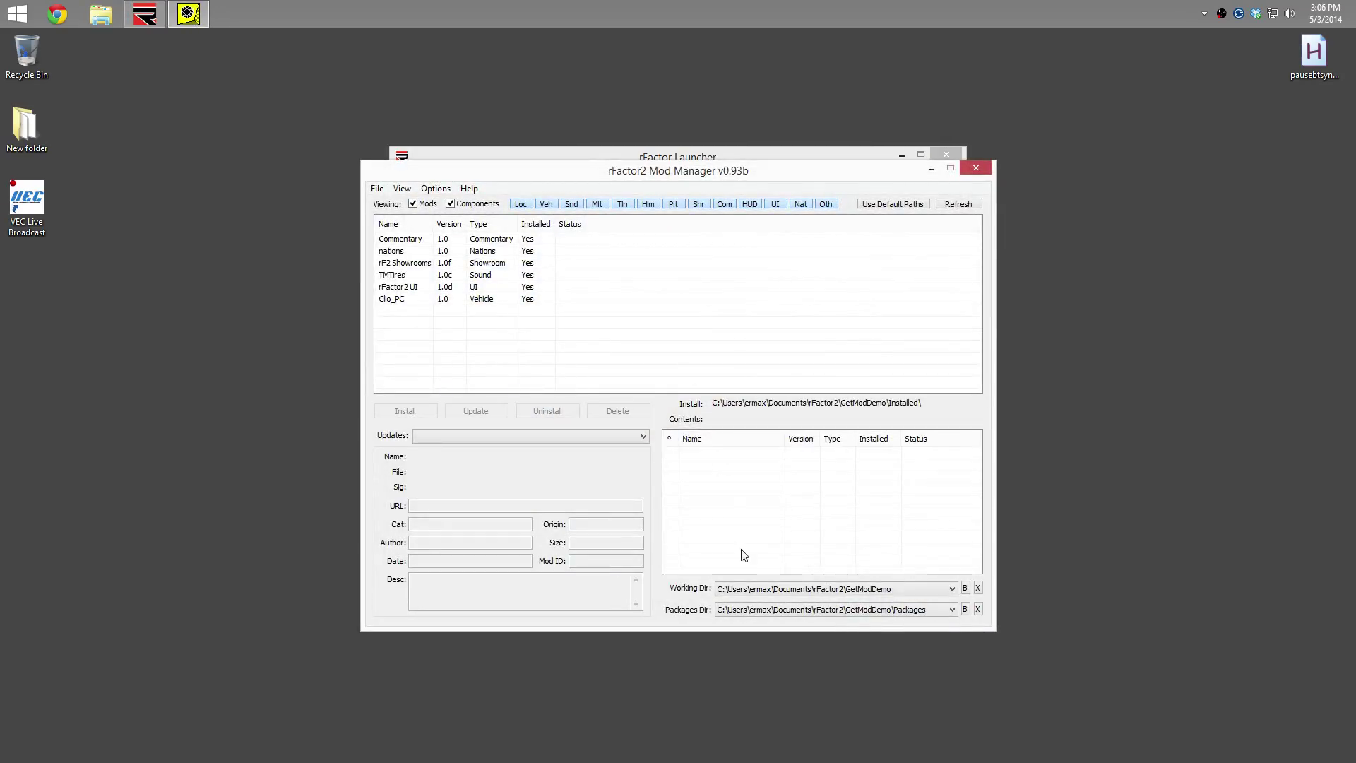
left_click(771, 591)
left_click(772, 598)
Close the Mod Manager, reopen and close it again, then close the rFactor Launcher
left_click(976, 168)
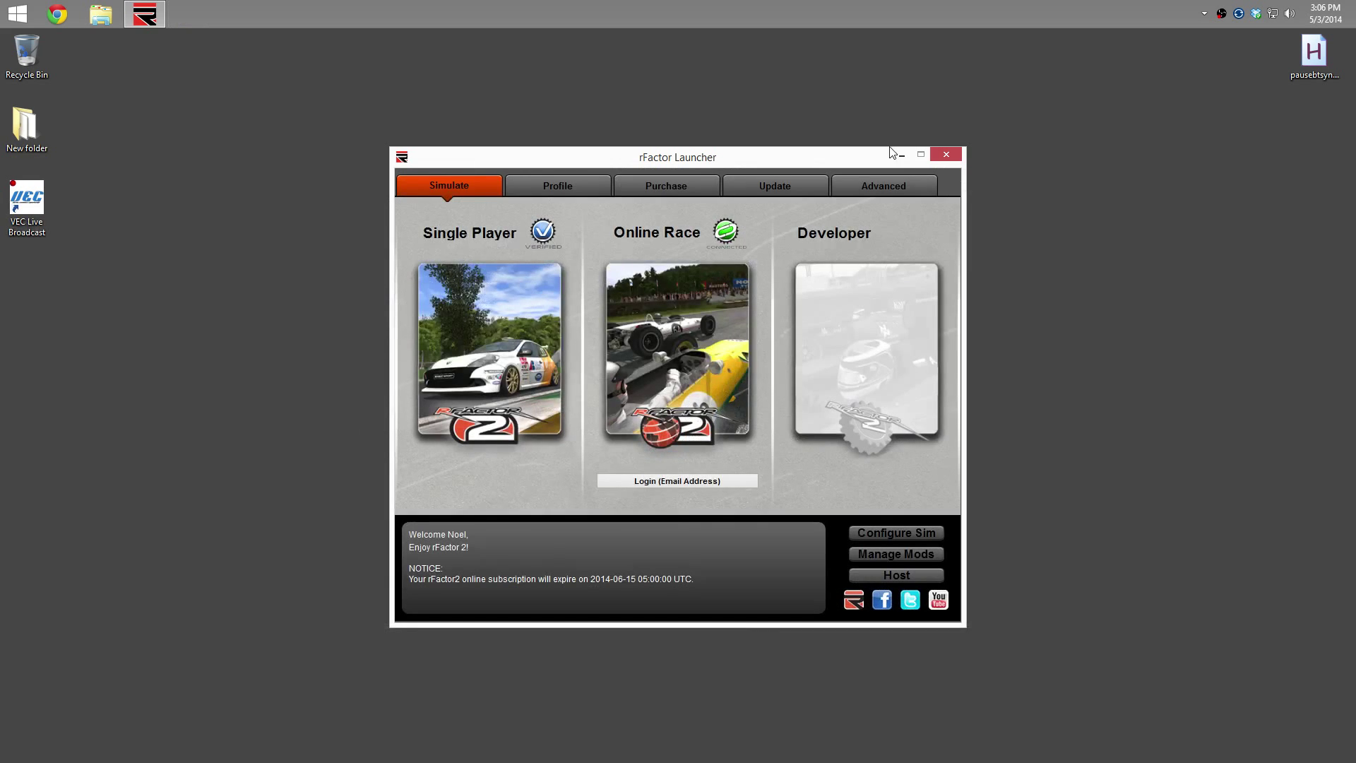
left_click(892, 551)
right_click(185, 19)
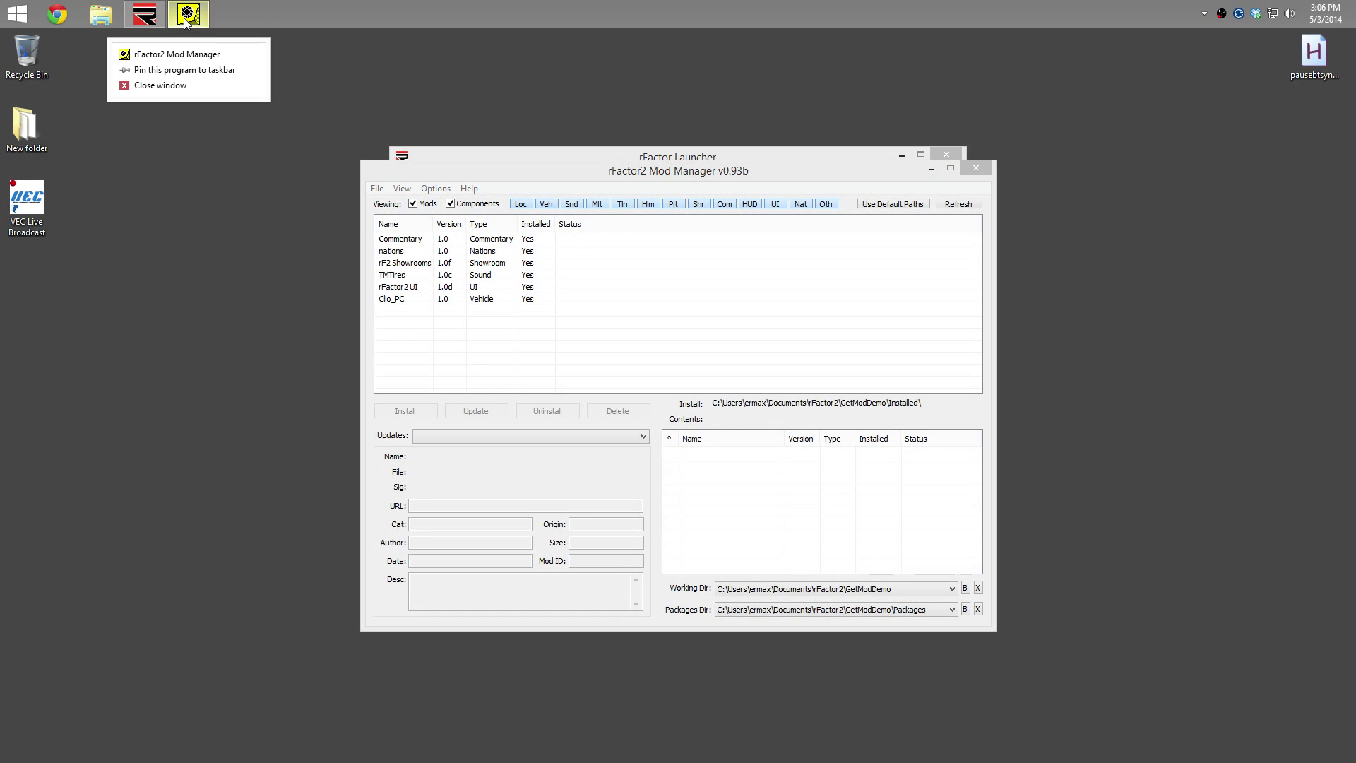
left_click(233, 85)
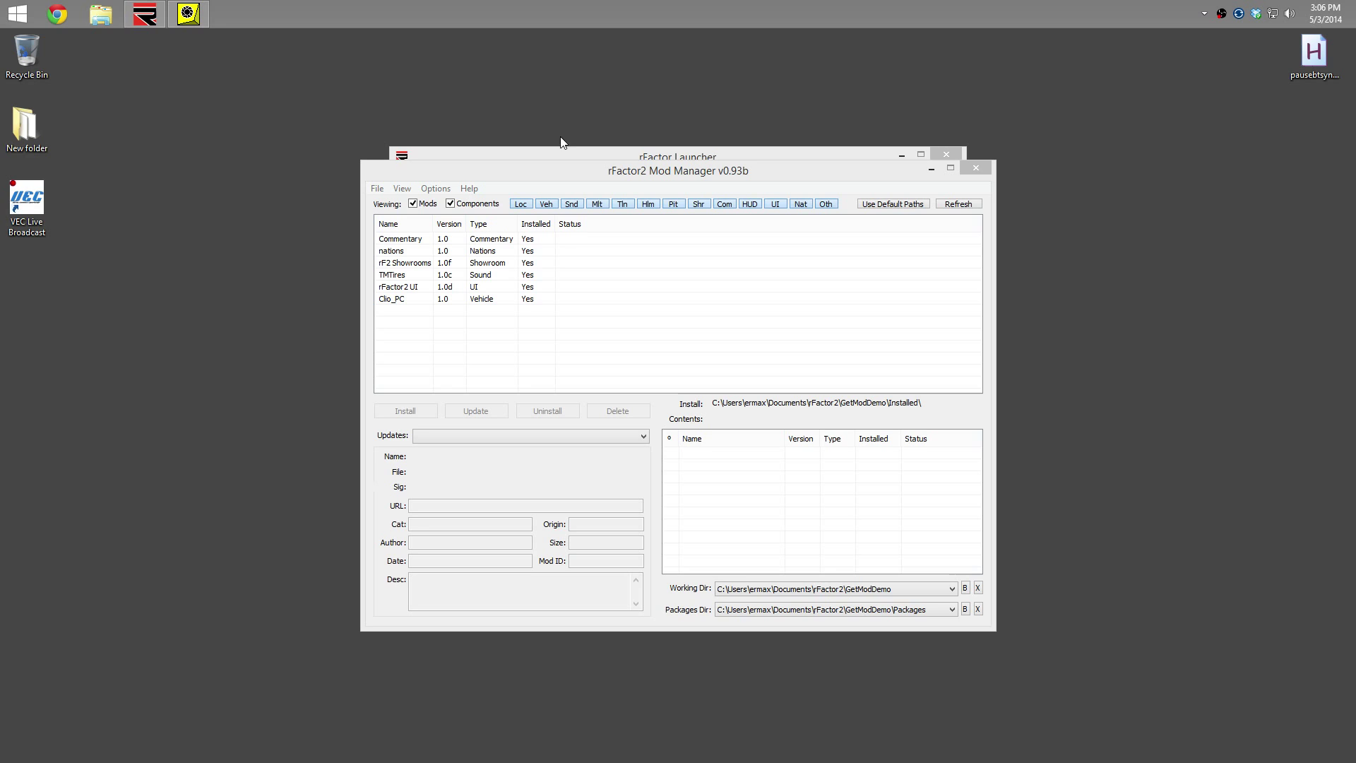
left_click(976, 168)
left_click(947, 154)
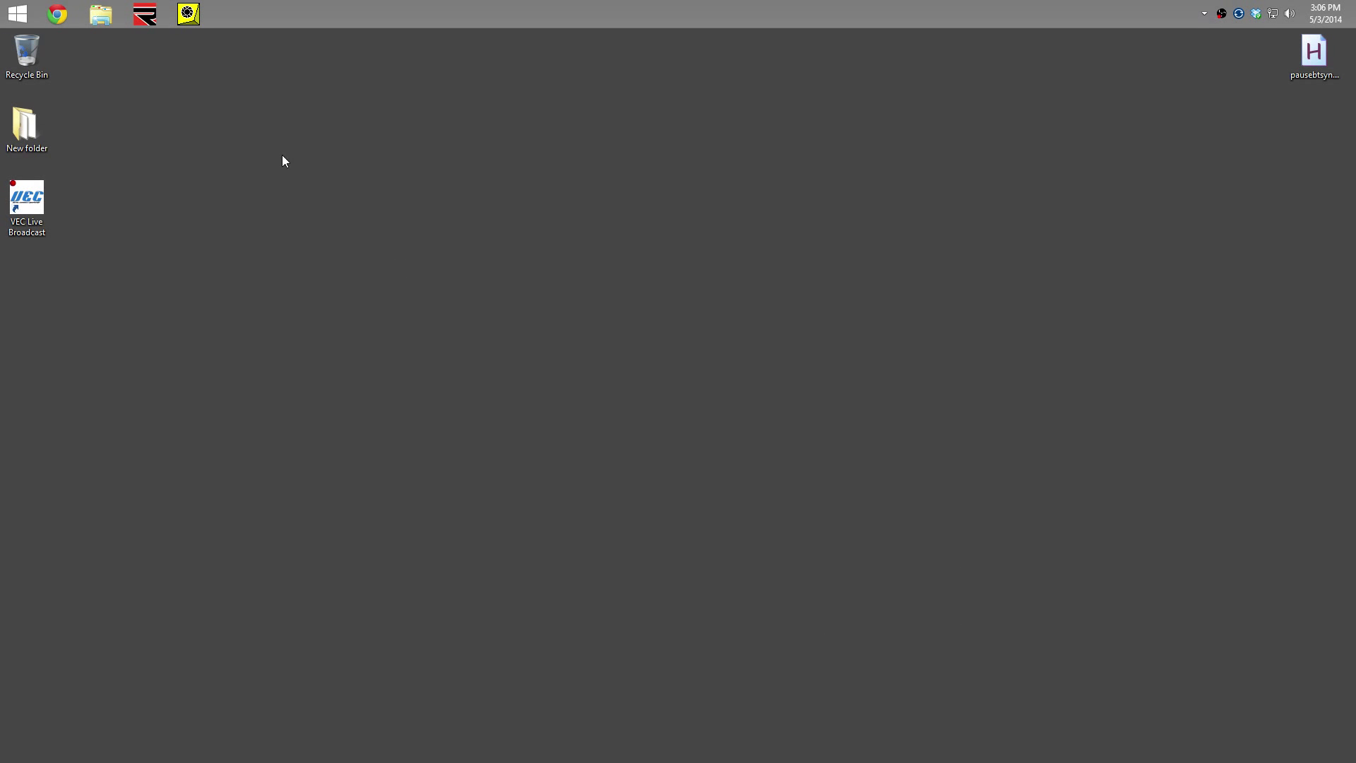
Select BES_1.0.rfcmp and Spa-Francorchamps_v1.0.rfcmp in the Downloads folder
left_click(101, 14)
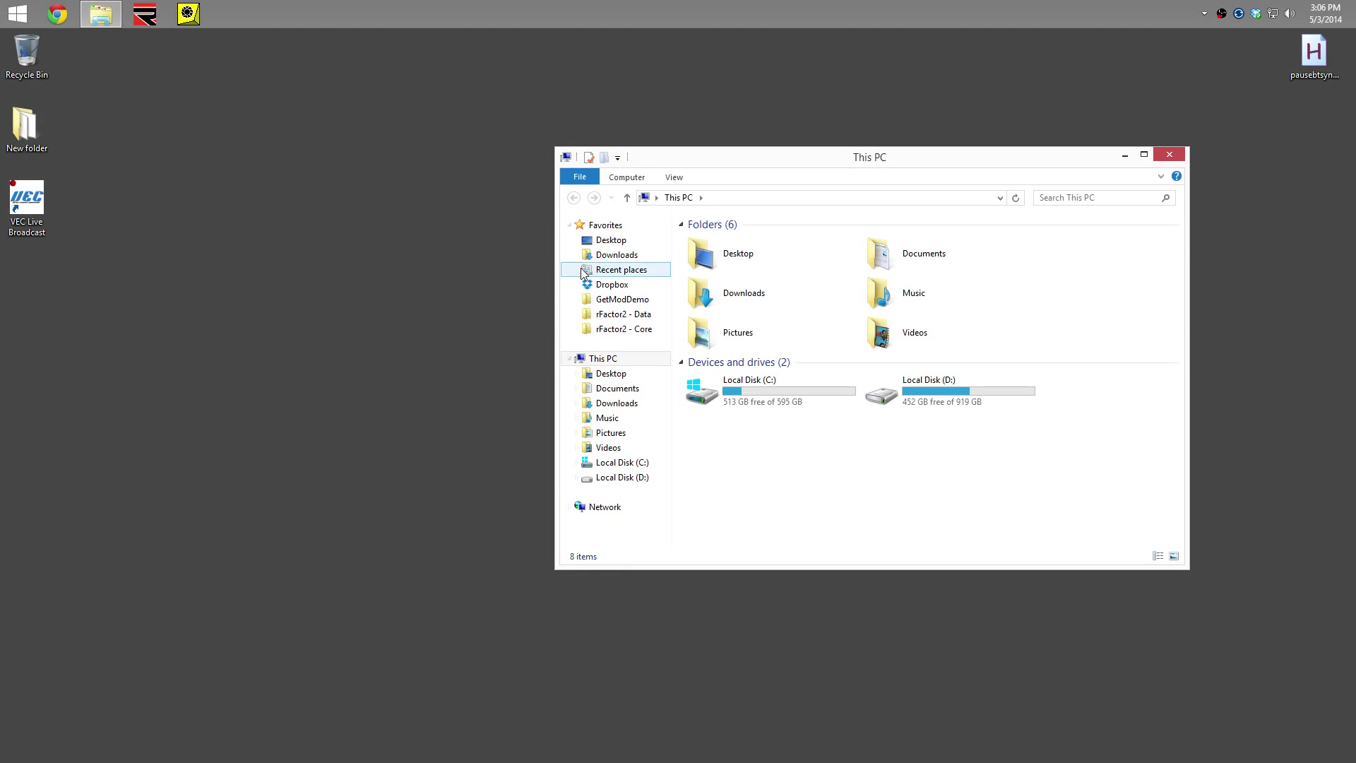
left_click(606, 256)
left_click(727, 244)
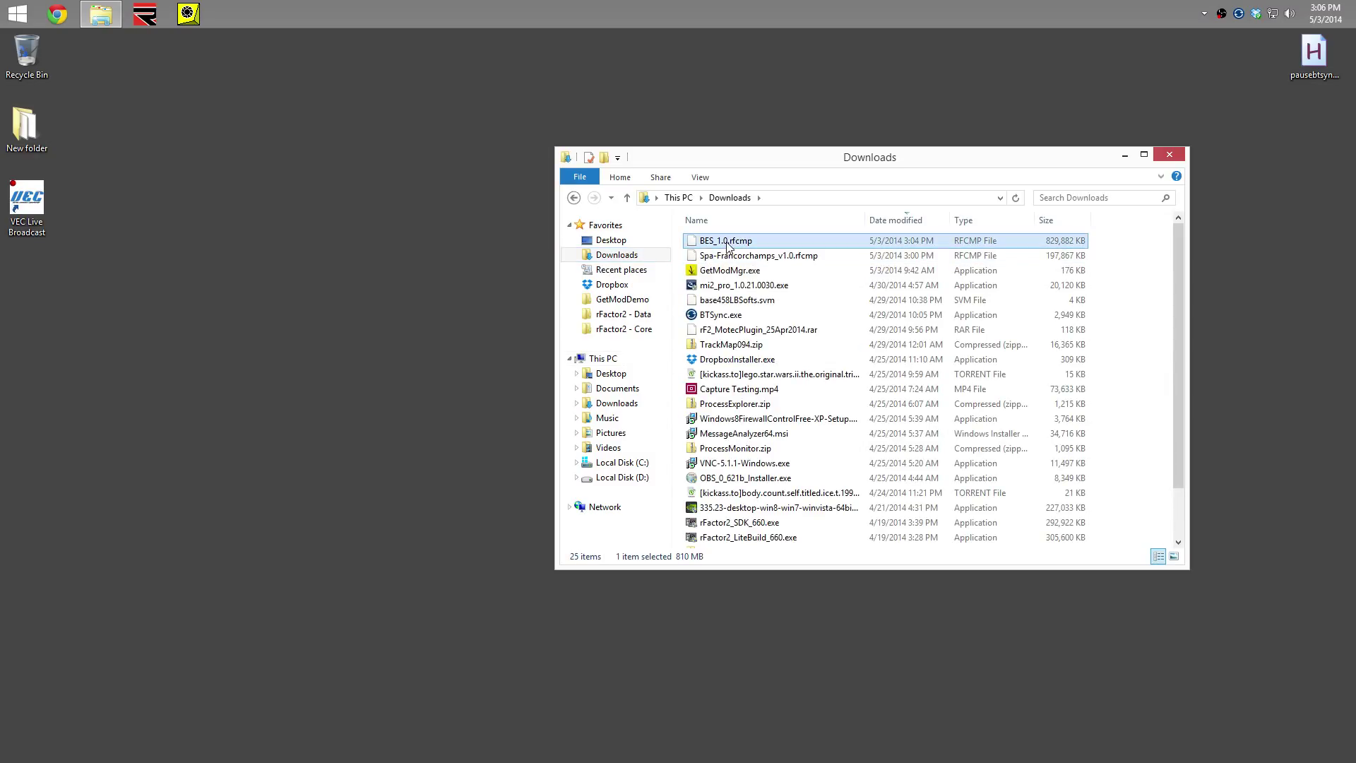
left_click(732, 259, "ctrl")
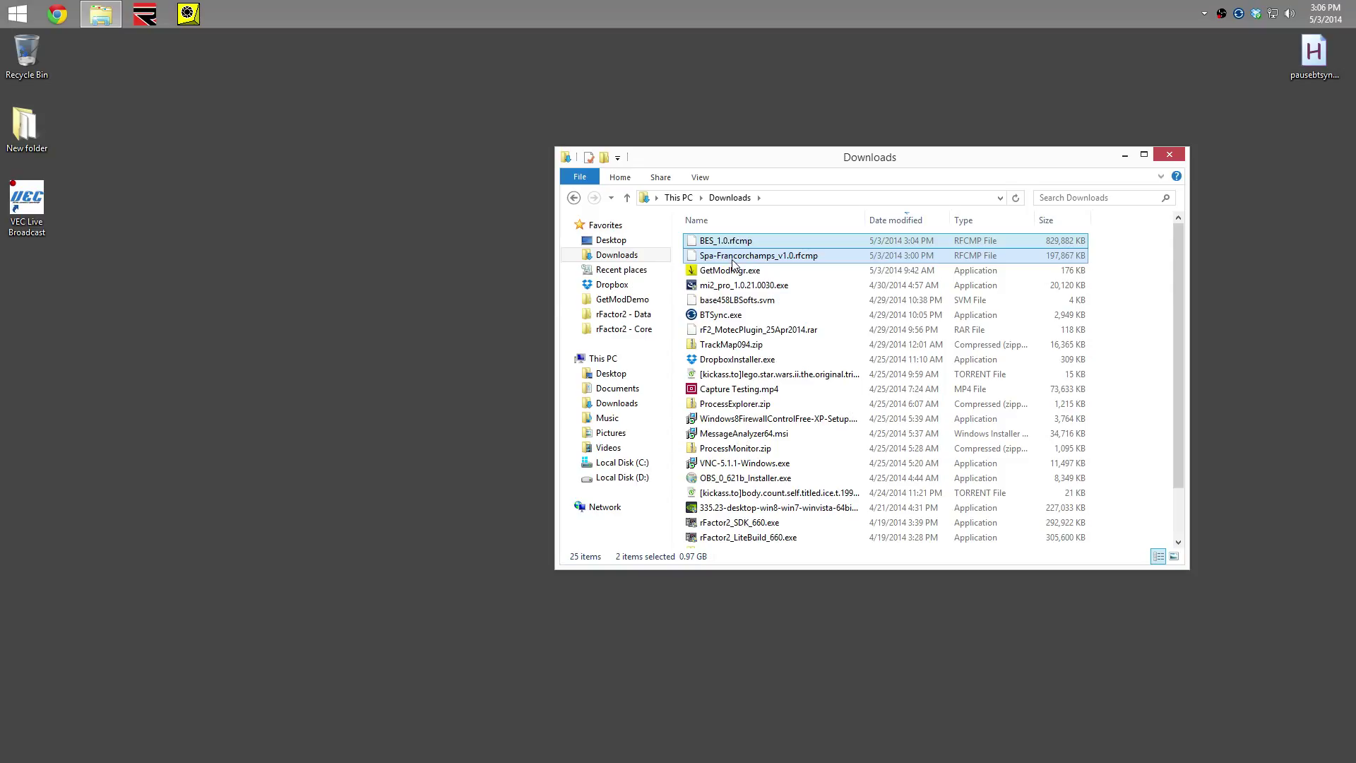
Paste both packages into GetModDemo's Packages folder and relaunch the rFactor2 Mod Manager
left_click(630, 303)
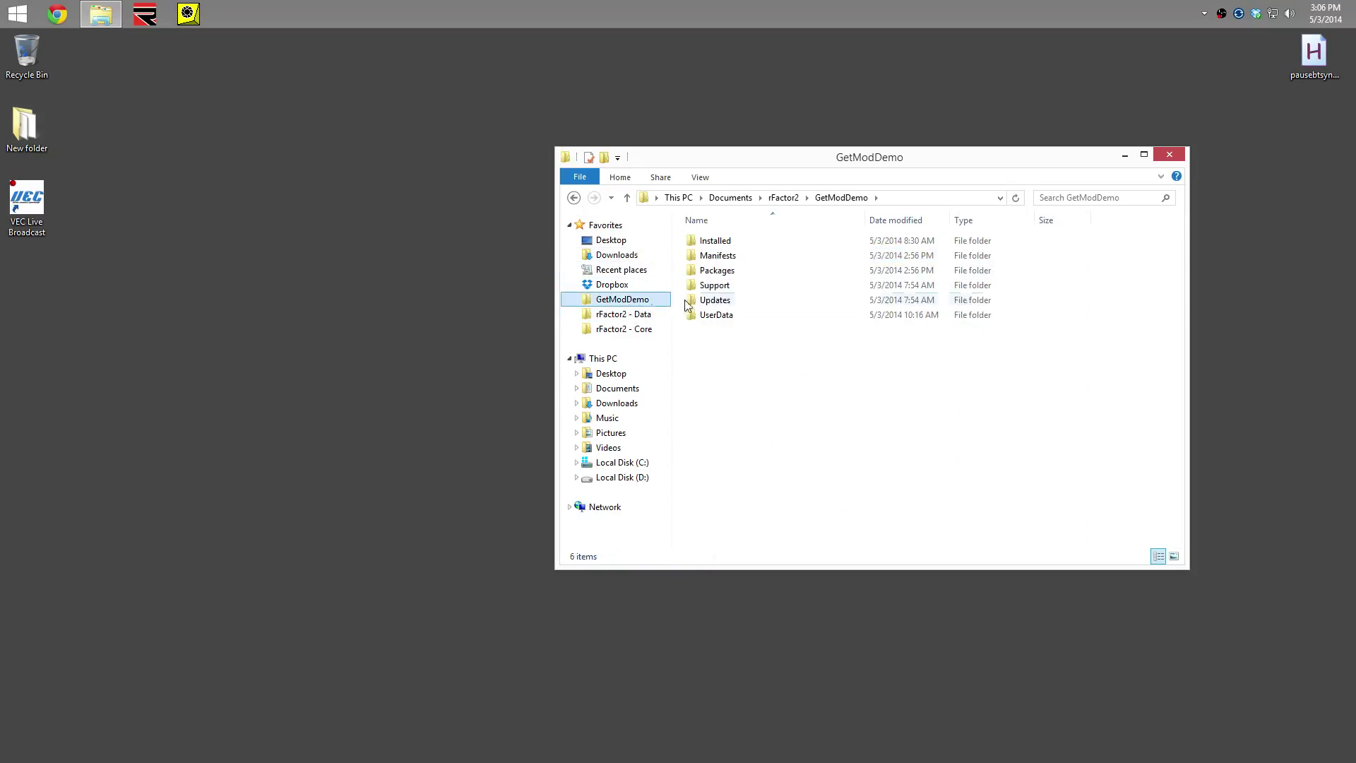
double_click(721, 271)
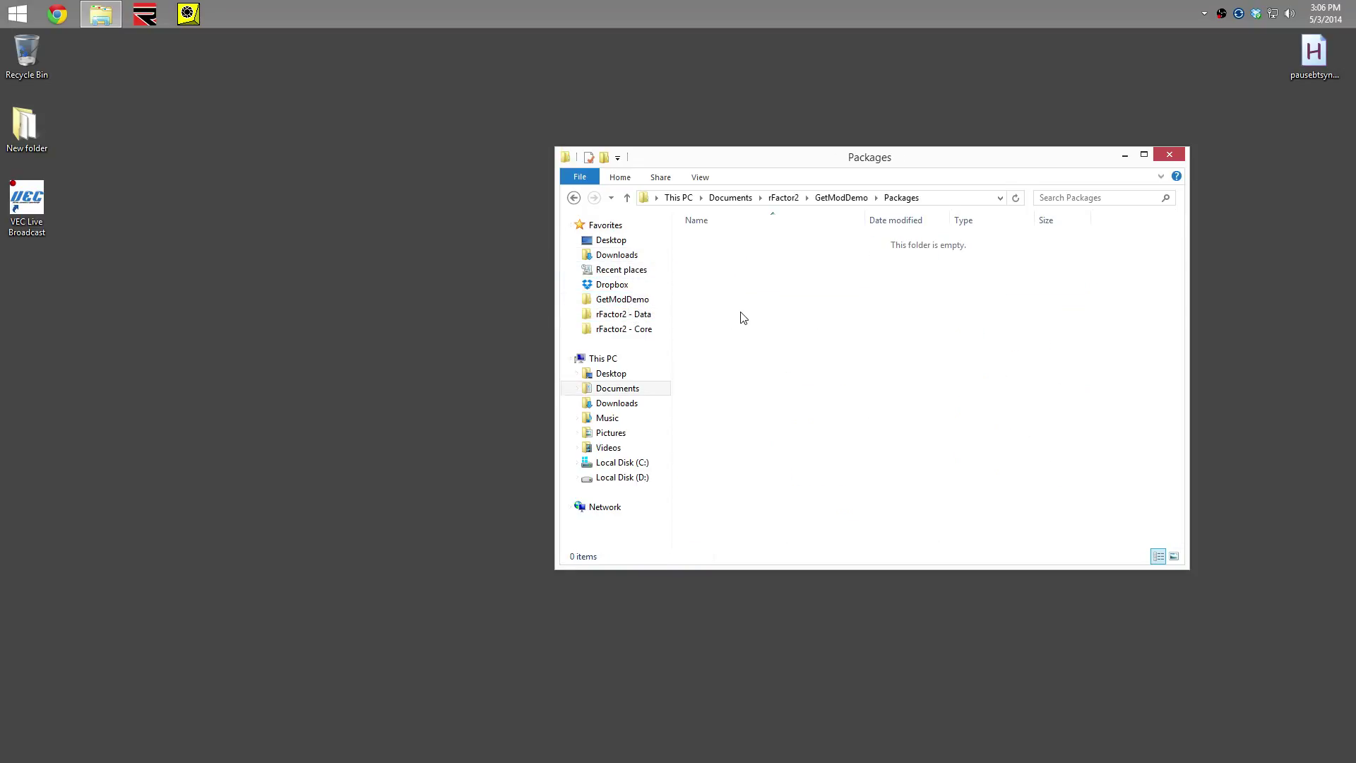
key("ctrl+v")
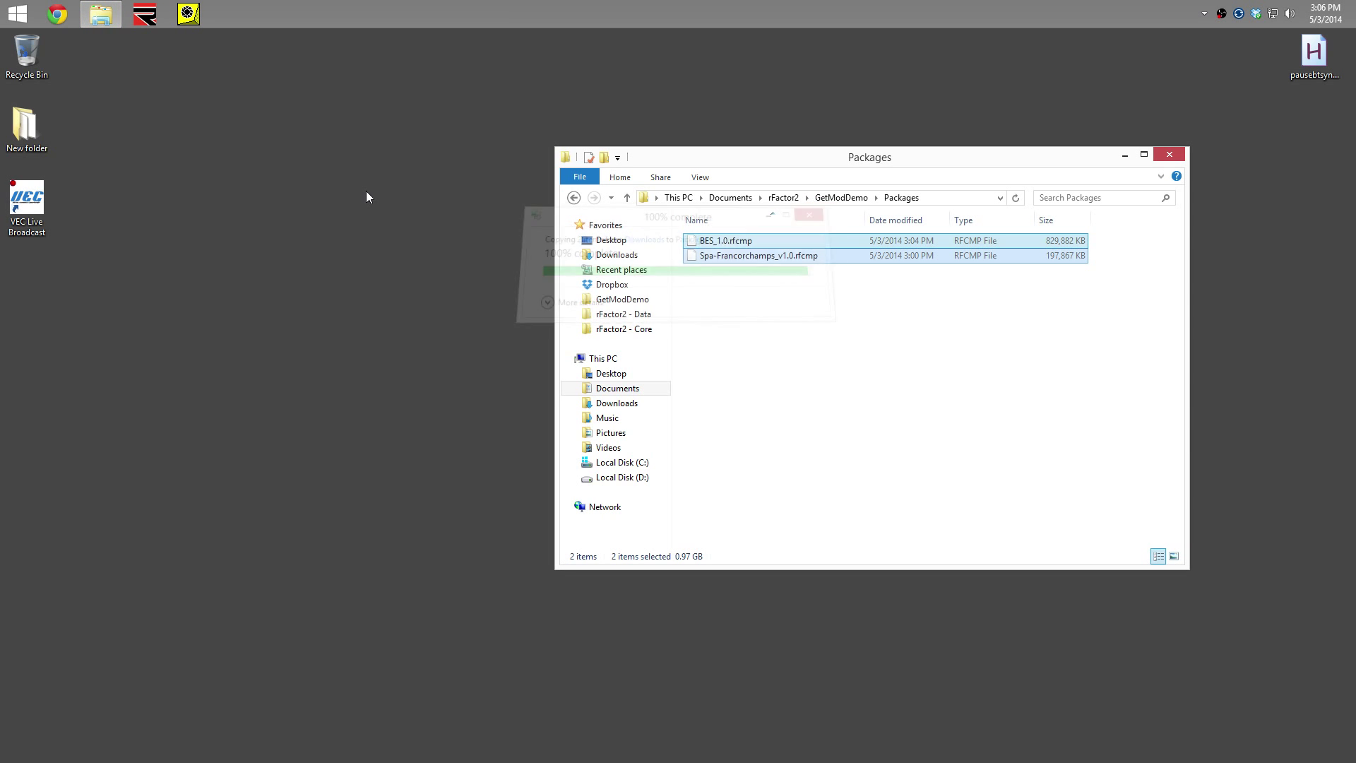
left_click(189, 20)
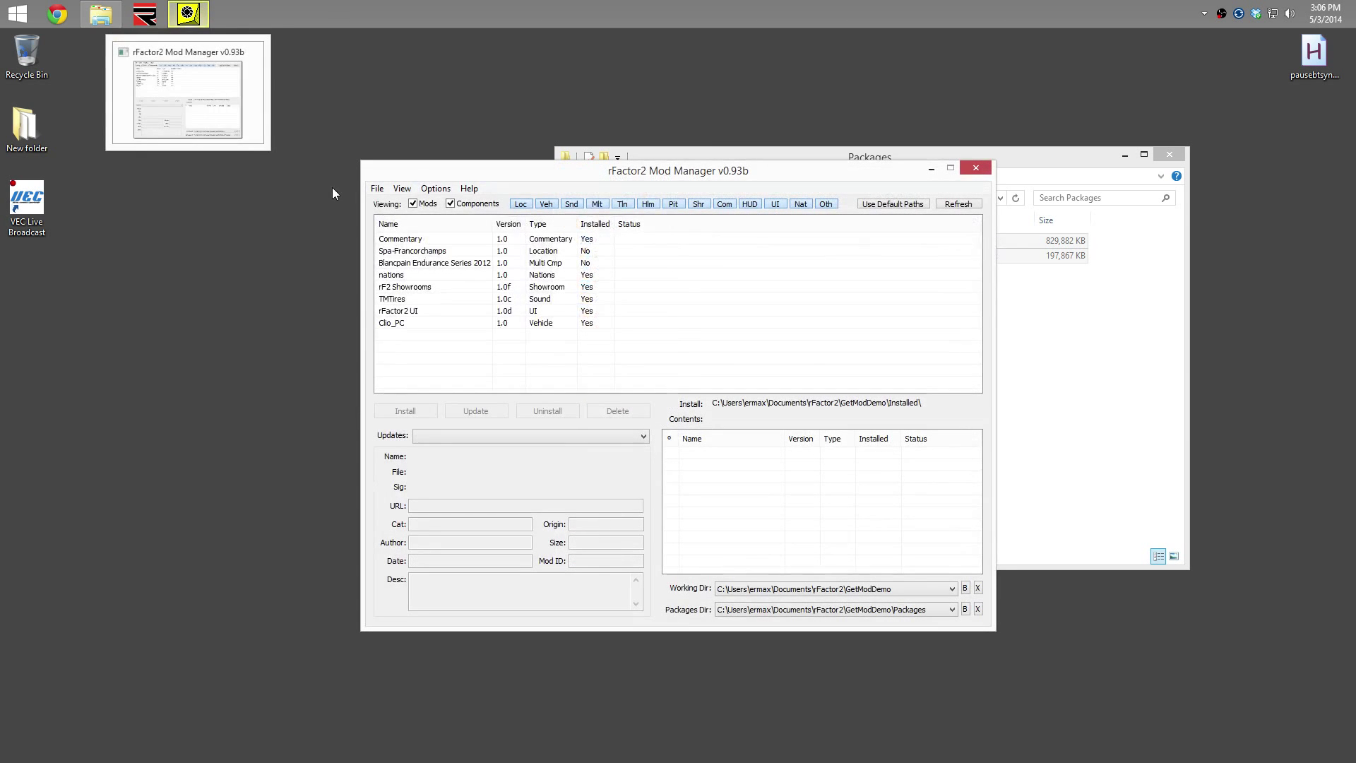
Install Spa-Francorchamps and Blancpain Endurance Series 2012 together, then close the Mod Manager
left_click(428, 252)
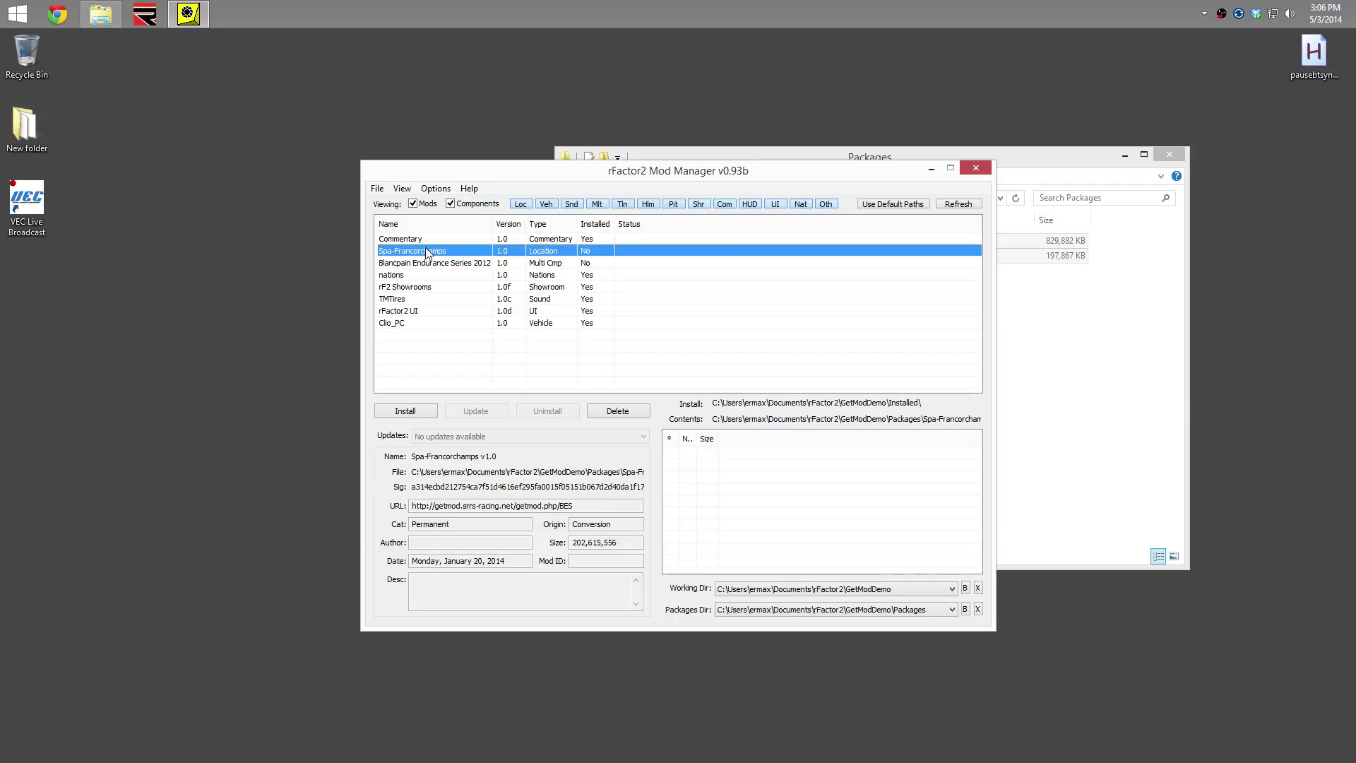
key("shift+Down")
left_click(399, 411)
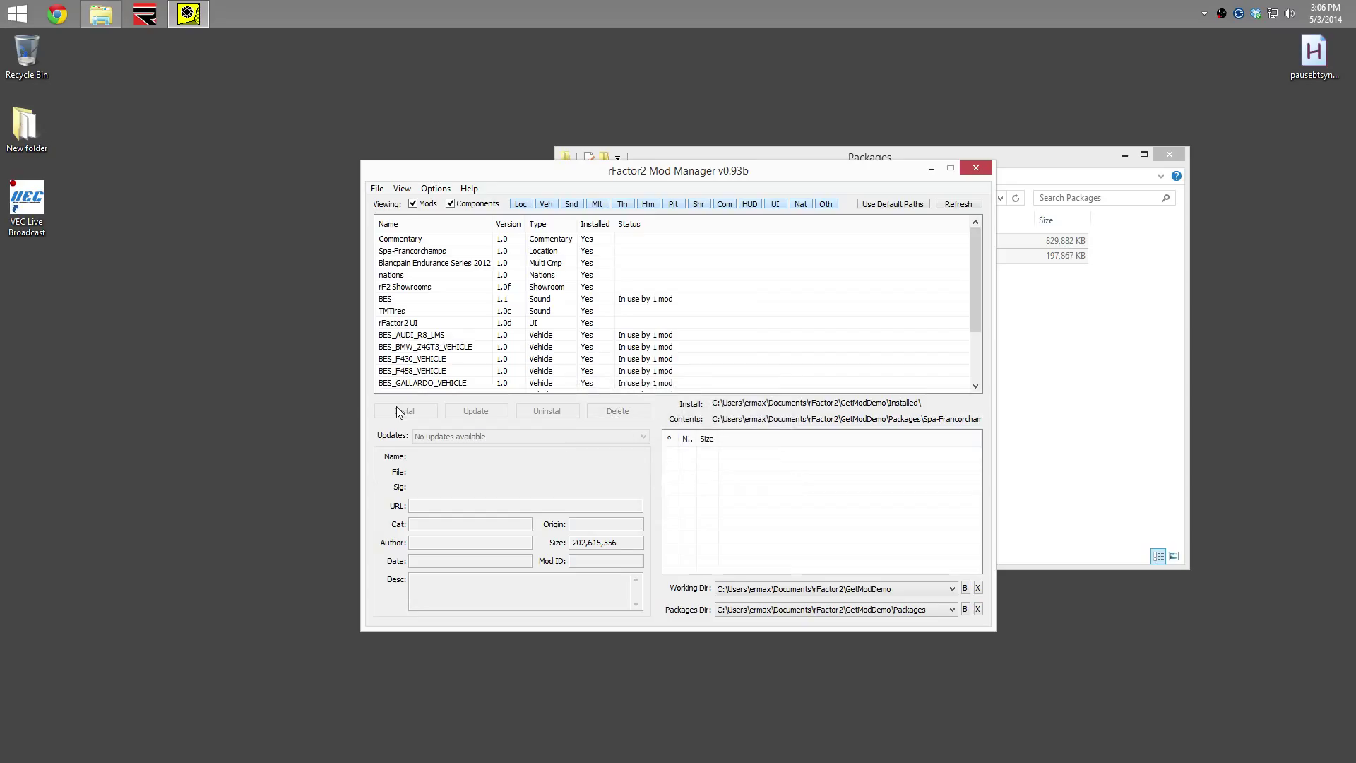
left_click(980, 169)
left_click(900, 378)
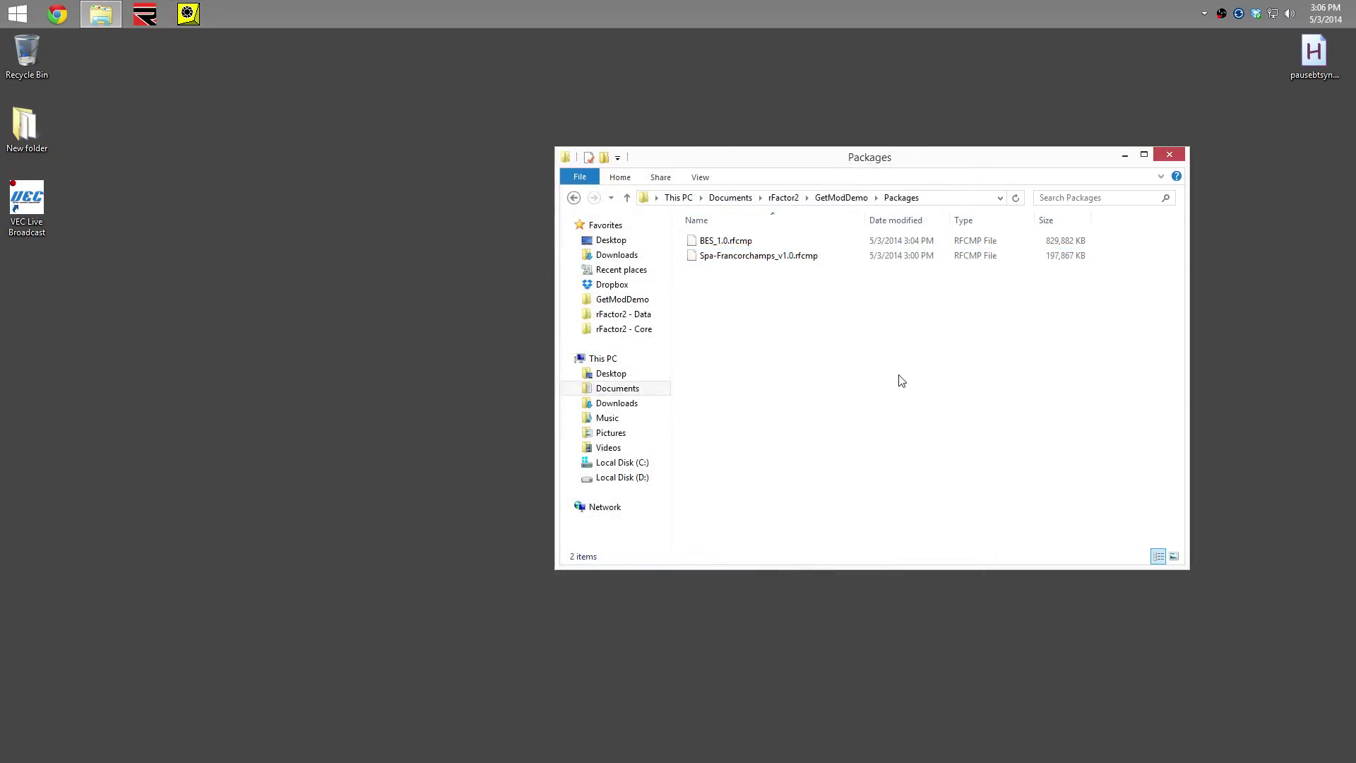
Pin GetModMgr.exe from Downloads to the taskbar, then close the Downloads window
left_click(598, 257)
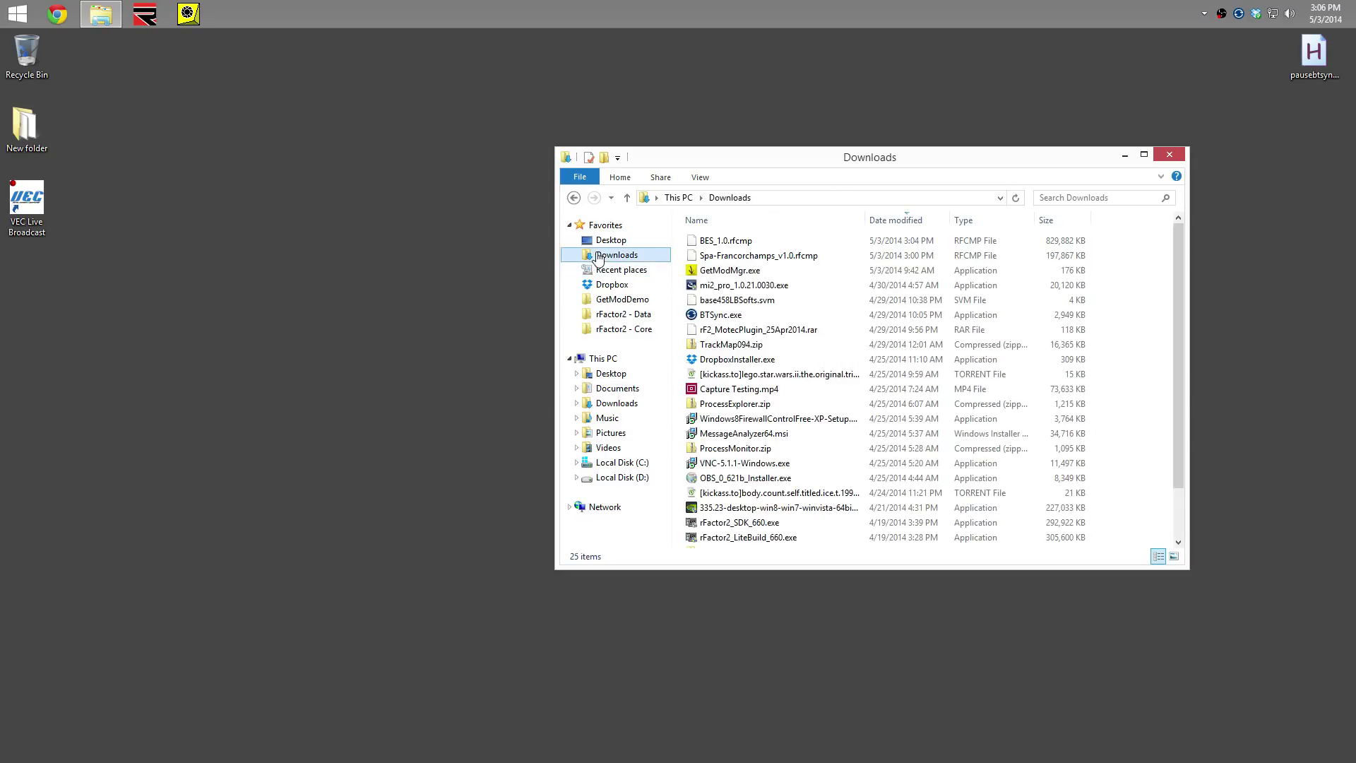
left_click_drag(714, 277, 274, 15)
left_click(715, 275)
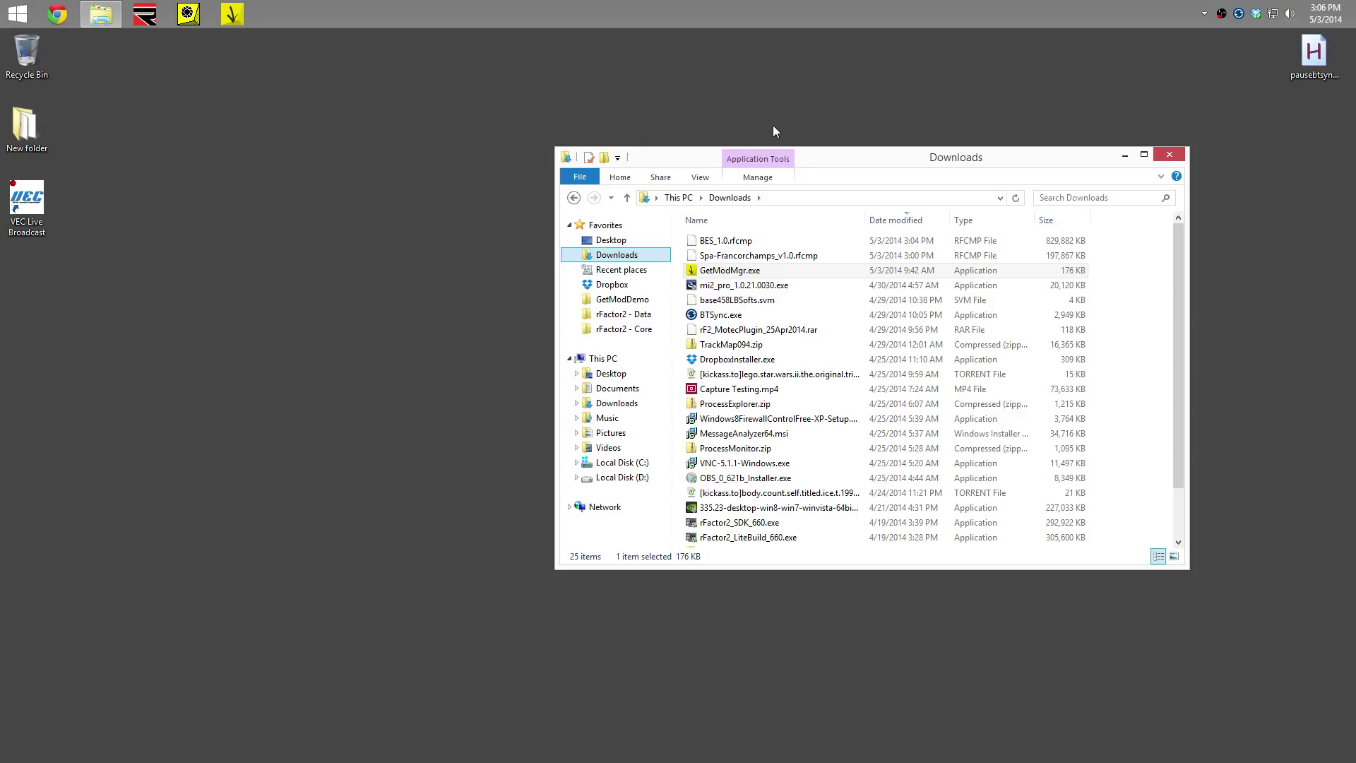
left_click(1169, 155)
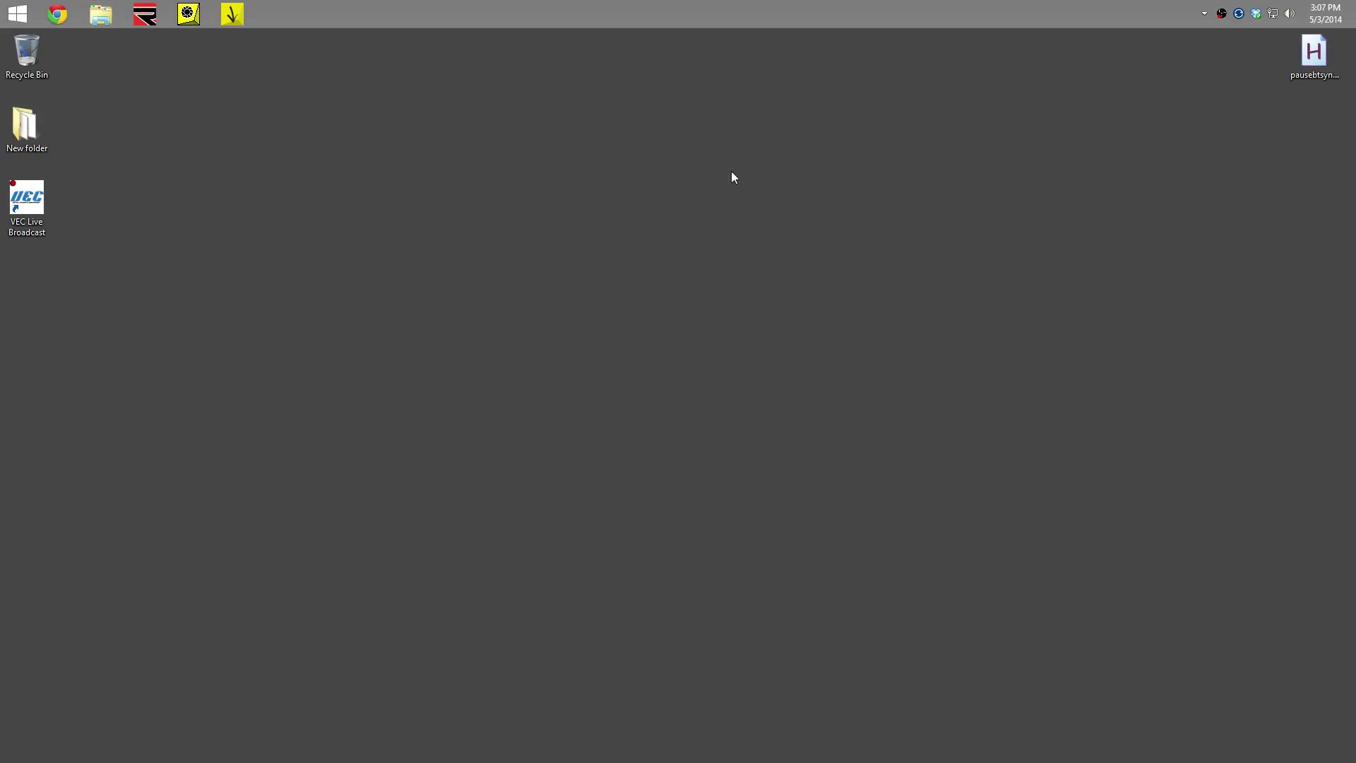
Launch GetModMgr, acknowledge its first-run notice, and follow the login dialog's registration link
left_click(227, 19)
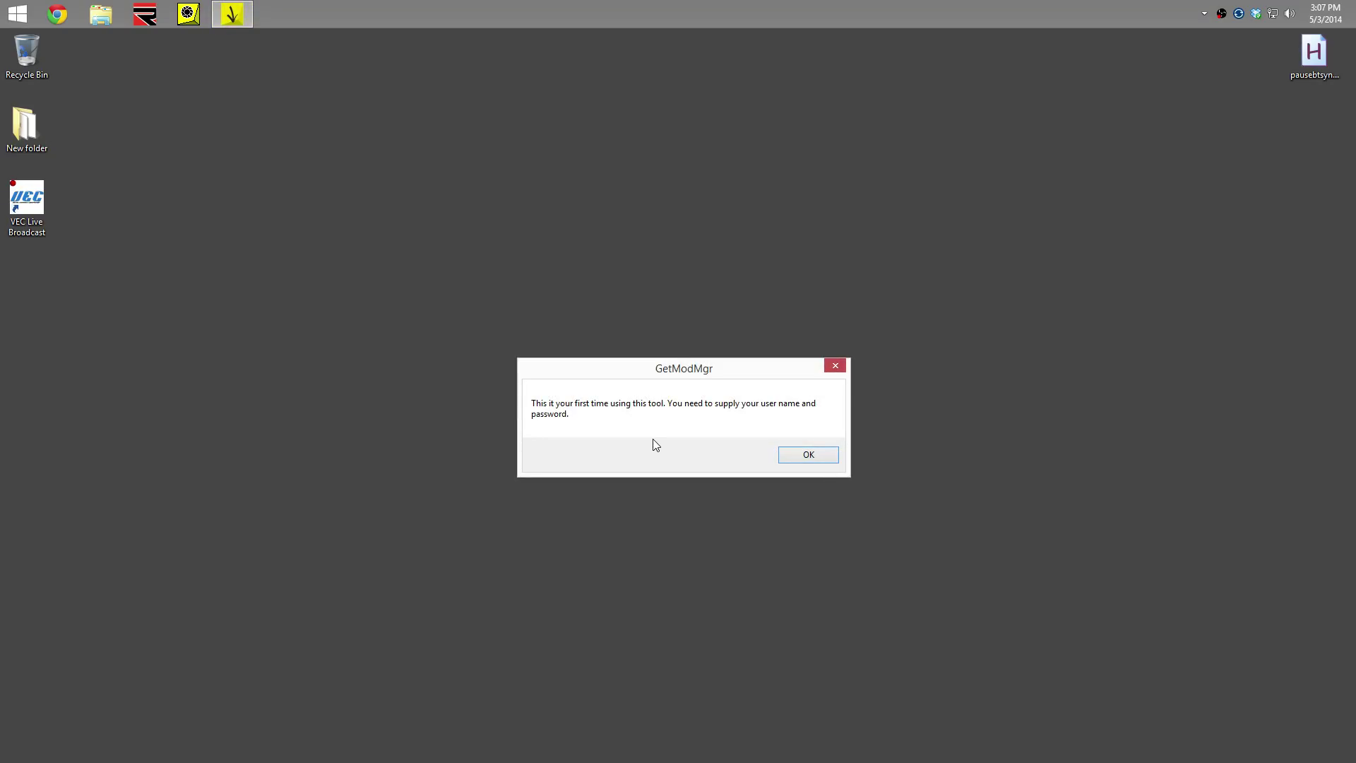
left_click_drag(678, 370, 670, 212)
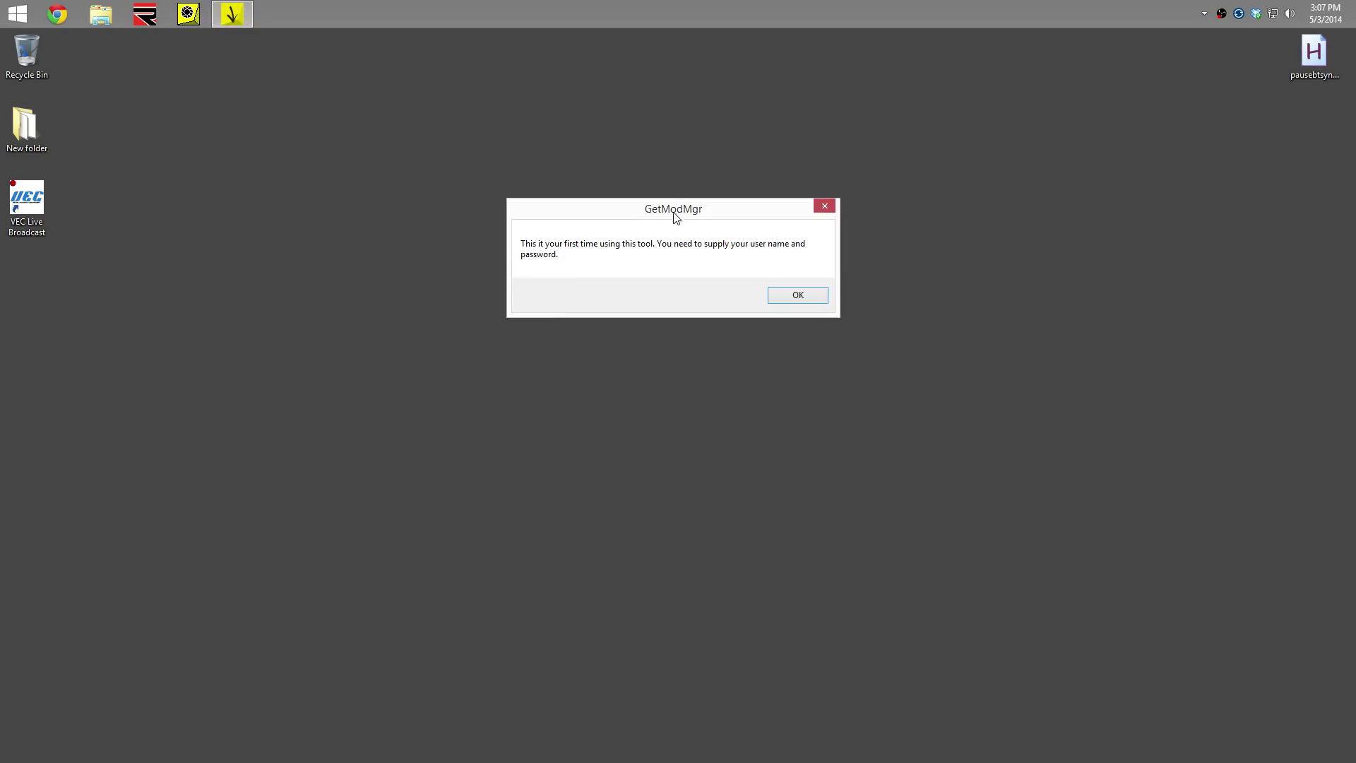
left_click(796, 295)
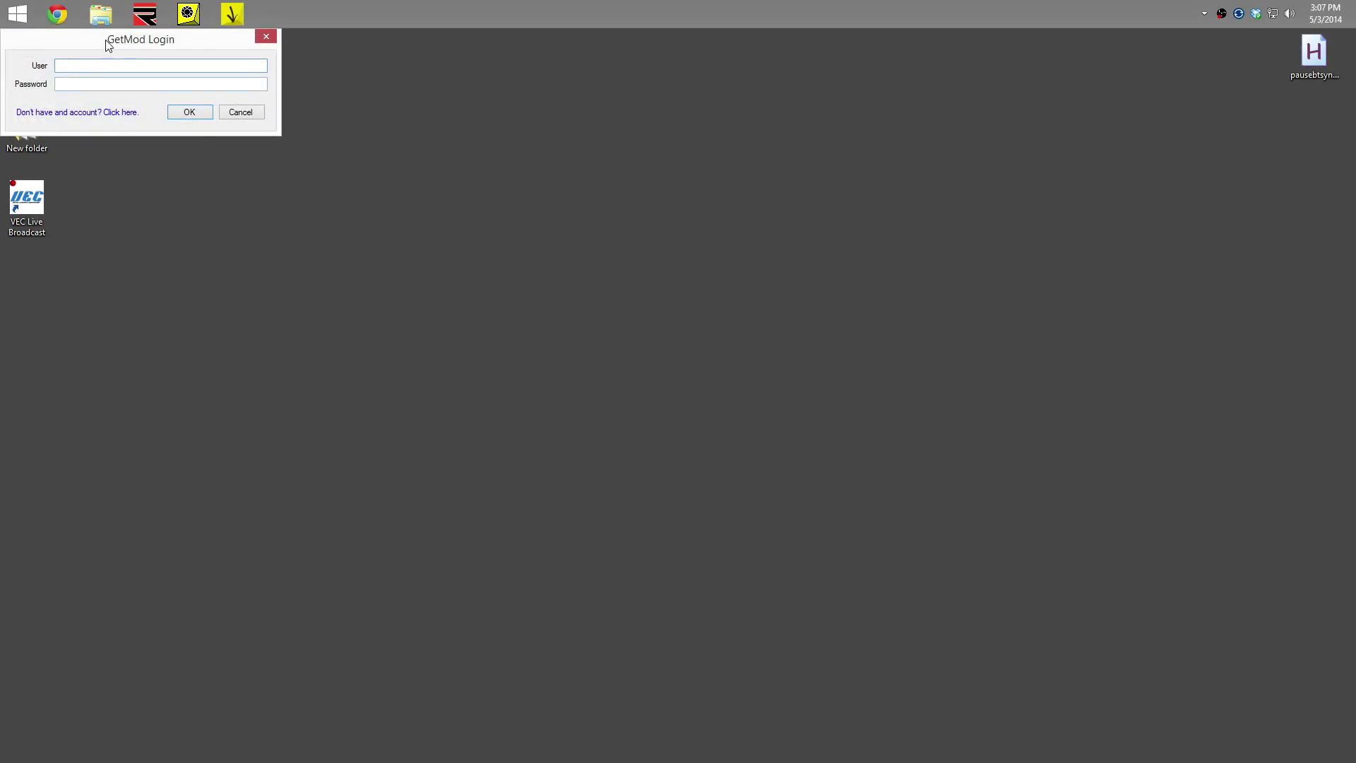
left_click_drag(107, 44, 591, 168)
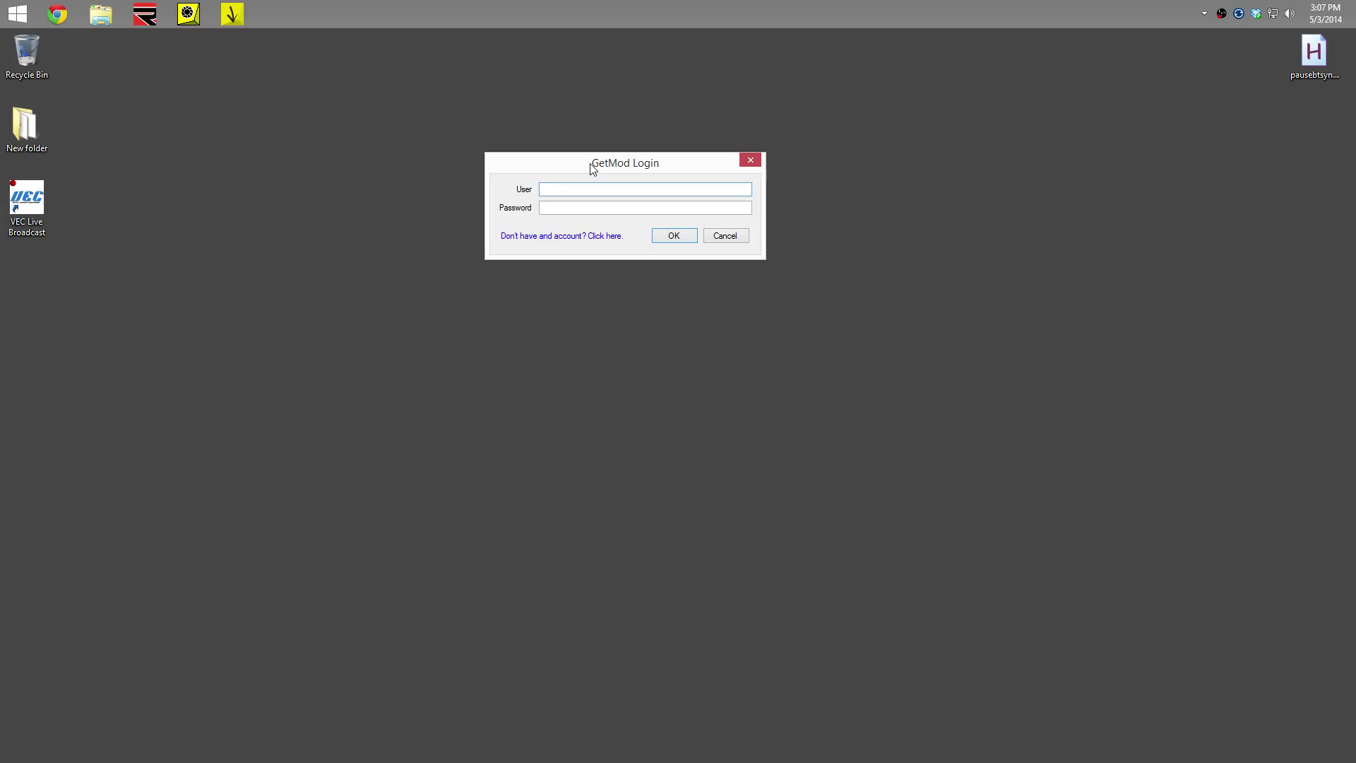
left_click(544, 237)
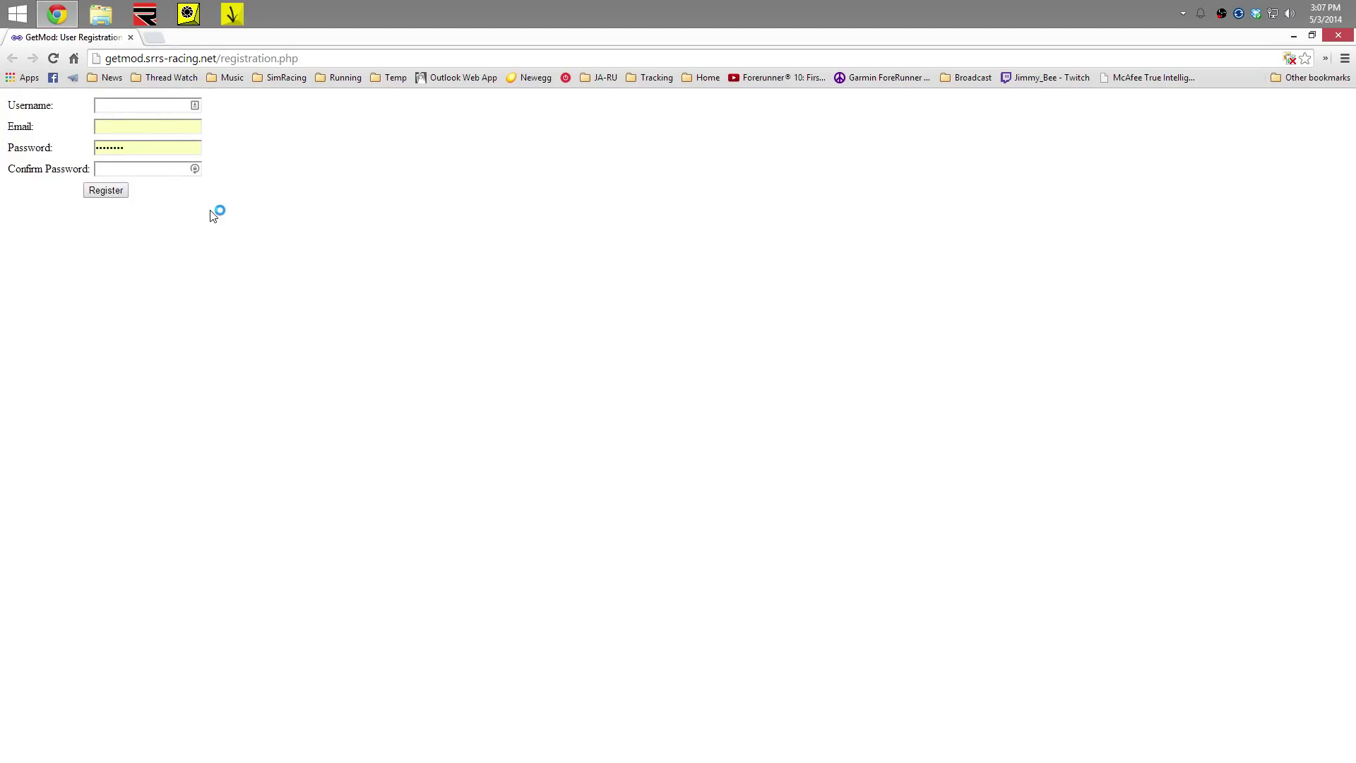
Leave the registration form unfilled and close Chrome to return to the GetMod login
left_click(149, 128)
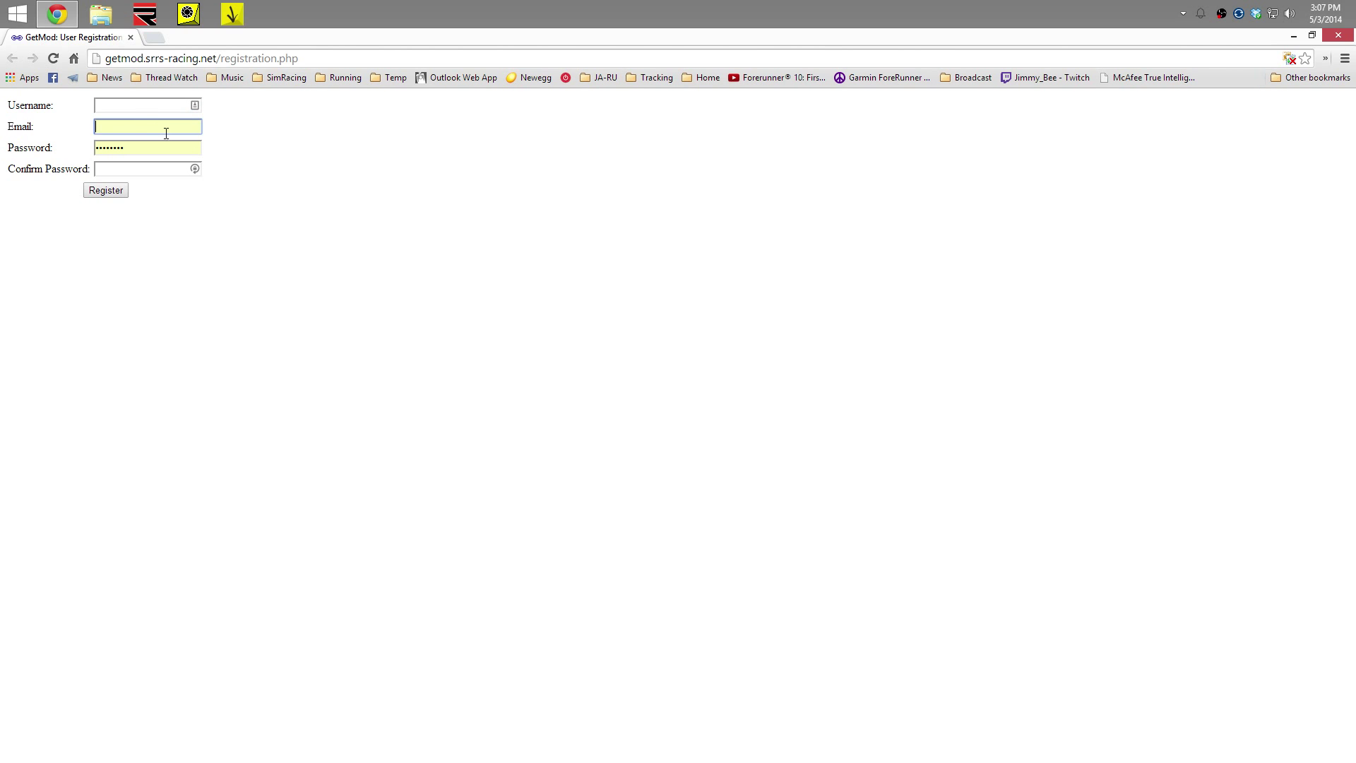
left_click(1336, 37)
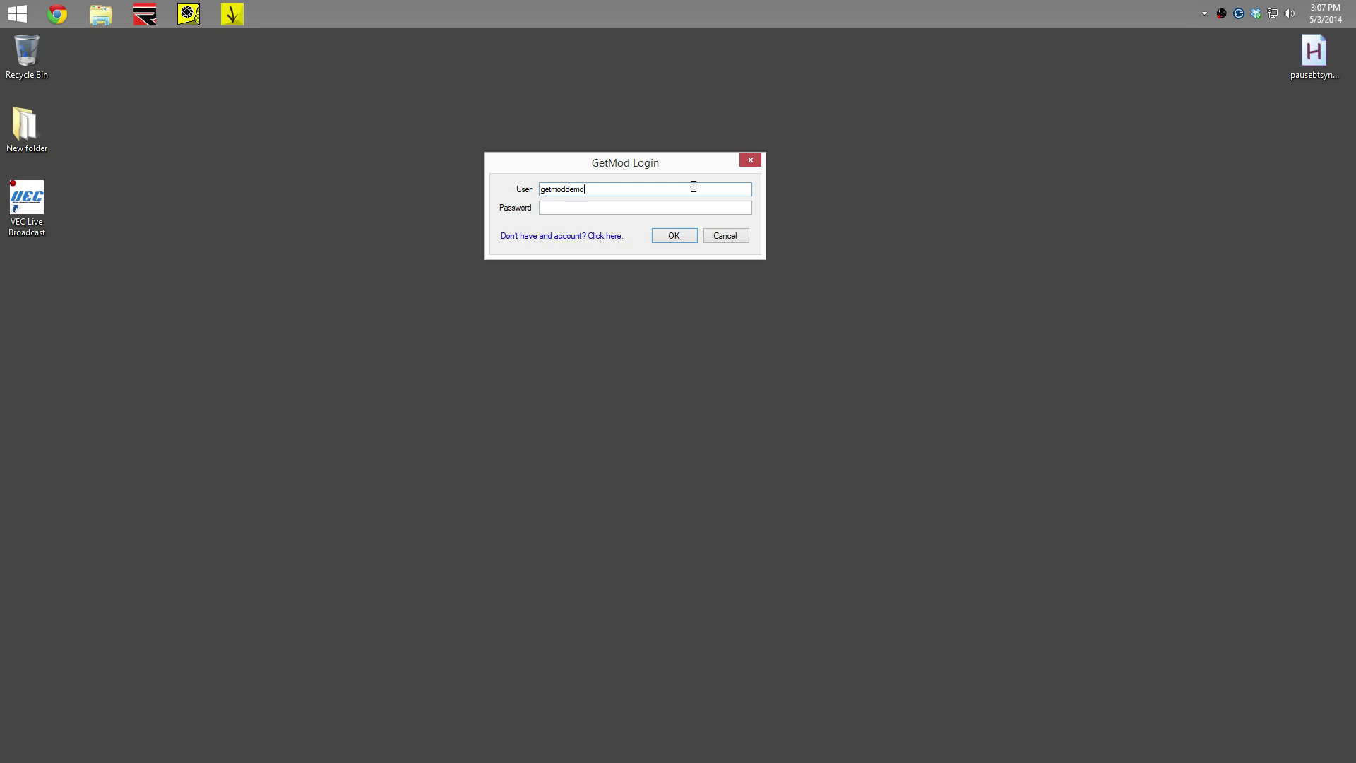
Log in, enlarge the GetMod Manager window to show every mod, and select Blancpain Endurance Series 2012
key("Tab")
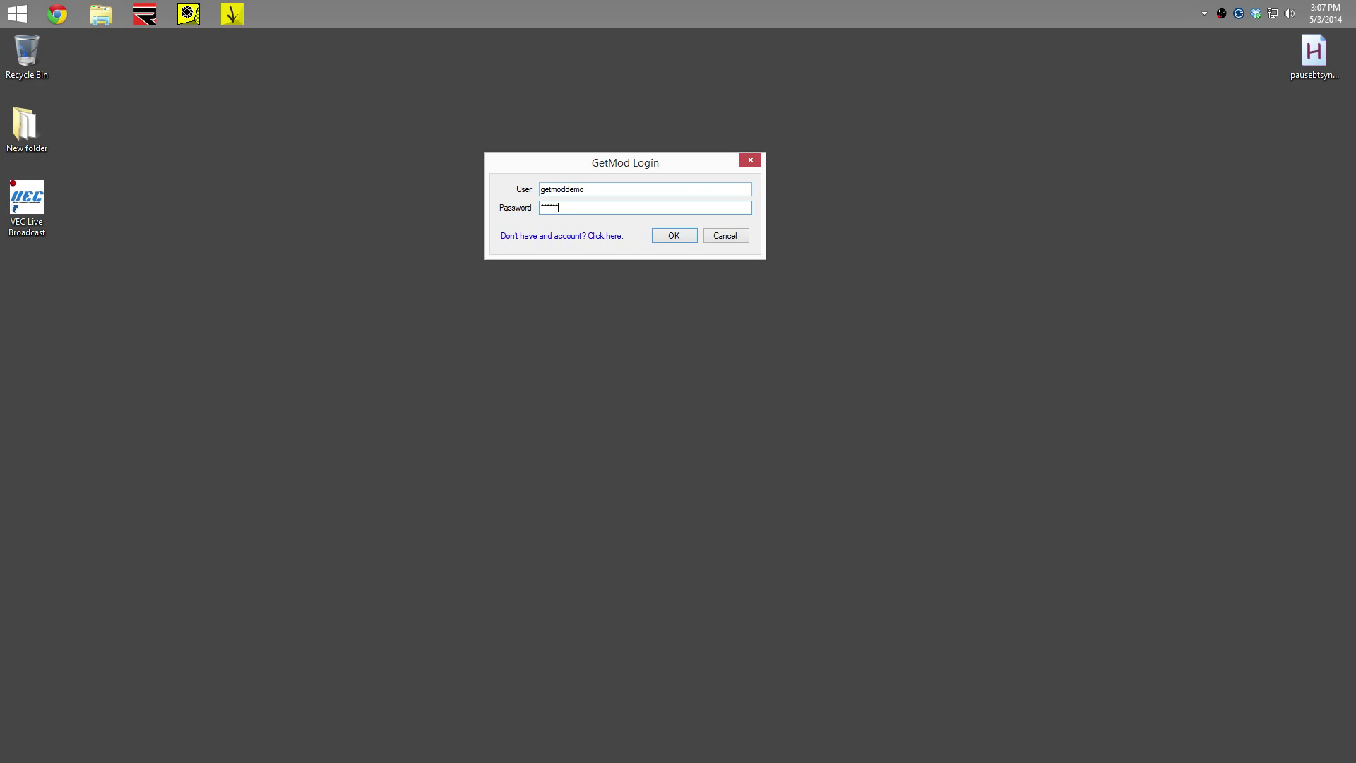
key("Return")
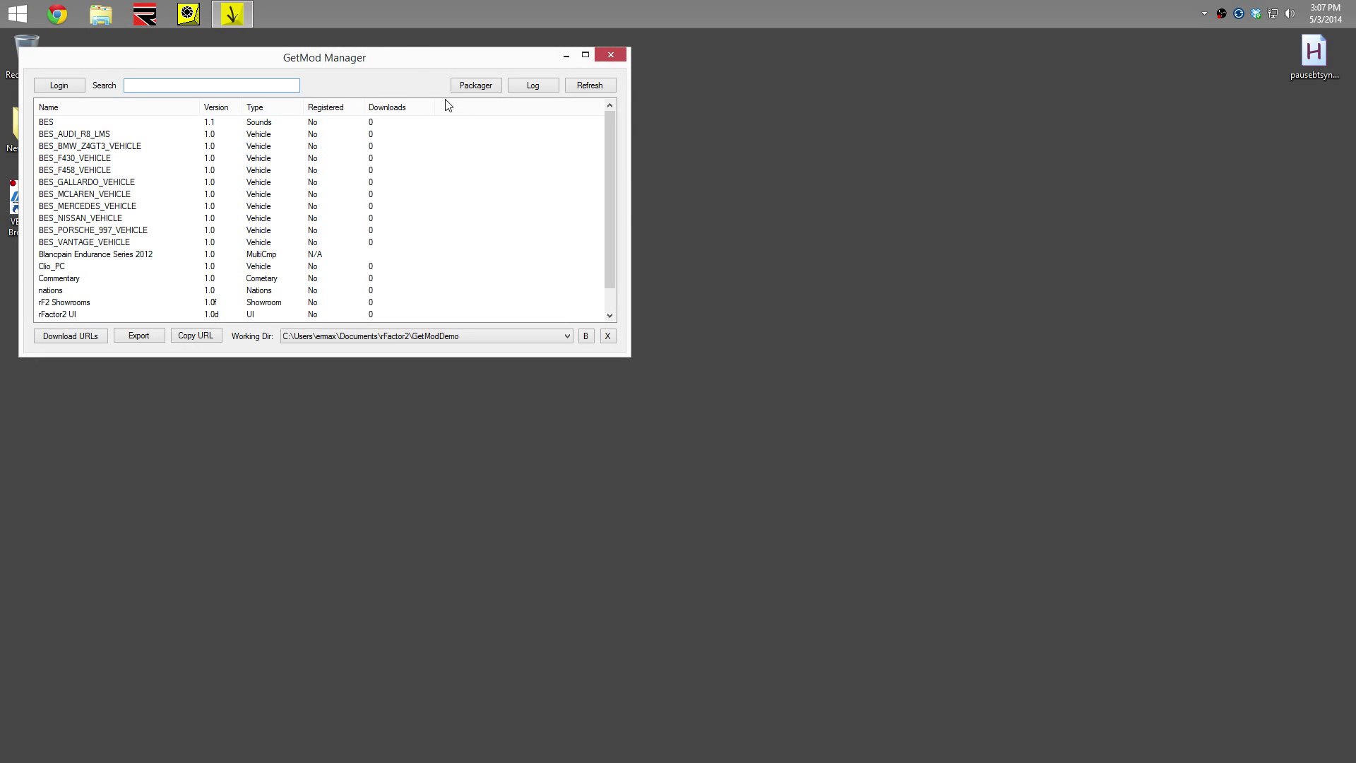
left_click_drag(430, 67, 735, 126)
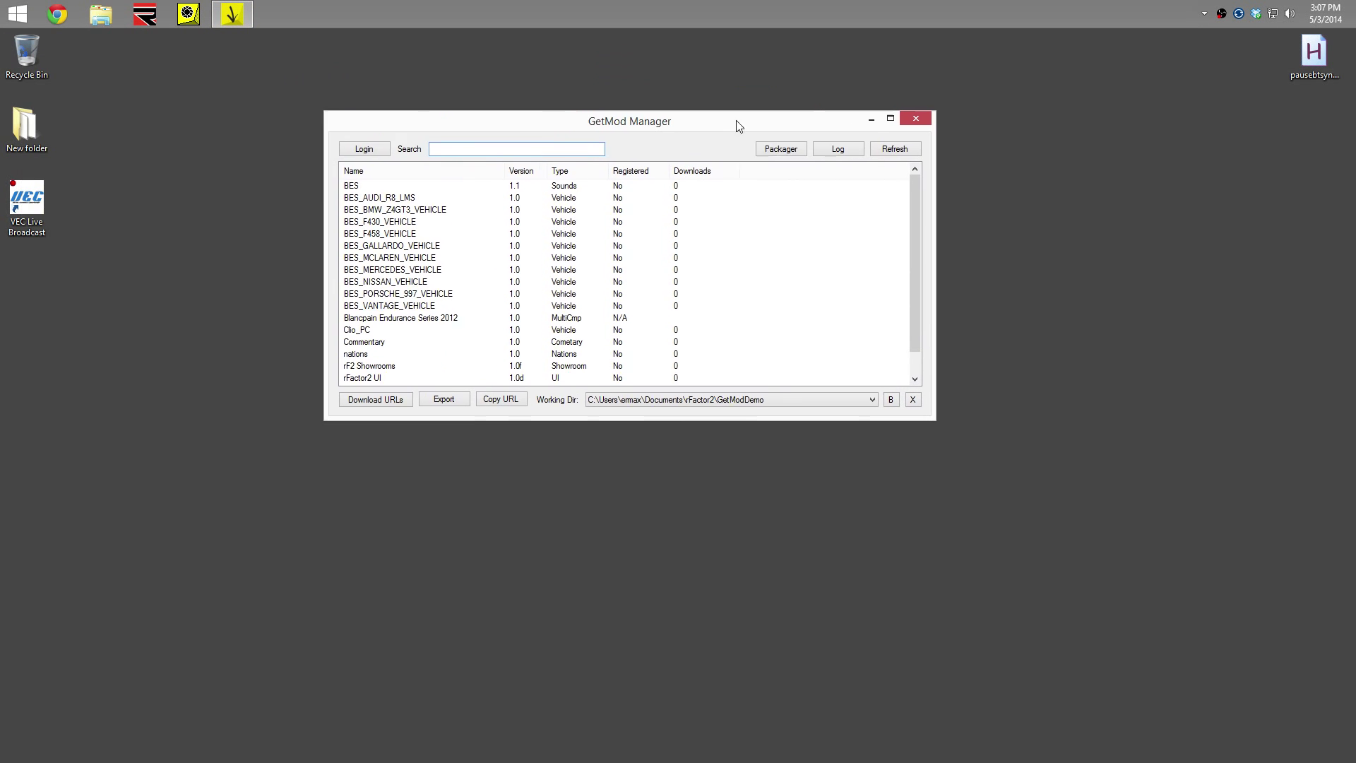
left_click_drag(682, 424, 676, 548)
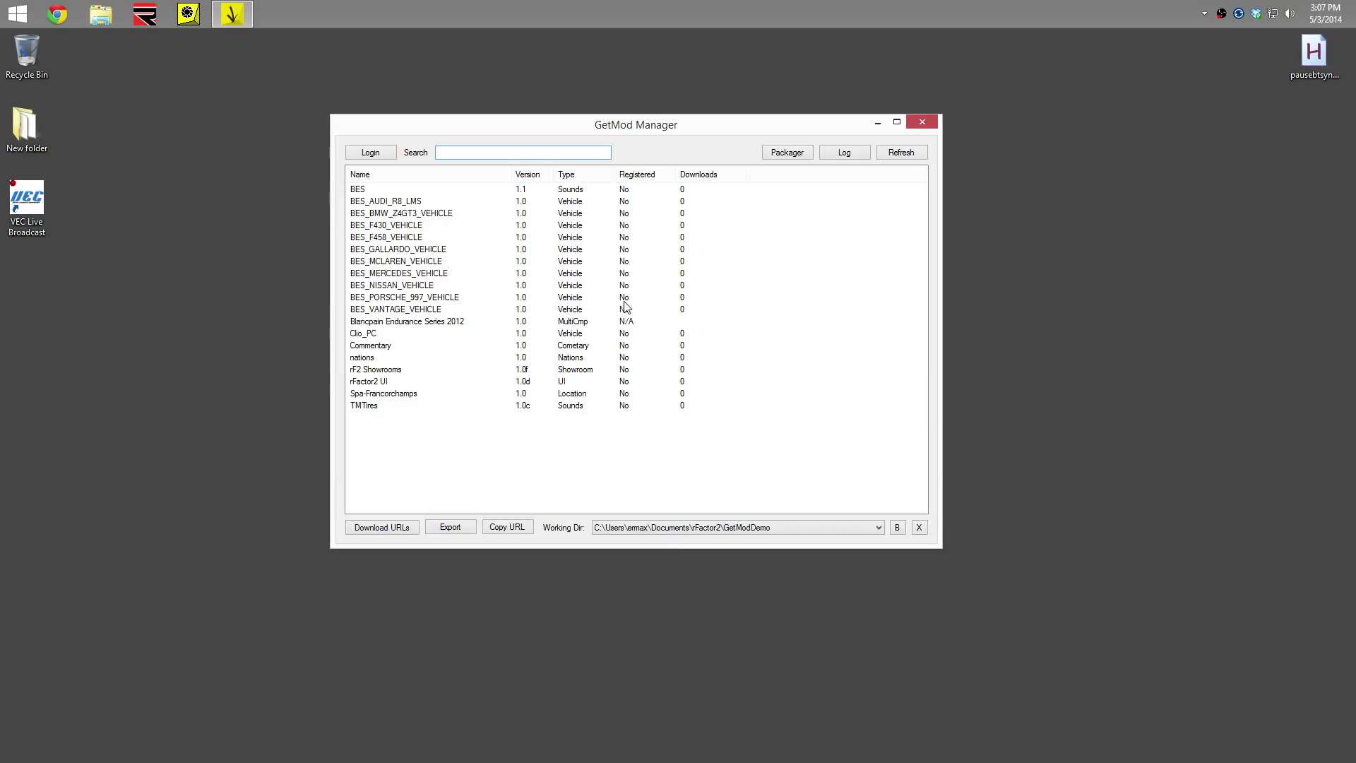
left_click(434, 327)
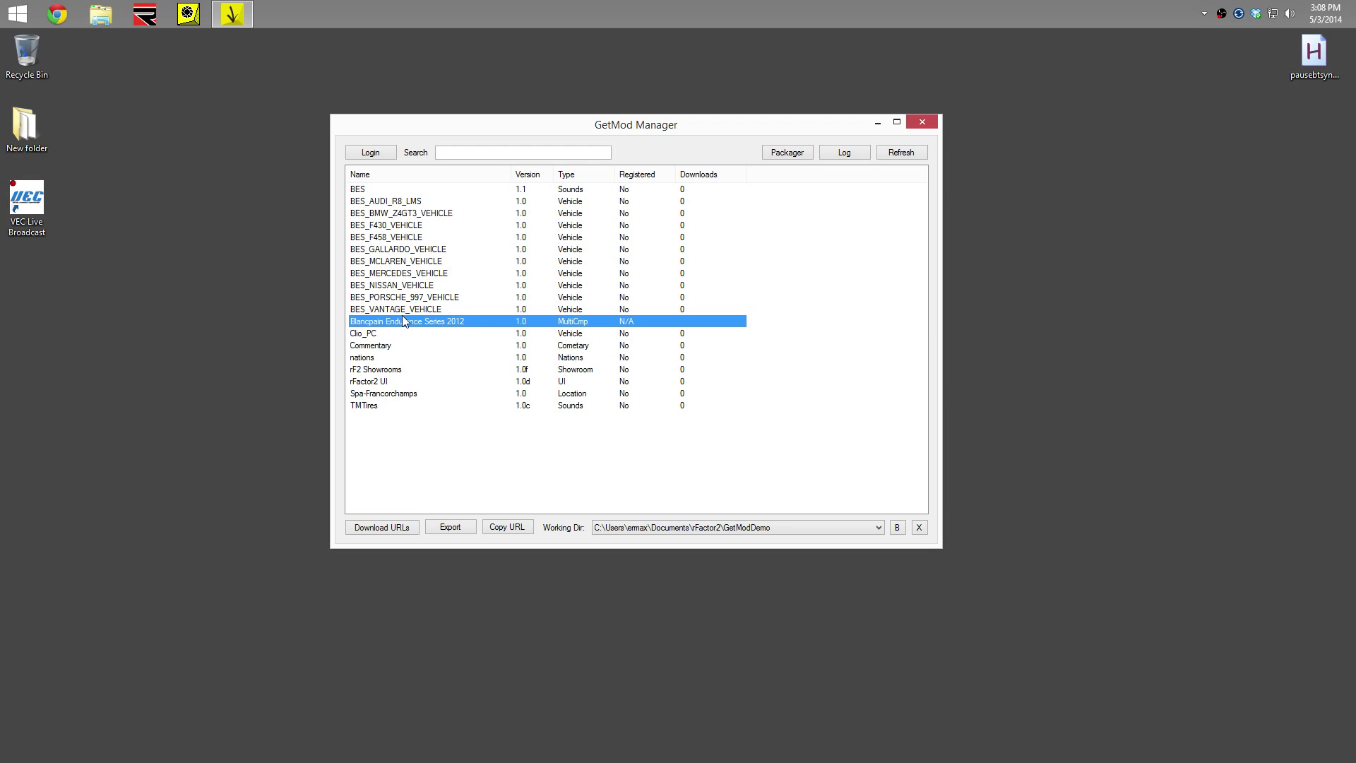
Open GetModDemo's Packages folder in Explorer and drag it aside, next to the GetMod Manager list
left_click(103, 21)
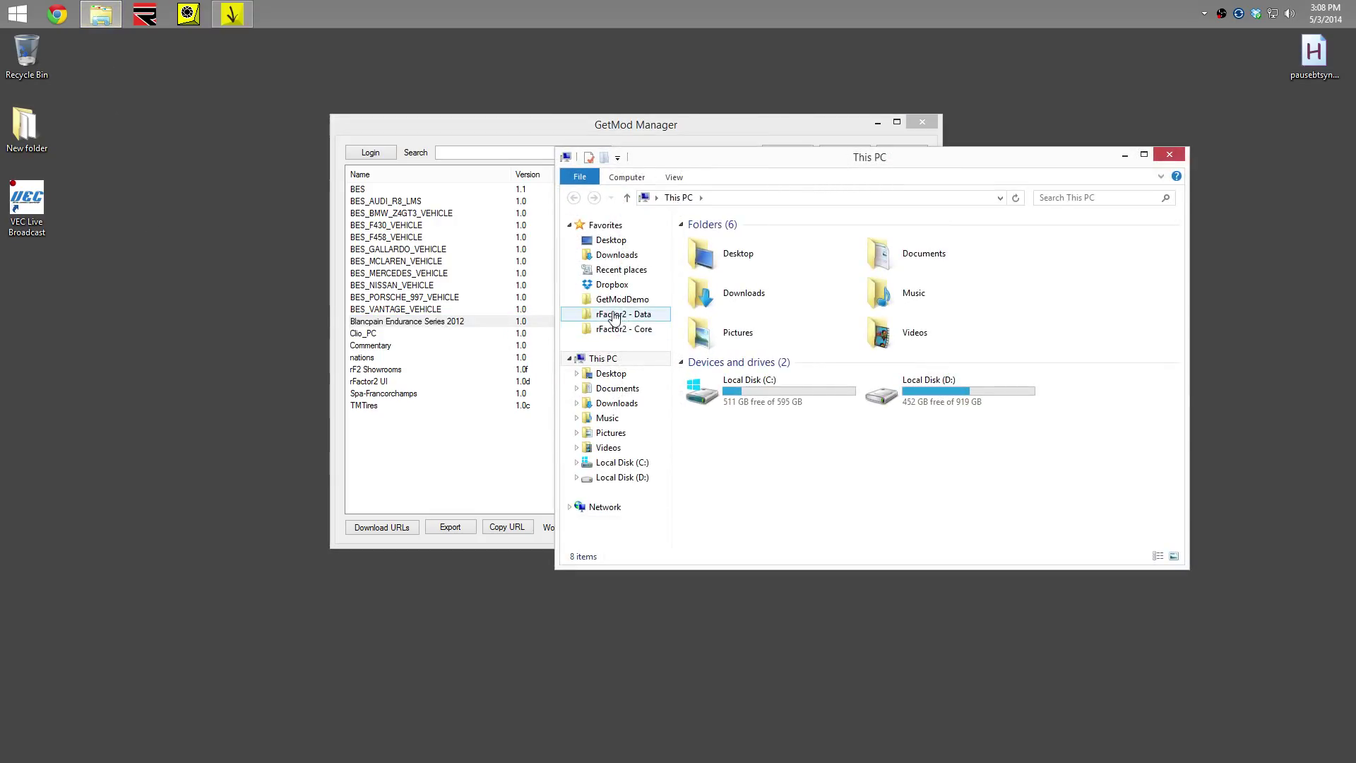
left_click(616, 300)
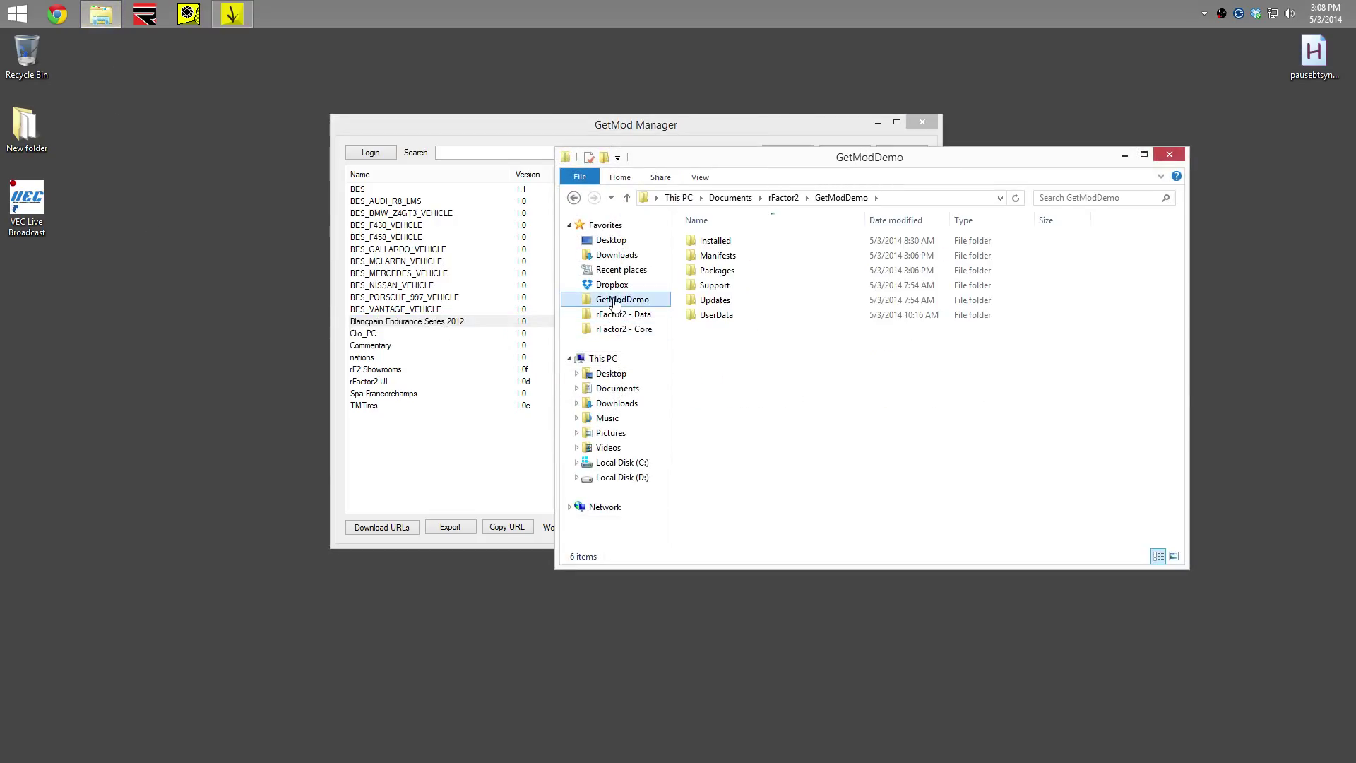
double_click(726, 278)
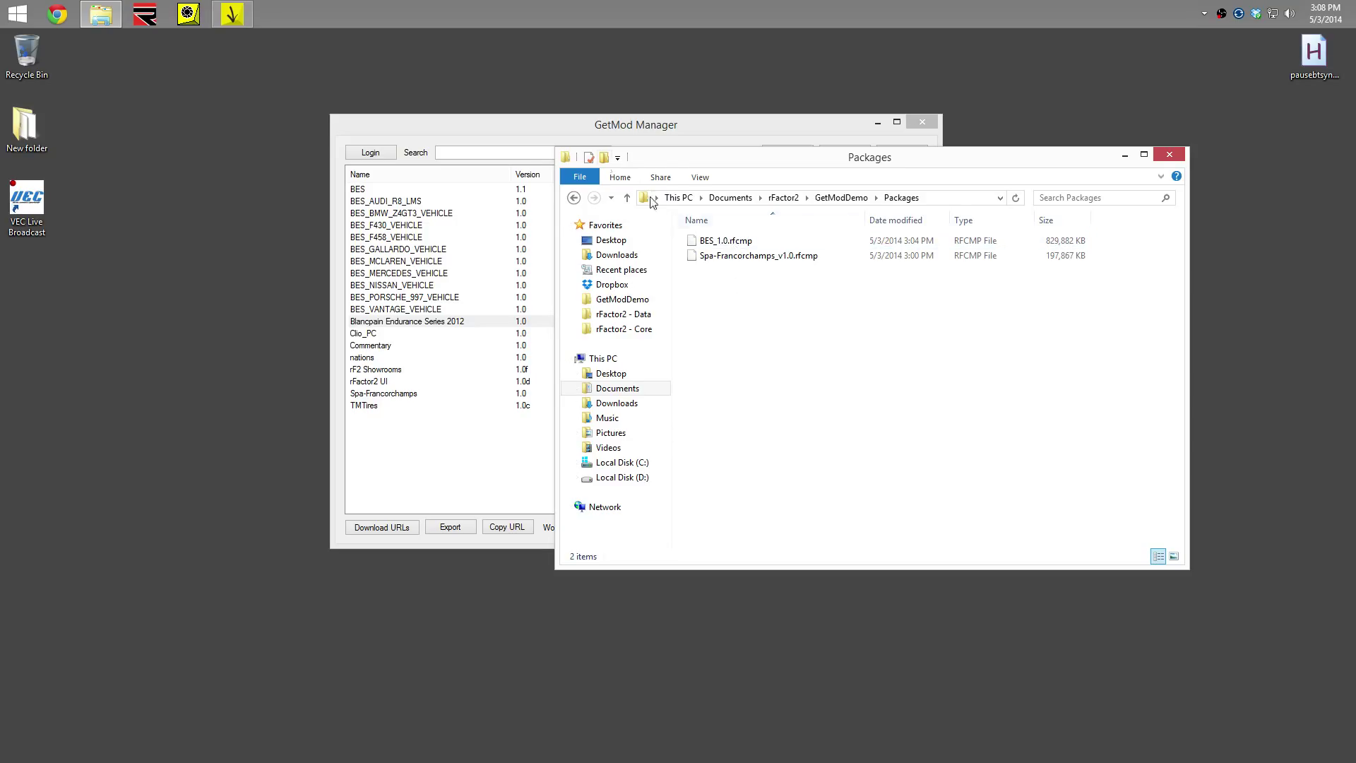
left_click_drag(674, 161, 1075, 184)
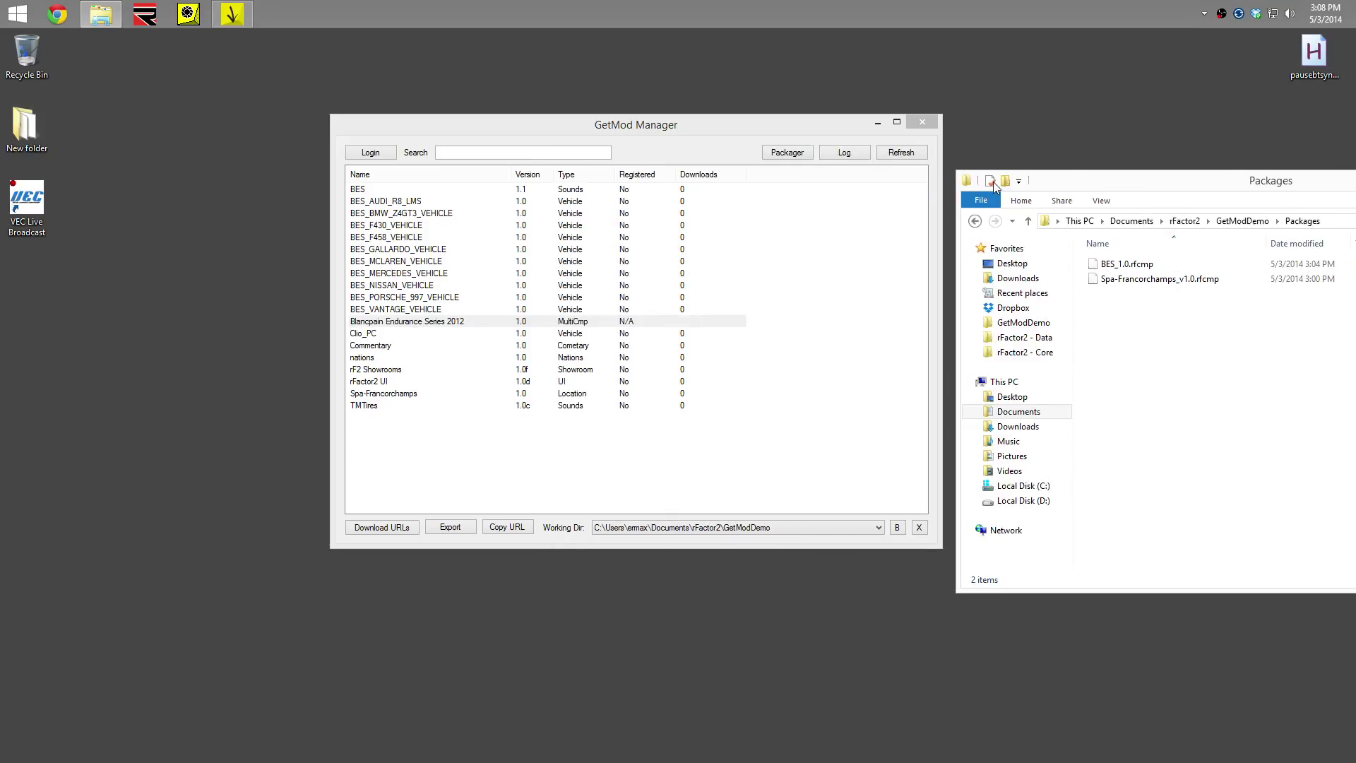
left_click(684, 134)
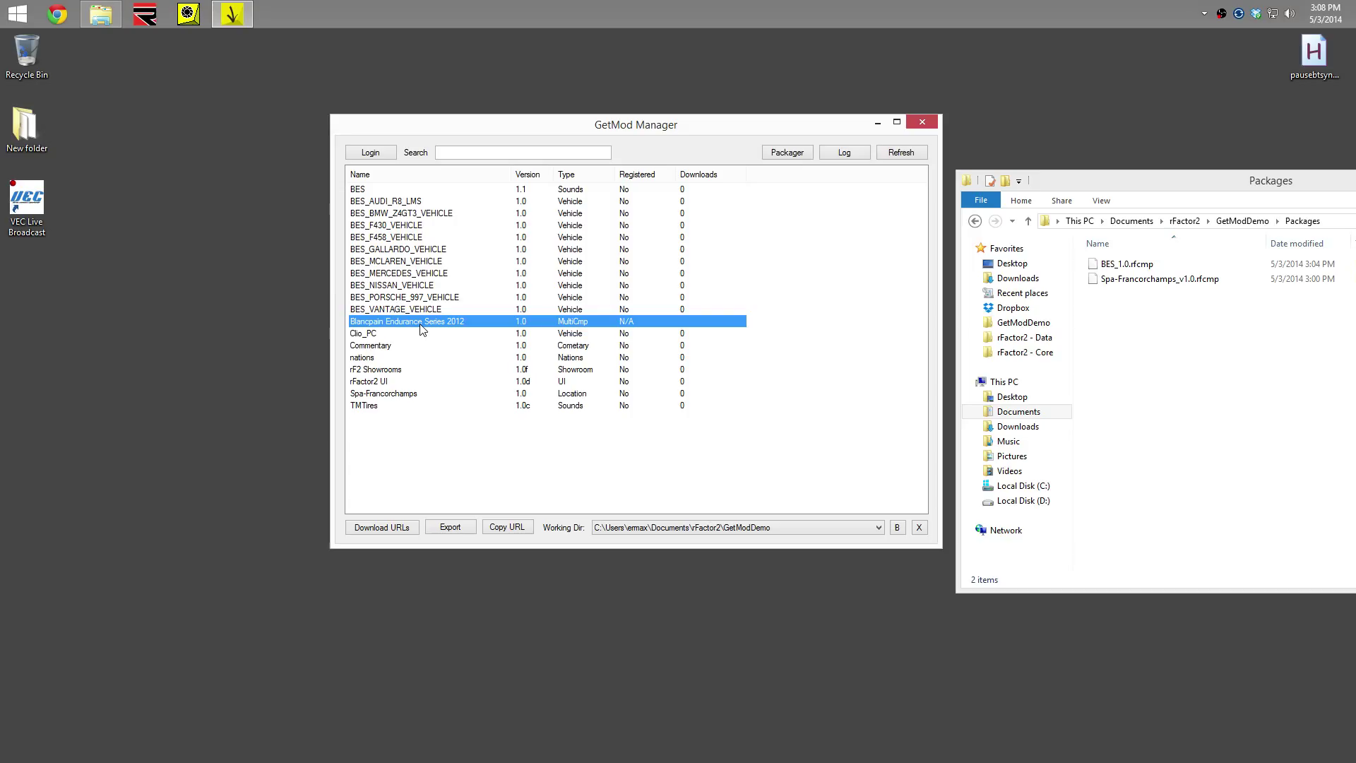
Export the mod packages to a newly created BES folder inside GetModDemo\Packages
left_click(448, 527)
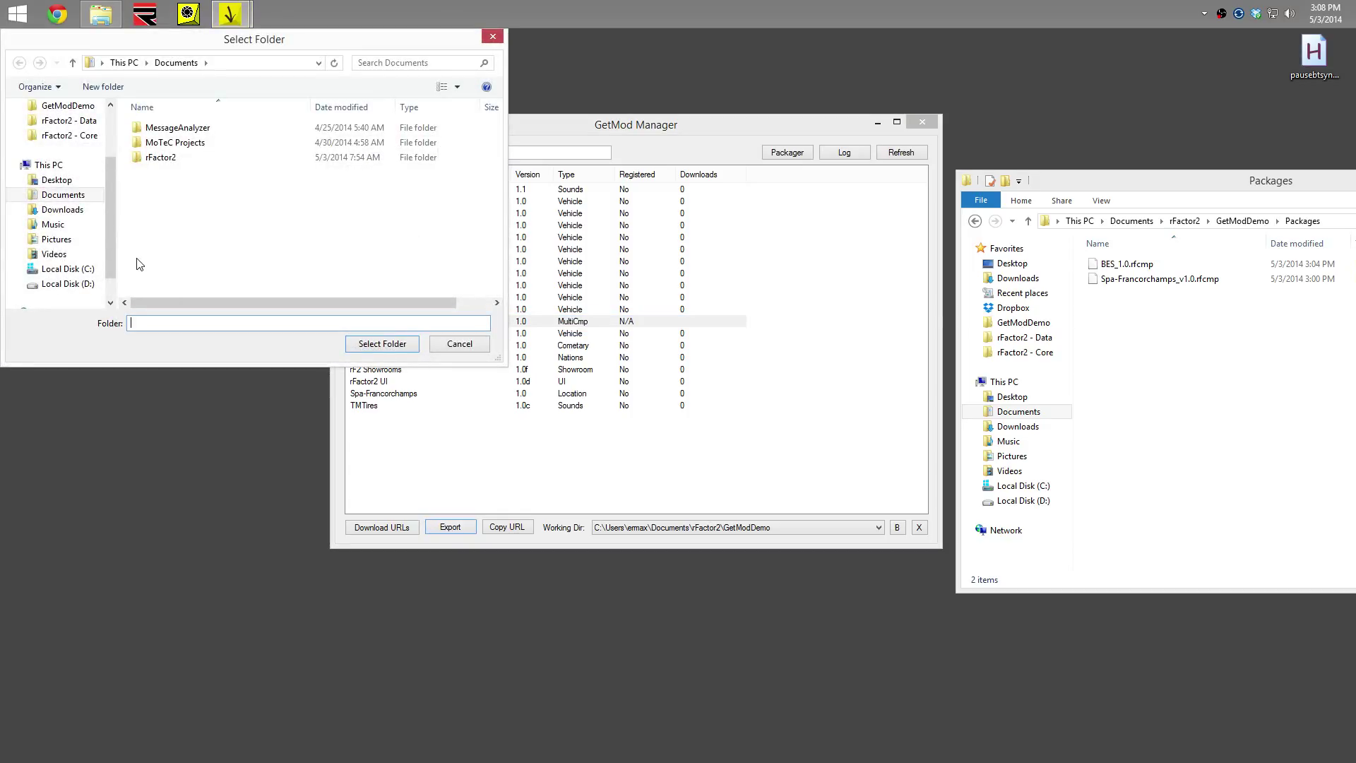
left_click(88, 108)
double_click(147, 159)
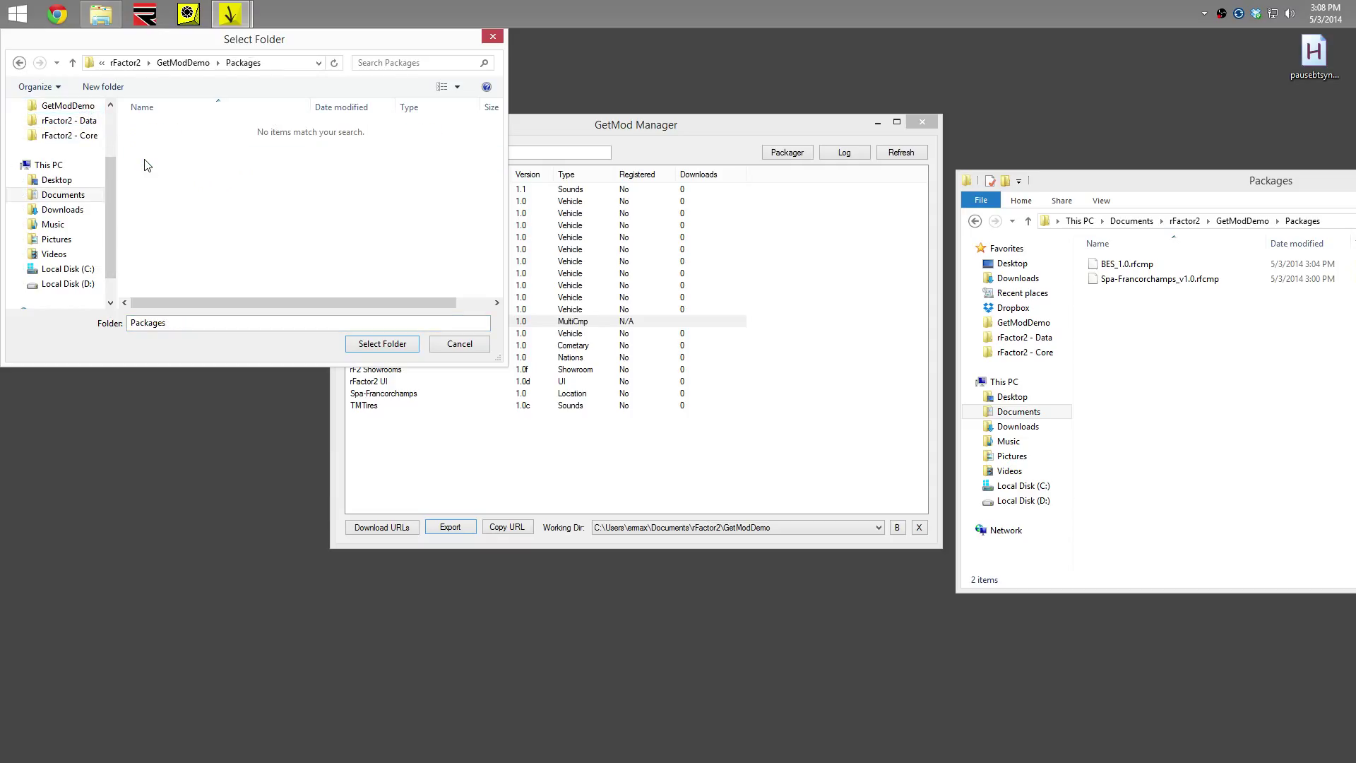
left_click(97, 87)
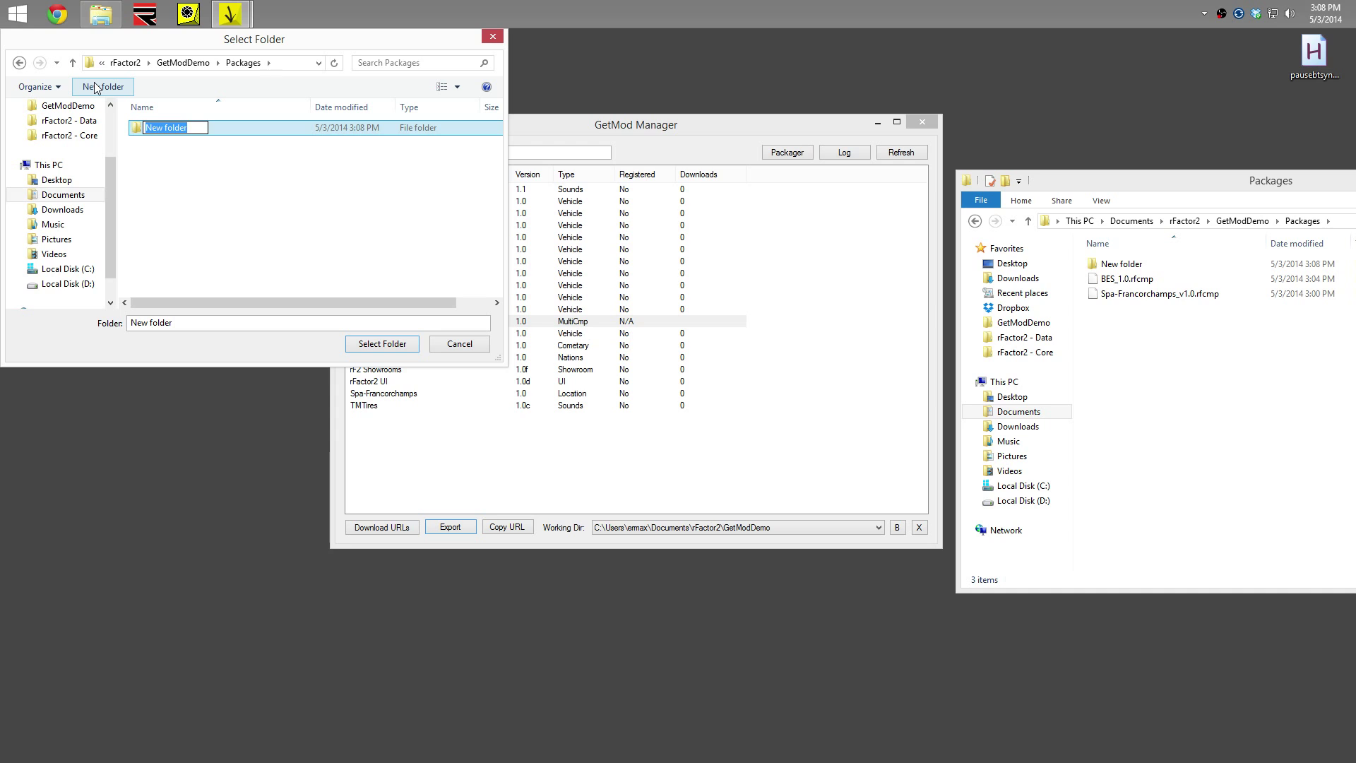
type("BES")
key("Return")
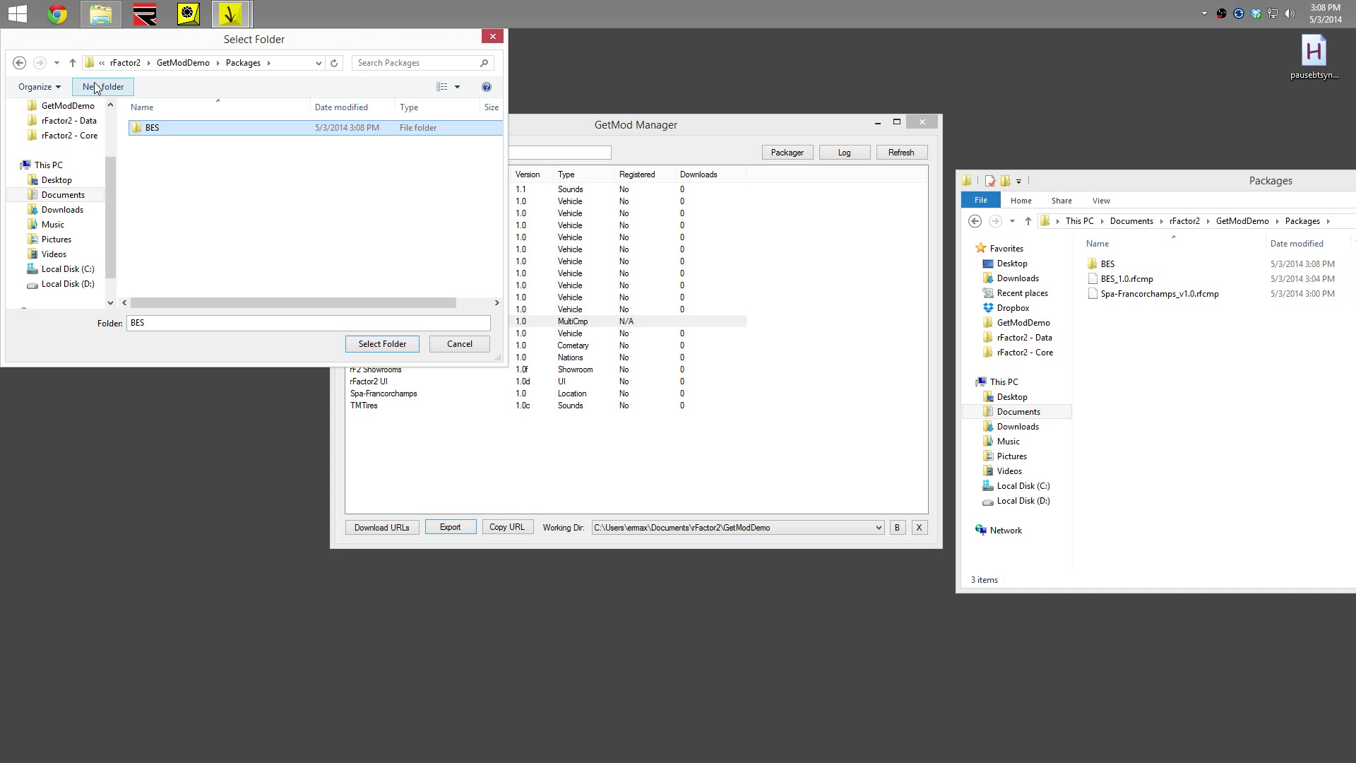
key("Return")
left_click(381, 345)
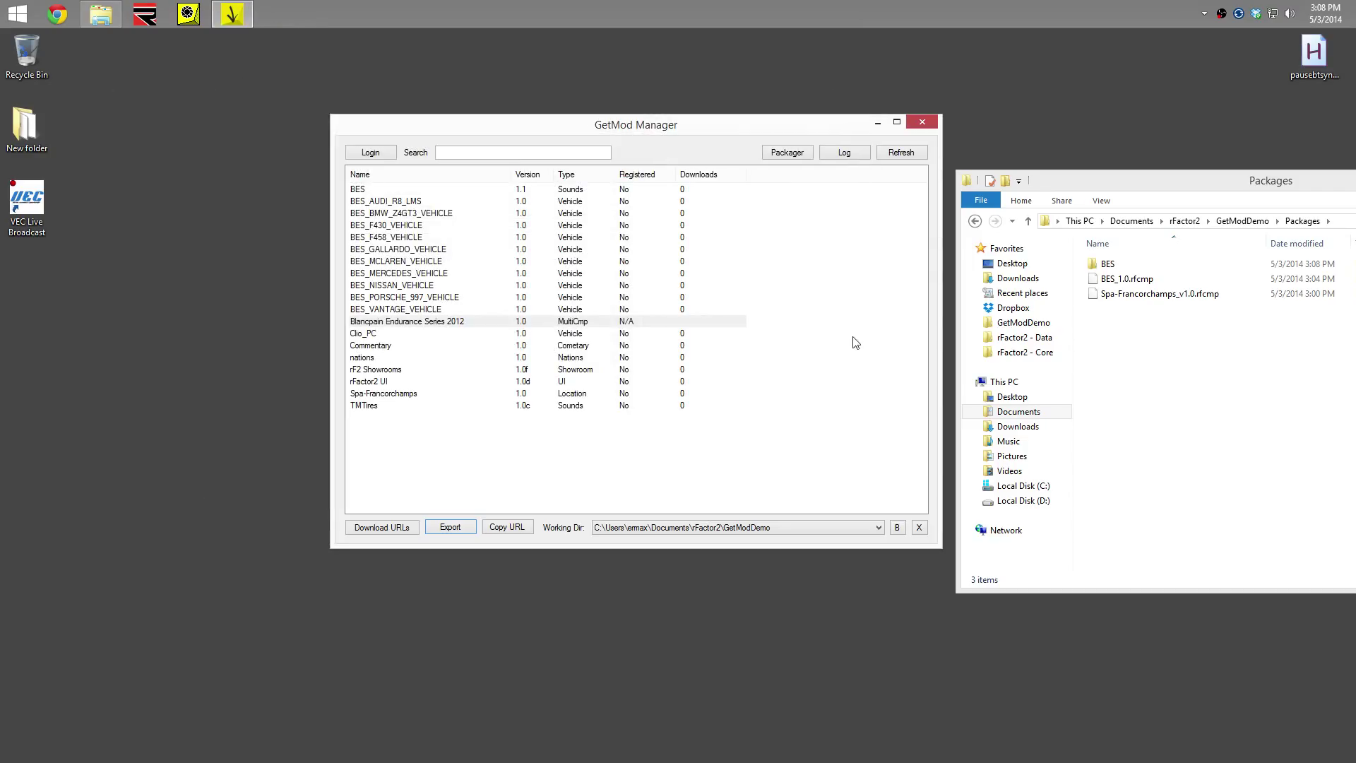
left_click(1128, 360)
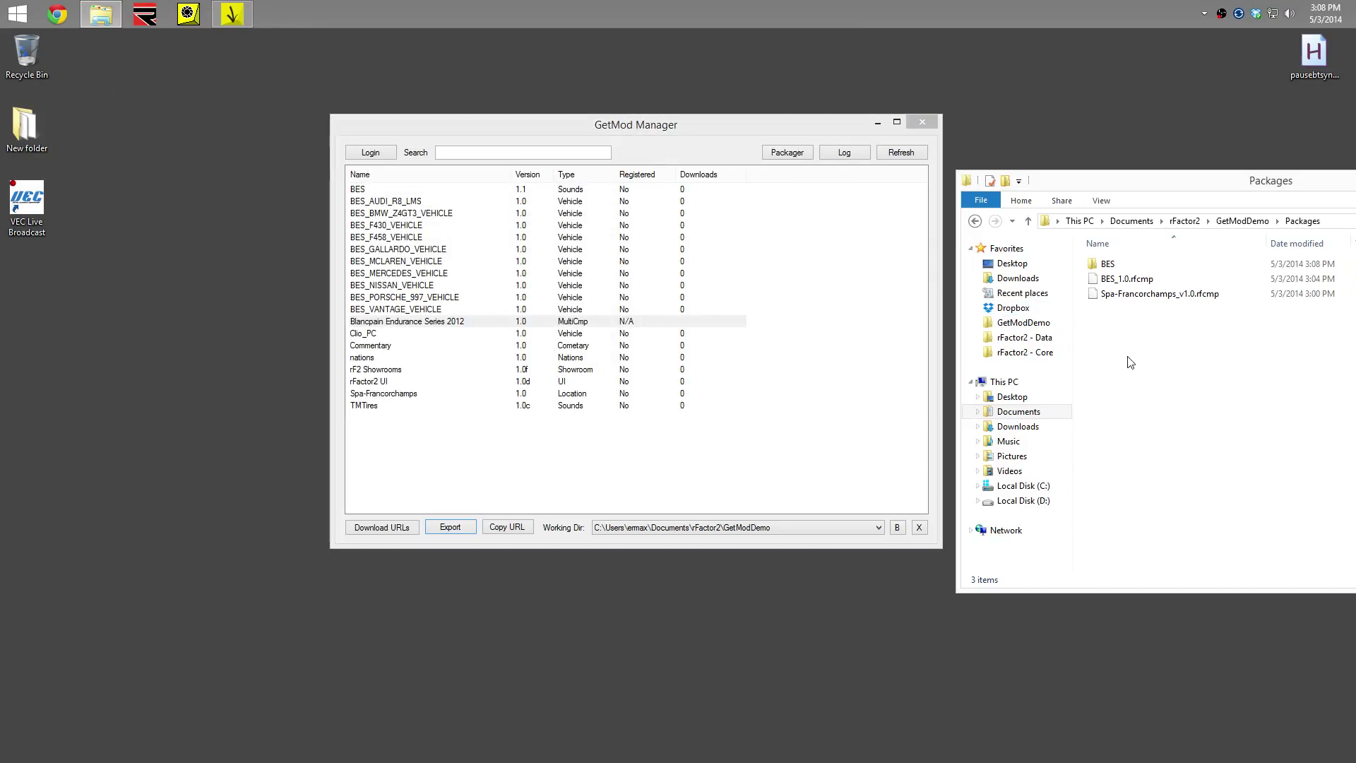
double_click(1106, 264)
left_click_drag(1235, 491, 1037, 211)
left_click(1216, 481)
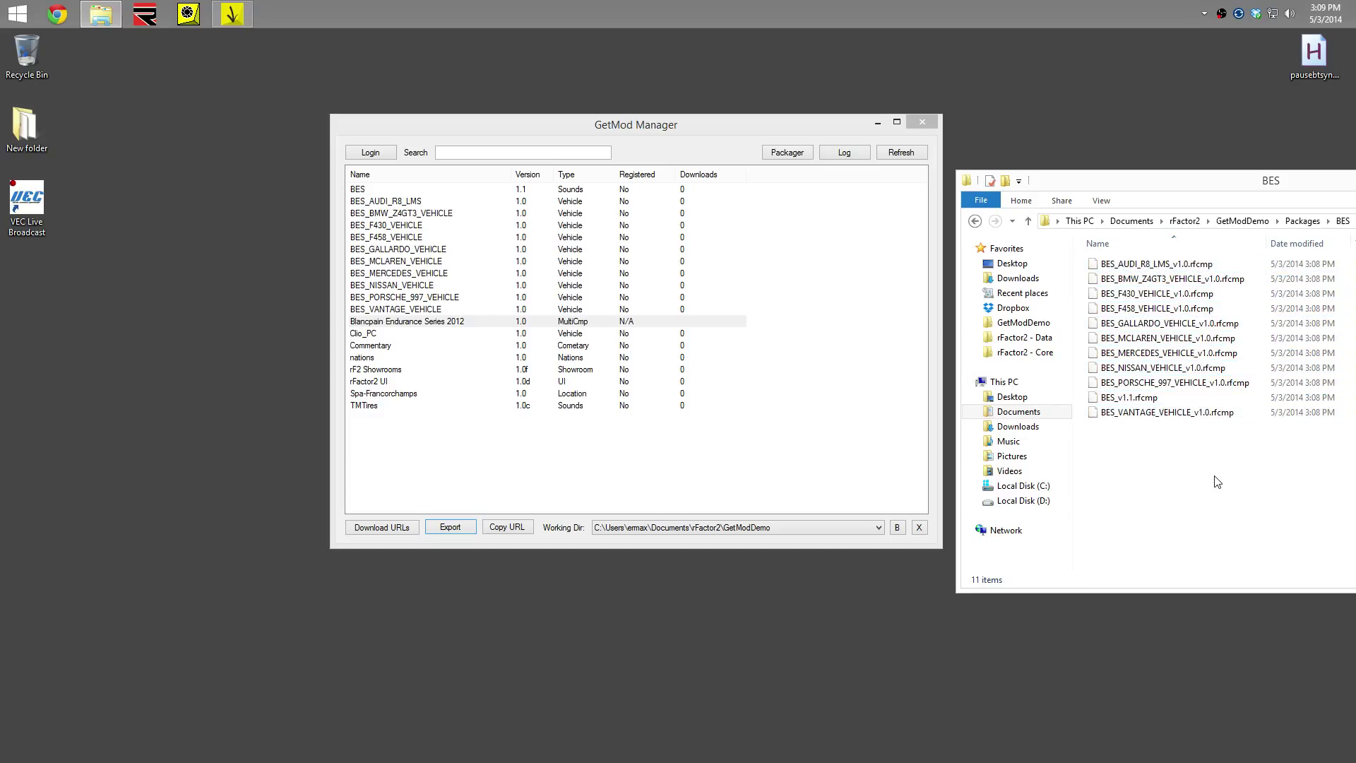
left_click_drag(1214, 476, 1103, 237)
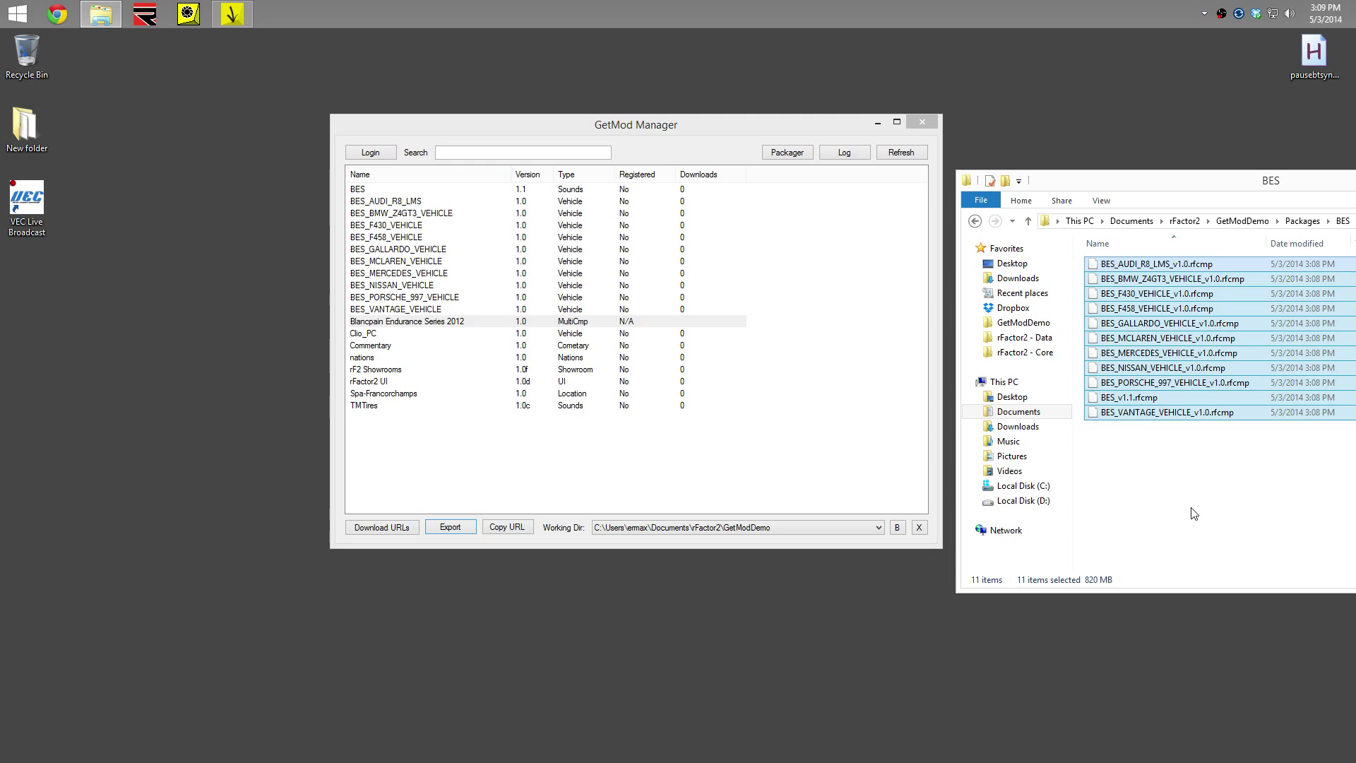
left_click(1235, 498)
left_click_drag(1233, 493, 1056, 221)
left_click_drag(1123, 192, 956, 132)
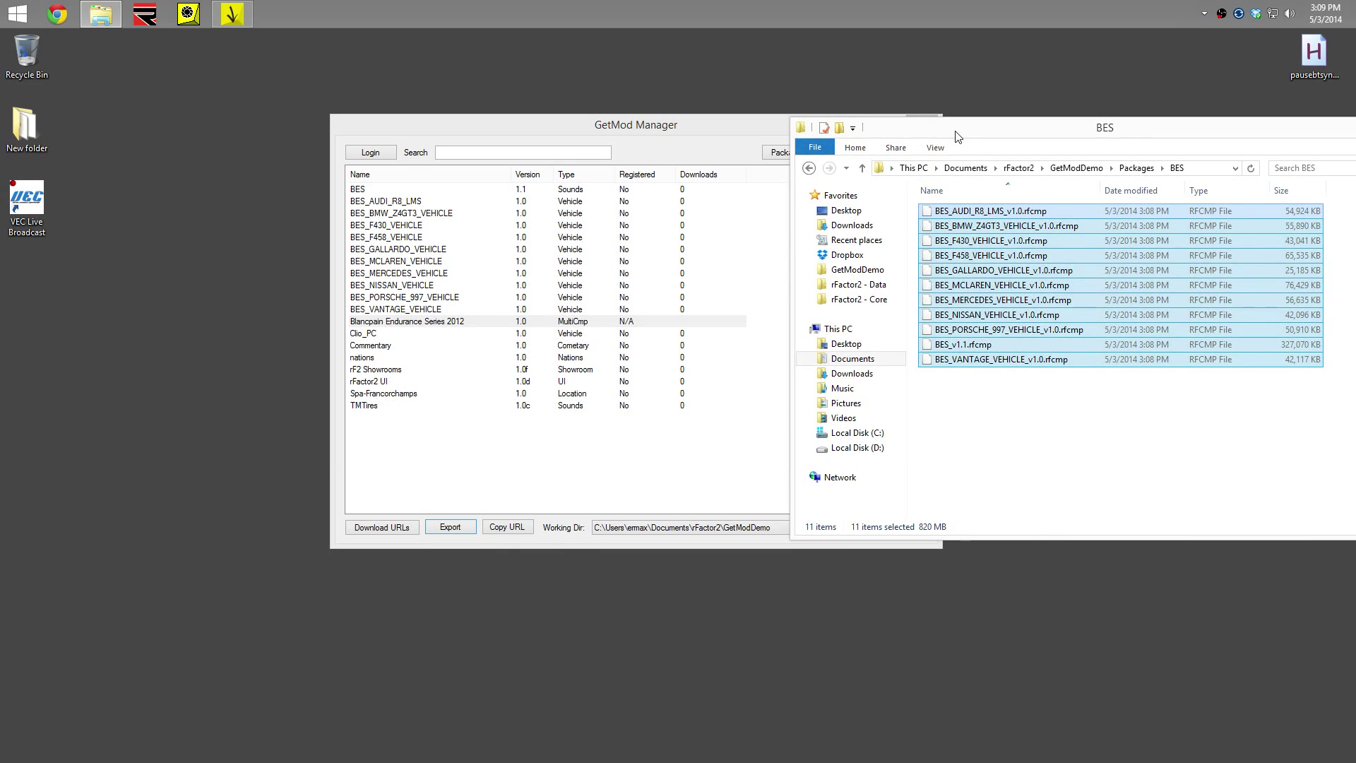
left_click(1134, 171)
left_click(961, 244)
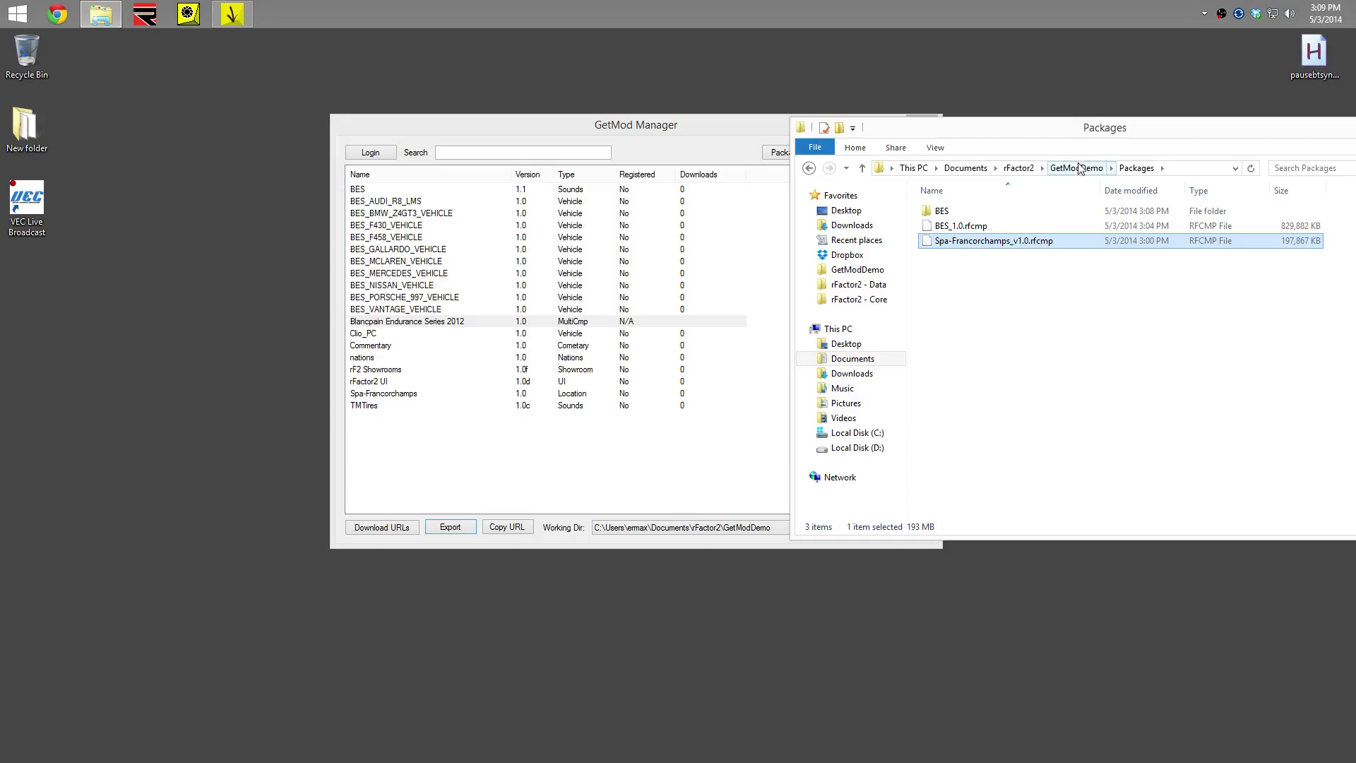
double_click(942, 211)
left_click_drag(1095, 411, 912, 127)
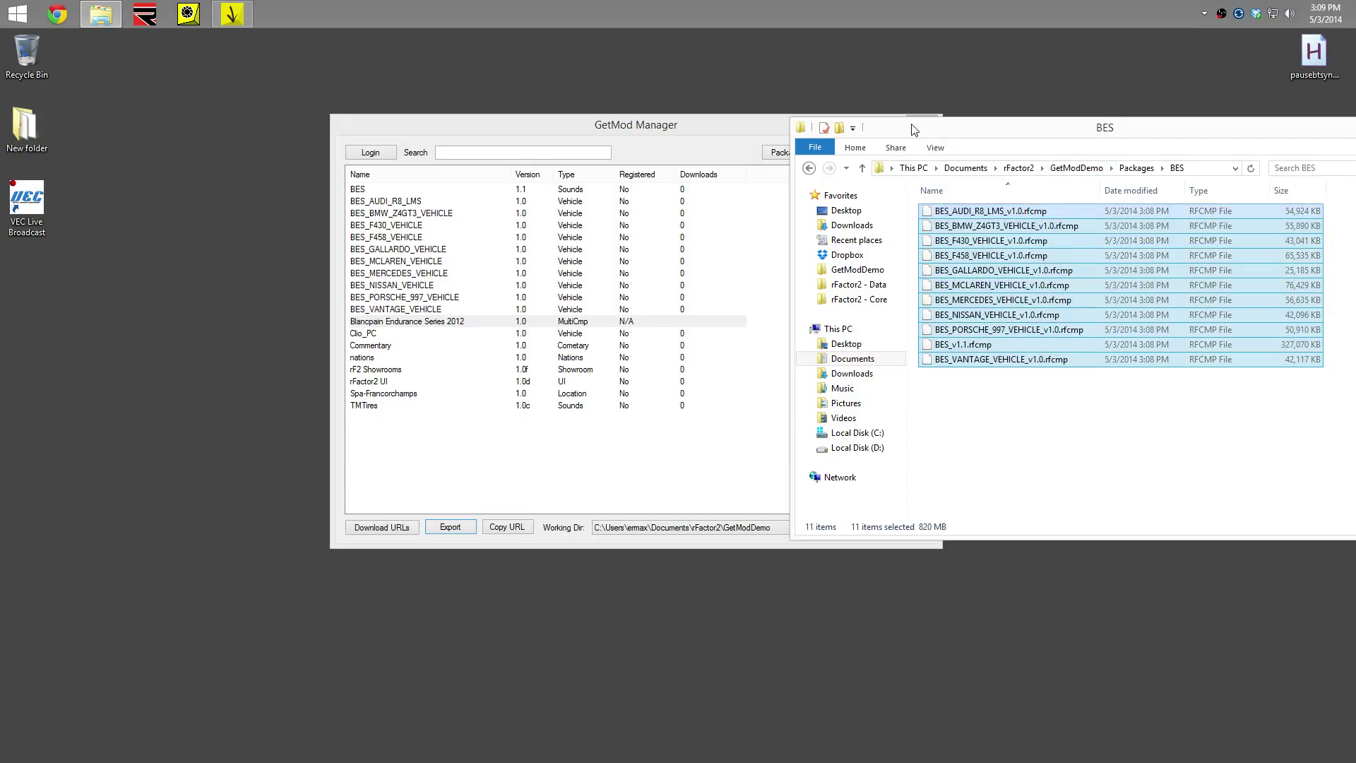
left_click(1134, 171)
left_click(938, 231)
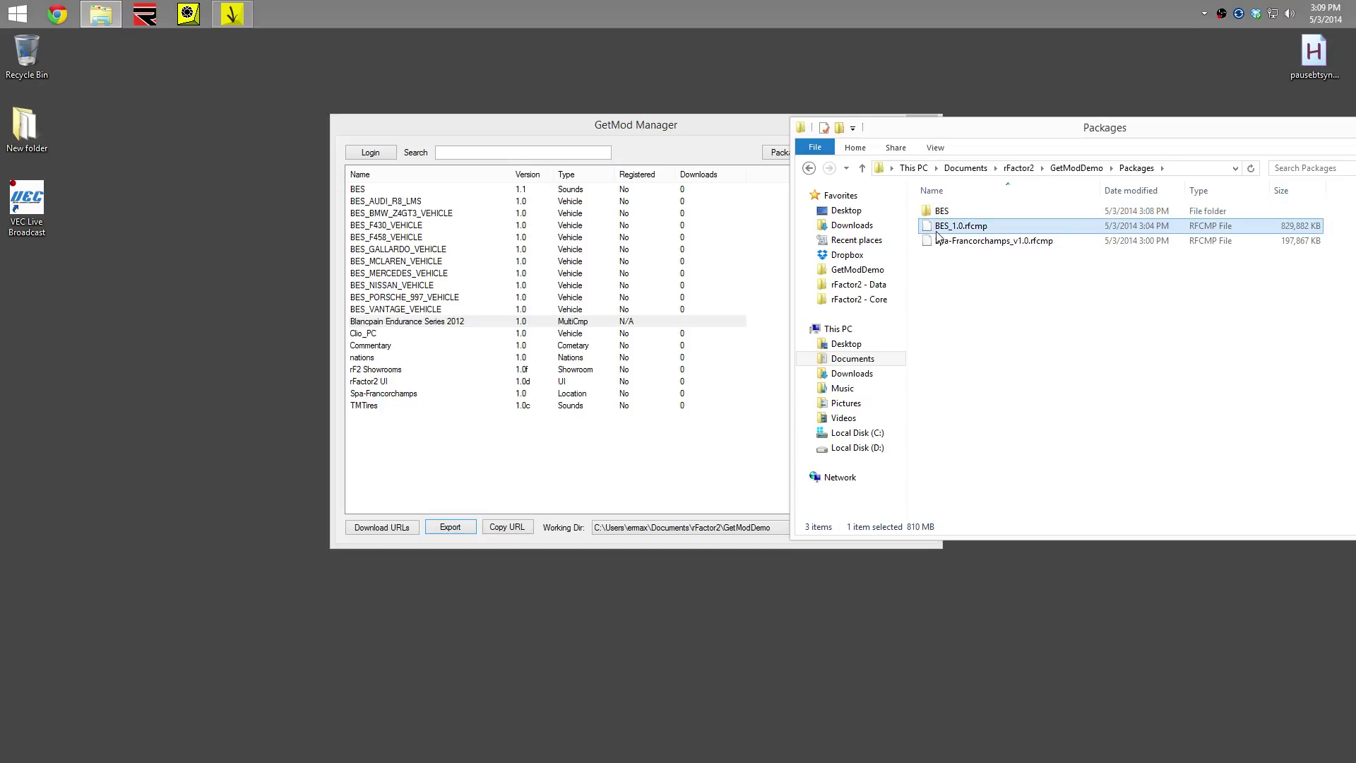
left_click(1025, 327)
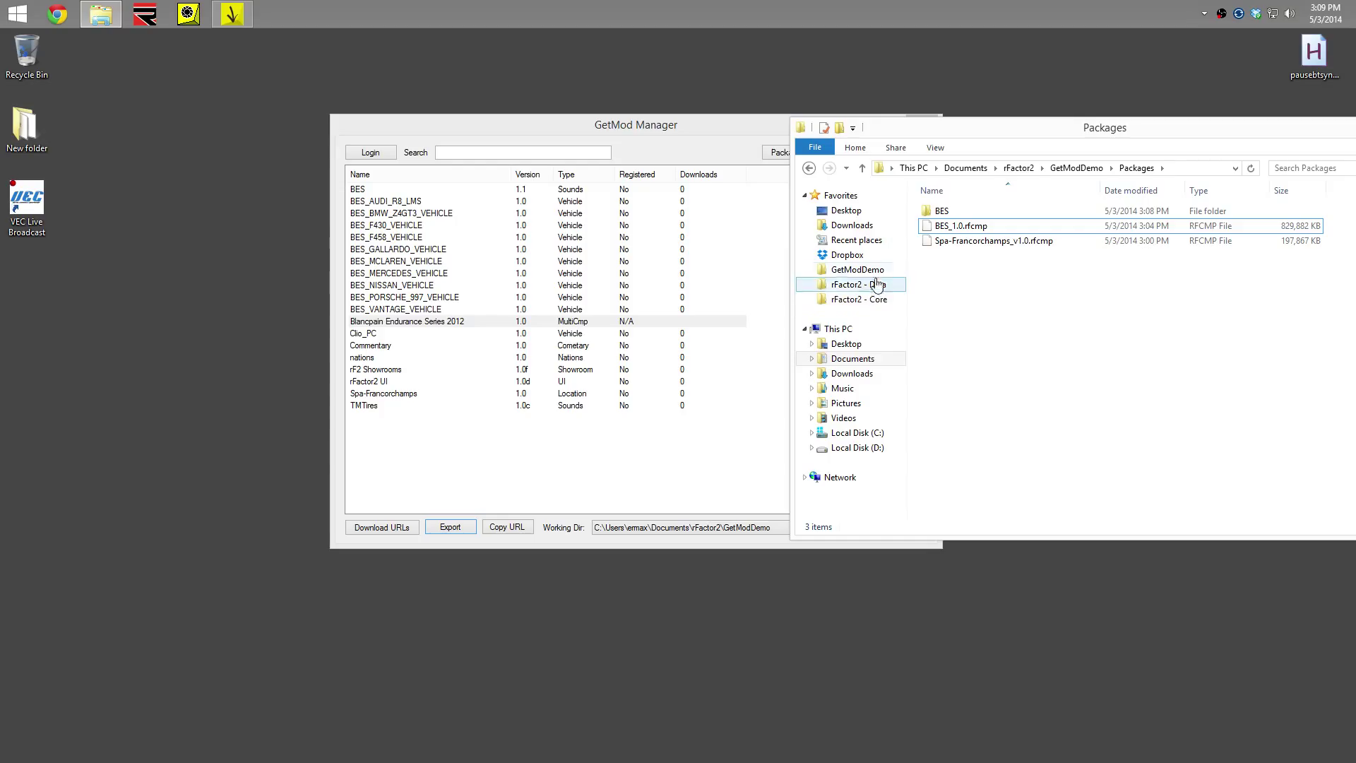
Open Dropbox's GetMod Demo folder, check its 12 rfcmp packages, and move the window aside
left_click(848, 257)
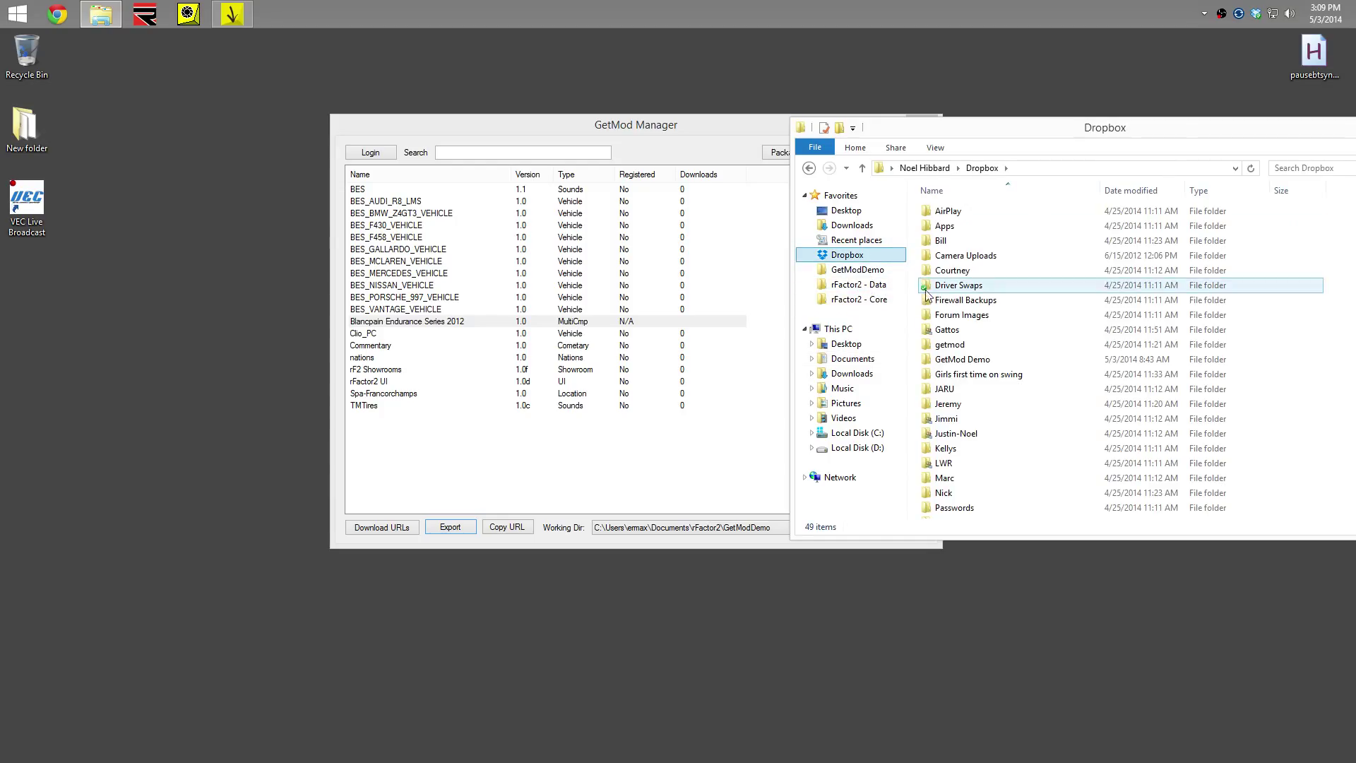
double_click(982, 362)
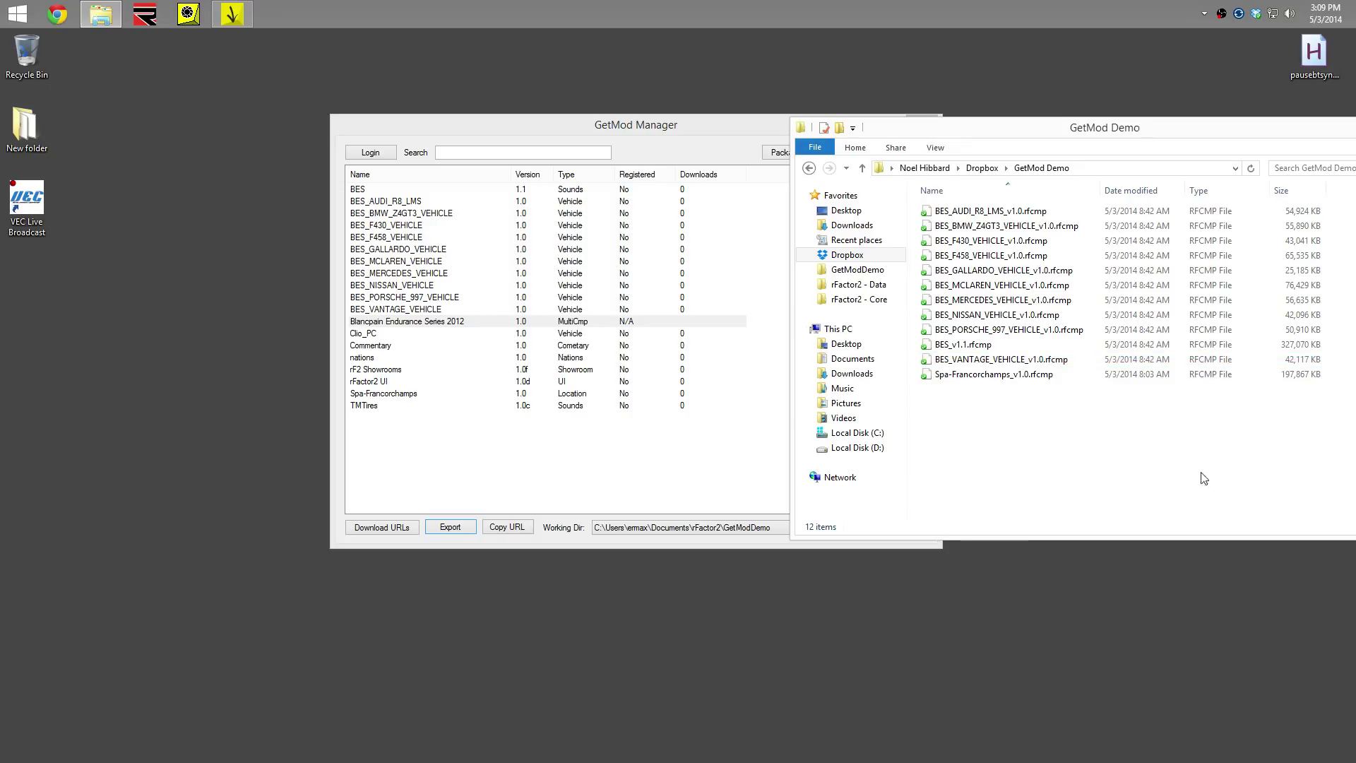
left_click_drag(1205, 475, 947, 204)
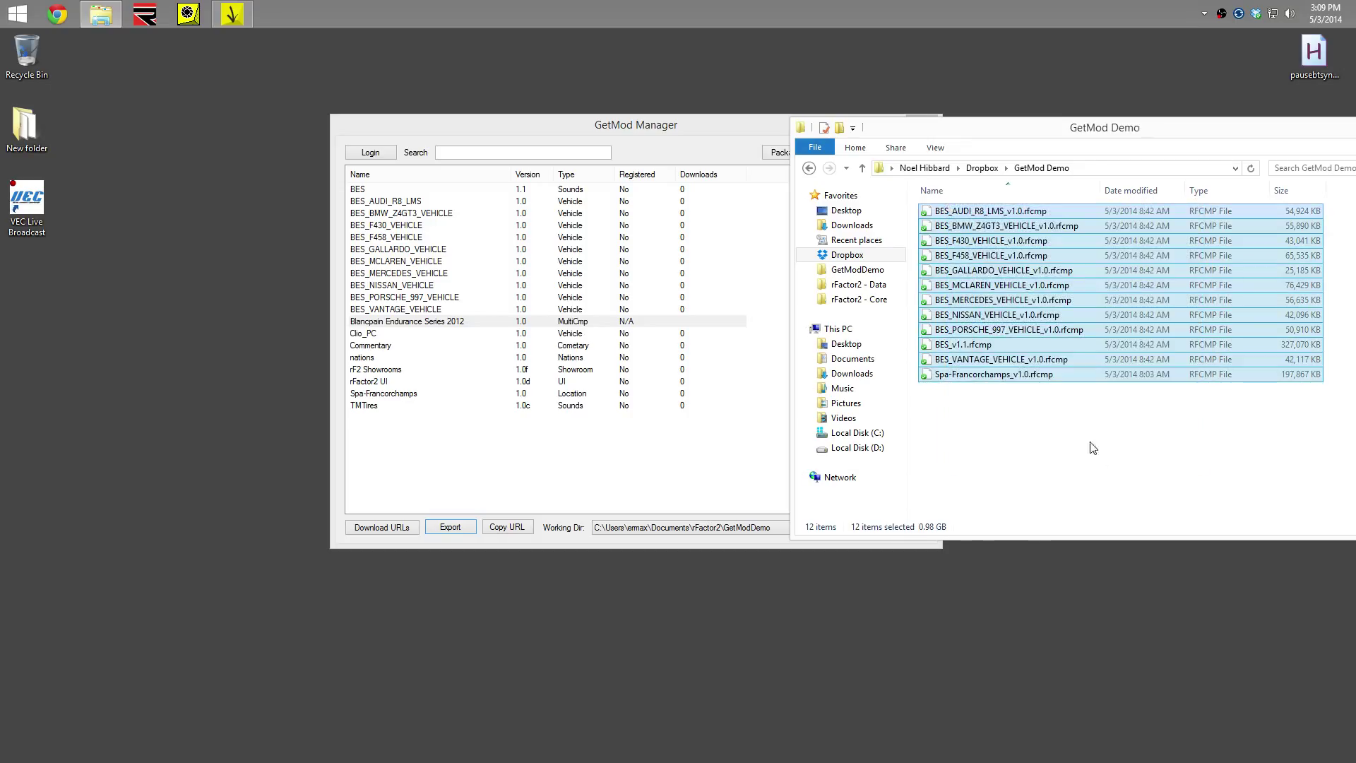
left_click(1133, 467)
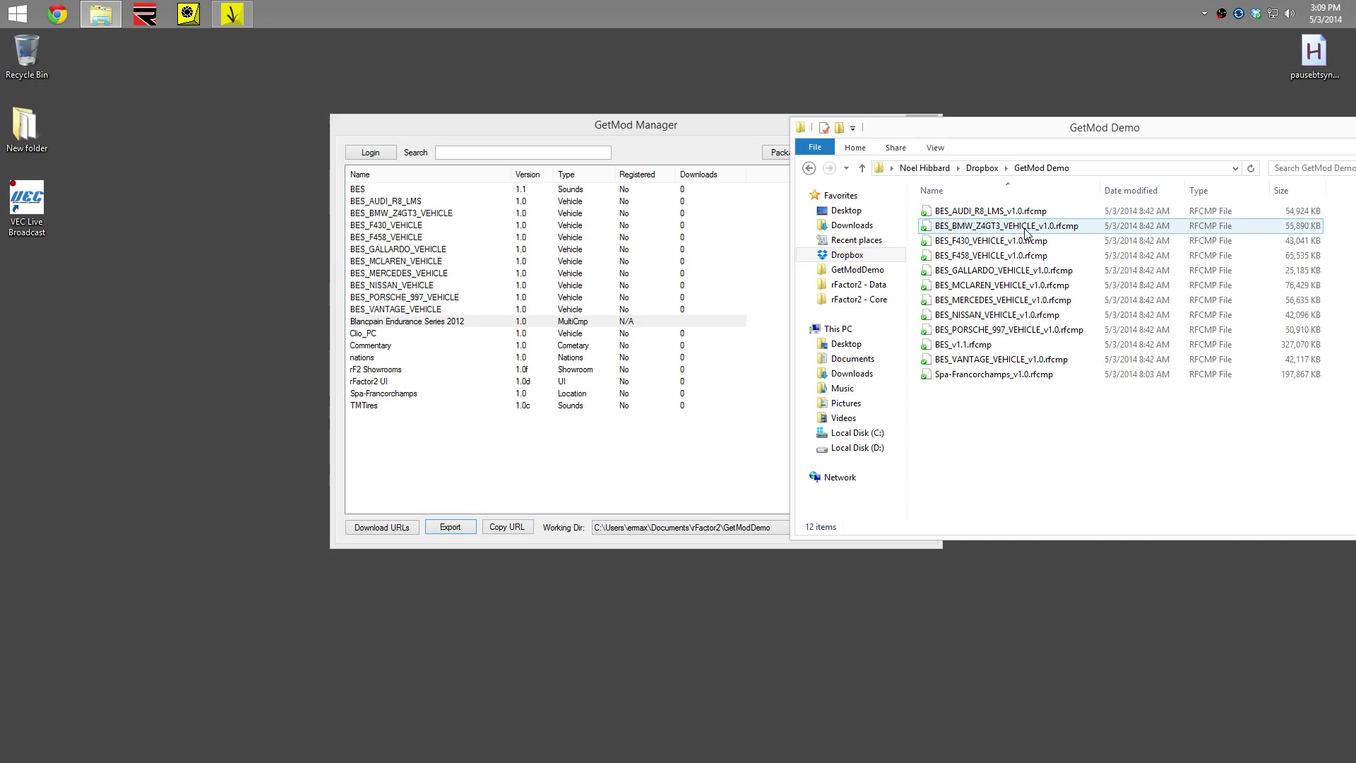
left_click_drag(987, 131, 1120, 125)
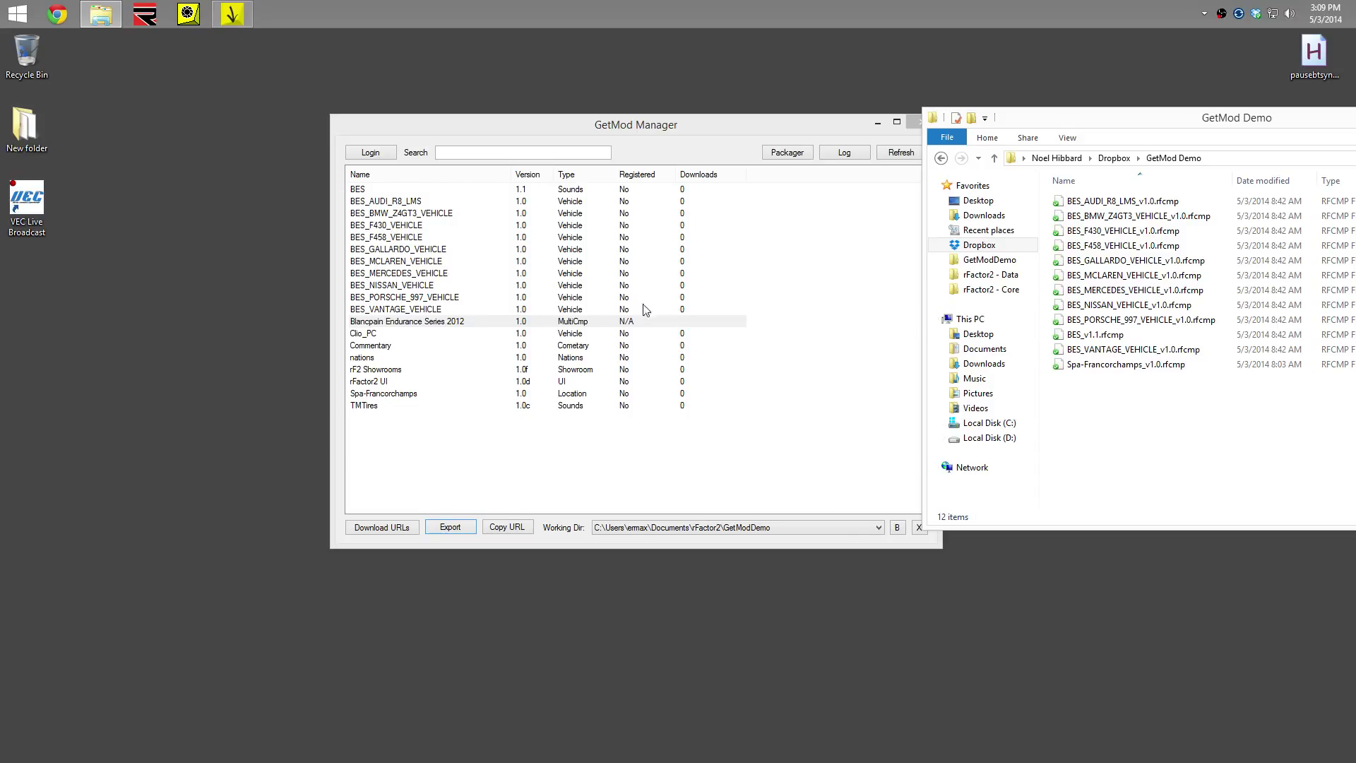
Add the Dropbox share link of Spa-Francorchamps_v1.0.rfcmp as Spa-Francorchamps's download URL
left_click_drag(605, 130, 394, 135)
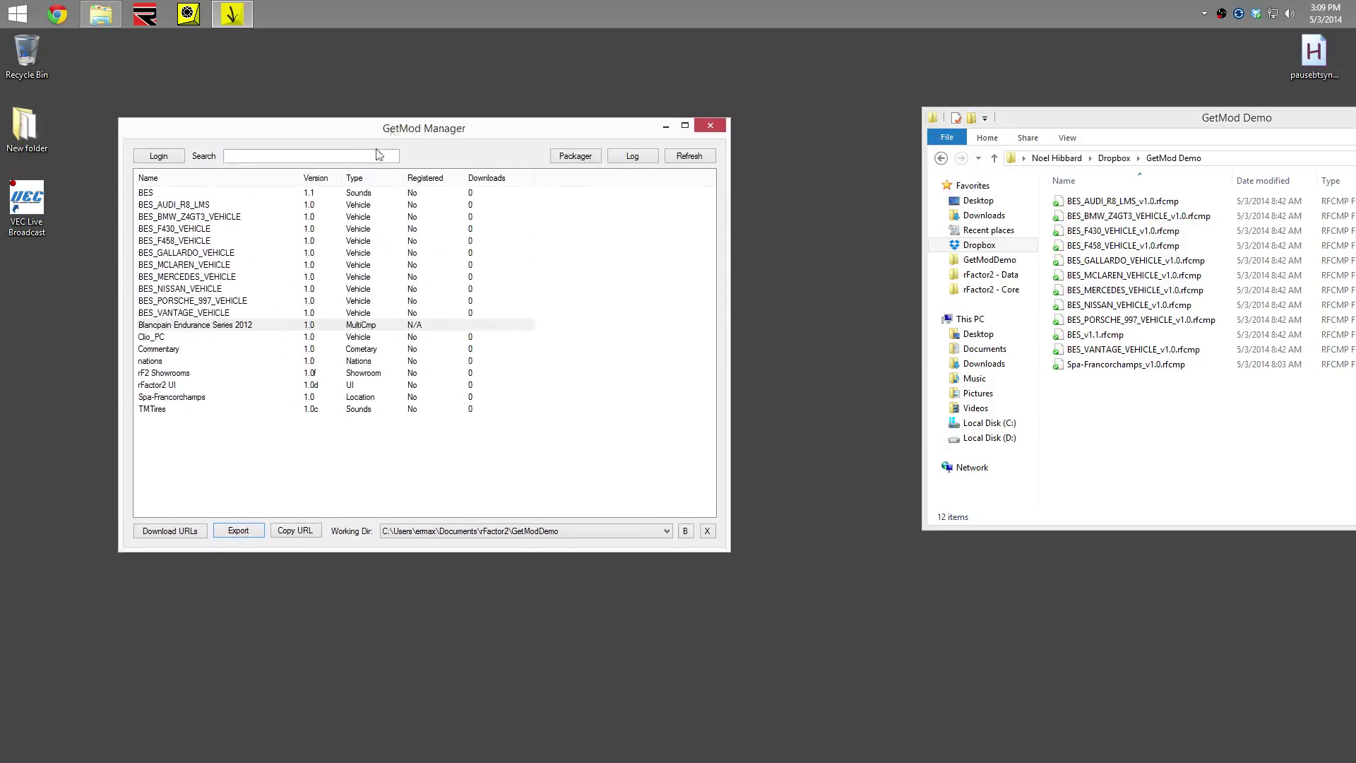
left_click(197, 401)
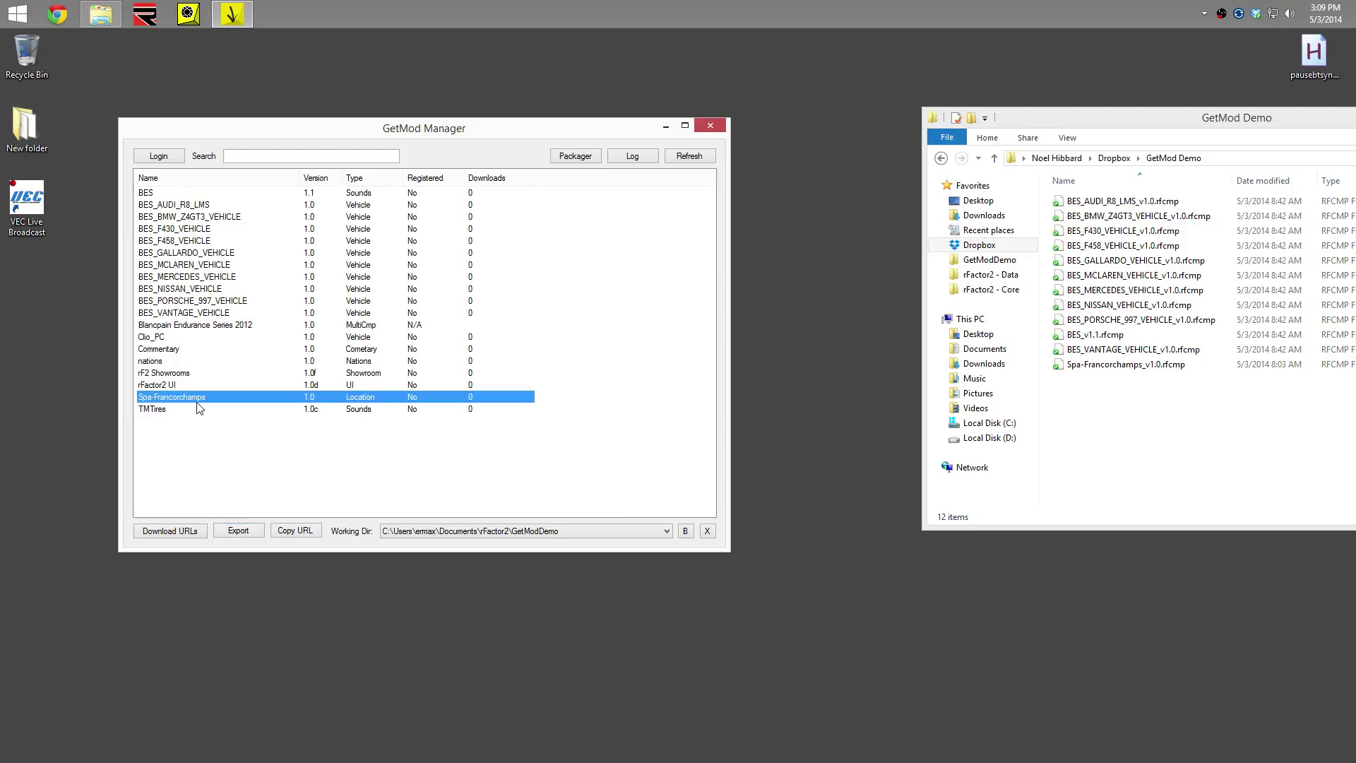
double_click(198, 401)
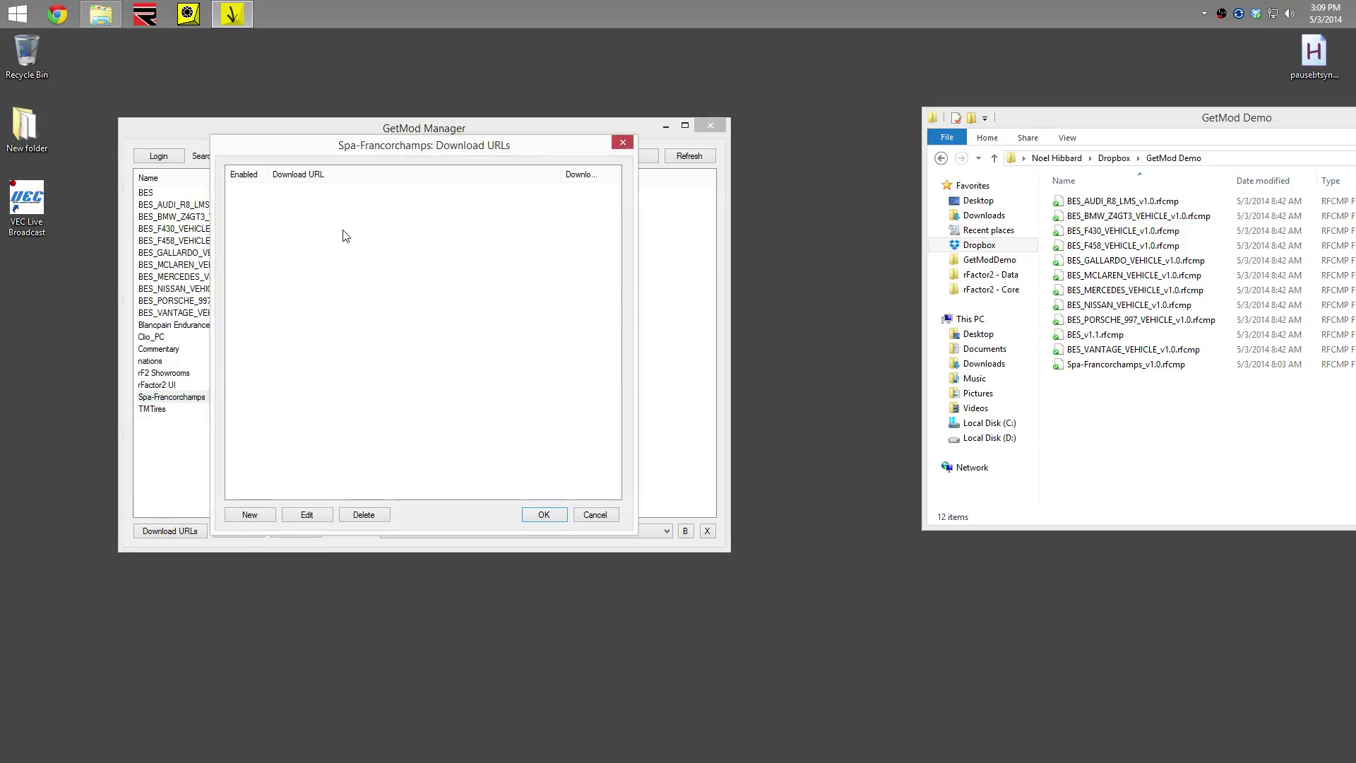
left_click(242, 518)
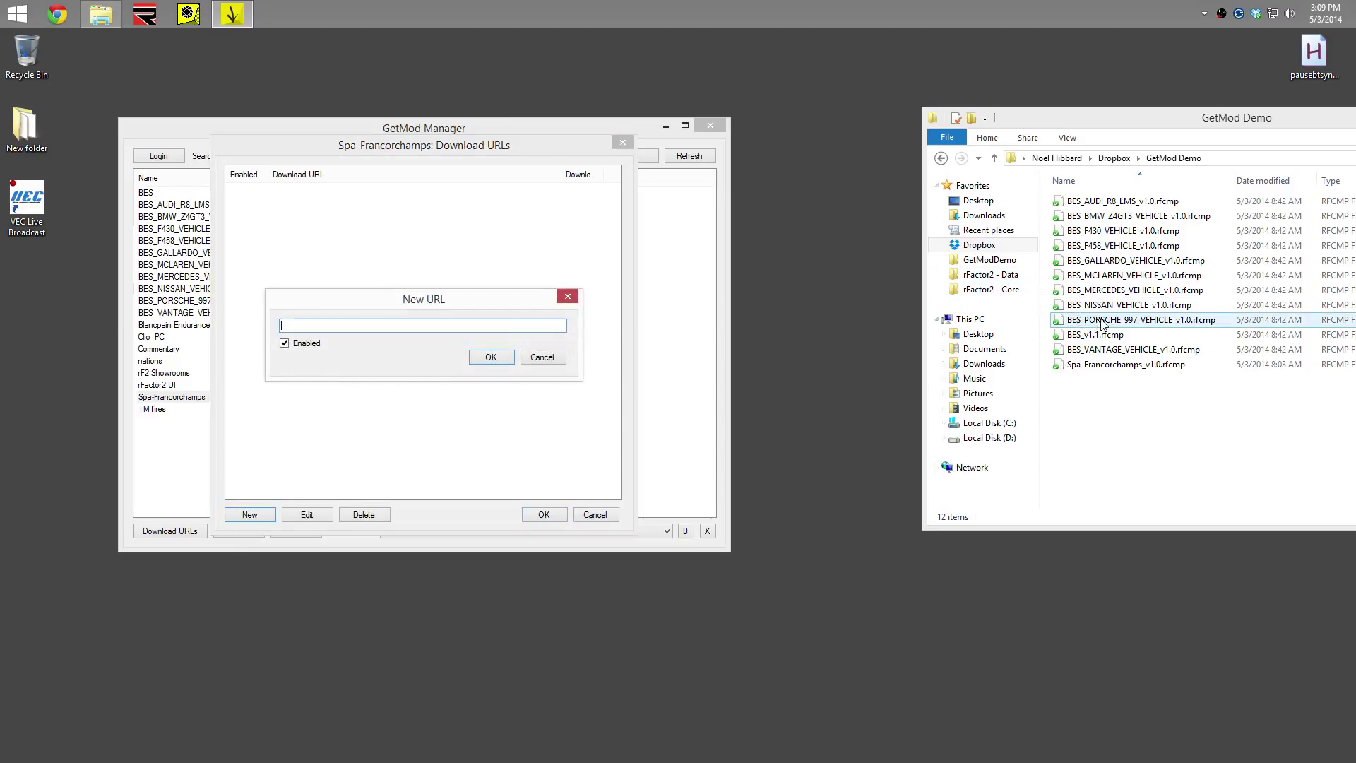
right_click(1123, 367)
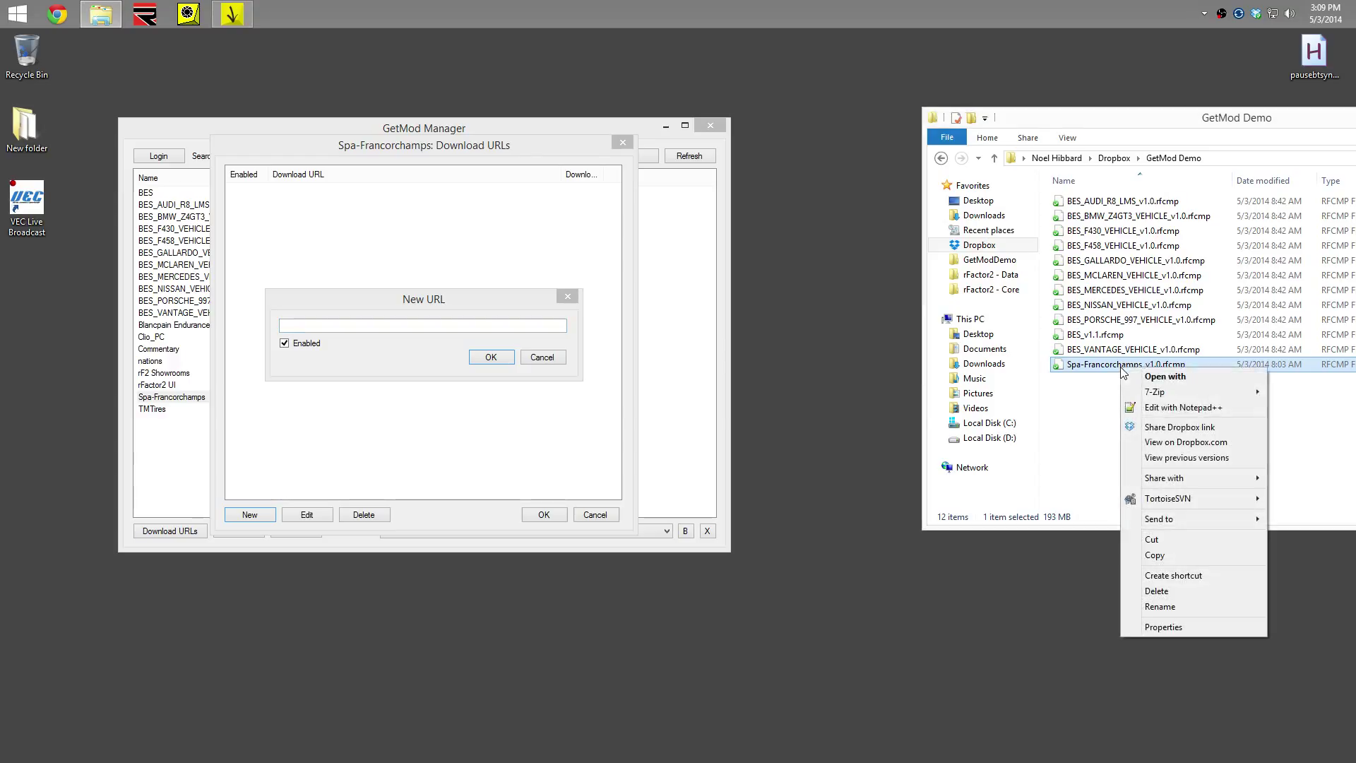
left_click(1155, 428)
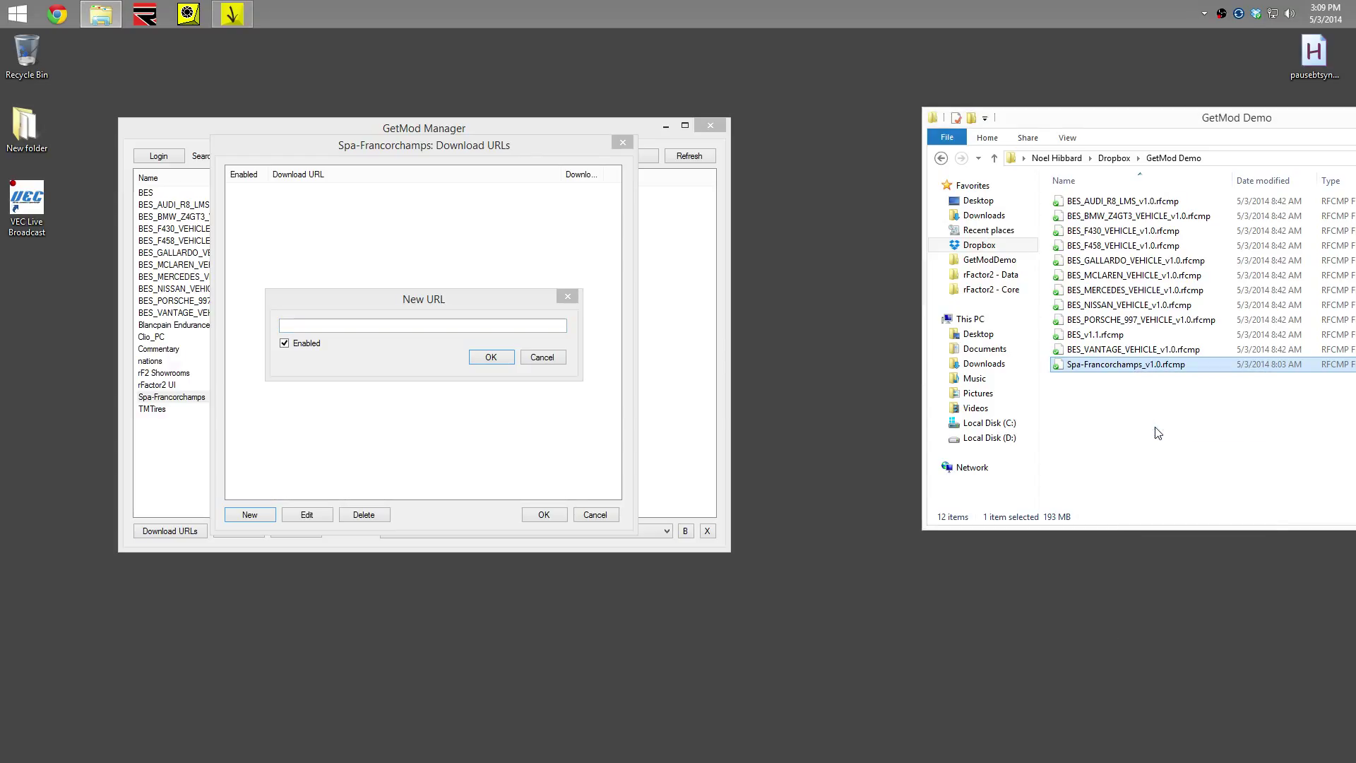
right_click(490, 328)
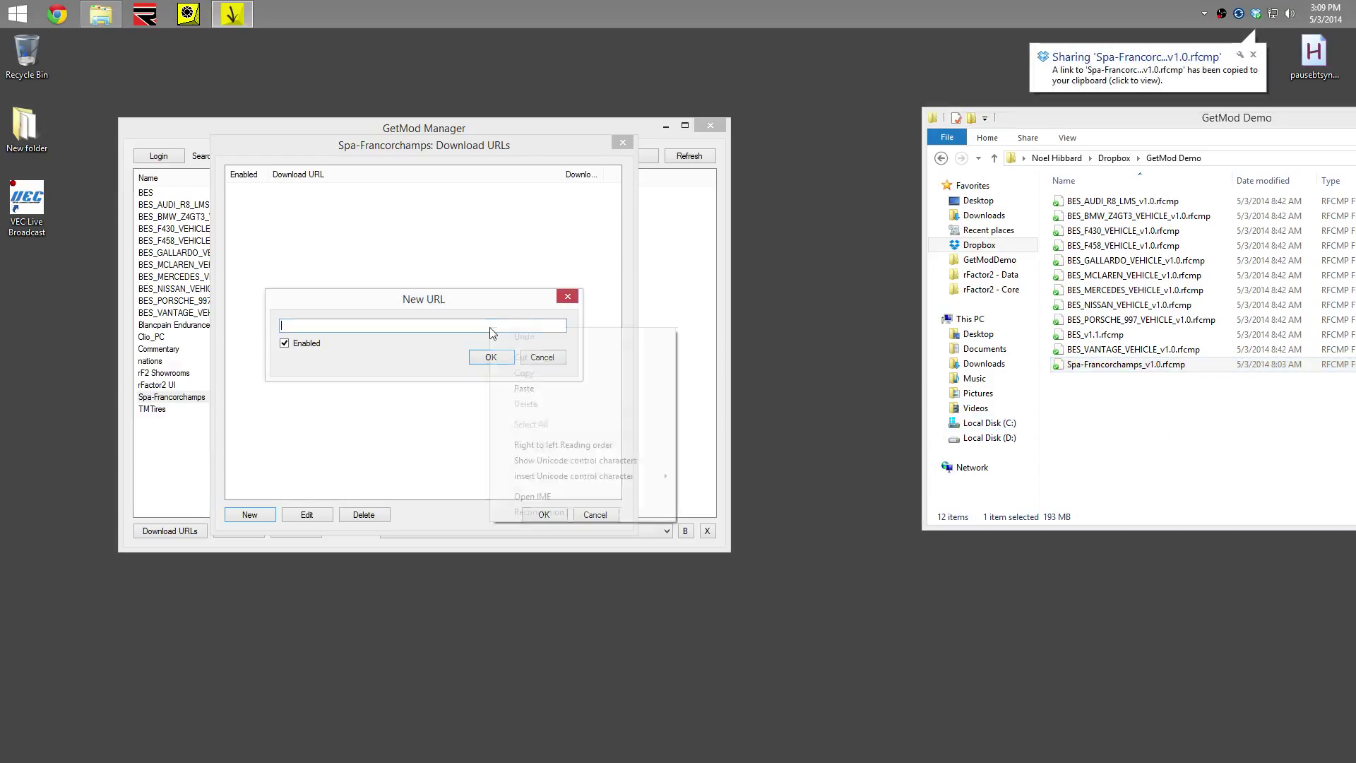
left_click(524, 388)
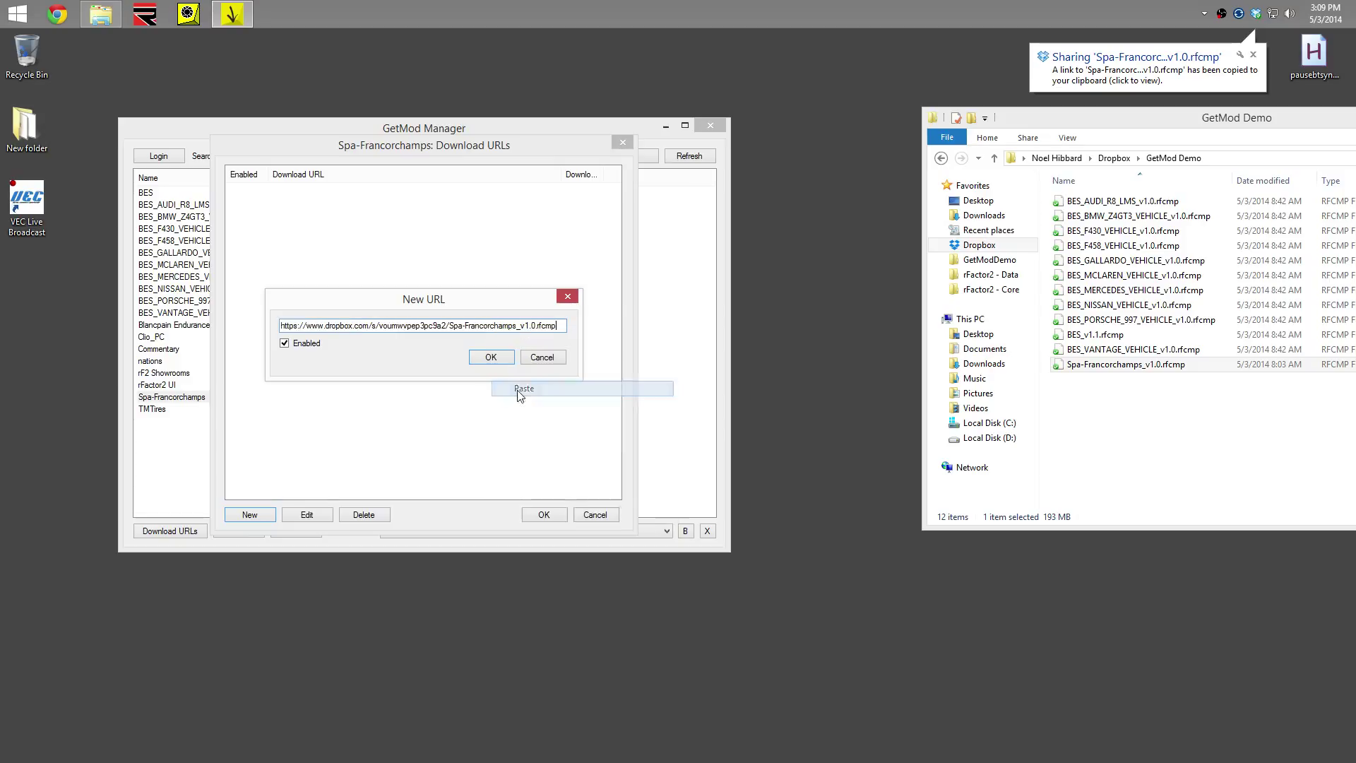
left_click(488, 357)
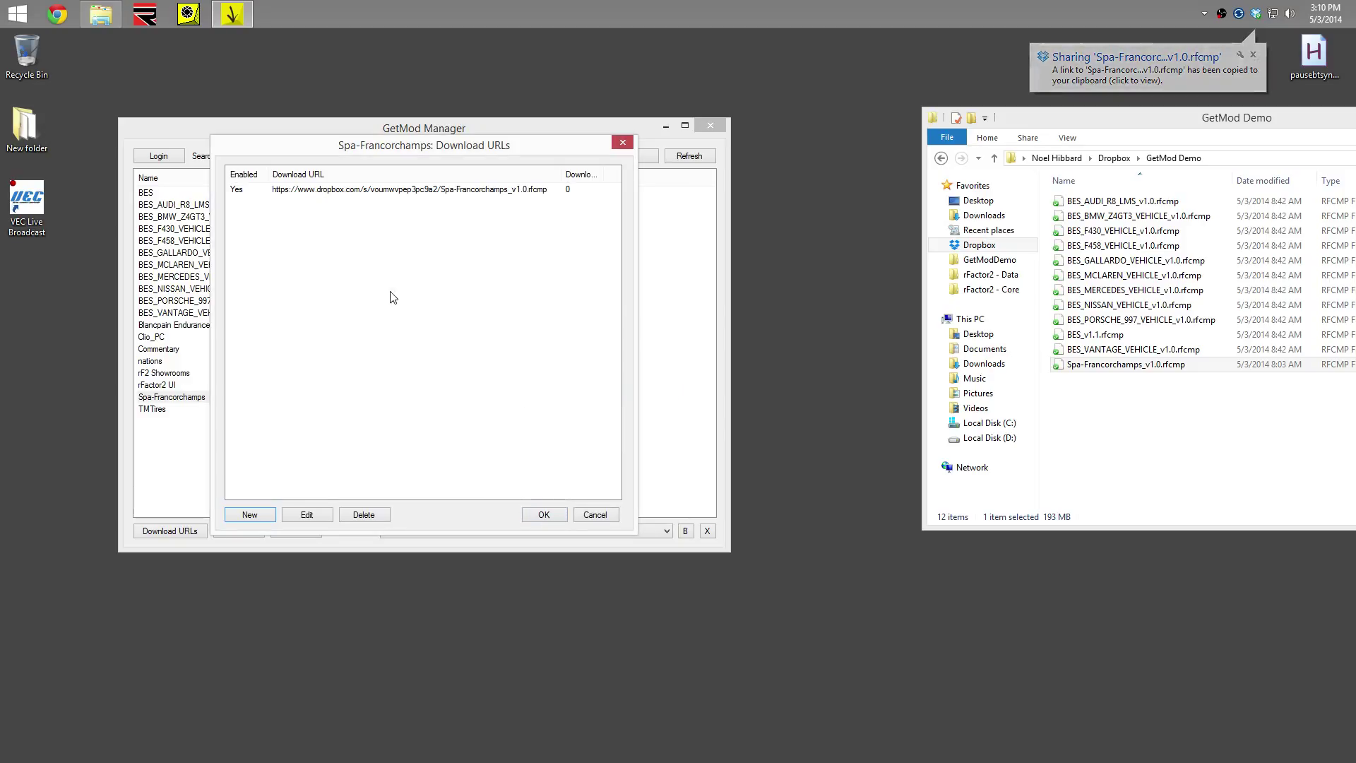
left_click(304, 253)
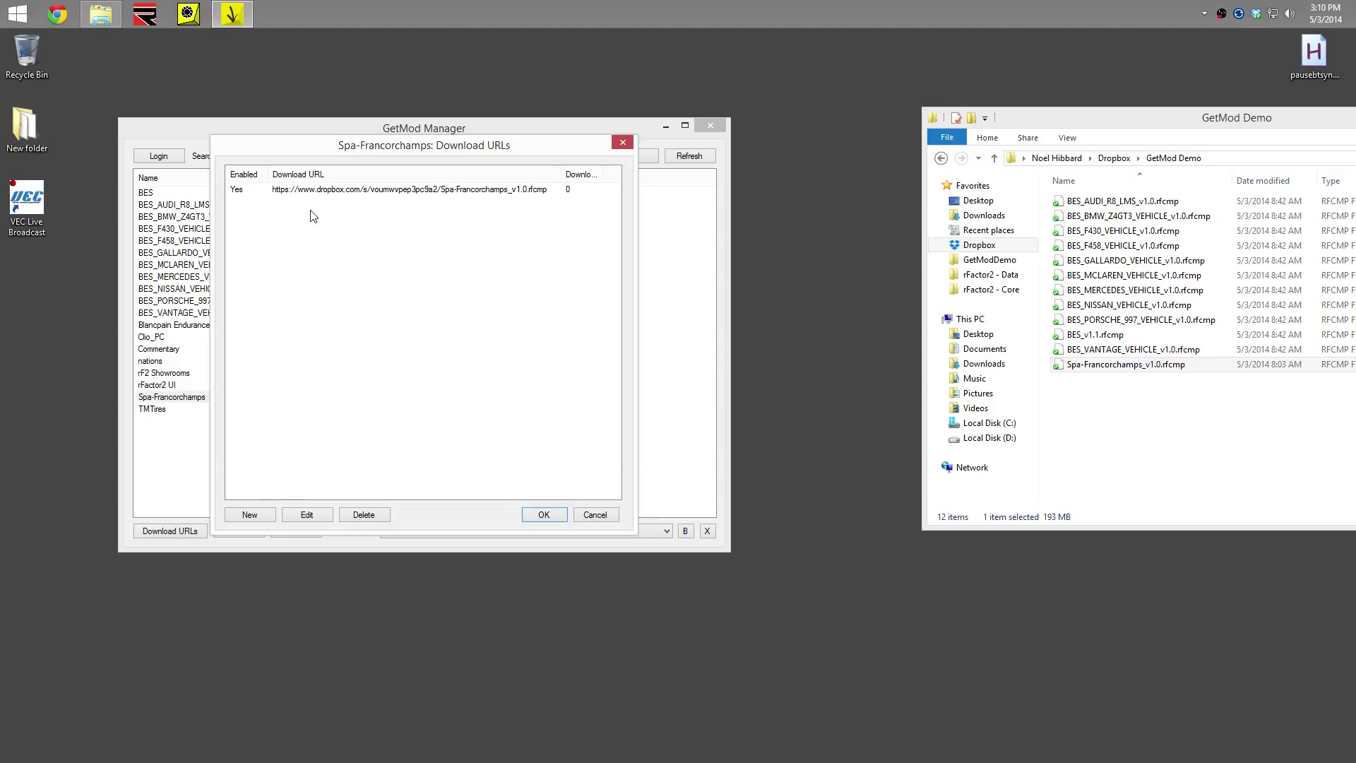
left_click(543, 515)
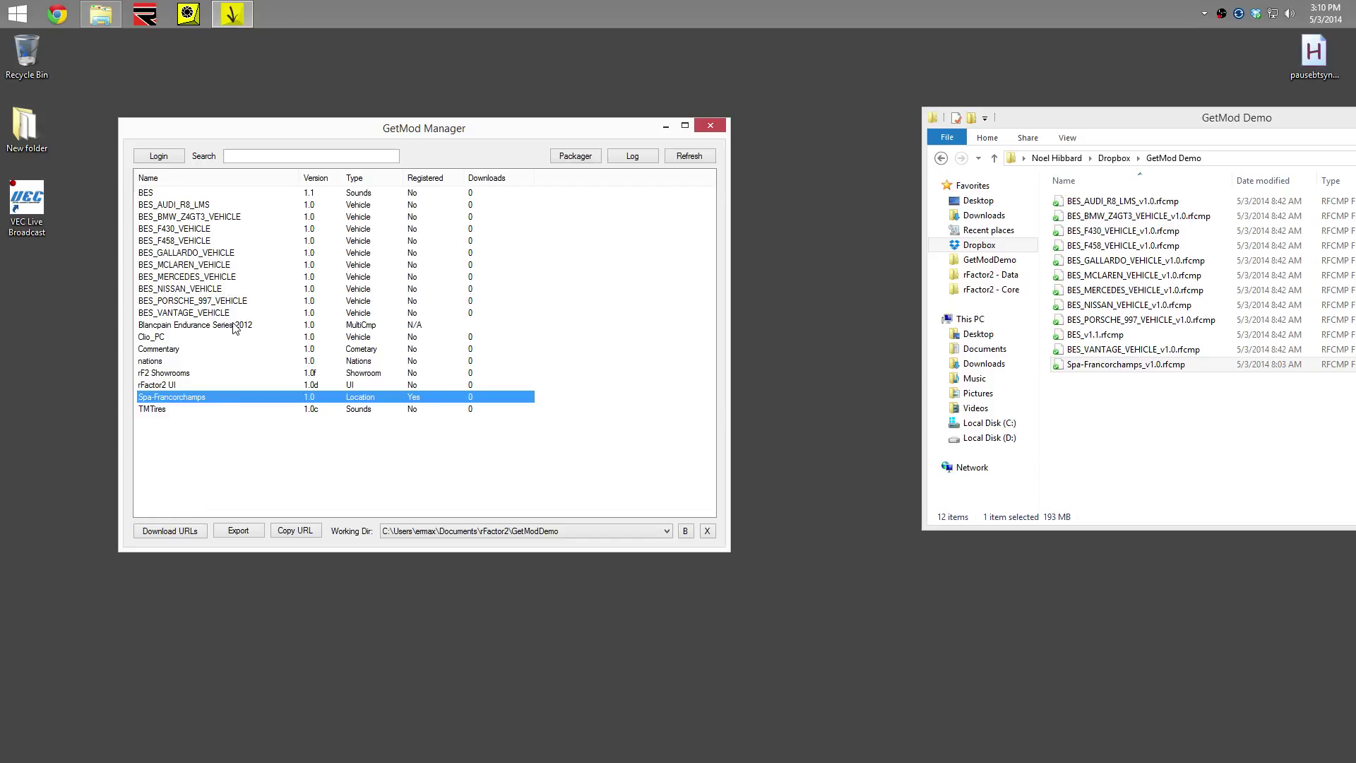
Paste BES_v1.1.rfcmp's Dropbox share link in as the BES mod's new download URL and save
double_click(145, 196)
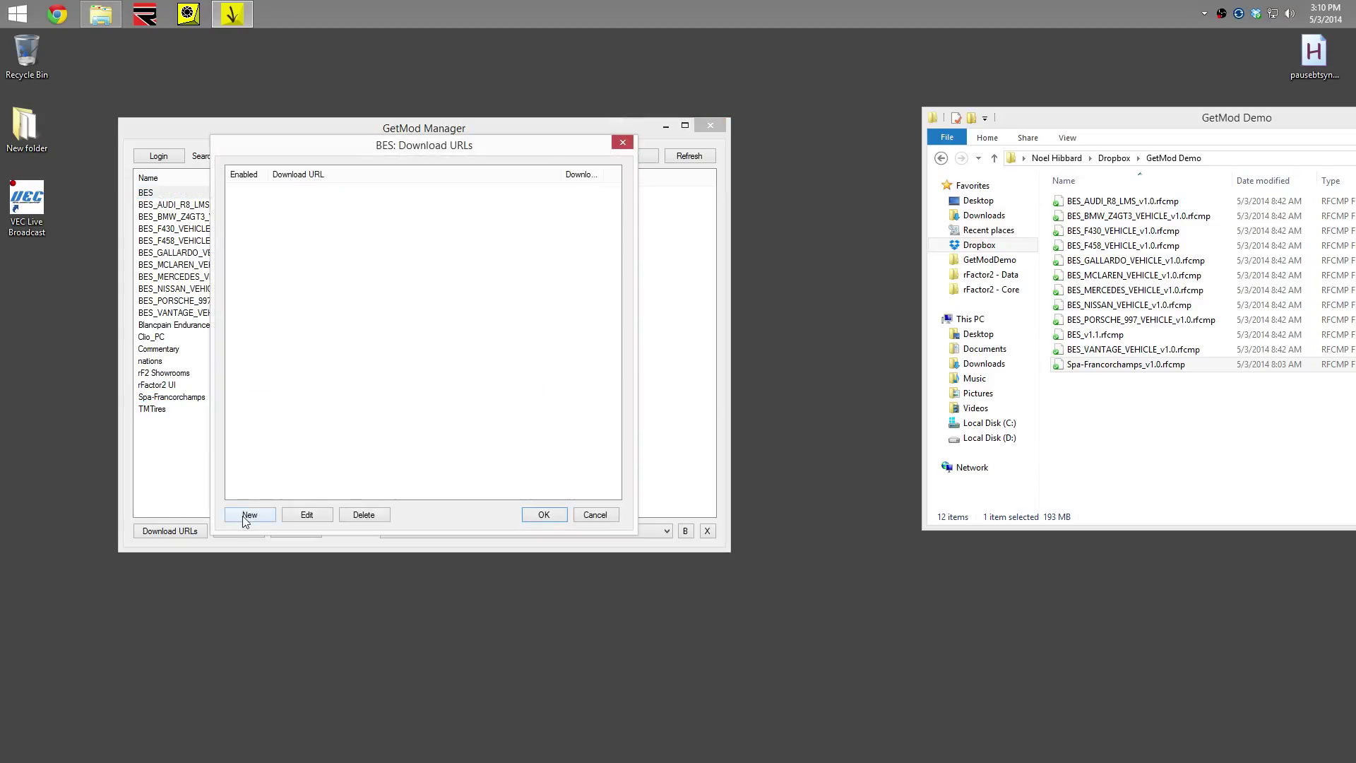
left_click(254, 515)
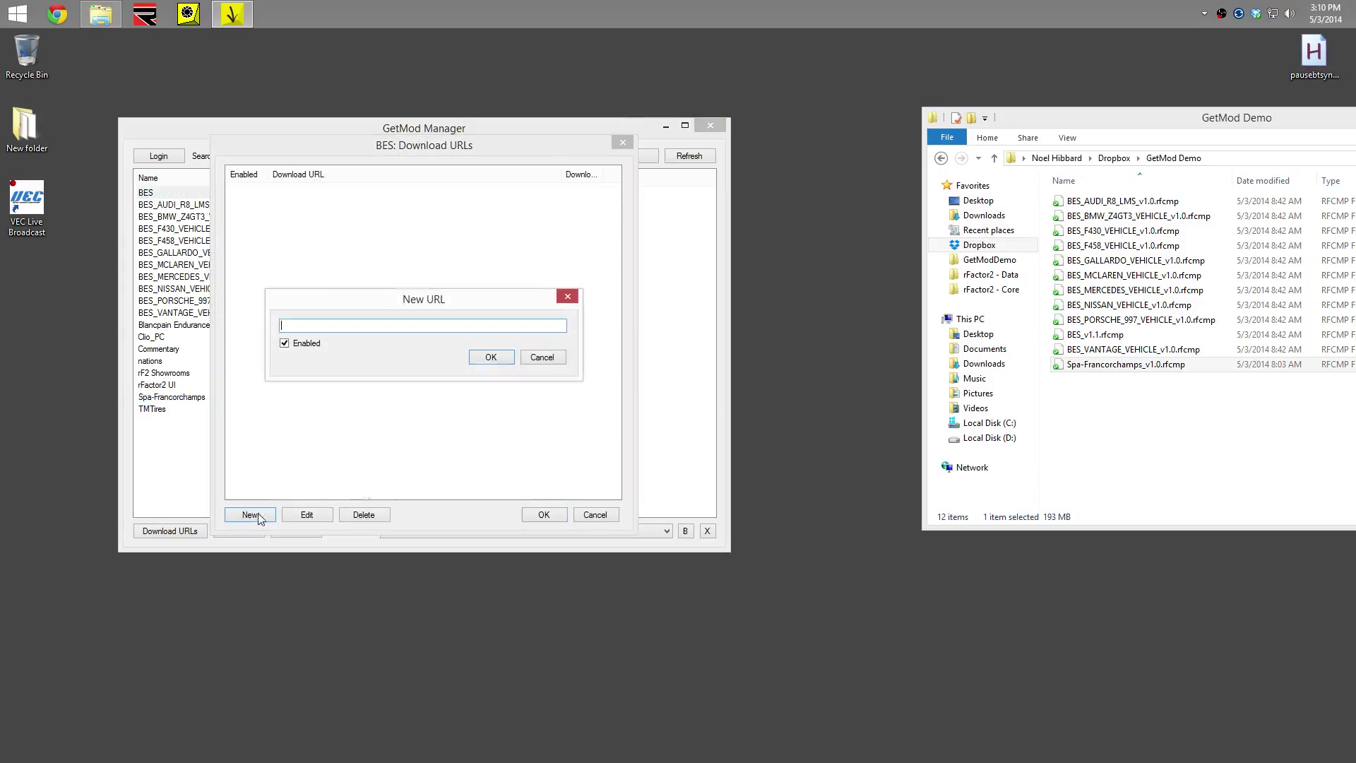
right_click(1083, 335)
left_click(1114, 394)
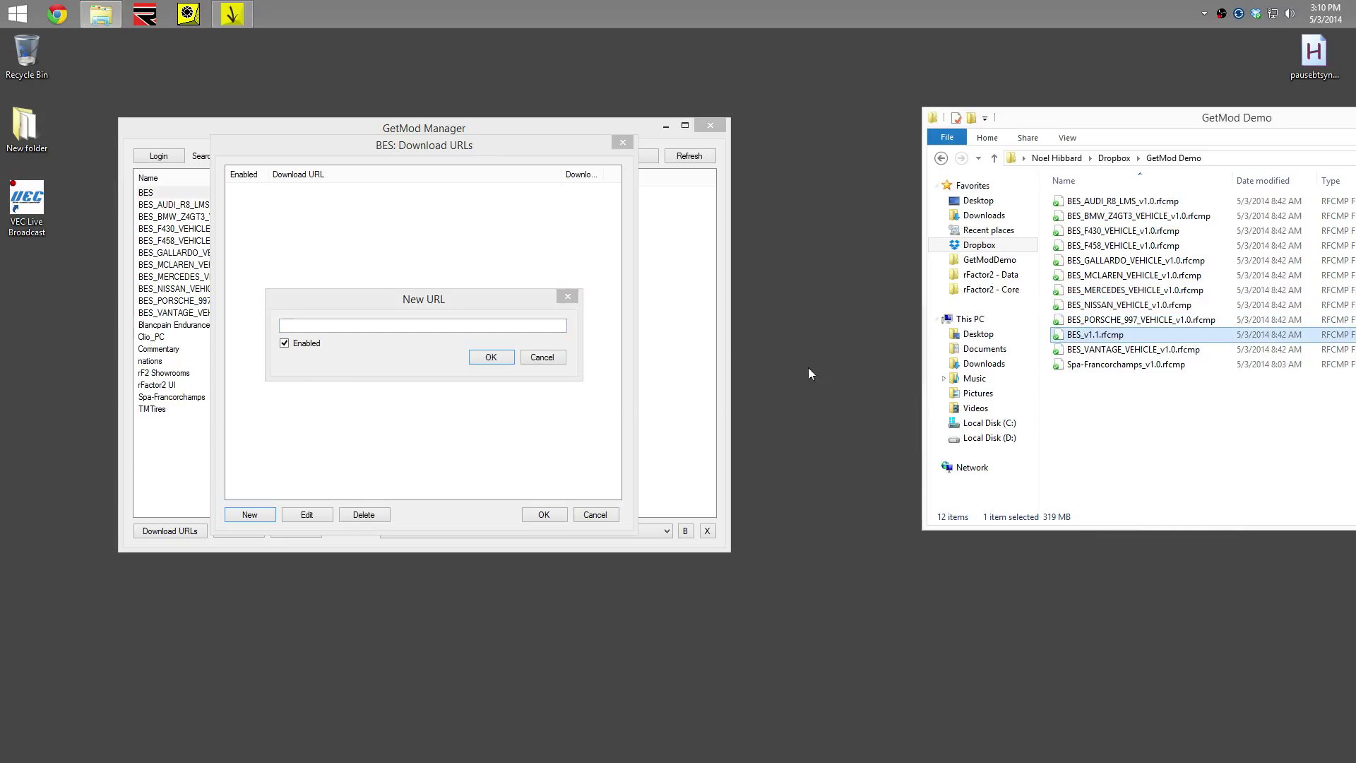
left_click(469, 328)
right_click(469, 329)
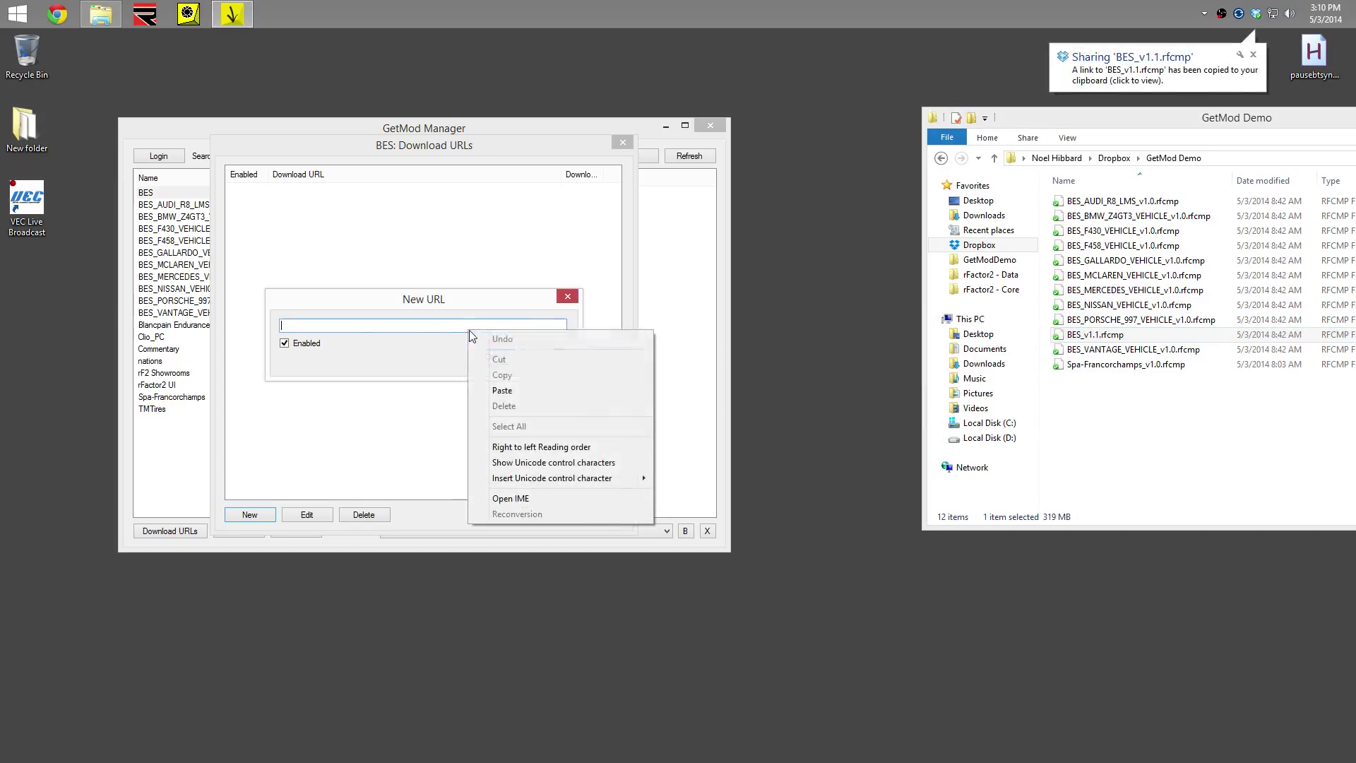
left_click(487, 388)
left_click(492, 358)
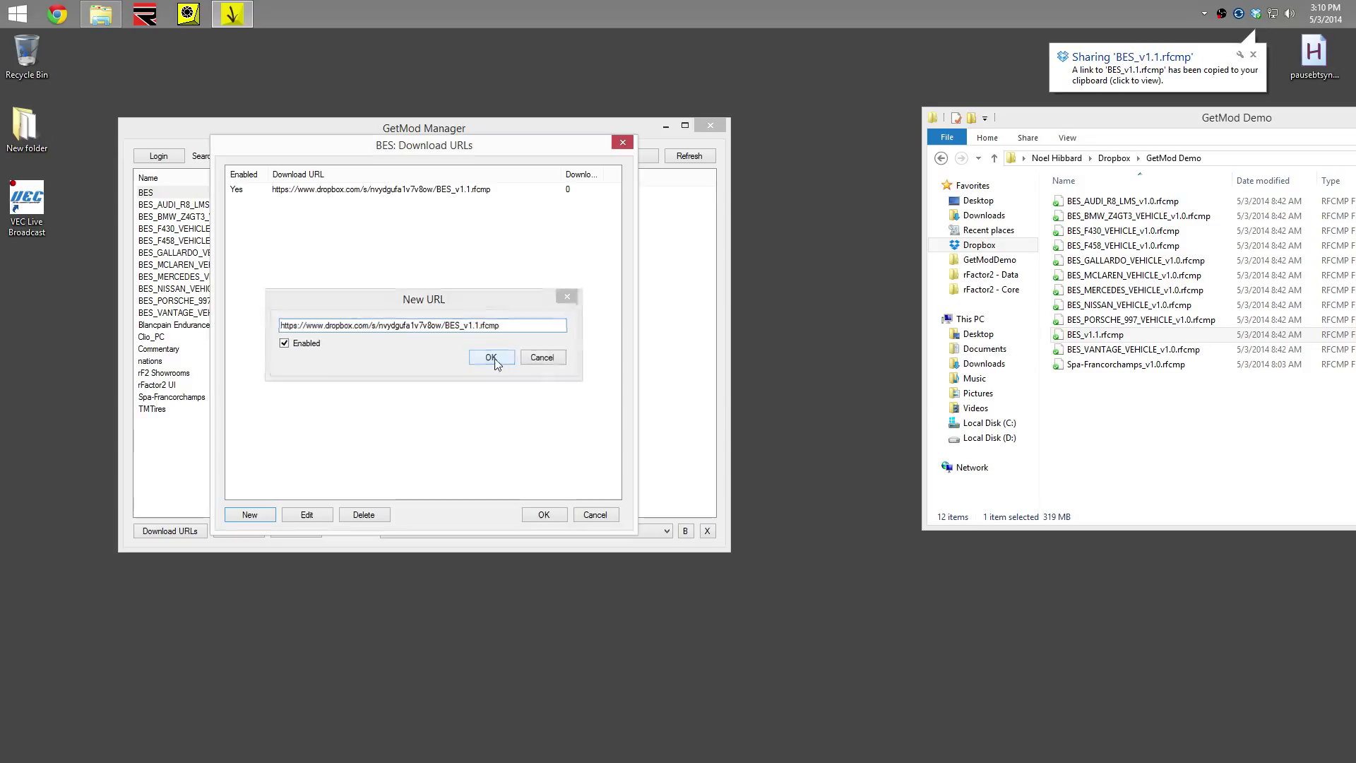
left_click(544, 514)
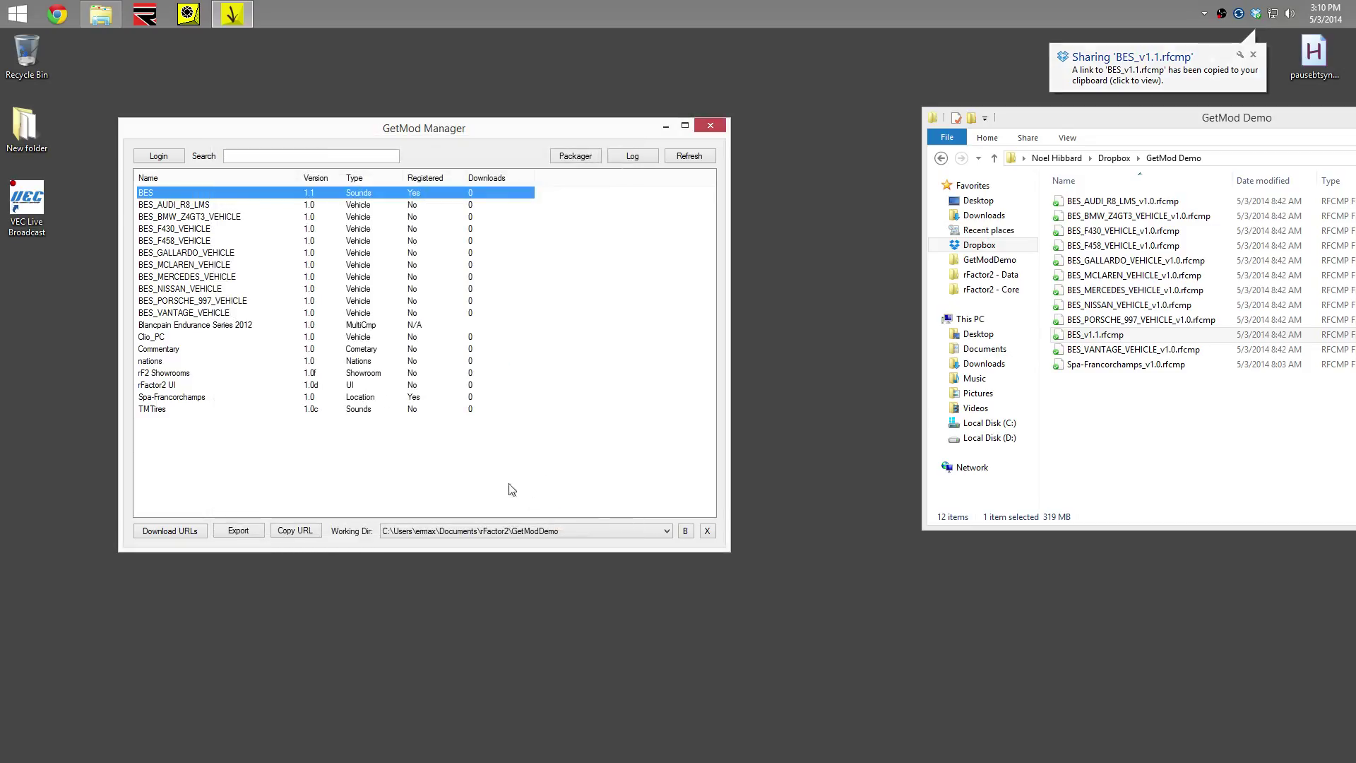
left_click(161, 205)
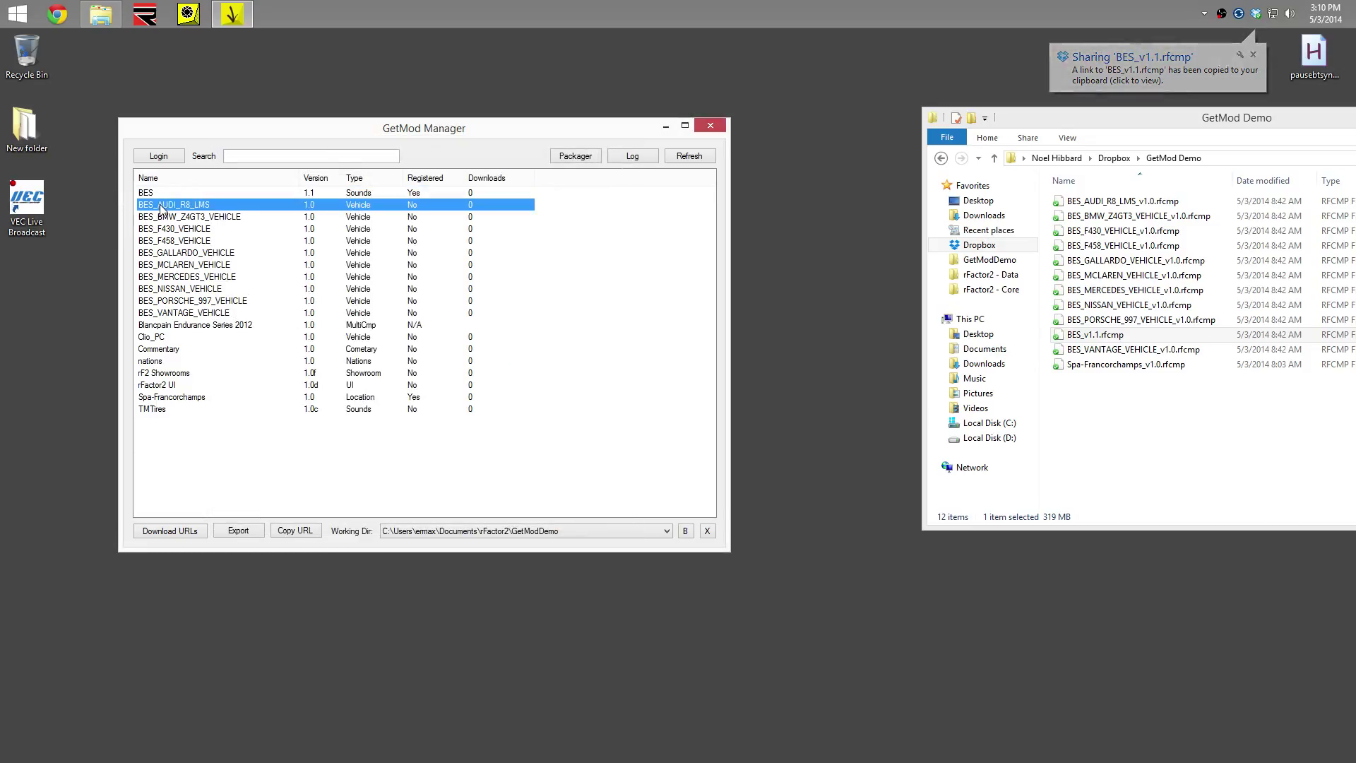
Filter the mod list with the search 'bes' to show the BES mods
left_click(186, 315, "shift")
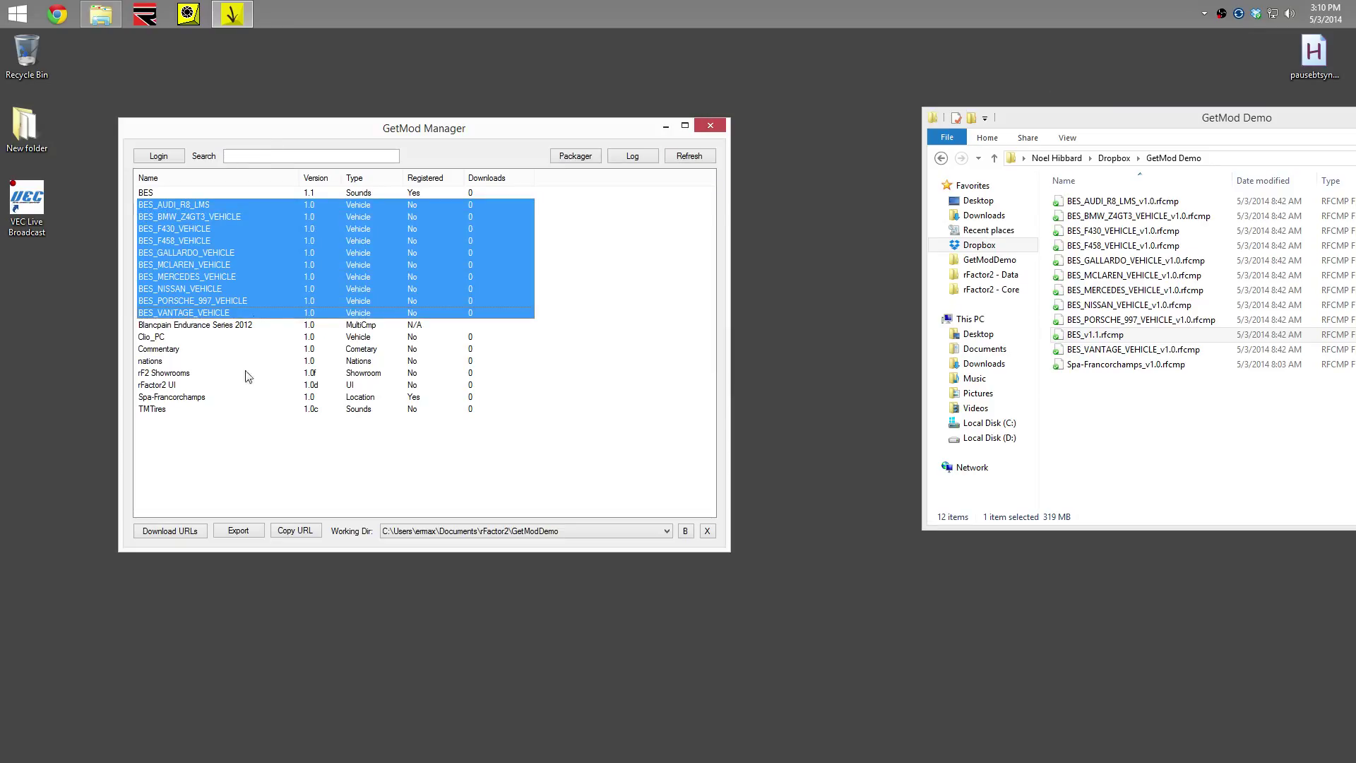
left_click(271, 154)
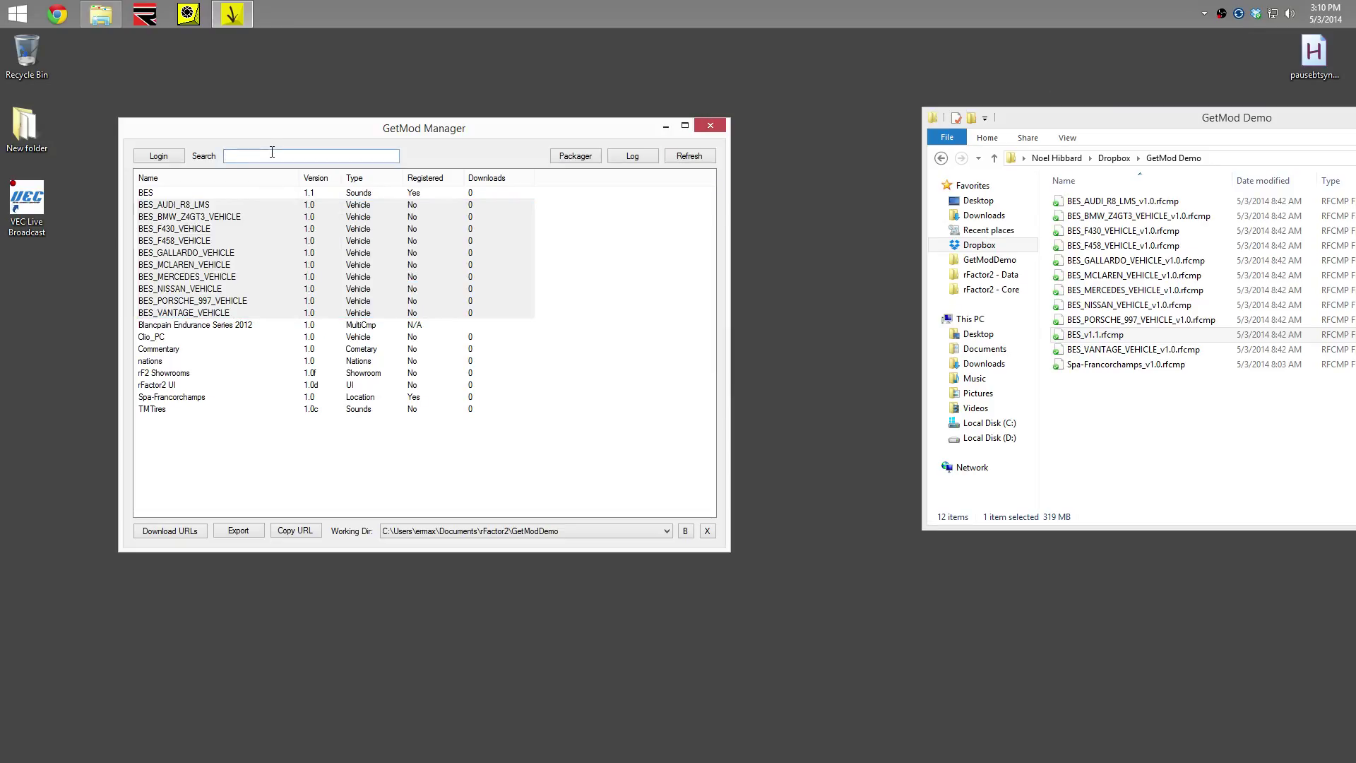
type("bes")
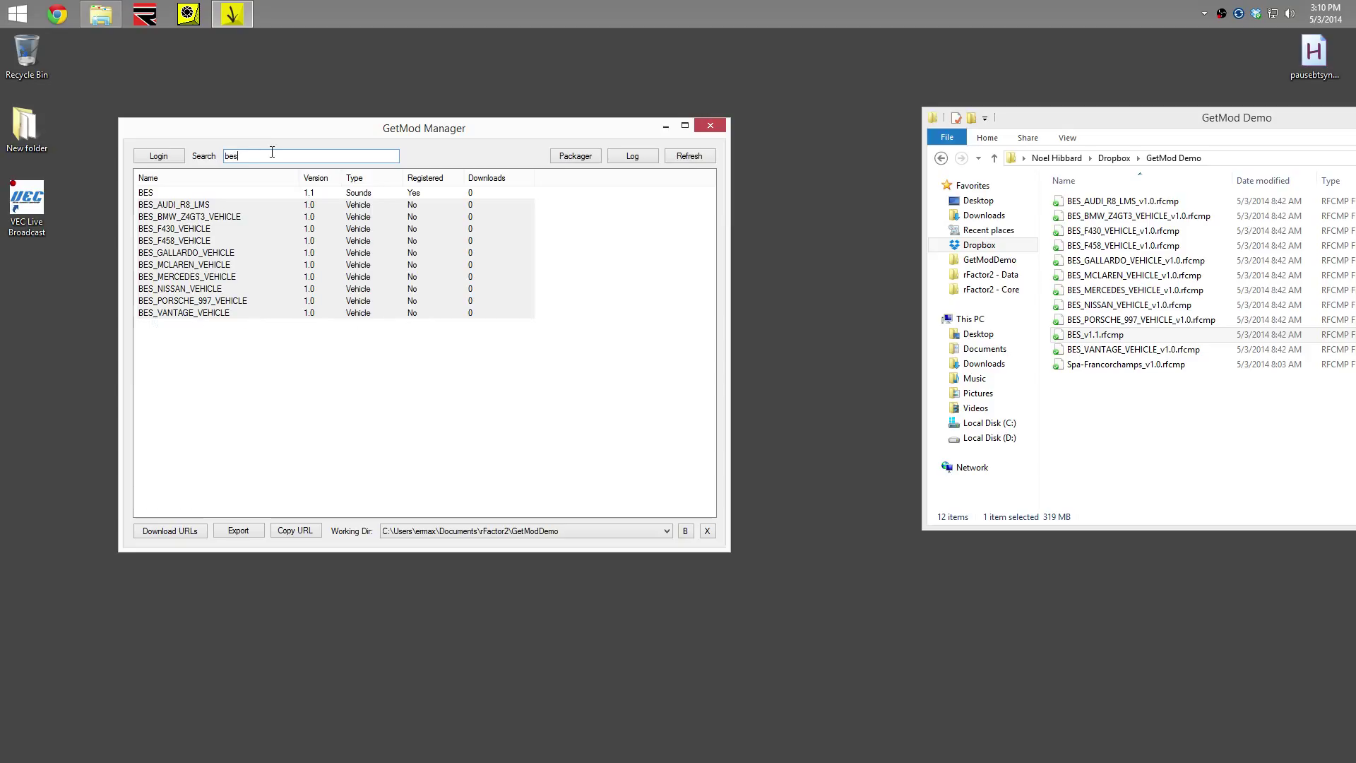
key("BackSpace")
type("spa")
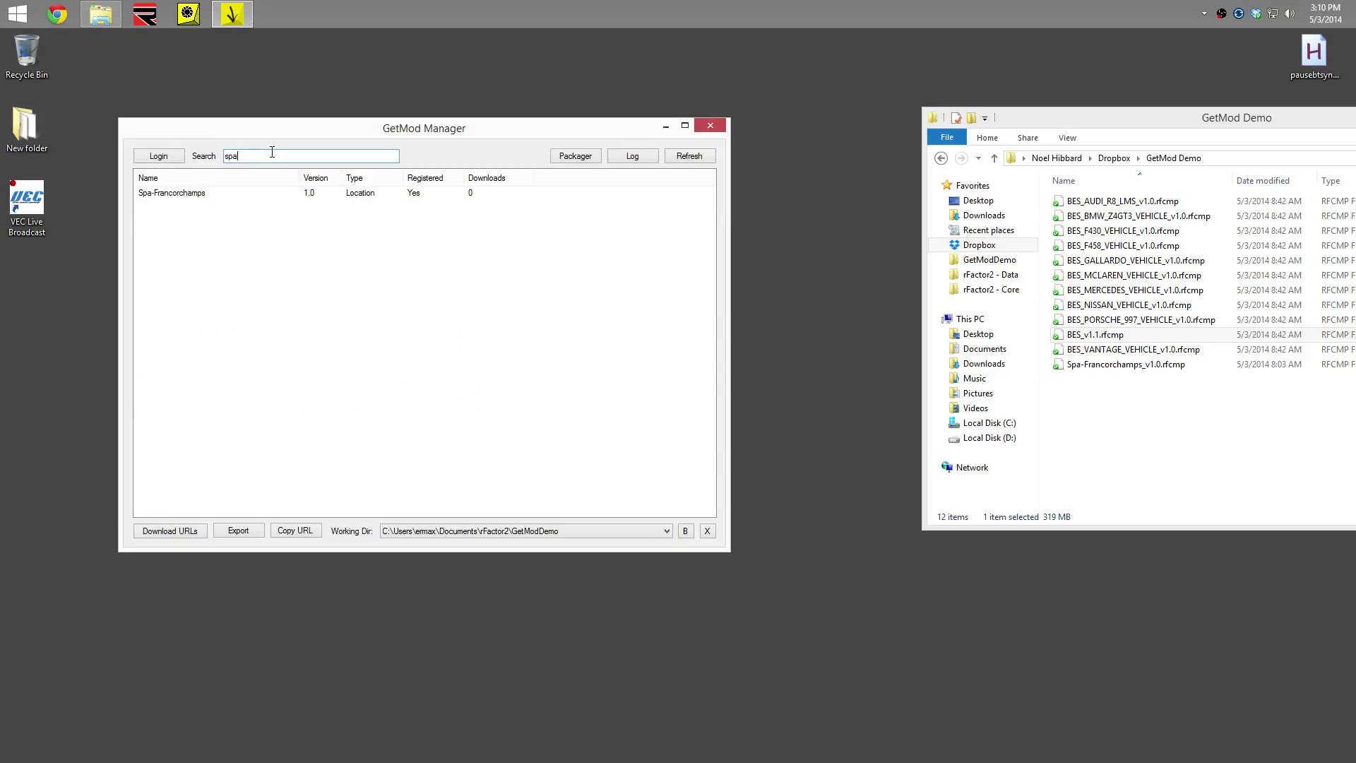
key("BackSpace")
key("BackSpace")
type("aud")
key("BackSpace")
key("BackSpace")
key("BackSpace")
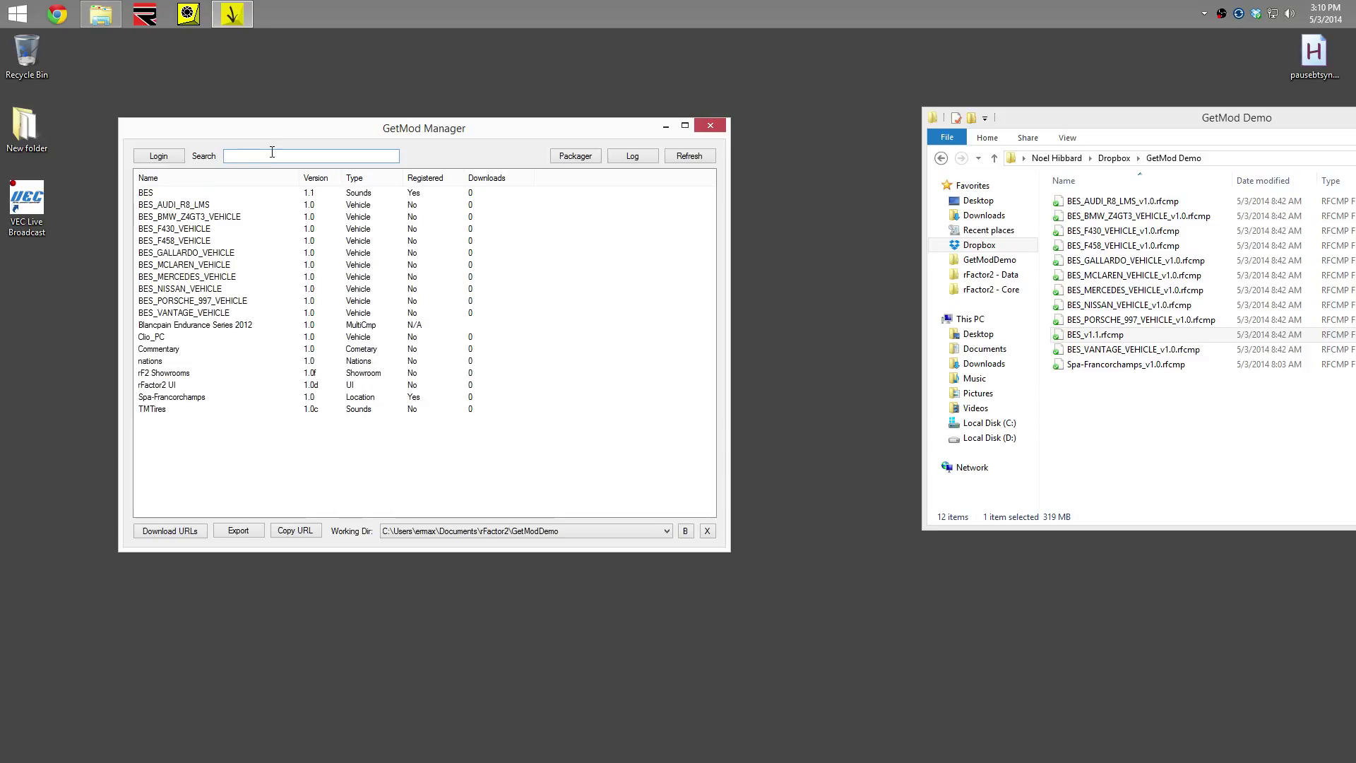
type("bes")
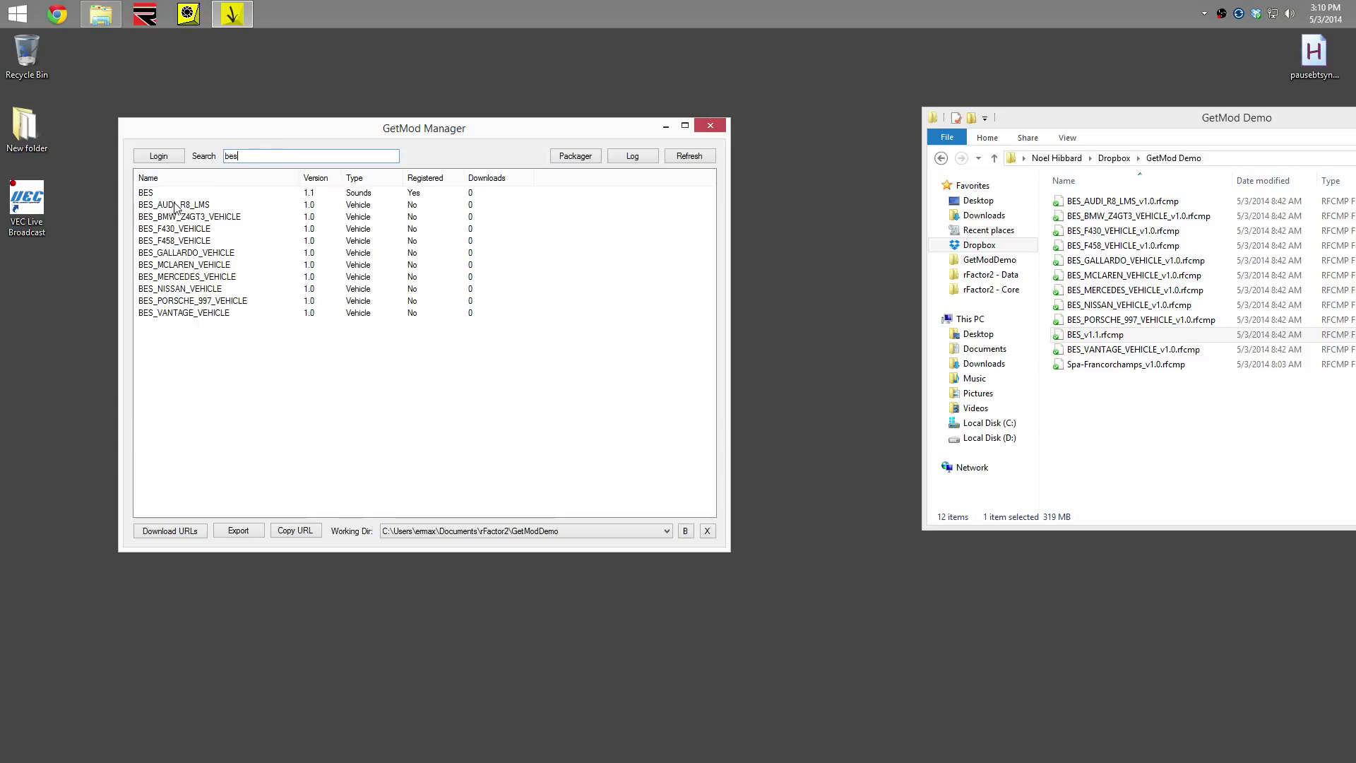
Select all ten BES vehicle mods and give BES_AUDI_R8_LMS its Dropbox download URL
left_click(176, 205)
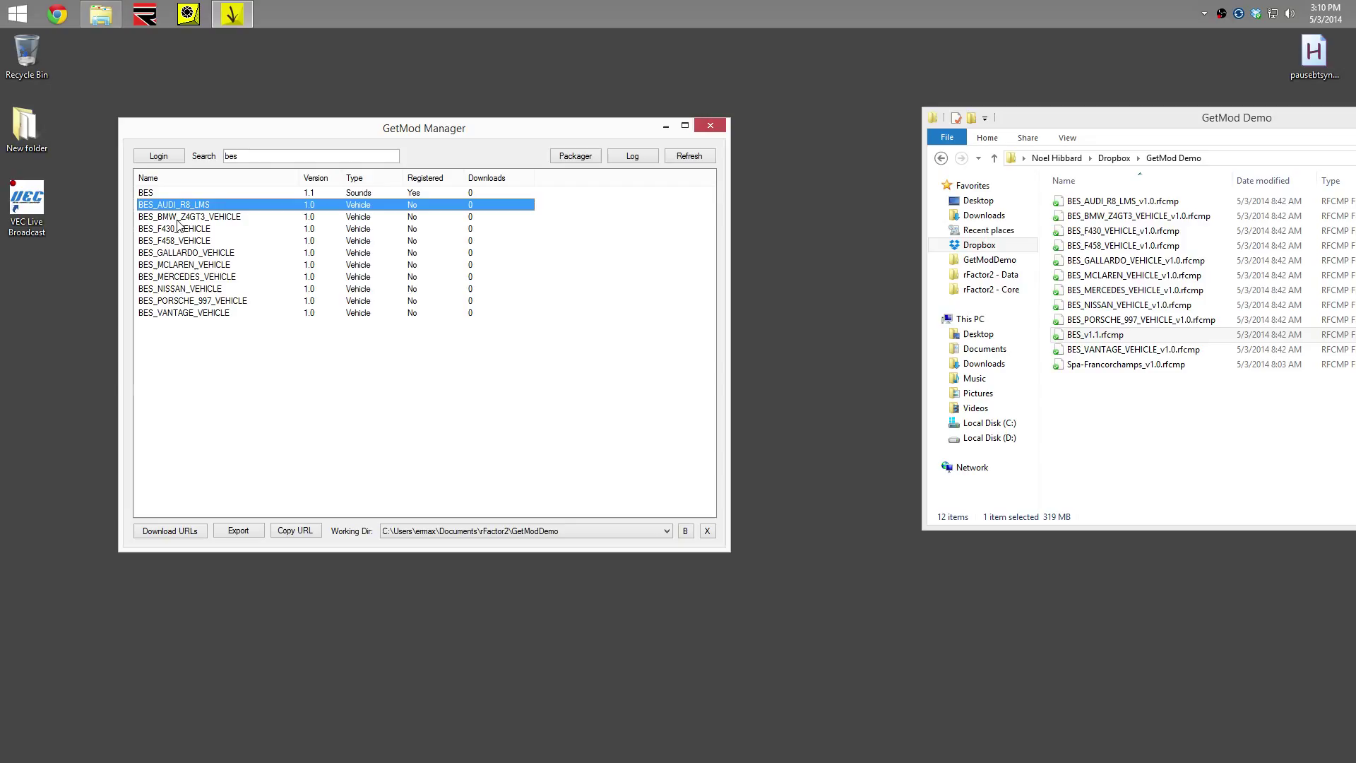
left_click(181, 315, "shift")
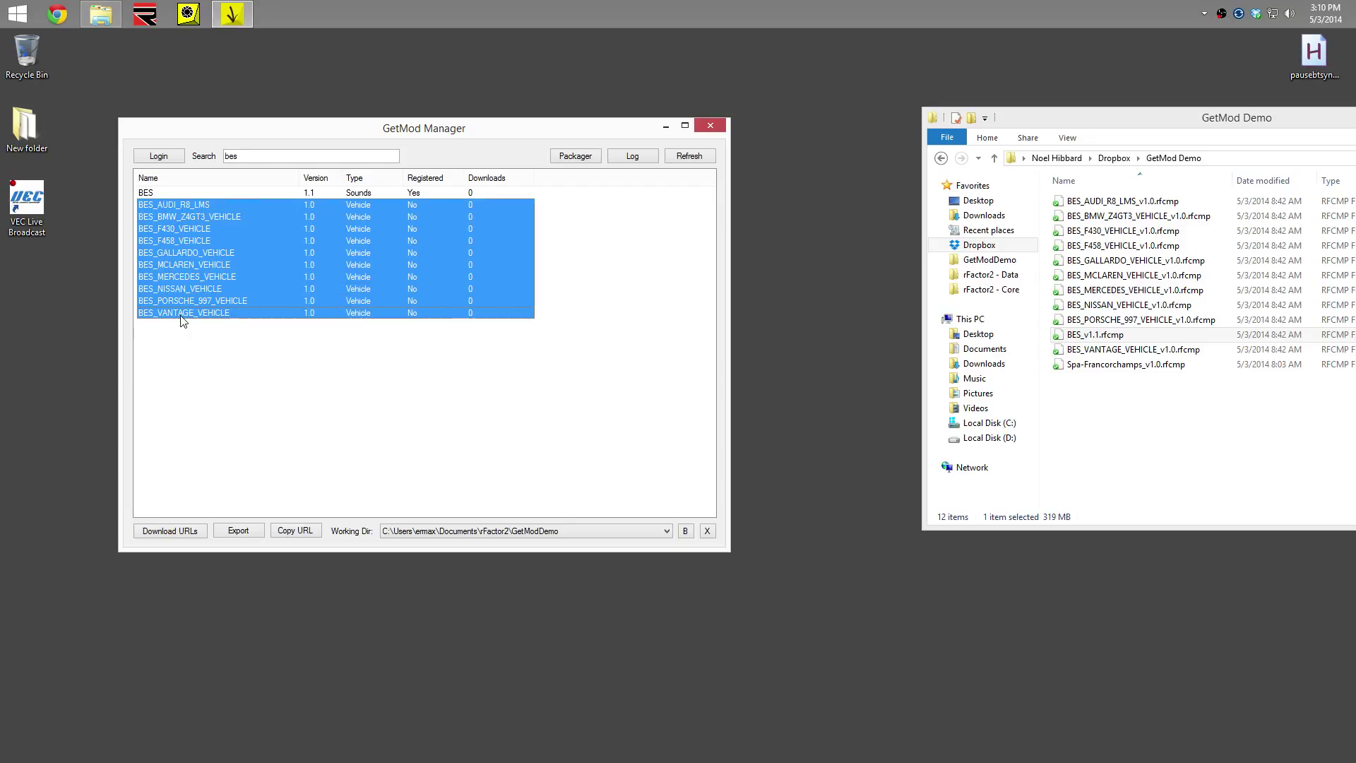
left_click(162, 532)
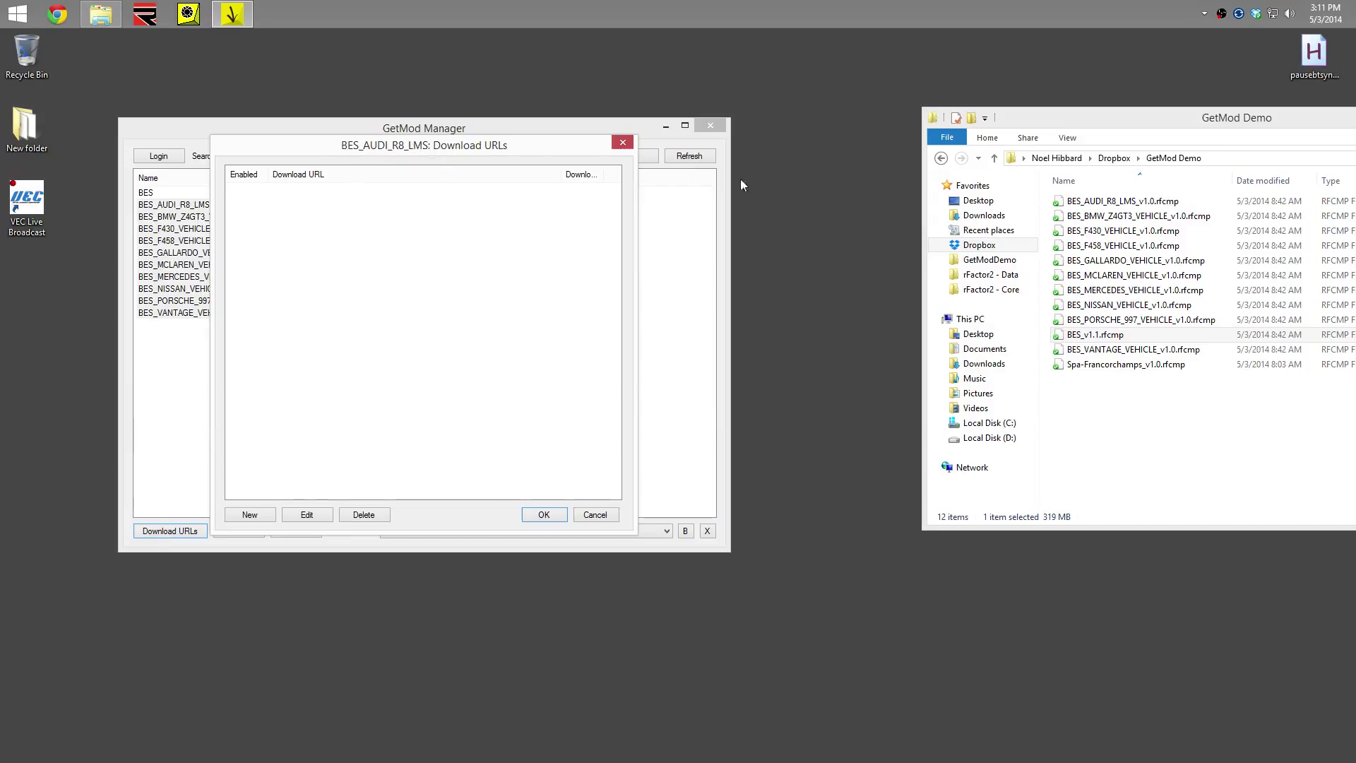
left_click(270, 516)
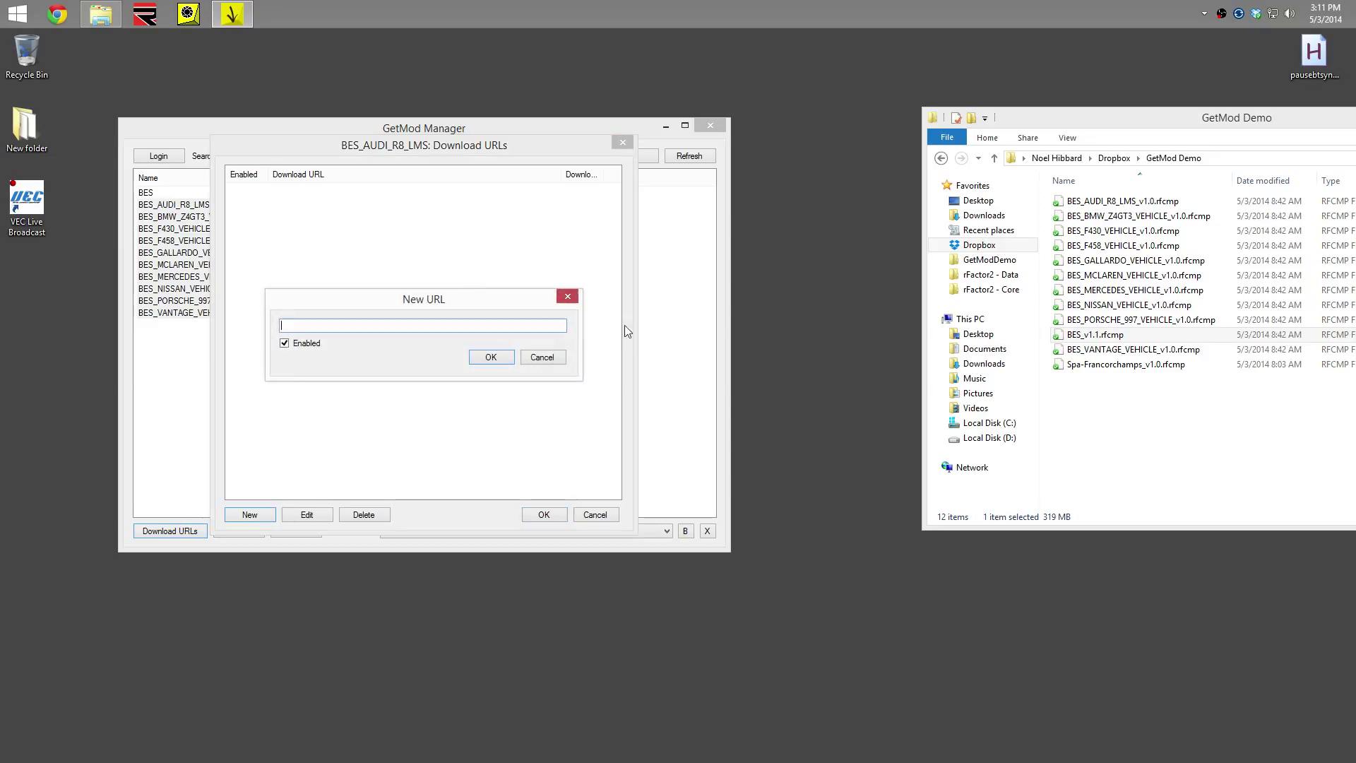
left_click(1072, 204)
right_click(1072, 205)
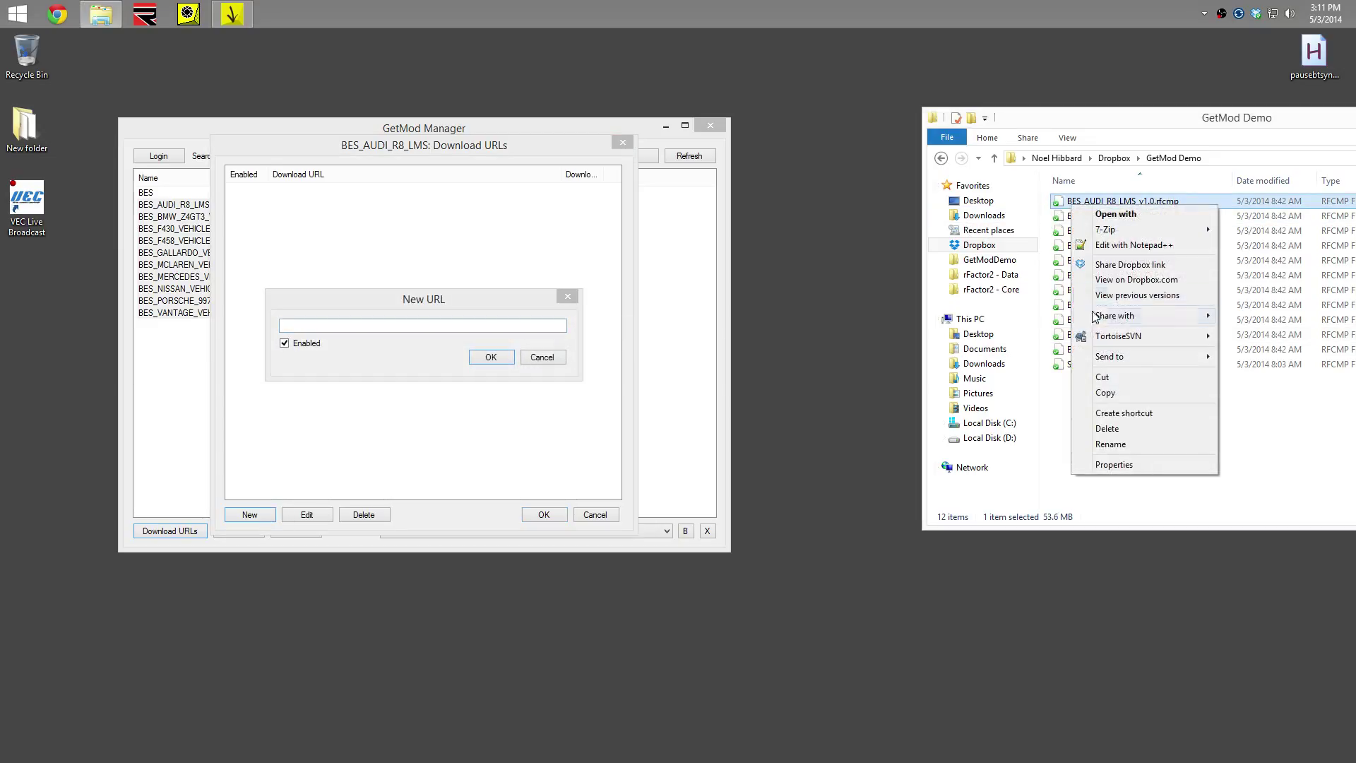
left_click(1124, 276)
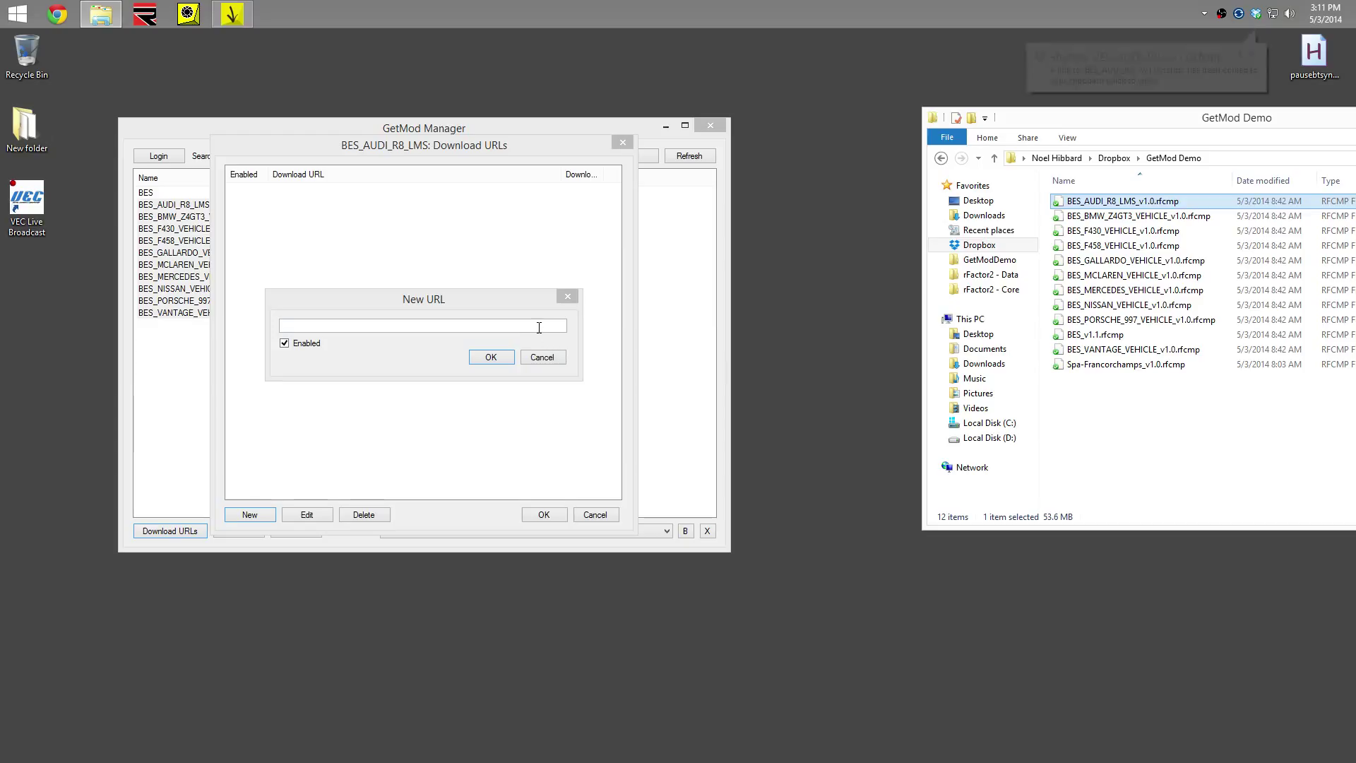
right_click(540, 327)
left_click(571, 389)
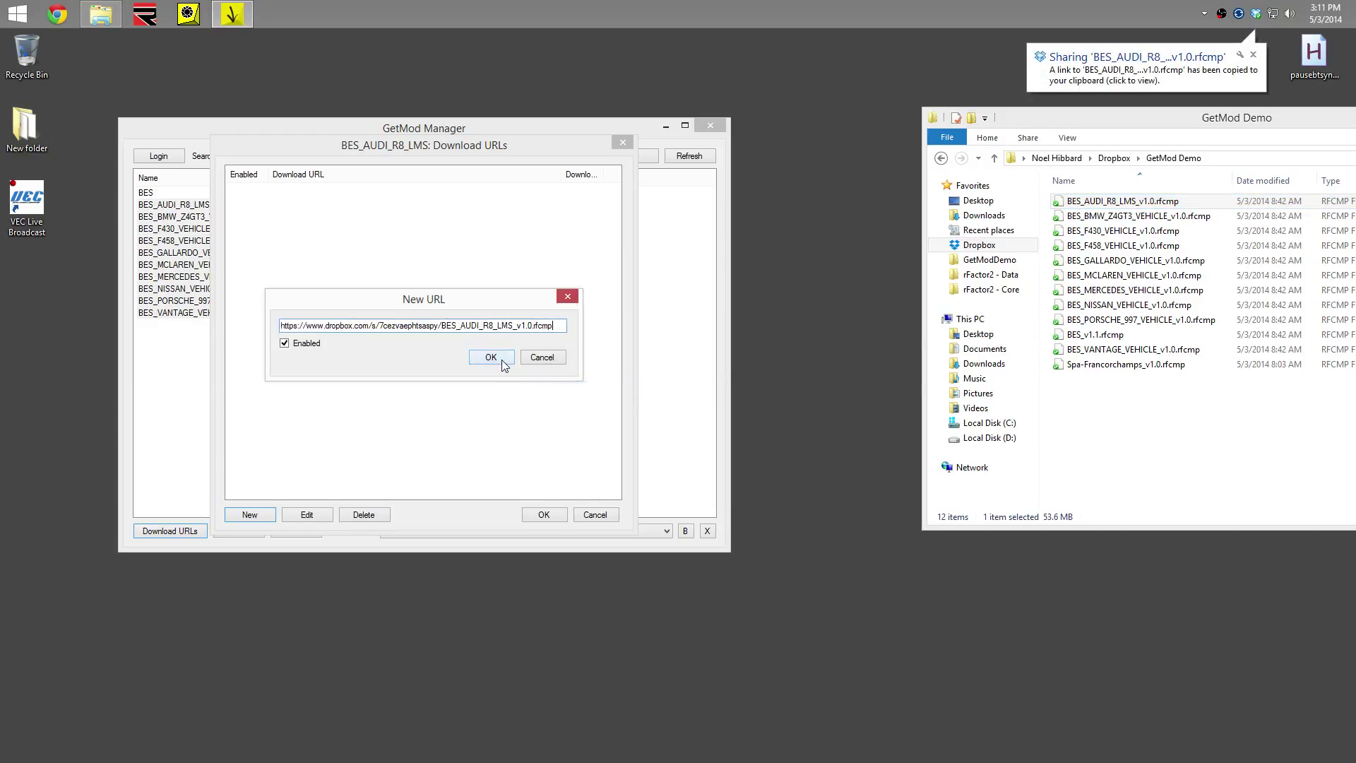
left_click(496, 358)
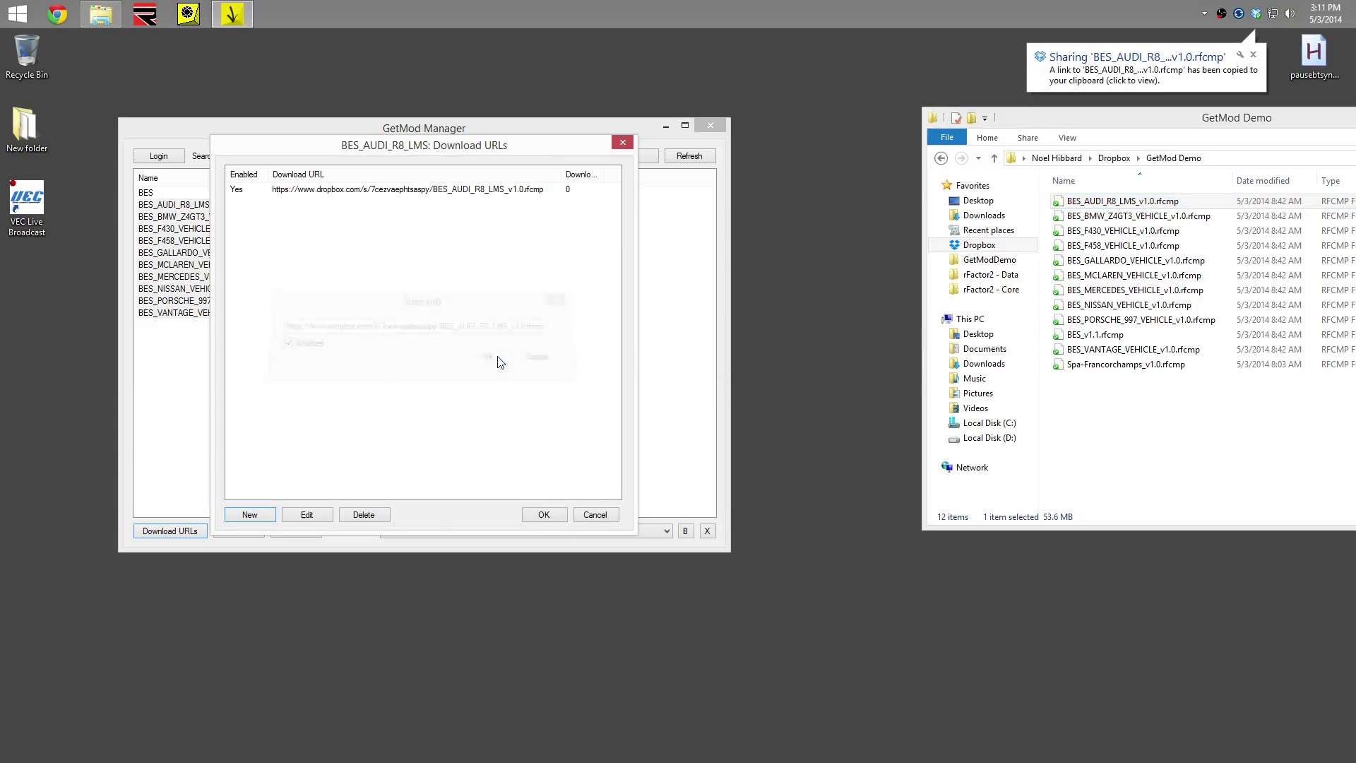
left_click(544, 515)
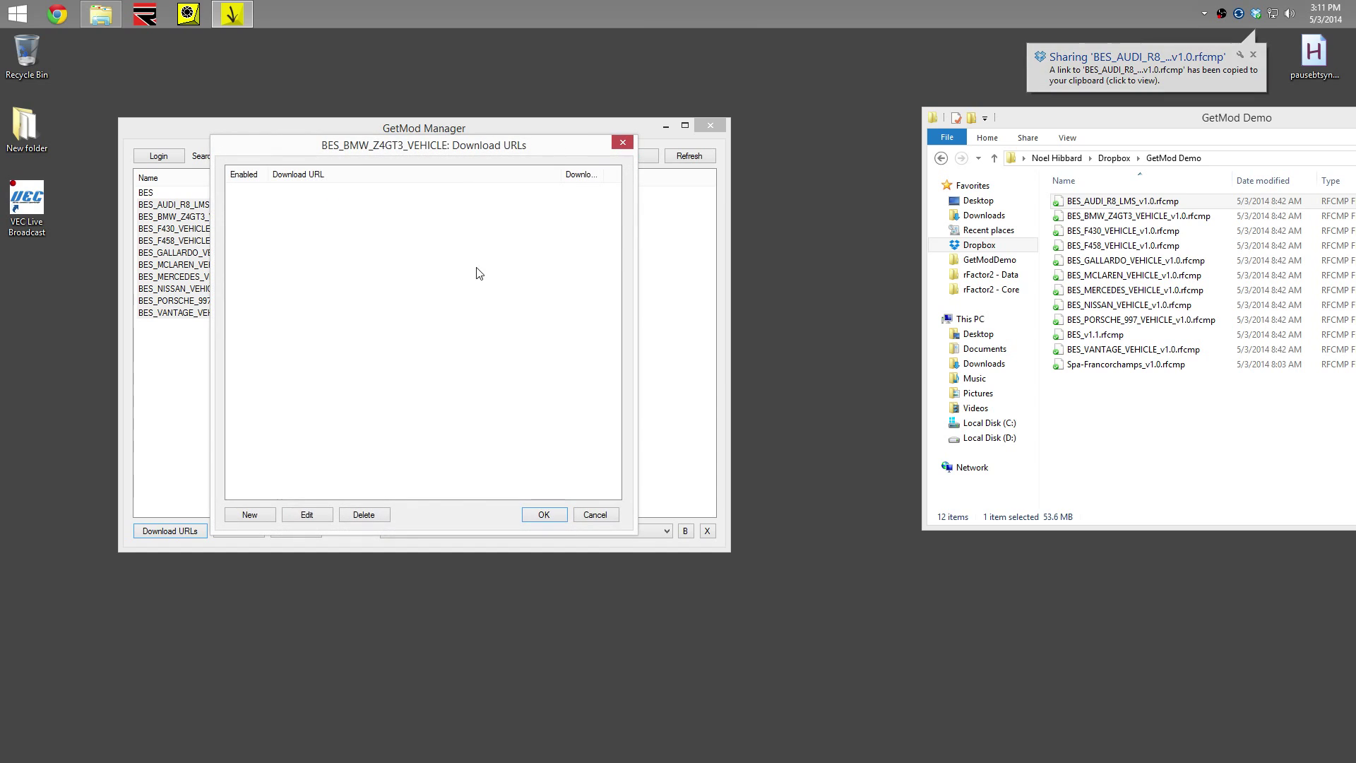
Give the BMW Z4GT3 vehicle mod its Dropbox share link as a download URL
right_click(1112, 216)
left_click(1116, 267)
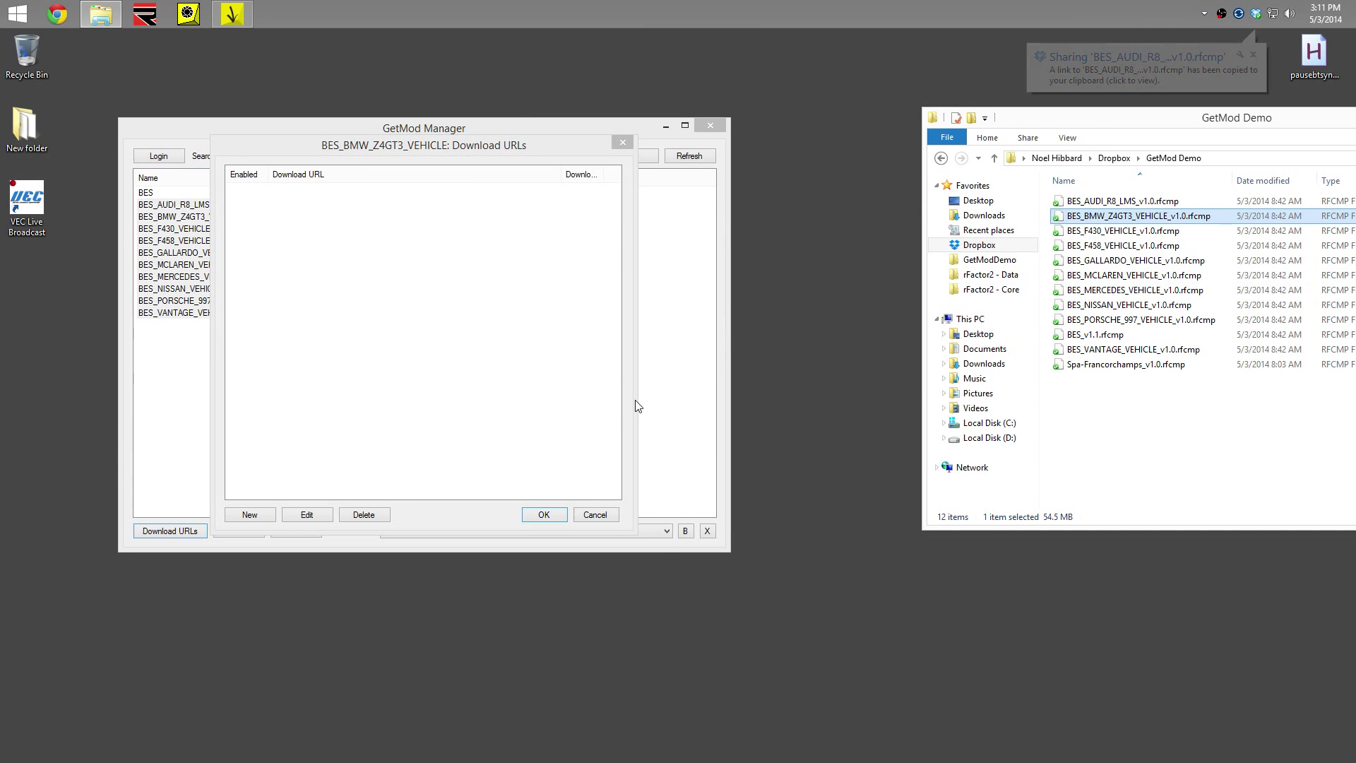
left_click(248, 514)
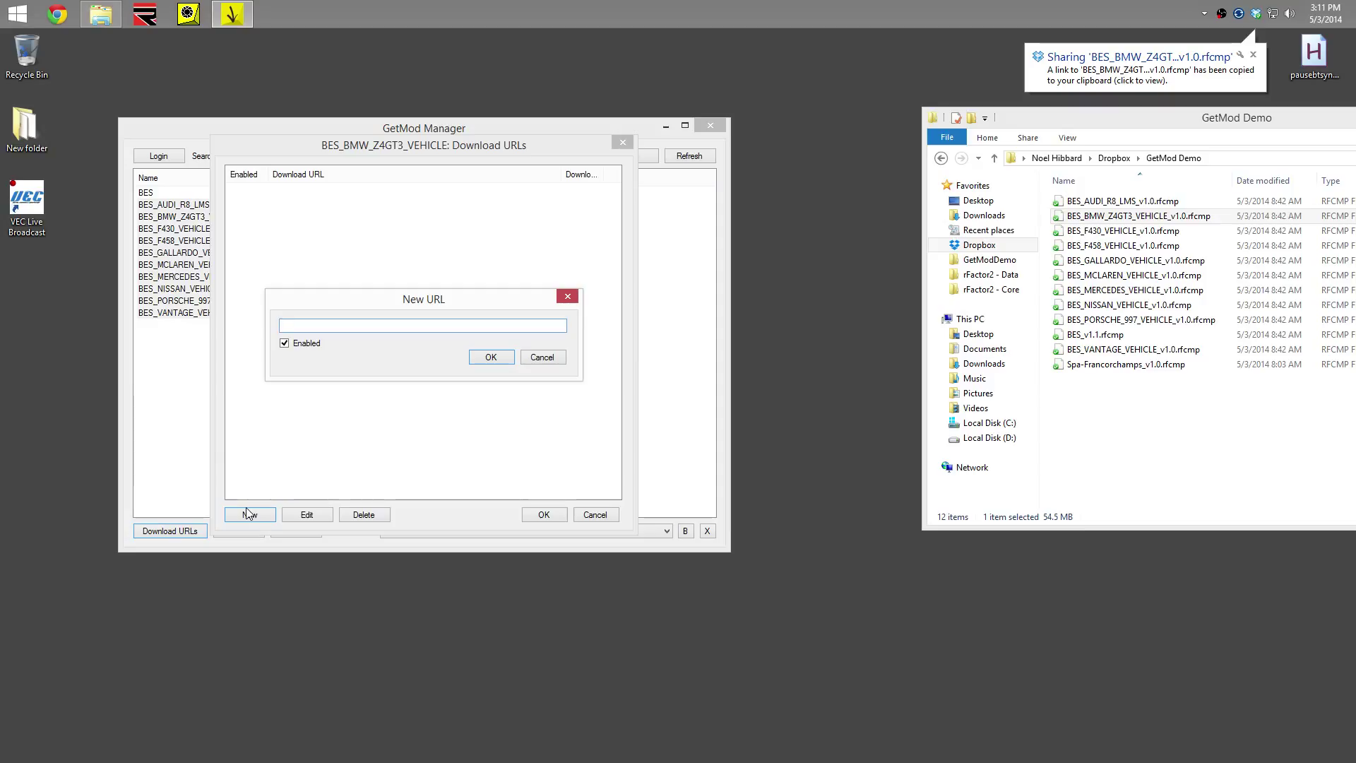
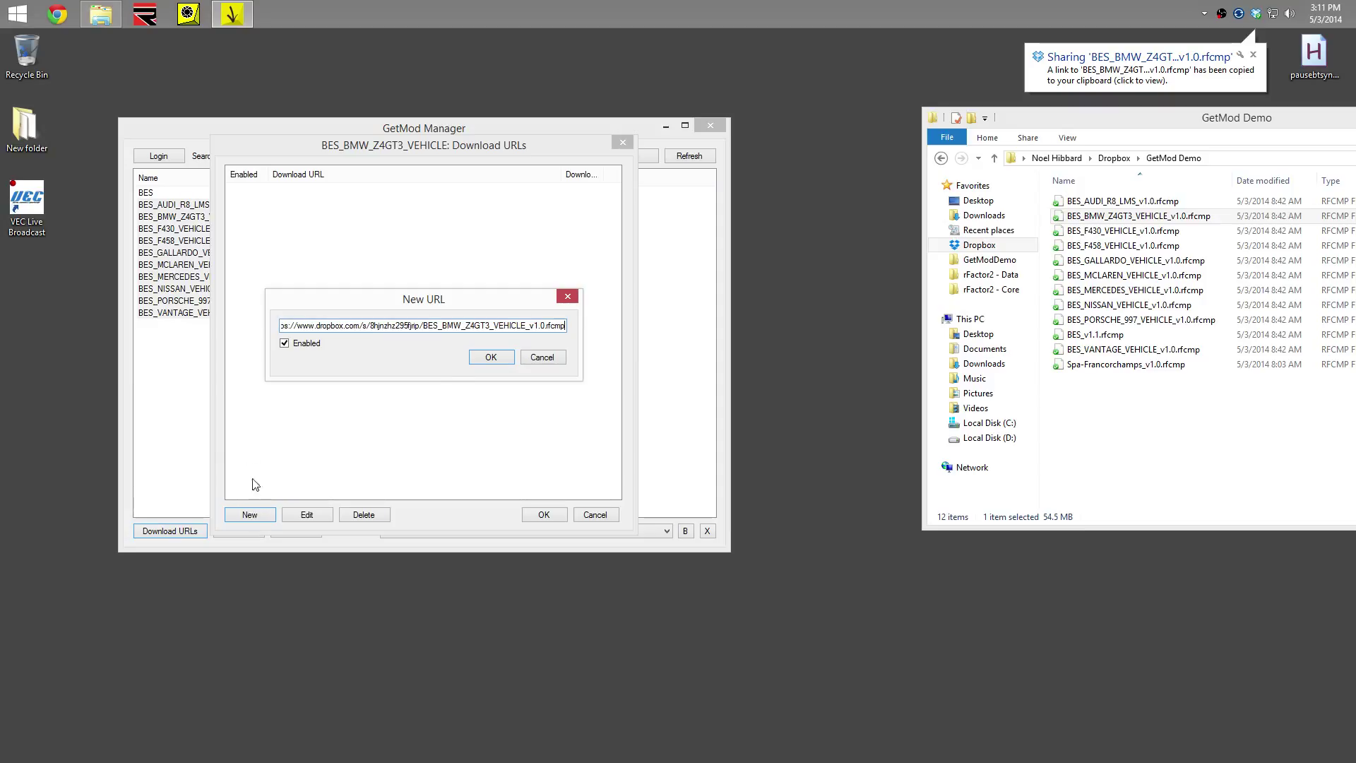
left_click(491, 357)
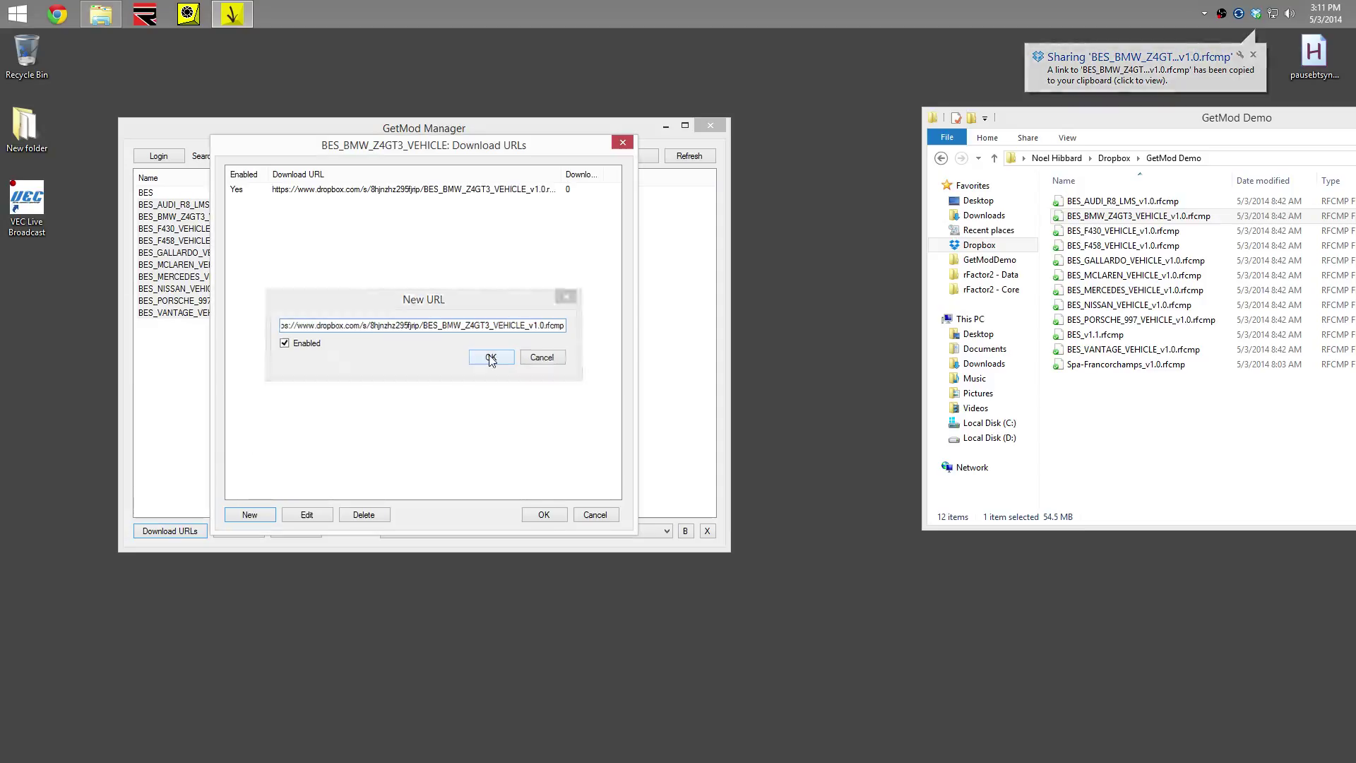
left_click(543, 518)
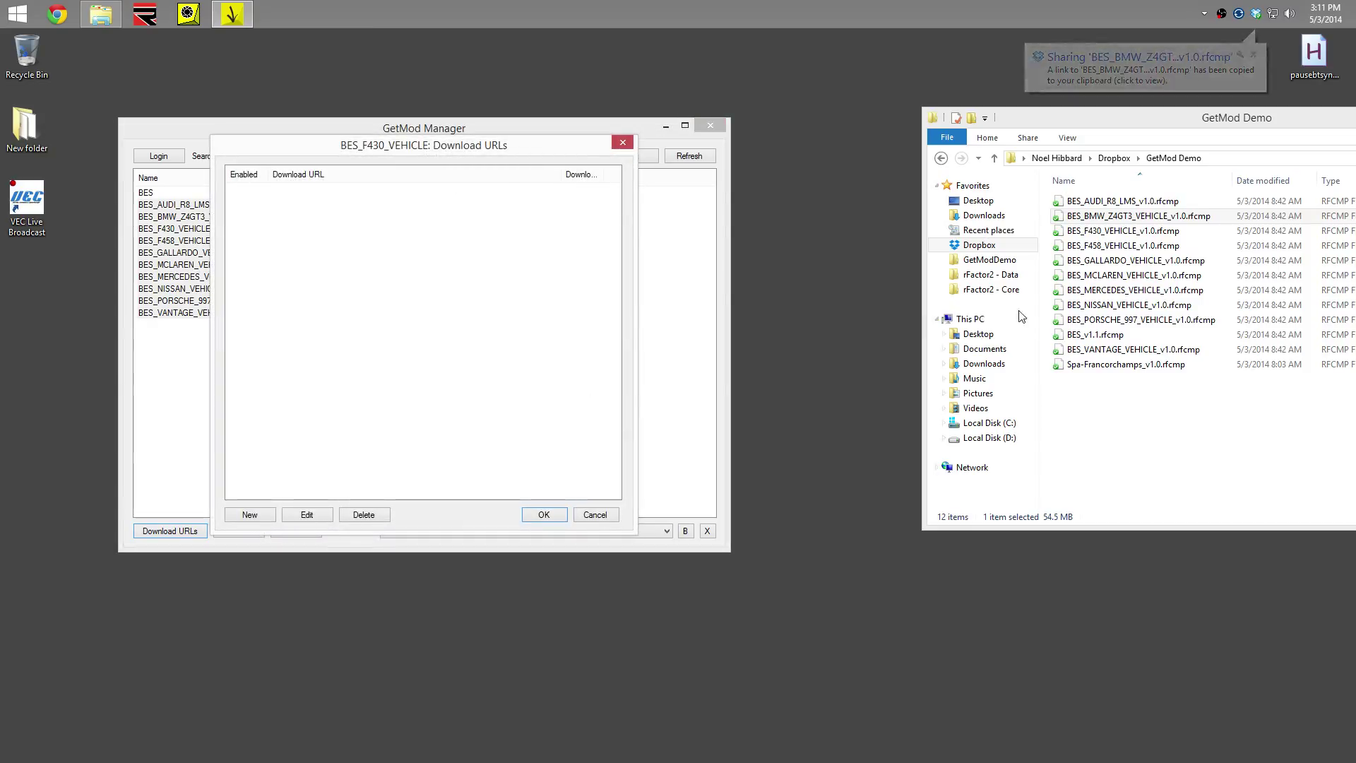
Give the F430 vehicle mod its Dropbox share link as a download URL
right_click(1099, 230)
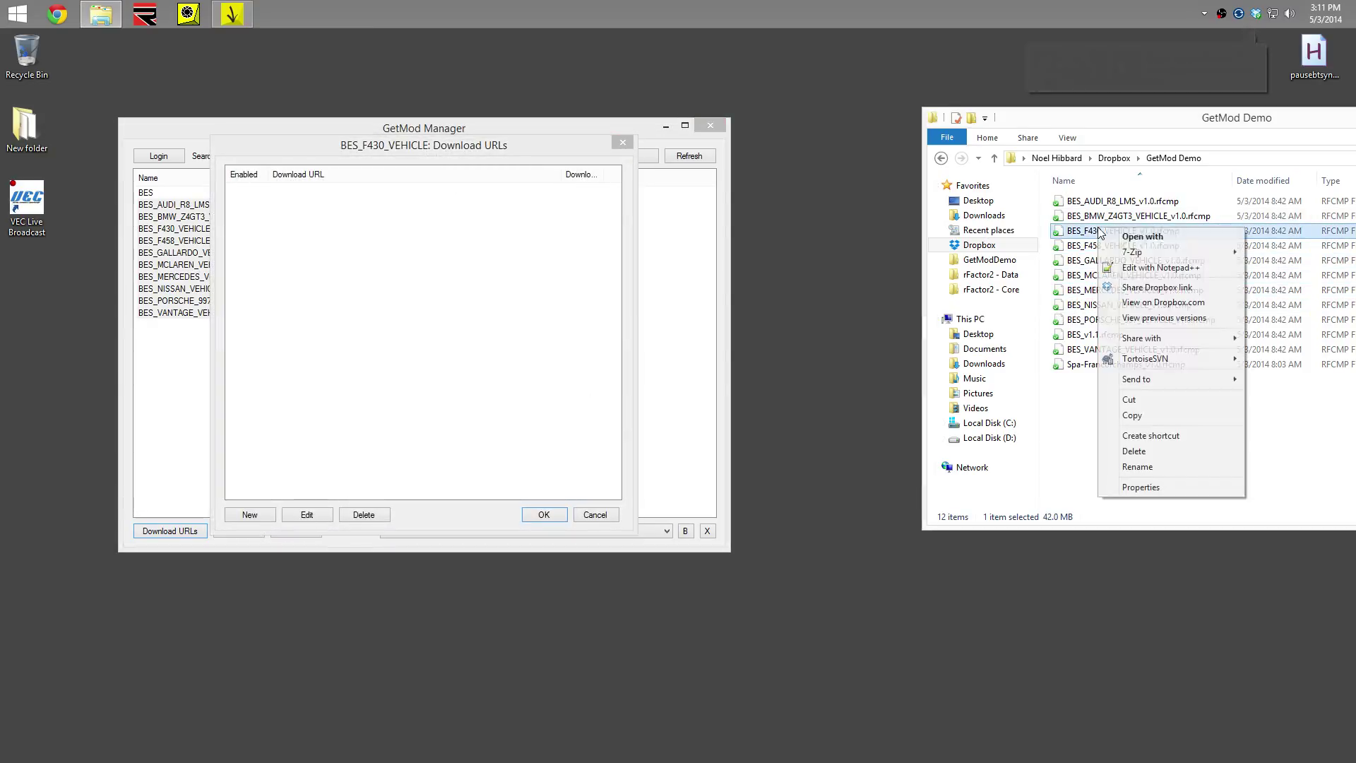
left_click(1130, 287)
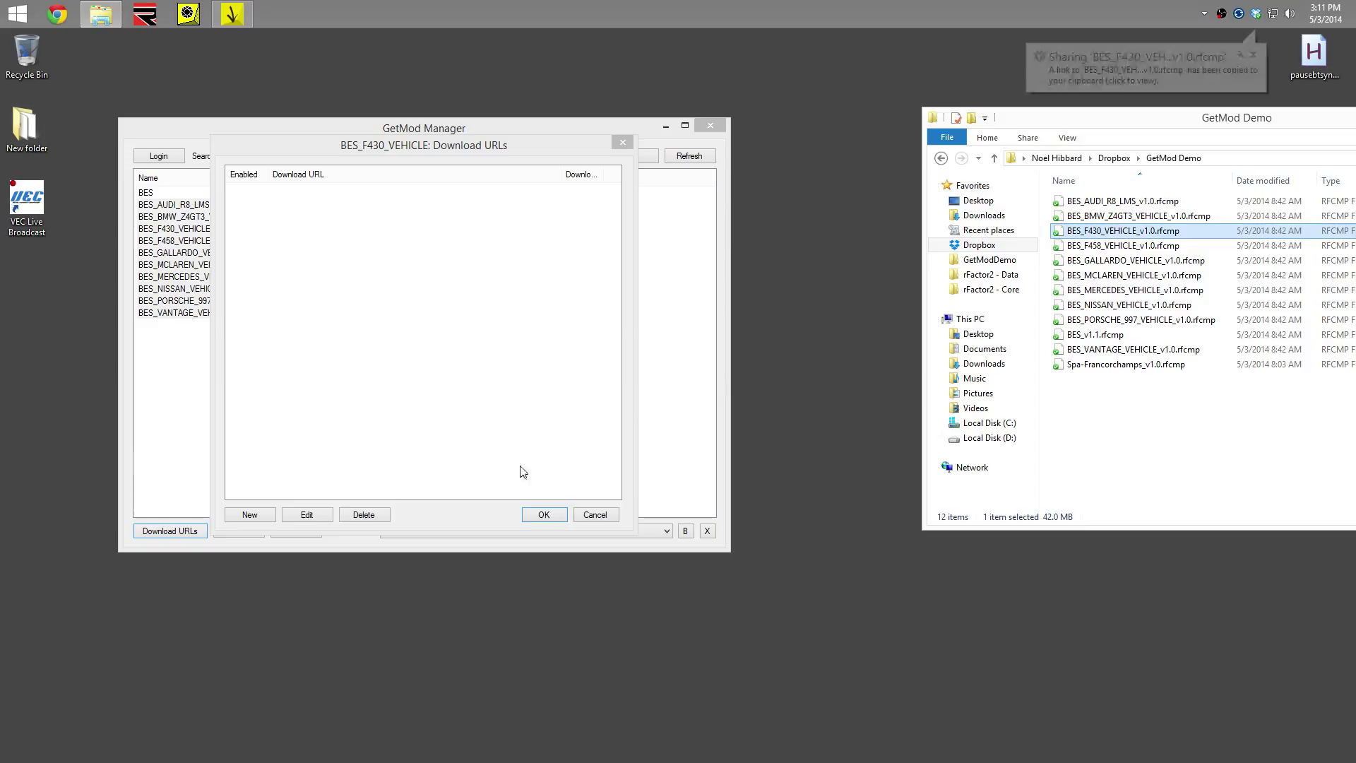
left_click(252, 518)
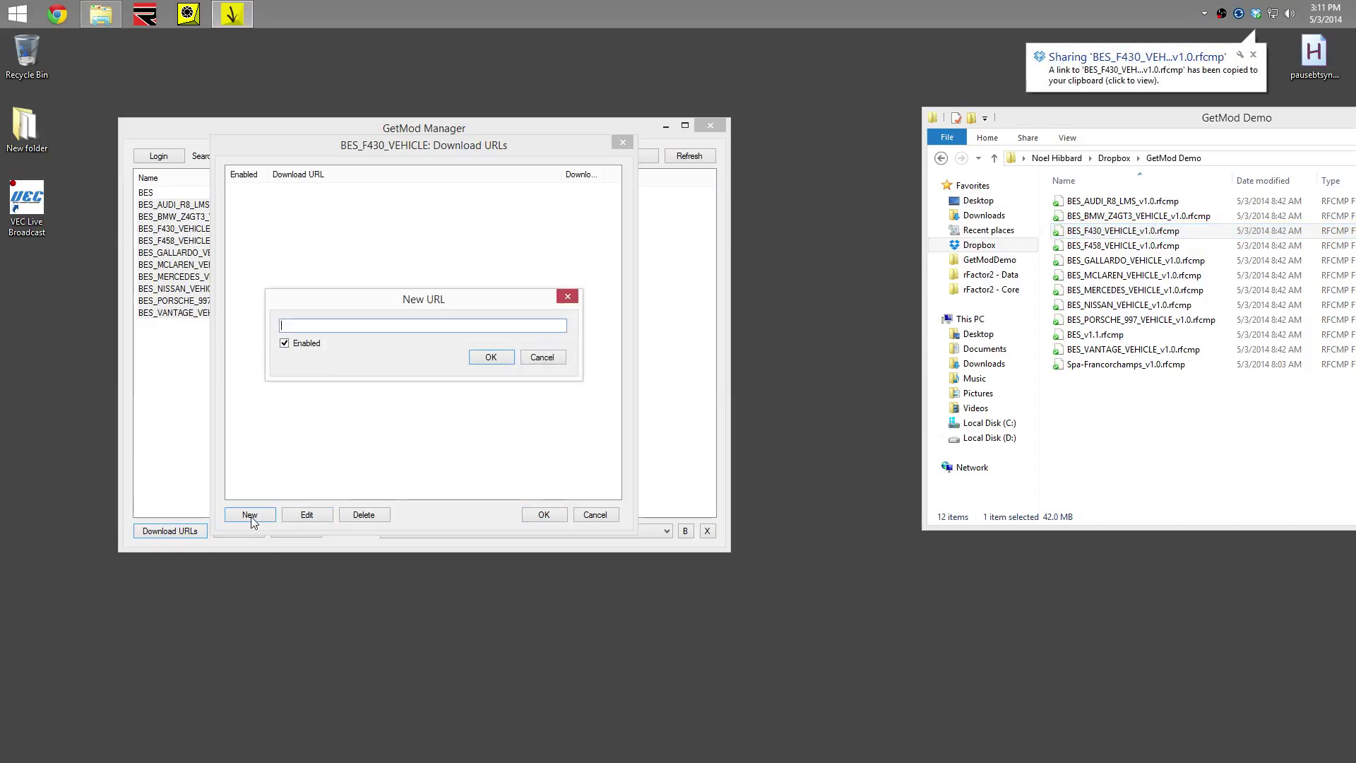
type("v")
key("BackSpace")
key("ctrl+v")
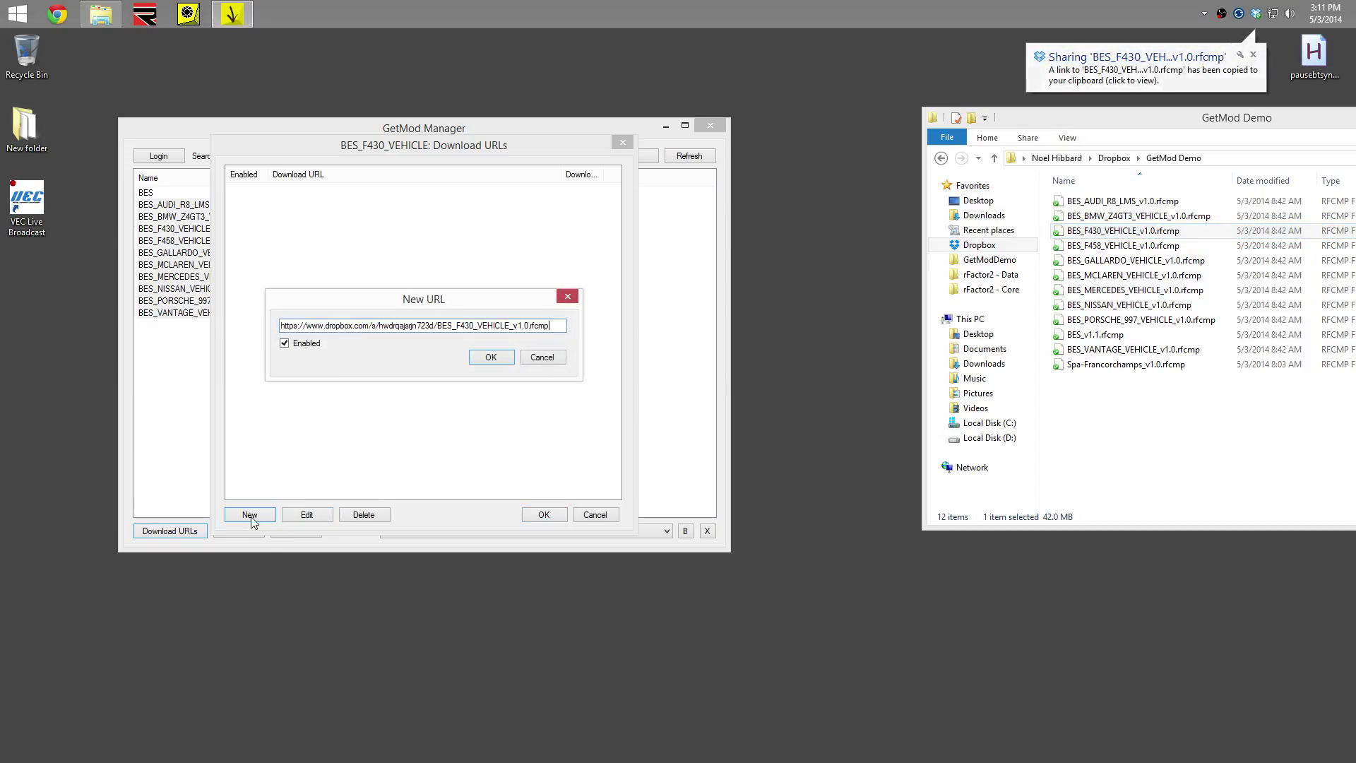
left_click(492, 356)
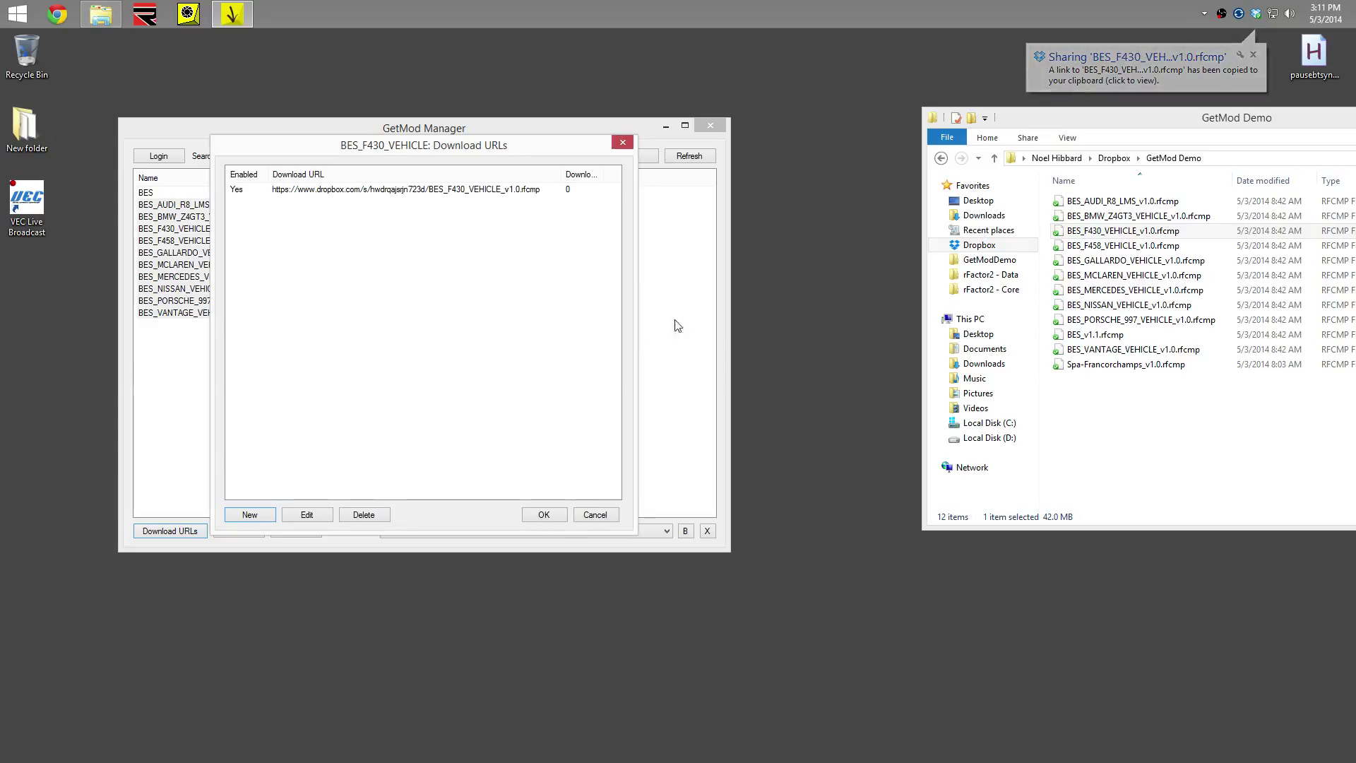
left_click(556, 523)
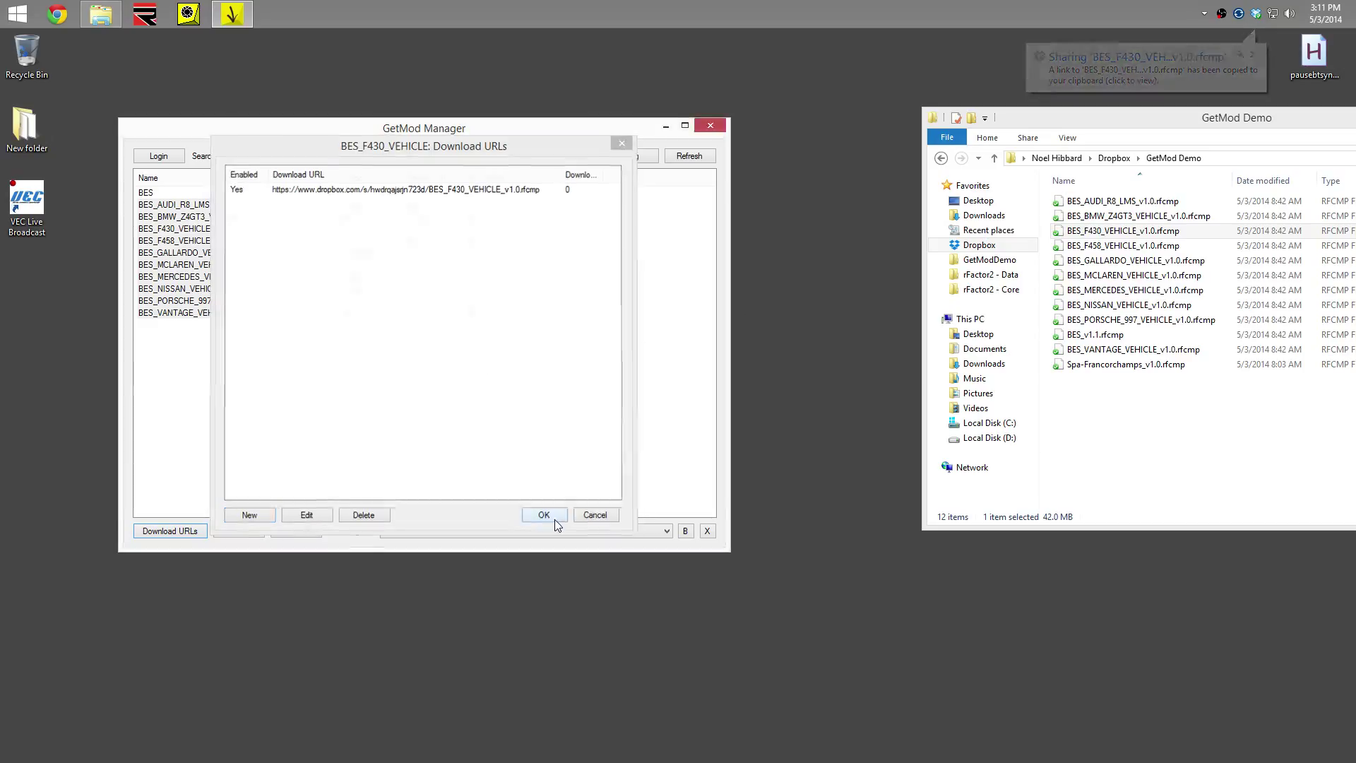
Give BES_F458_VEHICLE its Dropbox share link as a download URL
left_click(1072, 248)
right_click(1071, 249)
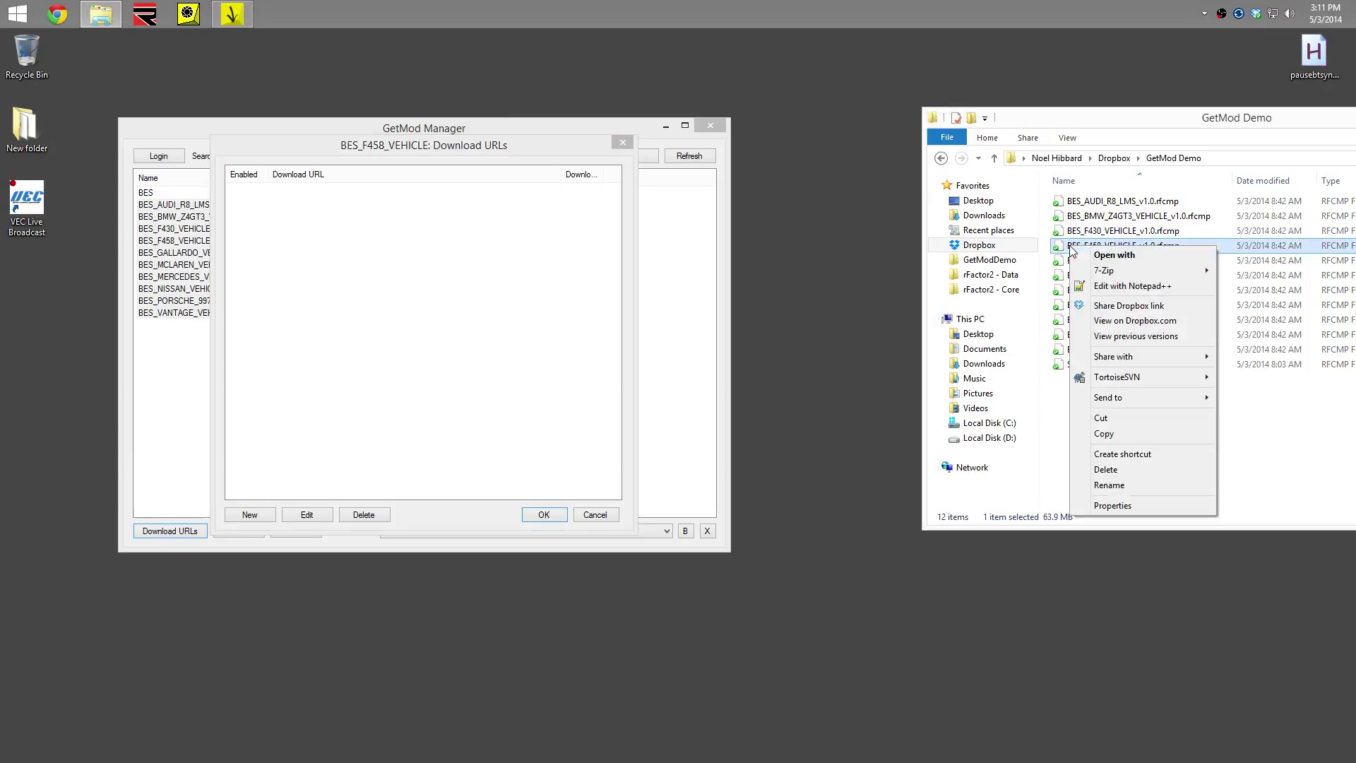
left_click(1111, 305)
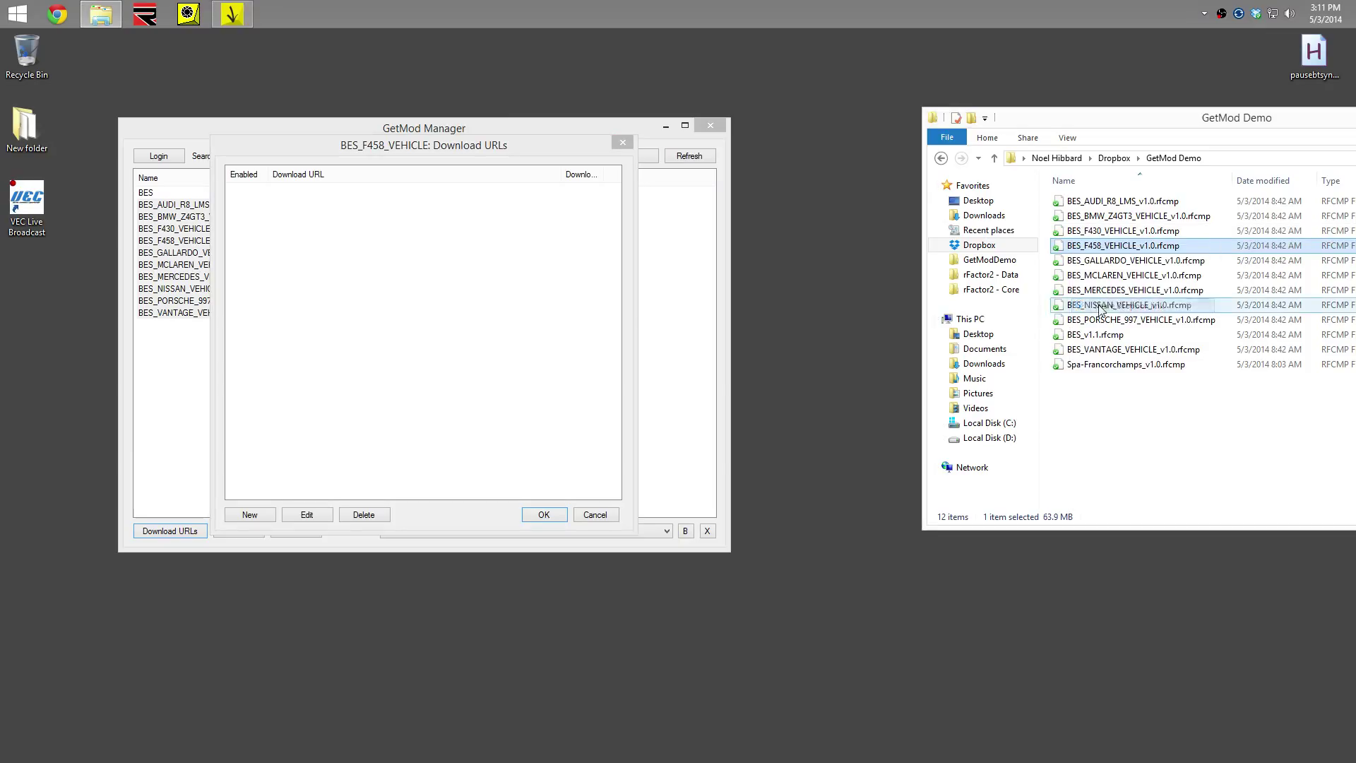
left_click(262, 514)
key("Return")
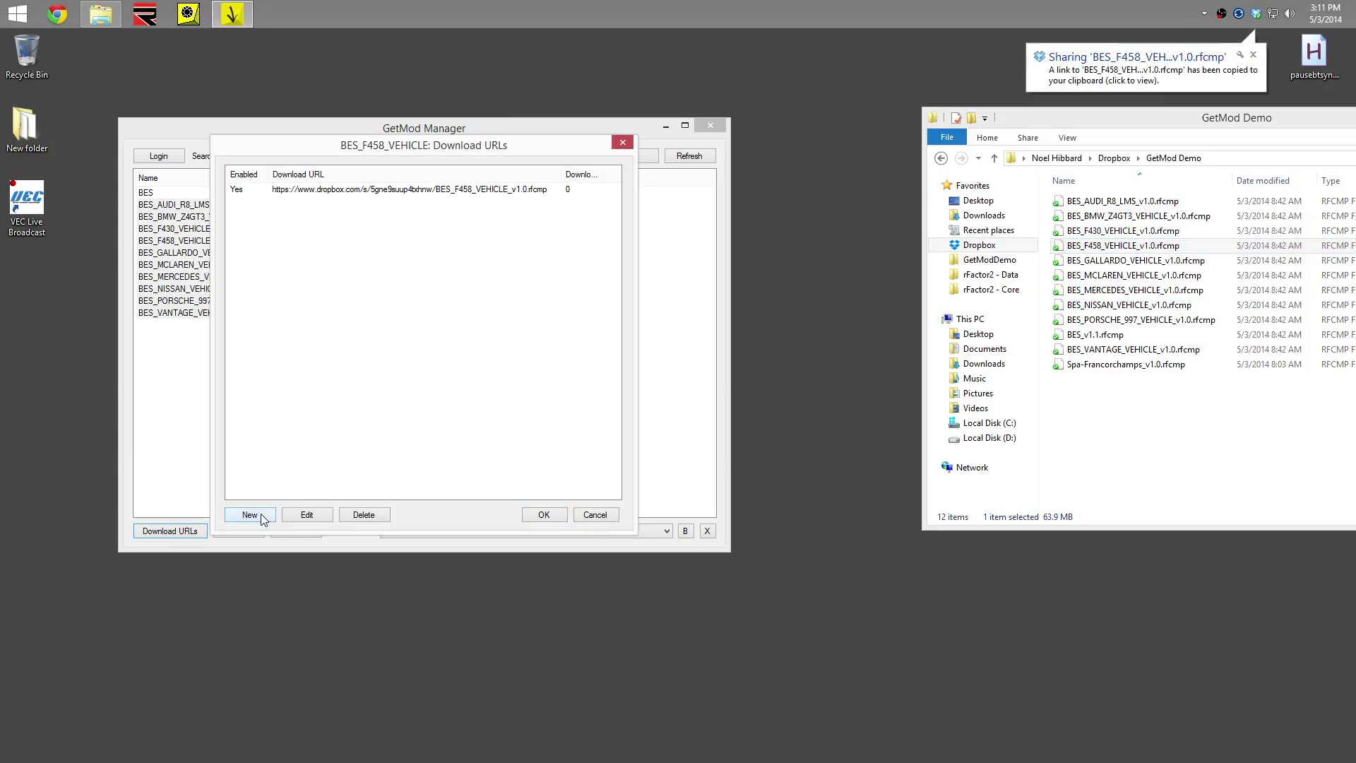
left_click(543, 514)
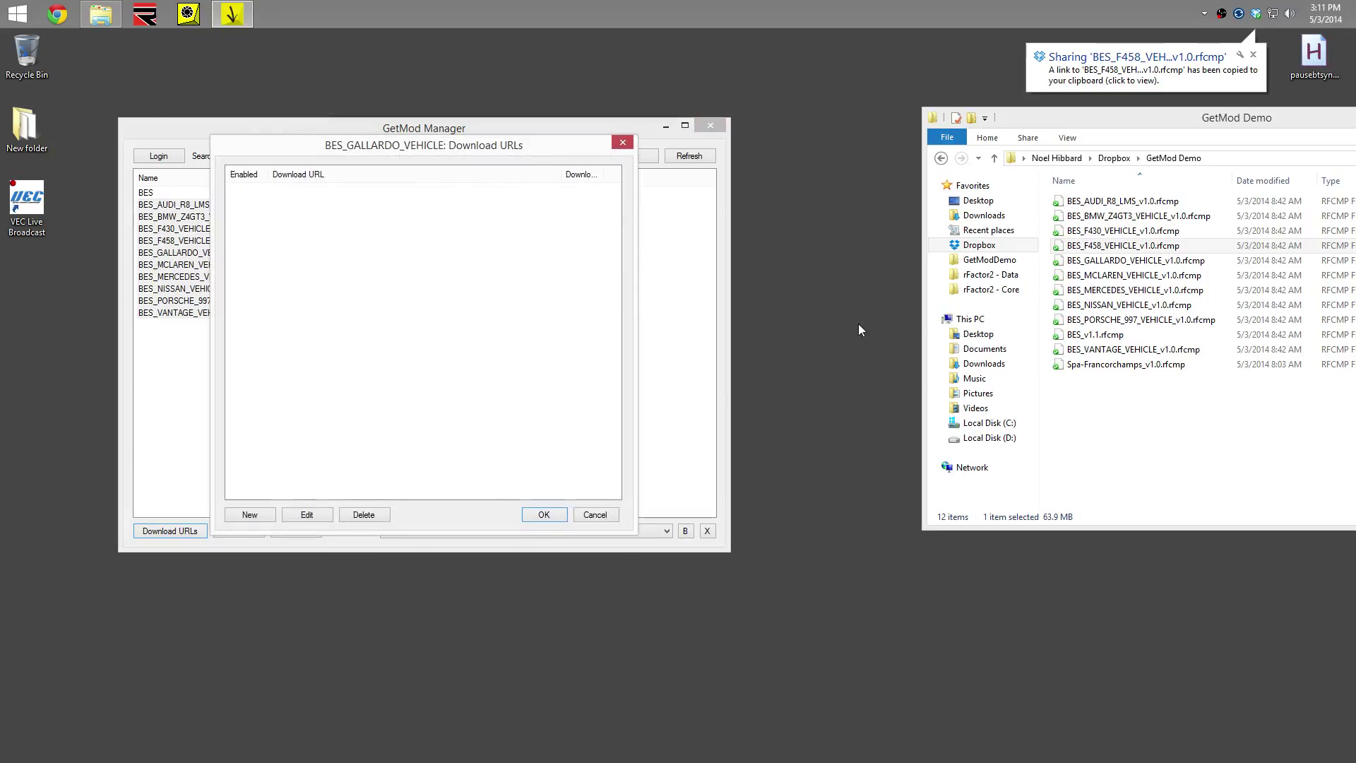
Give BES_GALLARDO_VEHICLE its Dropbox share link as a download URL
right_click(1086, 263)
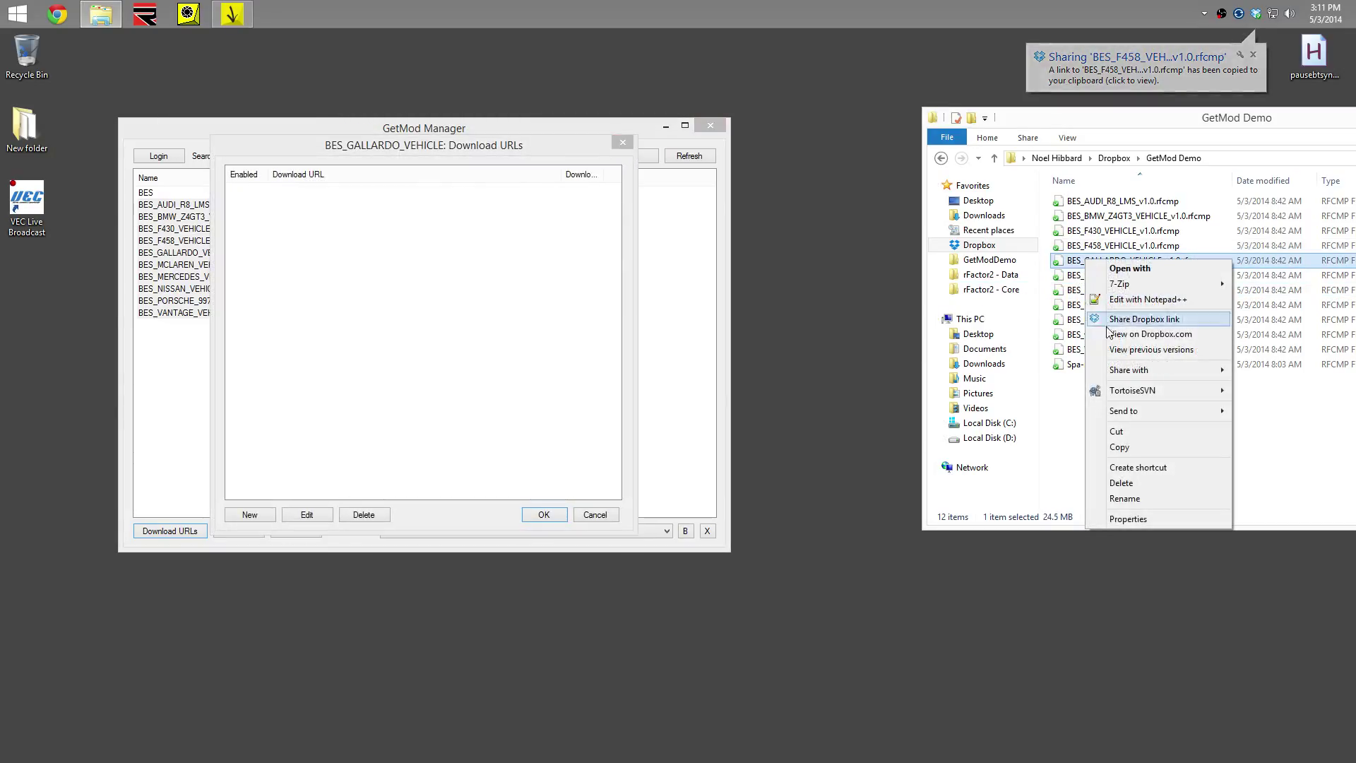
left_click(1159, 315)
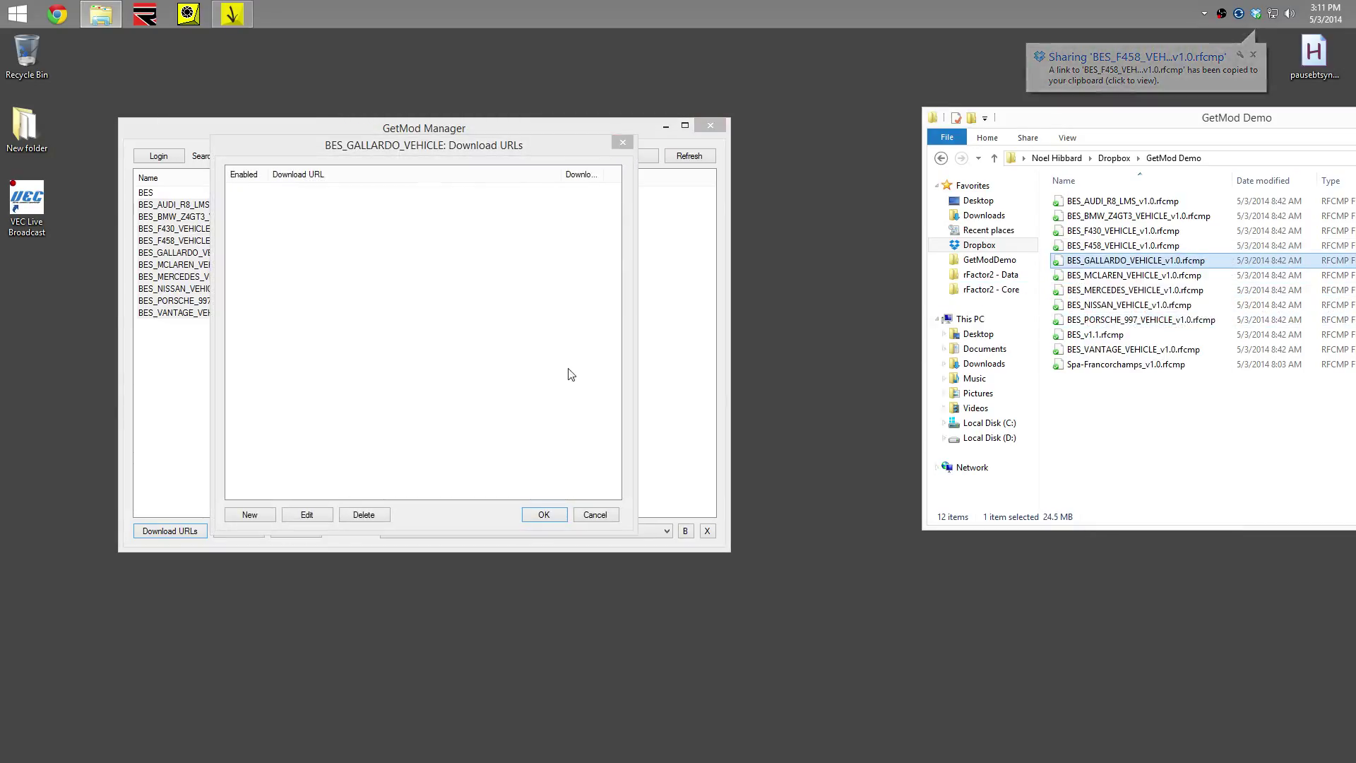
left_click(262, 515)
key("Return")
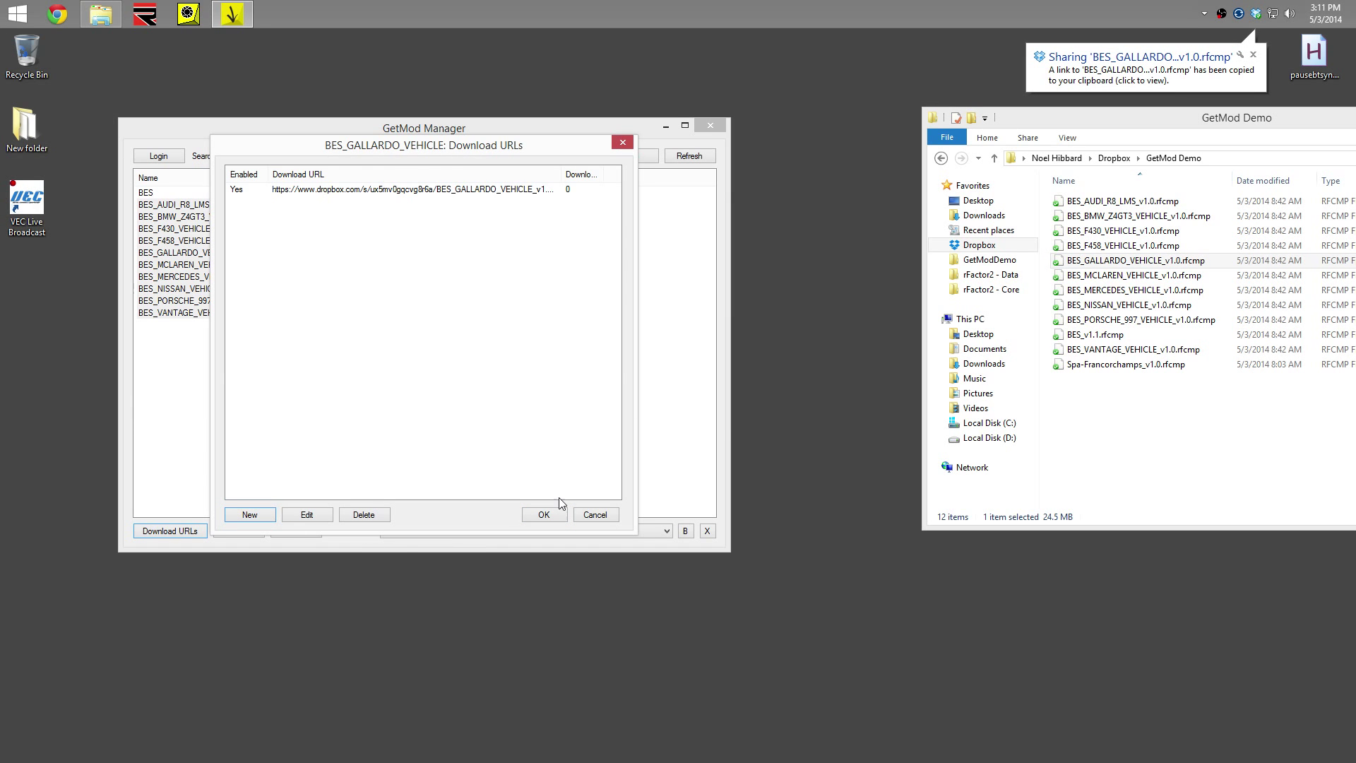
left_click(543, 514)
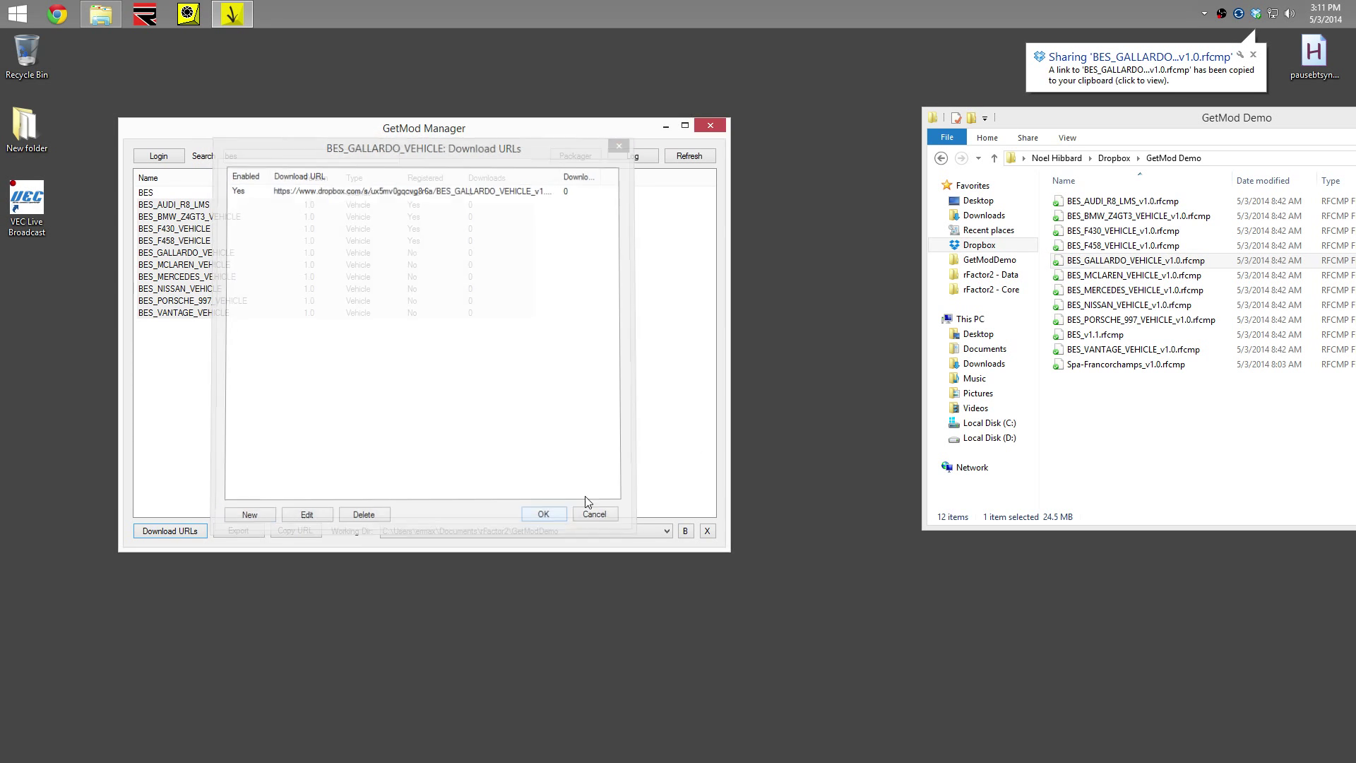
Give BES_MCLAREN_VEHICLE its Dropbox share link as a download URL
right_click(1078, 277)
left_click(1136, 334)
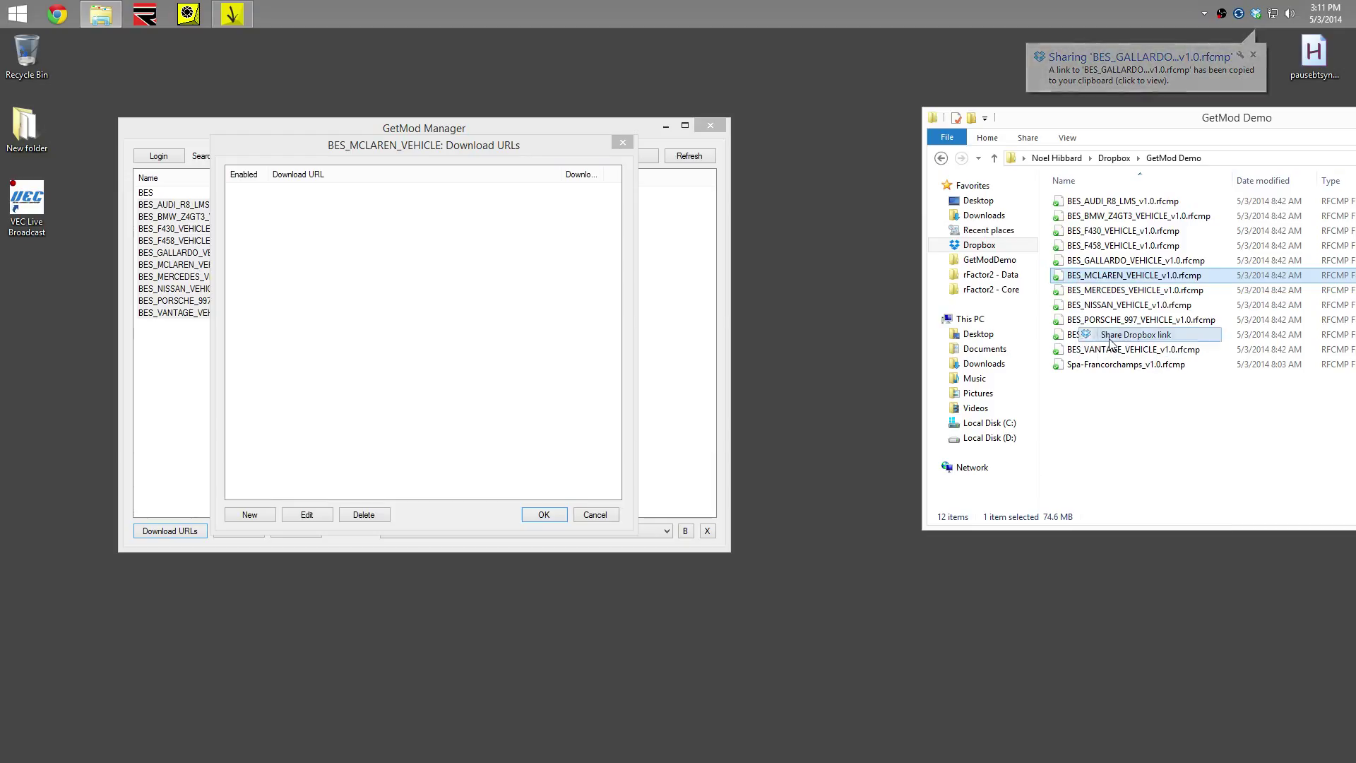
left_click(249, 515)
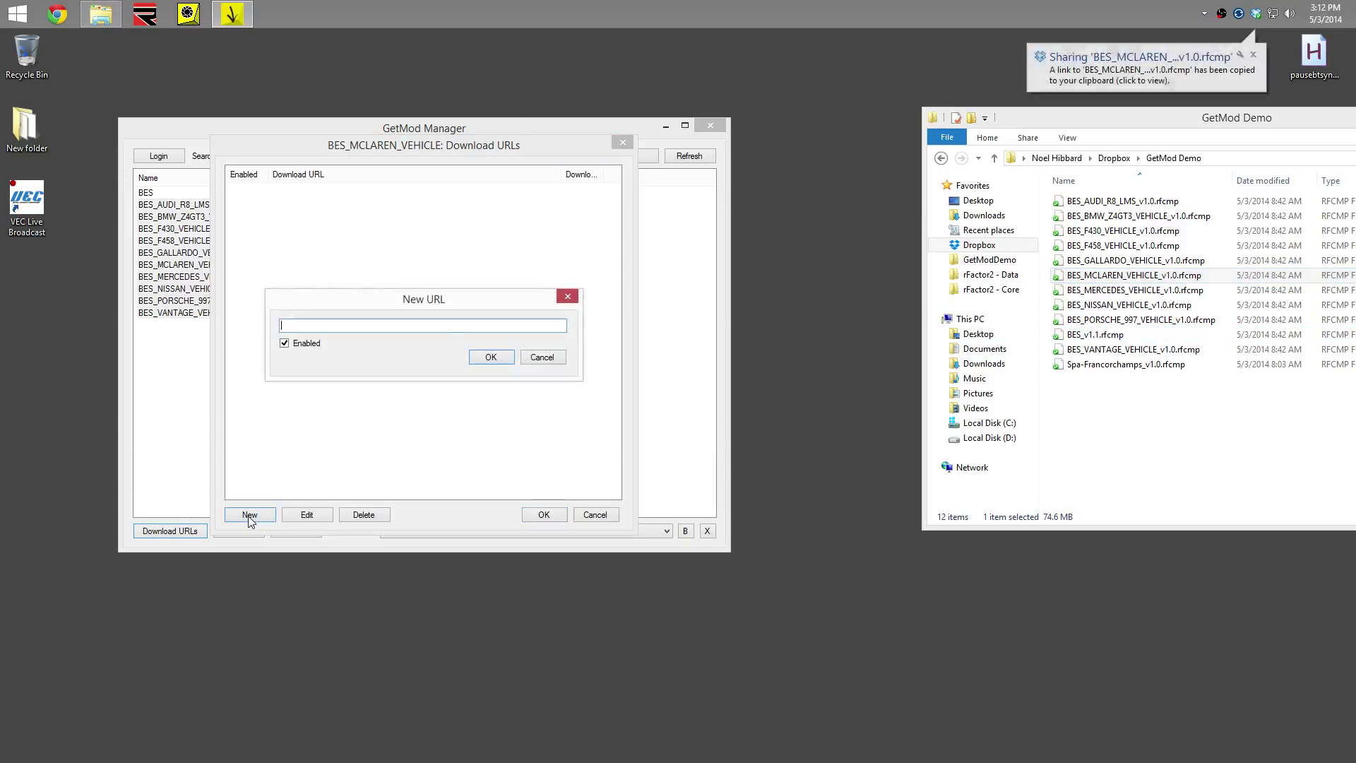
key("Return")
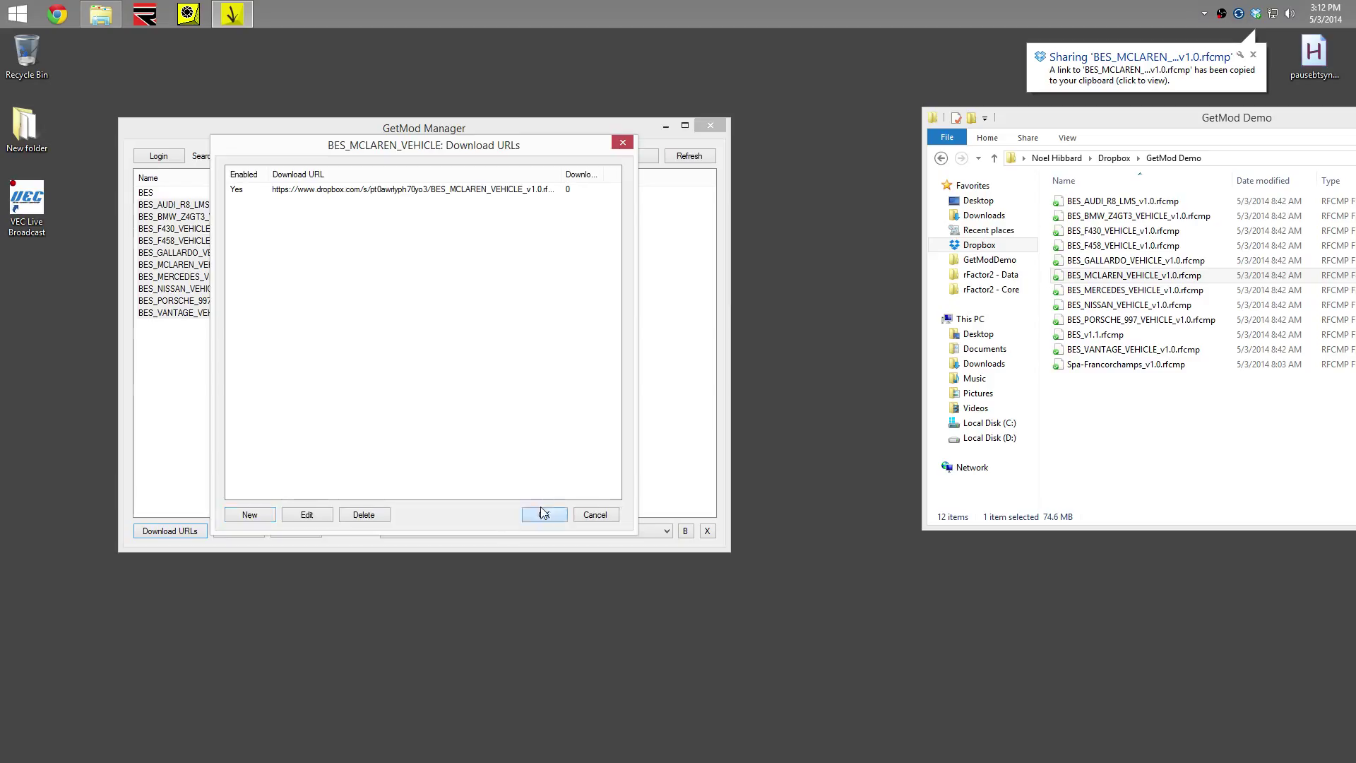
left_click(544, 514)
Give the Mercedes vehicle mod its Dropbox share link as a download URL
left_click(1089, 291)
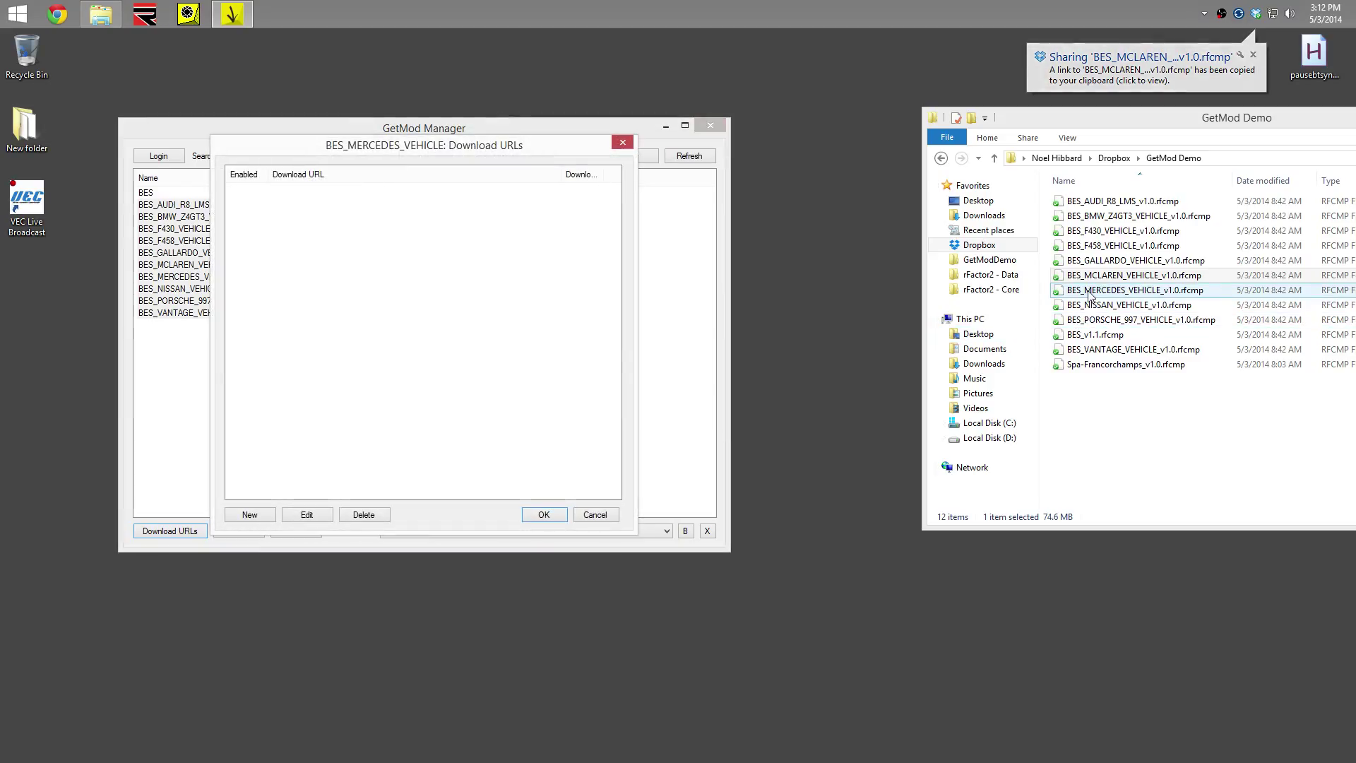
right_click(1089, 292)
left_click(1130, 351)
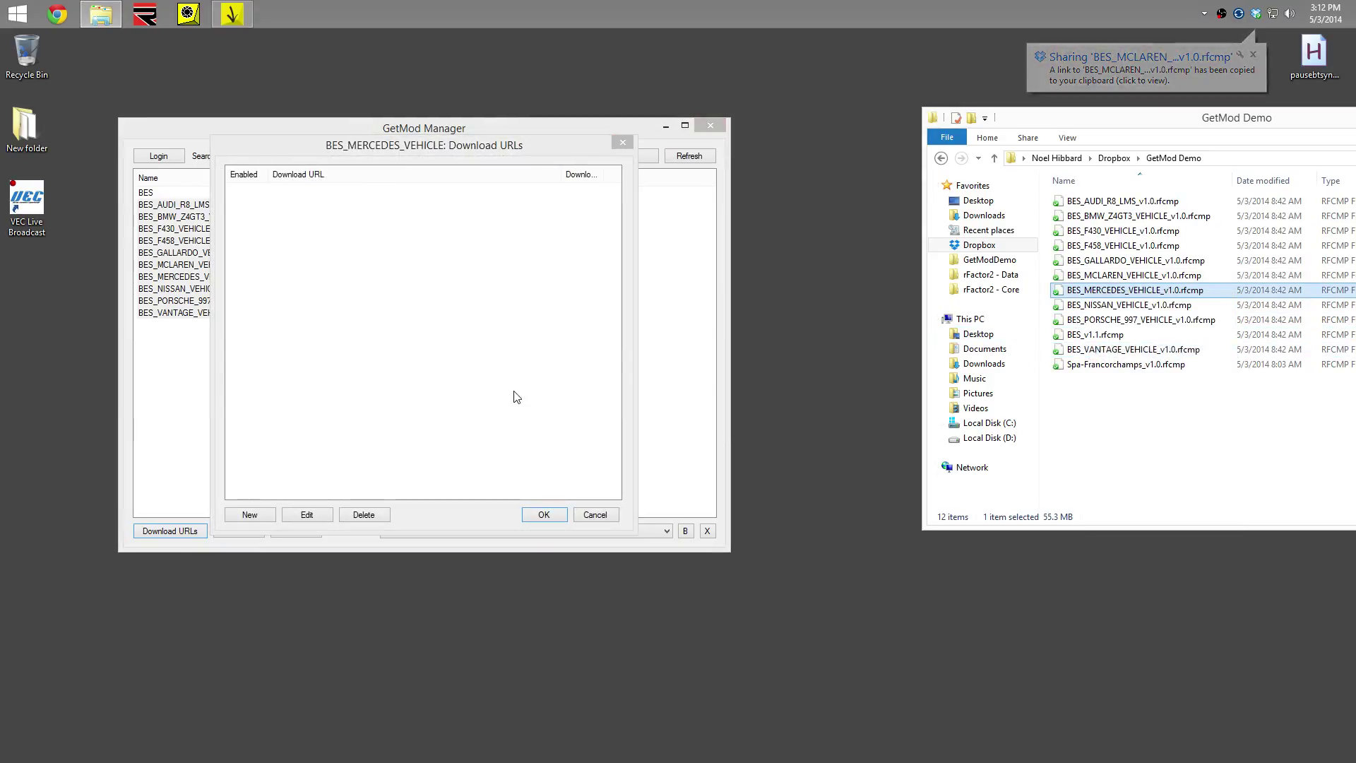
left_click(245, 517)
key("Return")
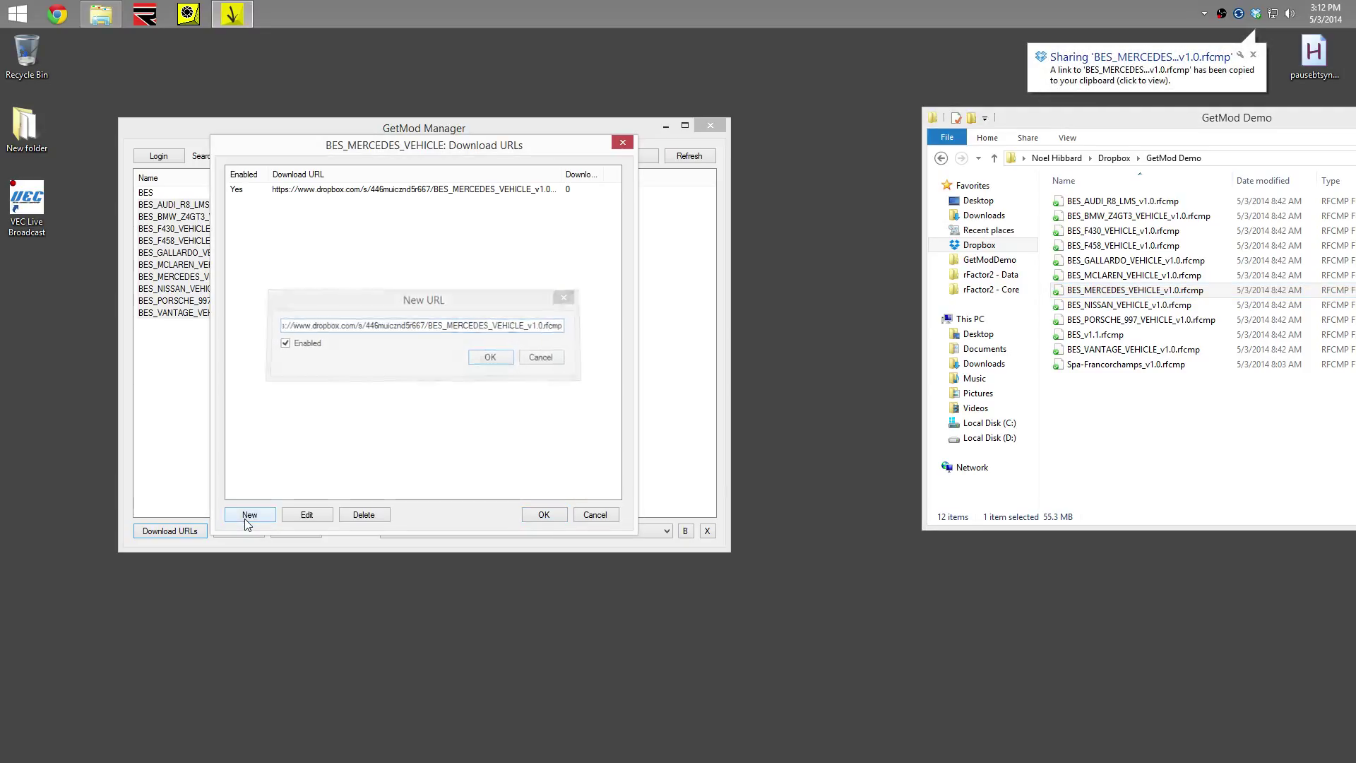
left_click(544, 514)
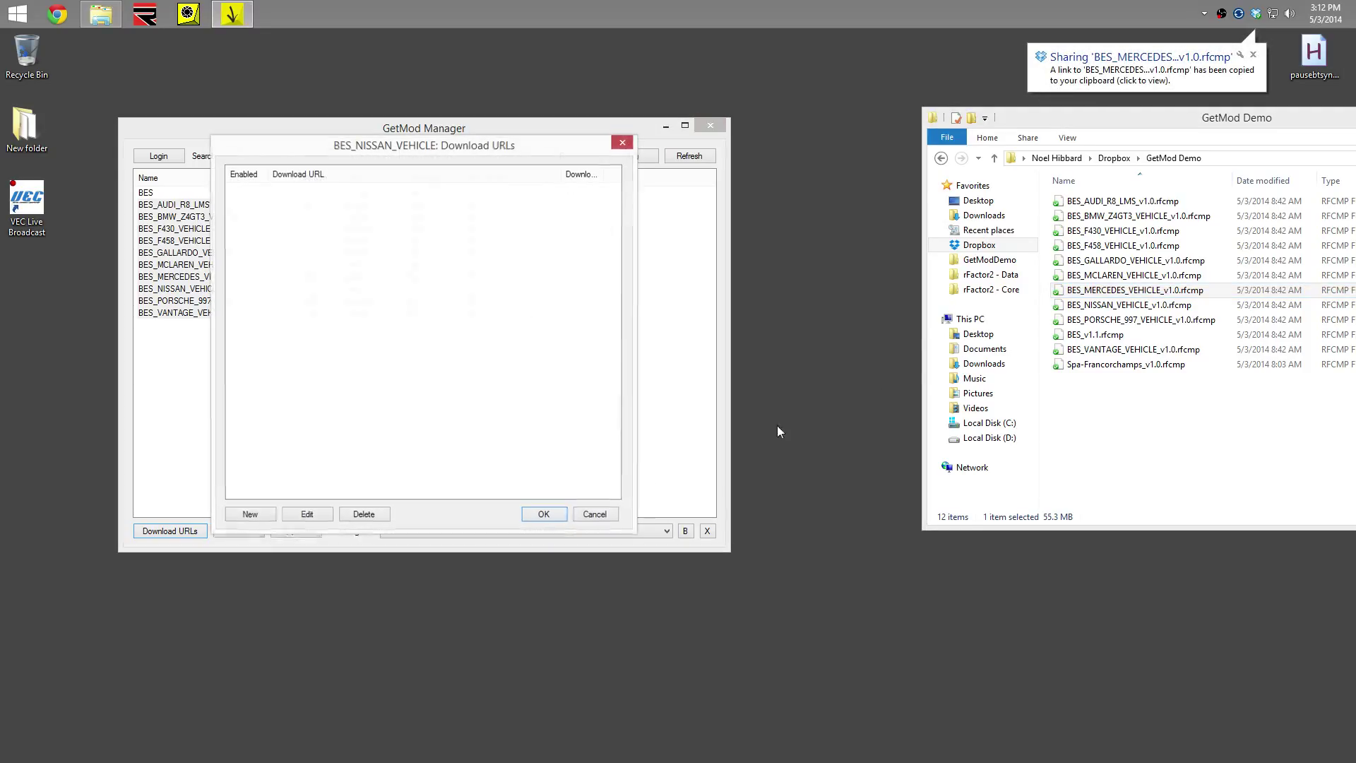
Give the Nissan vehicle mod its Dropbox share link as a download URL
left_click(1081, 307)
right_click(1081, 310)
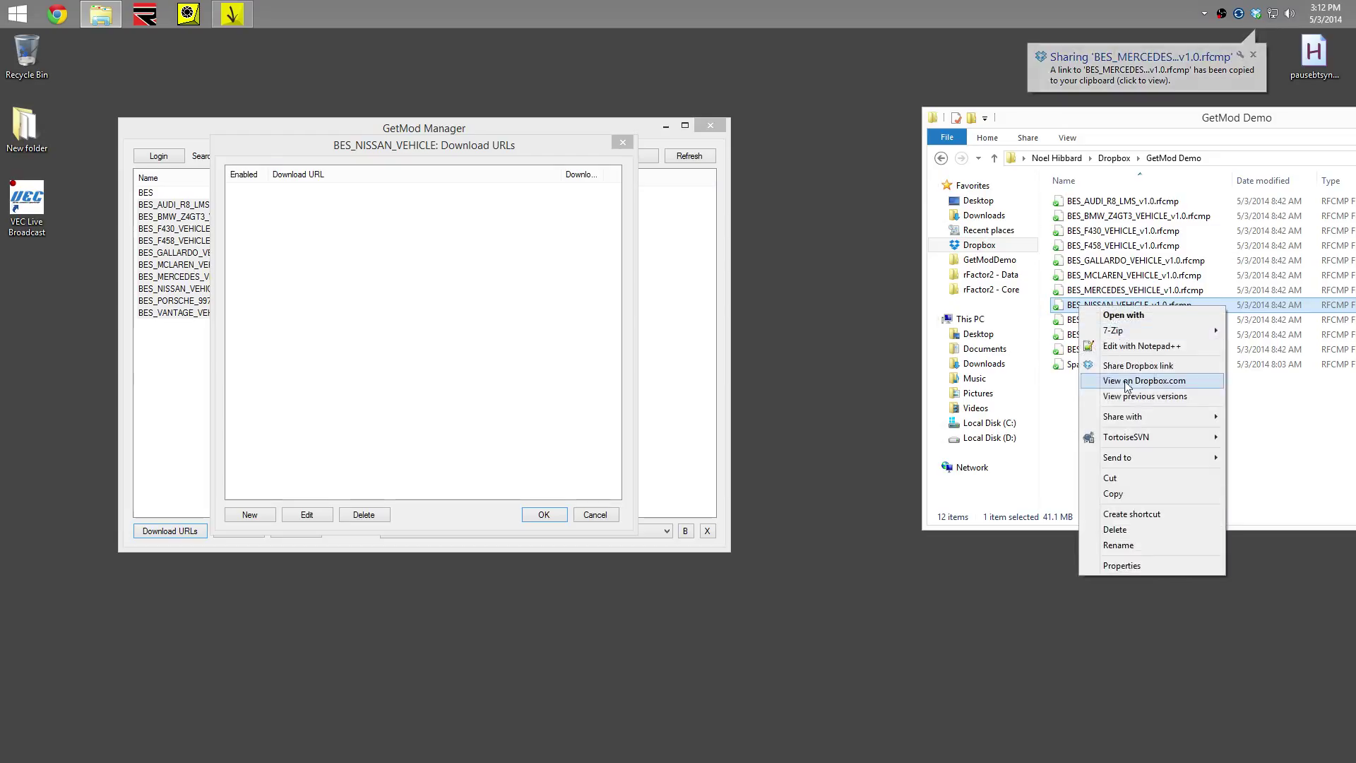
left_click(1138, 365)
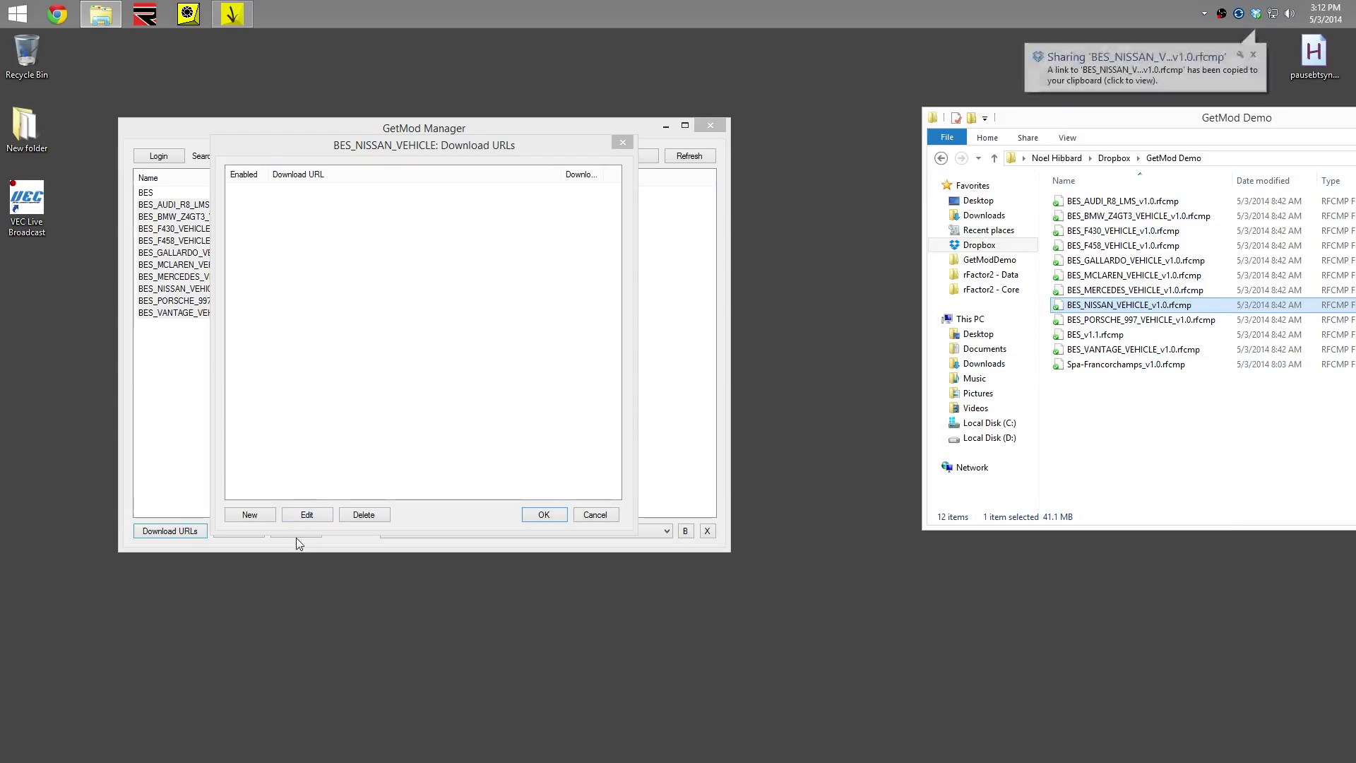
left_click(250, 515)
key("Return")
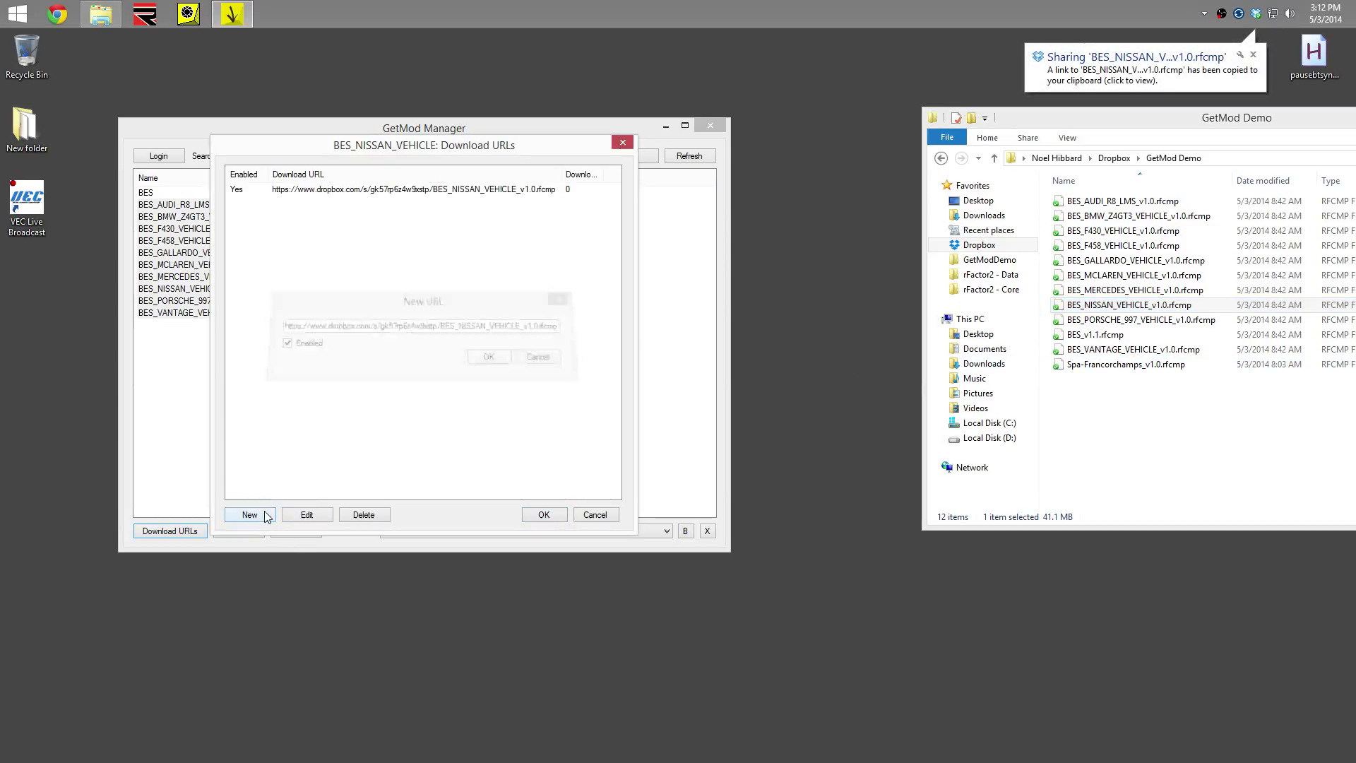
left_click(543, 514)
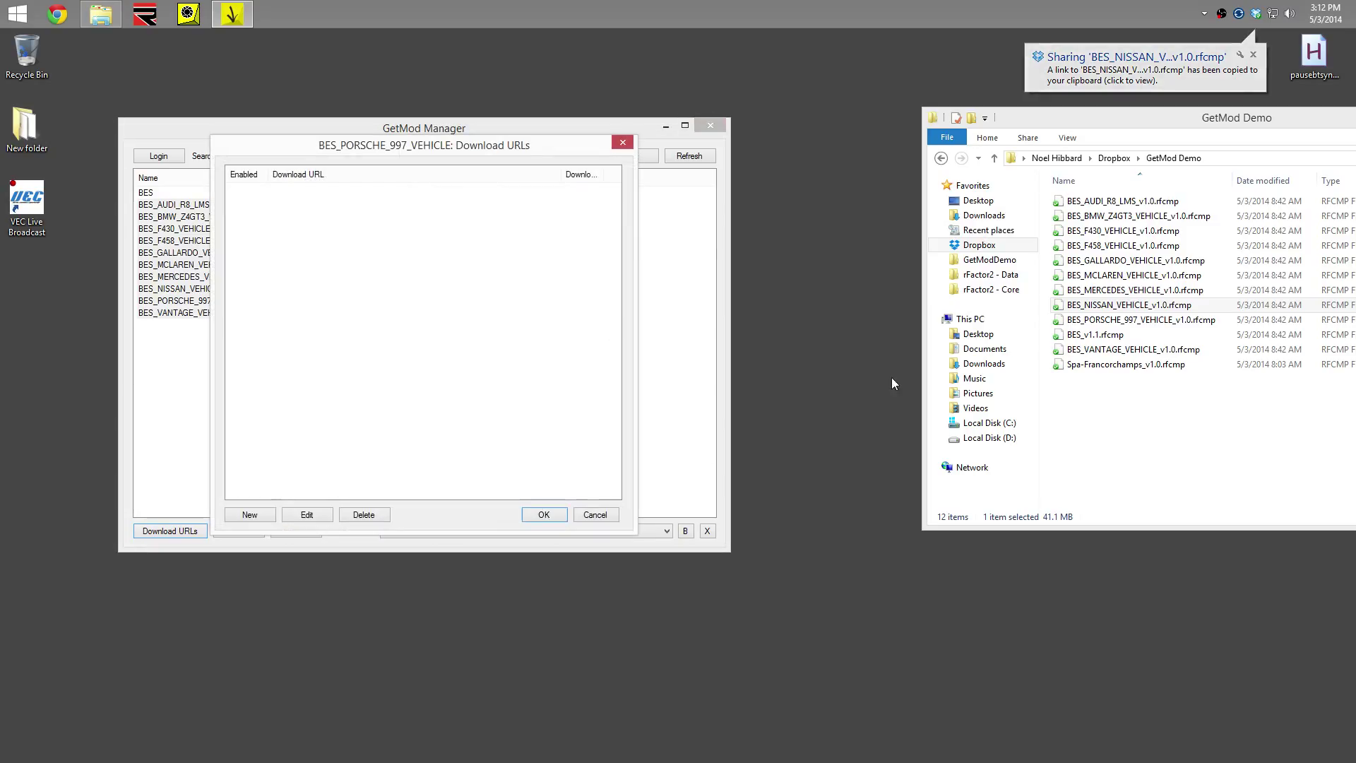
Give BES_PORSCHE_997_VEHICLE its Dropbox share link as a download URL
left_click(1075, 319)
right_click(1074, 319)
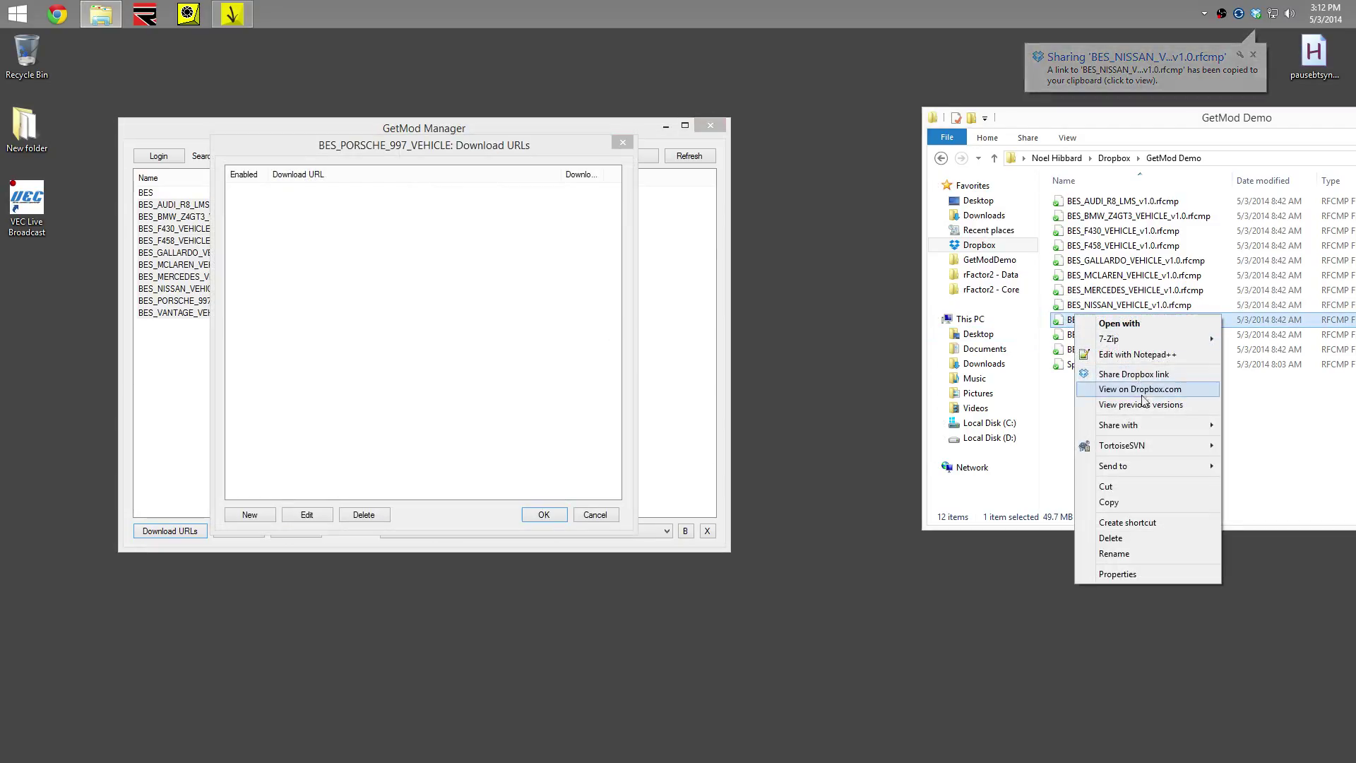
left_click(1137, 372)
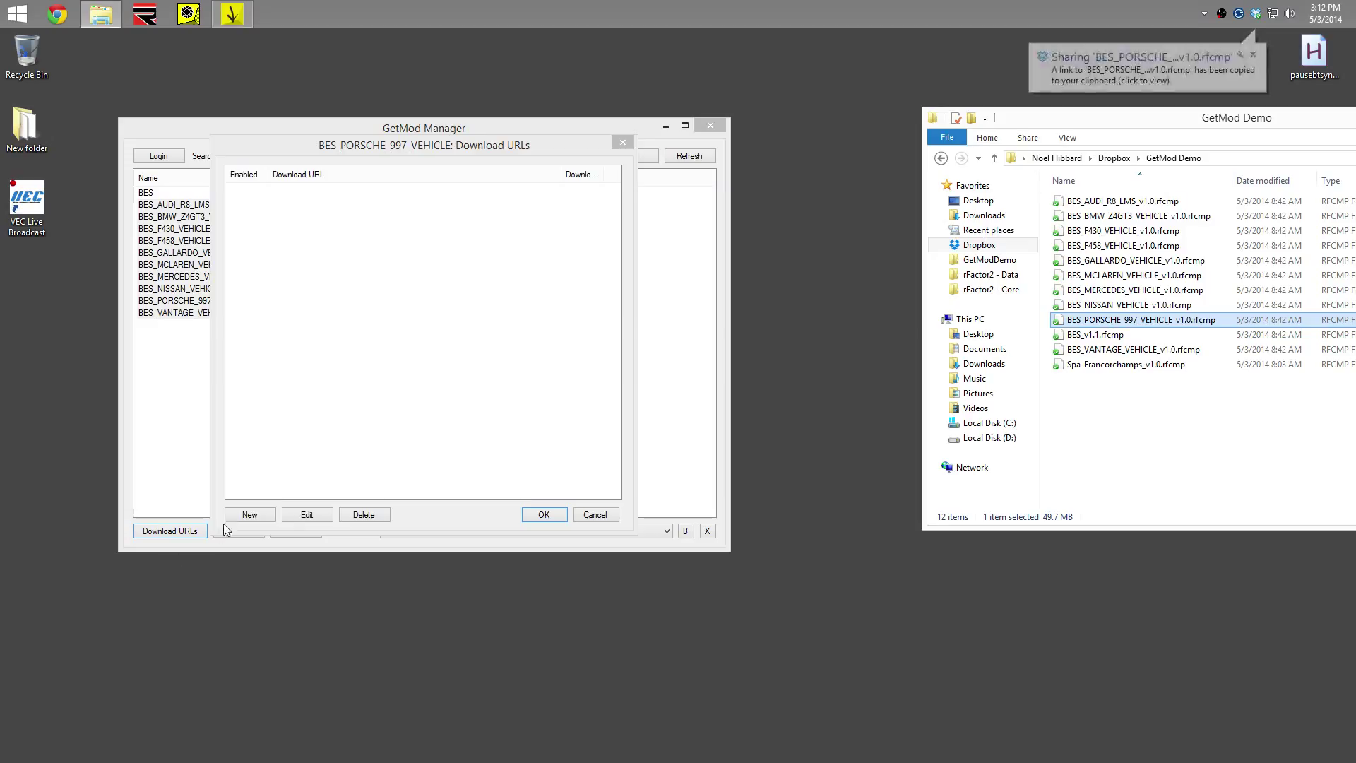
left_click(249, 513)
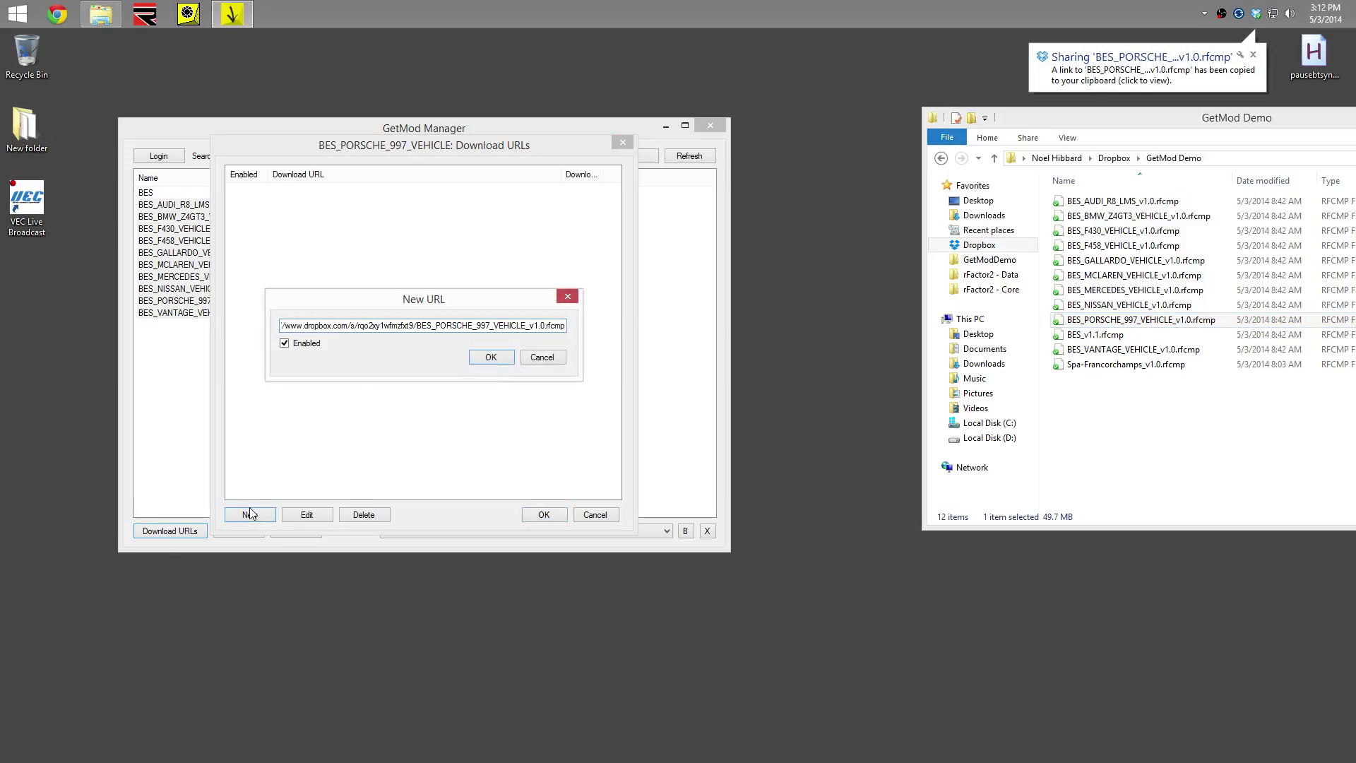
key("Return")
left_click(541, 516)
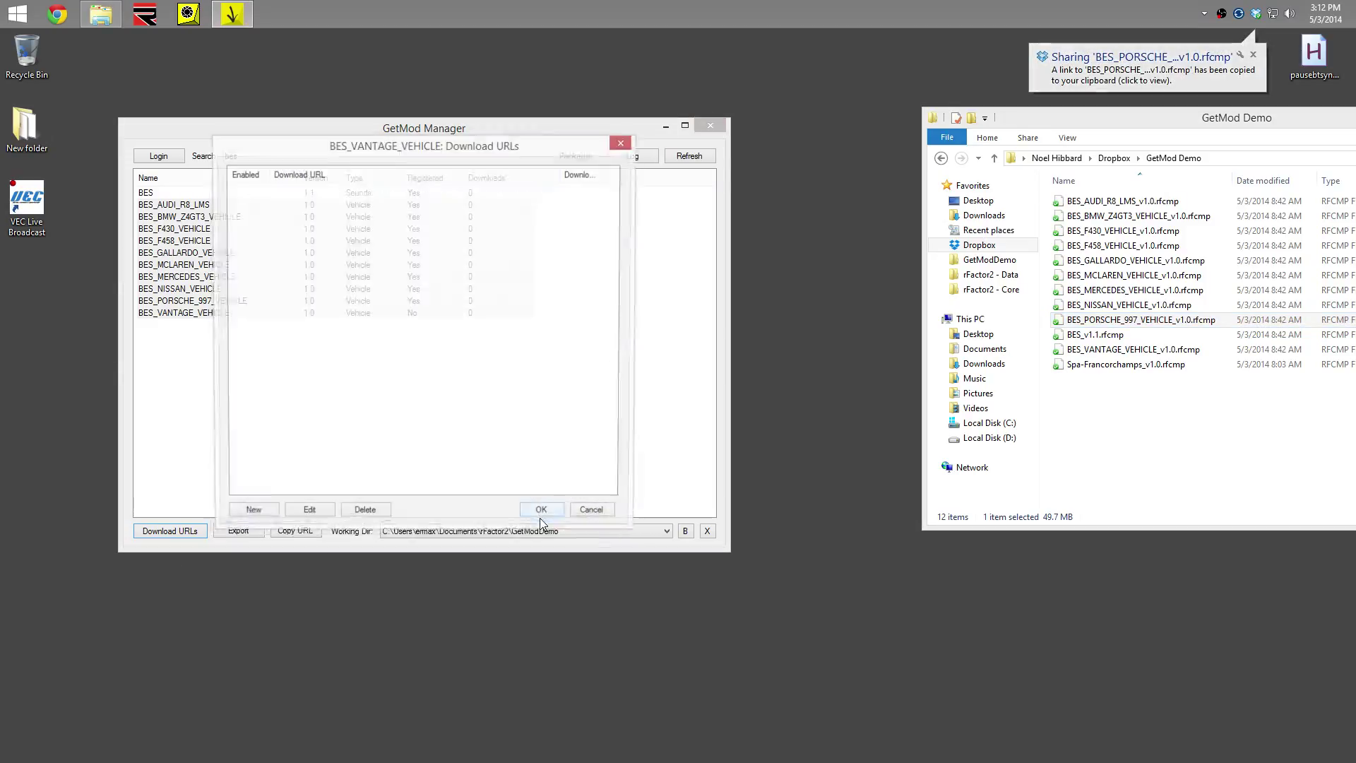
Give BES_VANTAGE_VEHICLE its Dropbox share link as a download URL
right_click(1114, 353)
left_click(1138, 404)
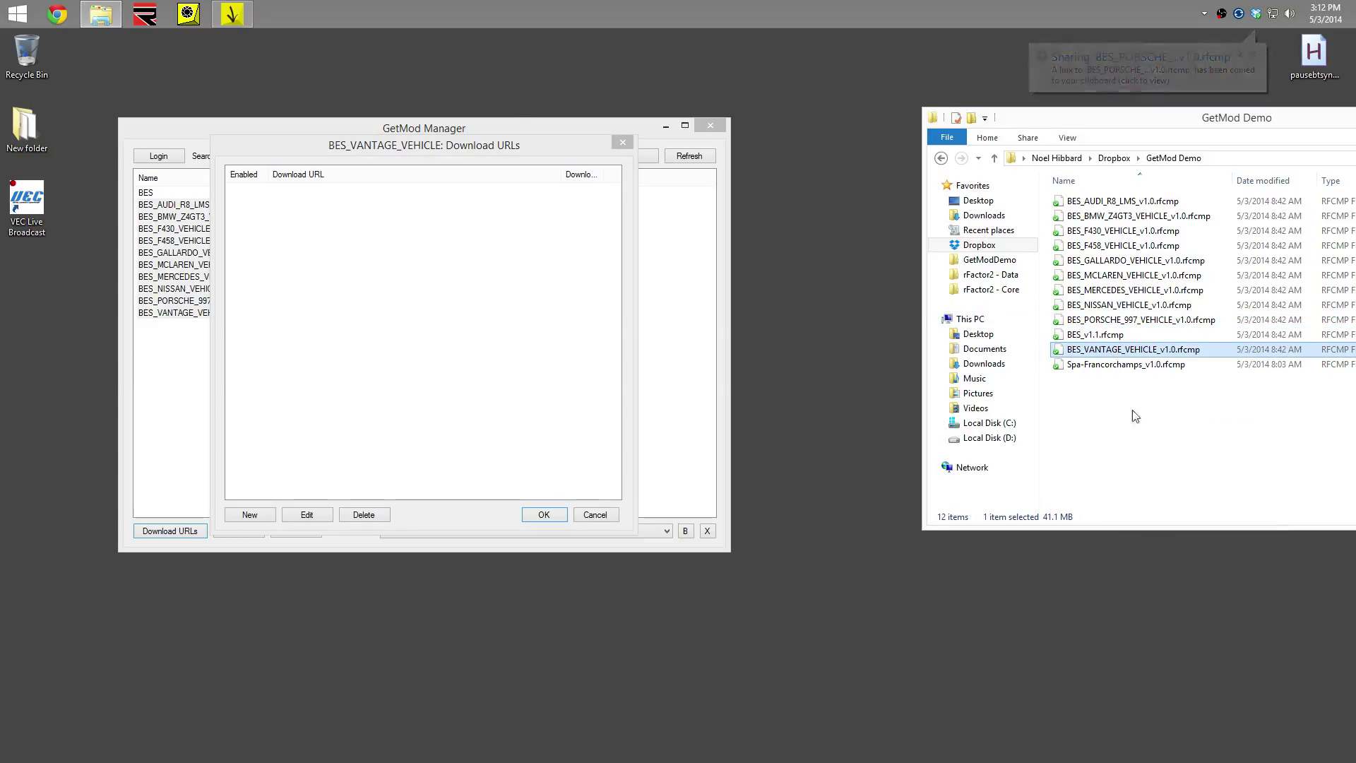
left_click(270, 516)
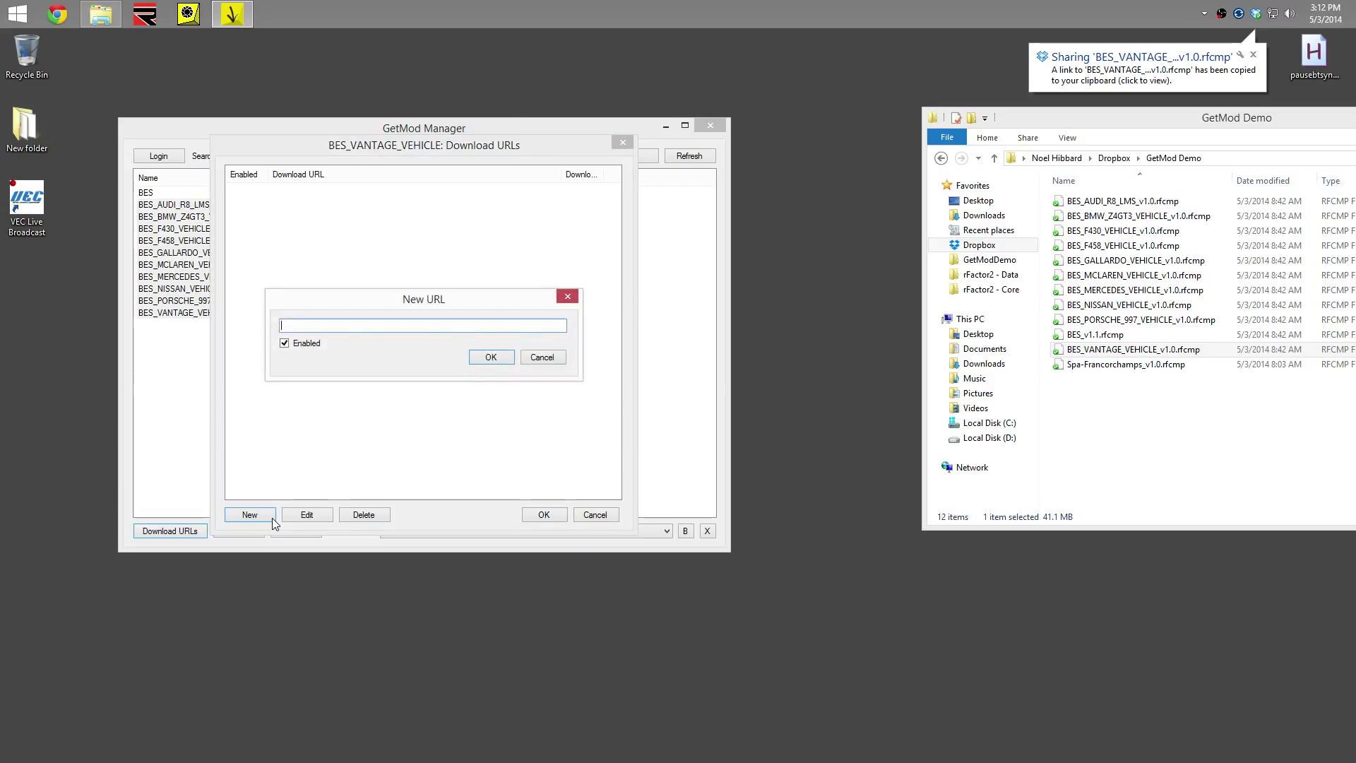
key("Return")
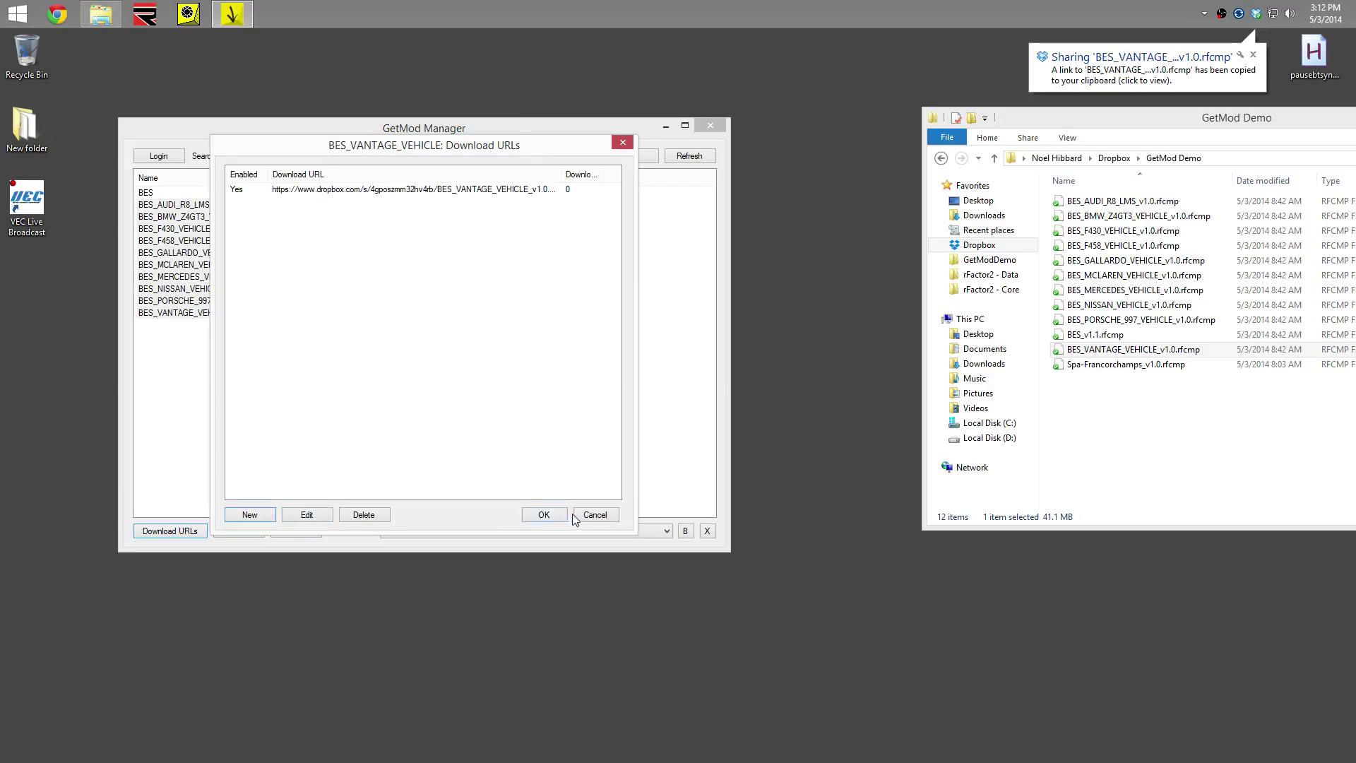
left_click(543, 514)
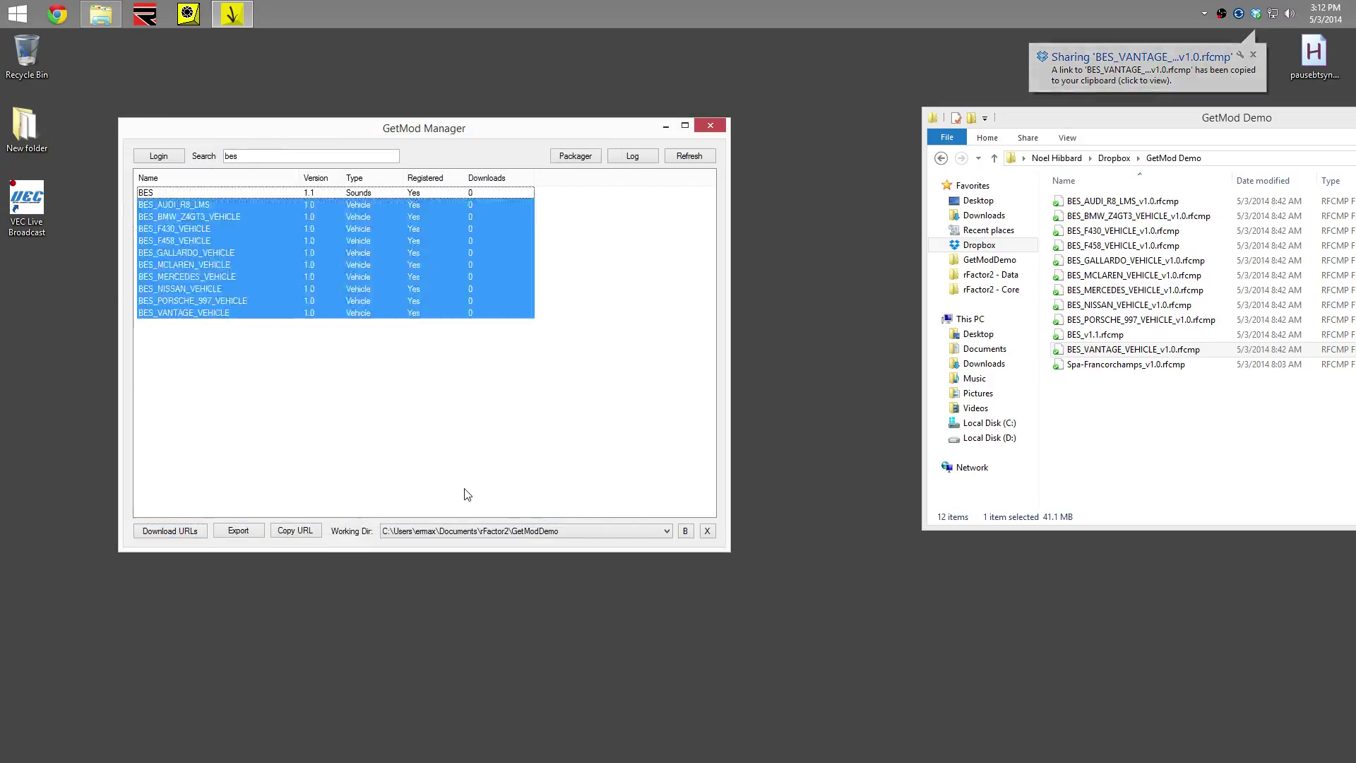
Delete the 'bes' search text so all registered mods appear with 0 downloads
left_click(403, 412)
left_click(332, 156)
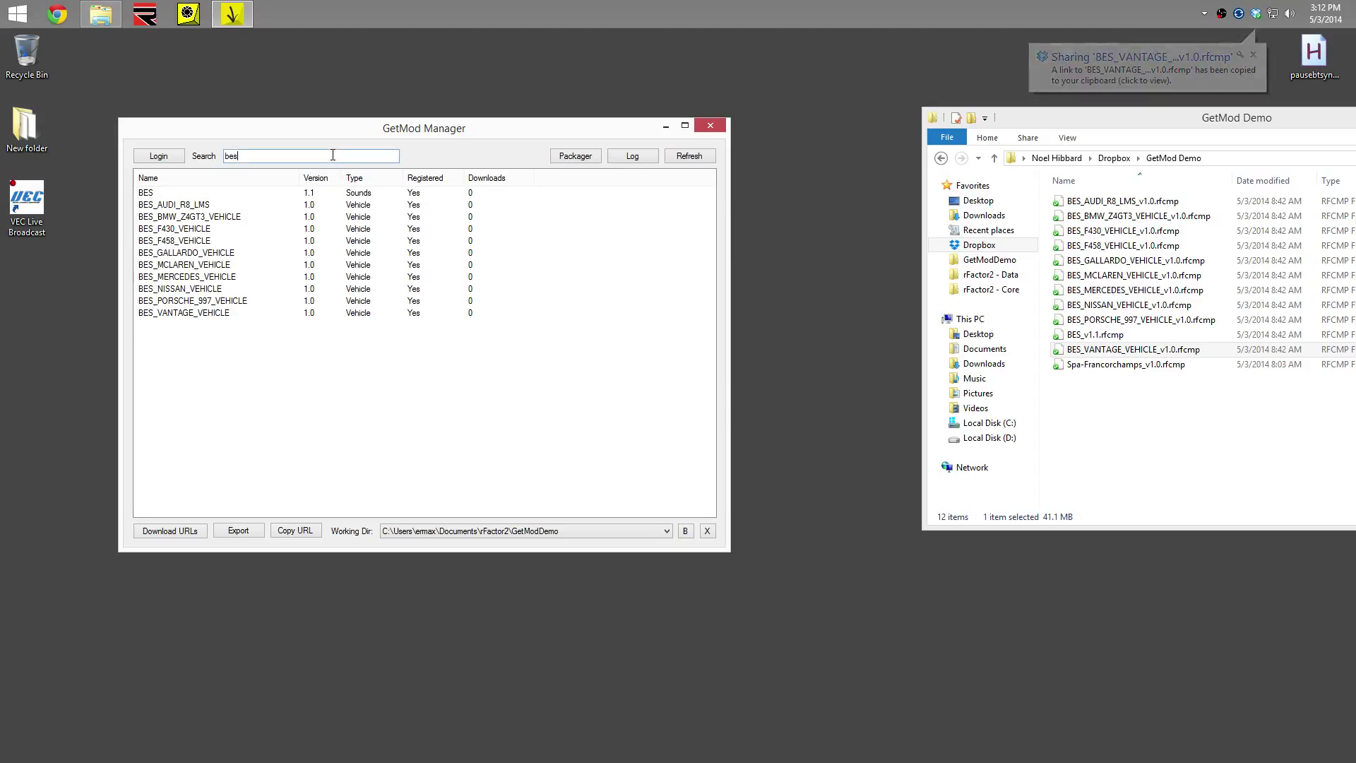
key("BackSpace")
key("BackSpace")
key("BackSpace")
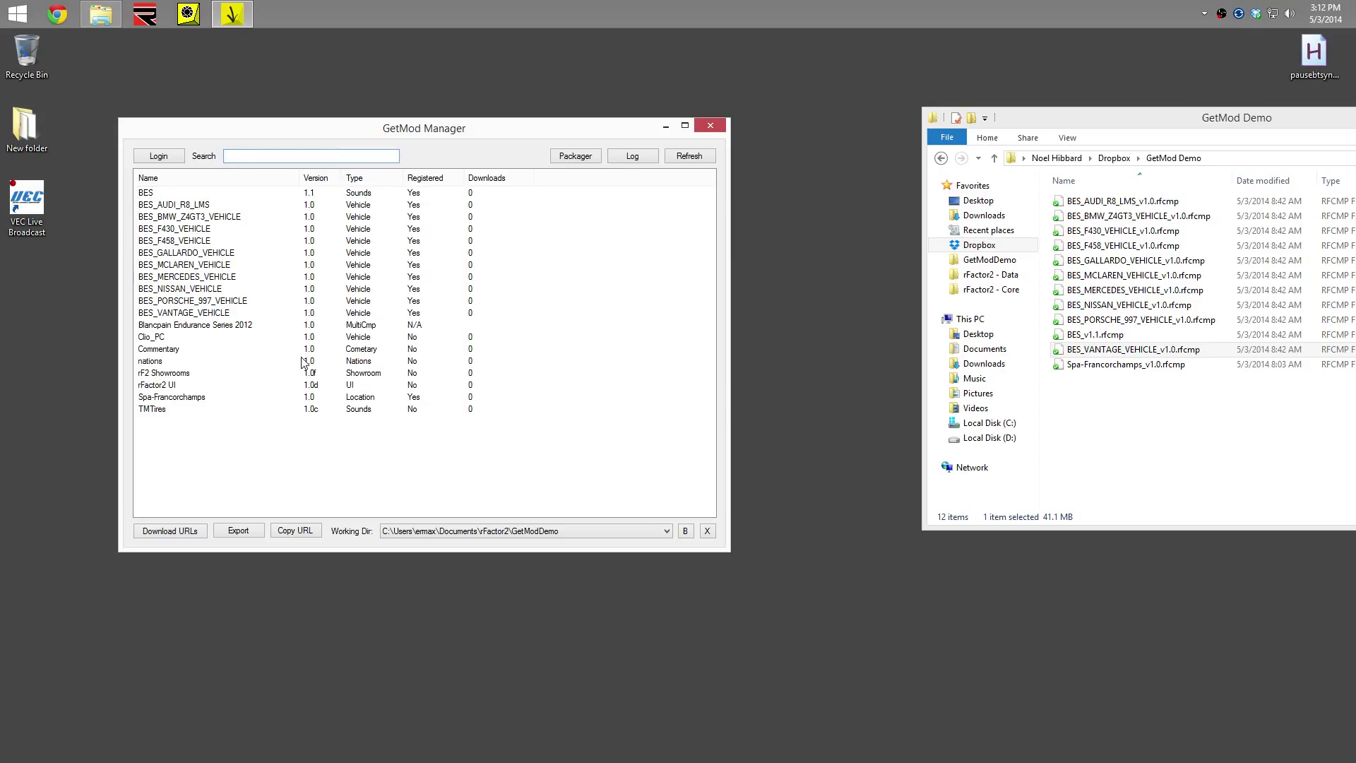
left_click(483, 302)
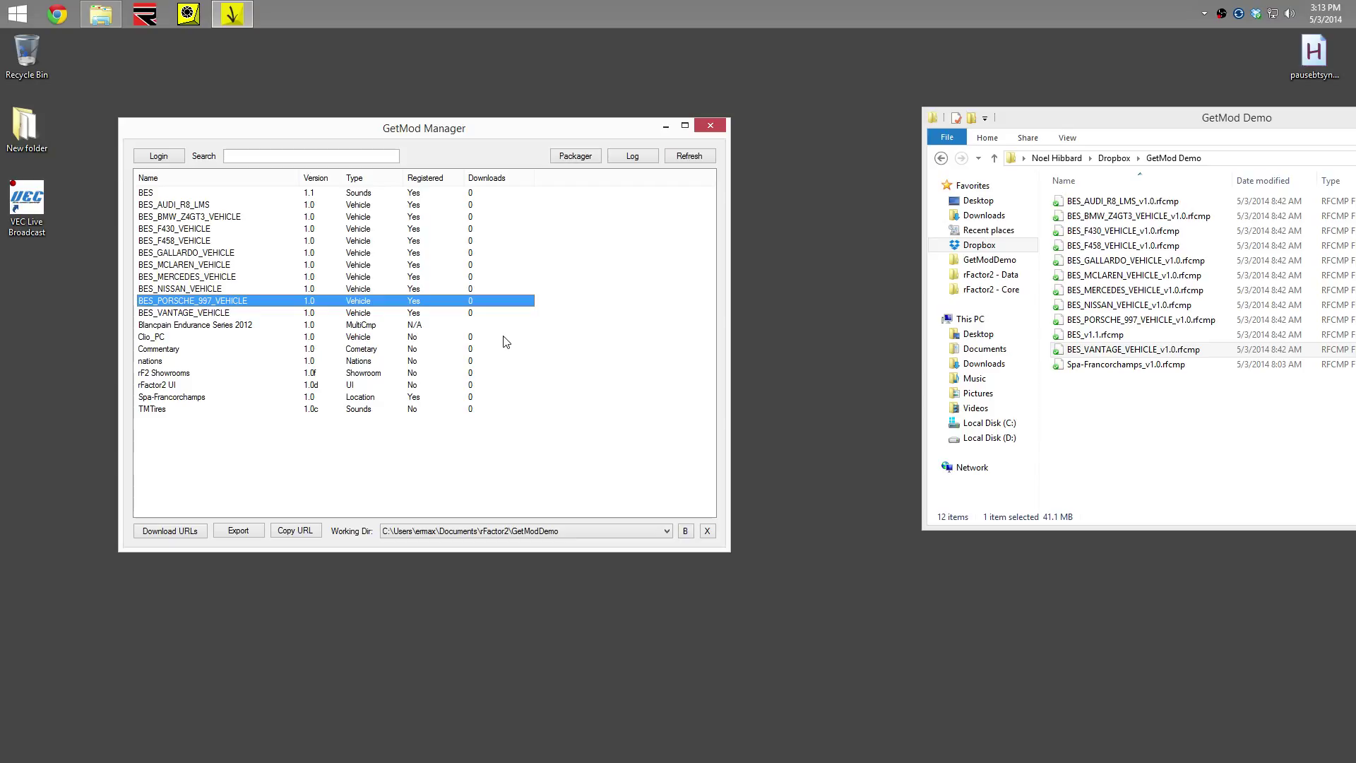
left_click(544, 217)
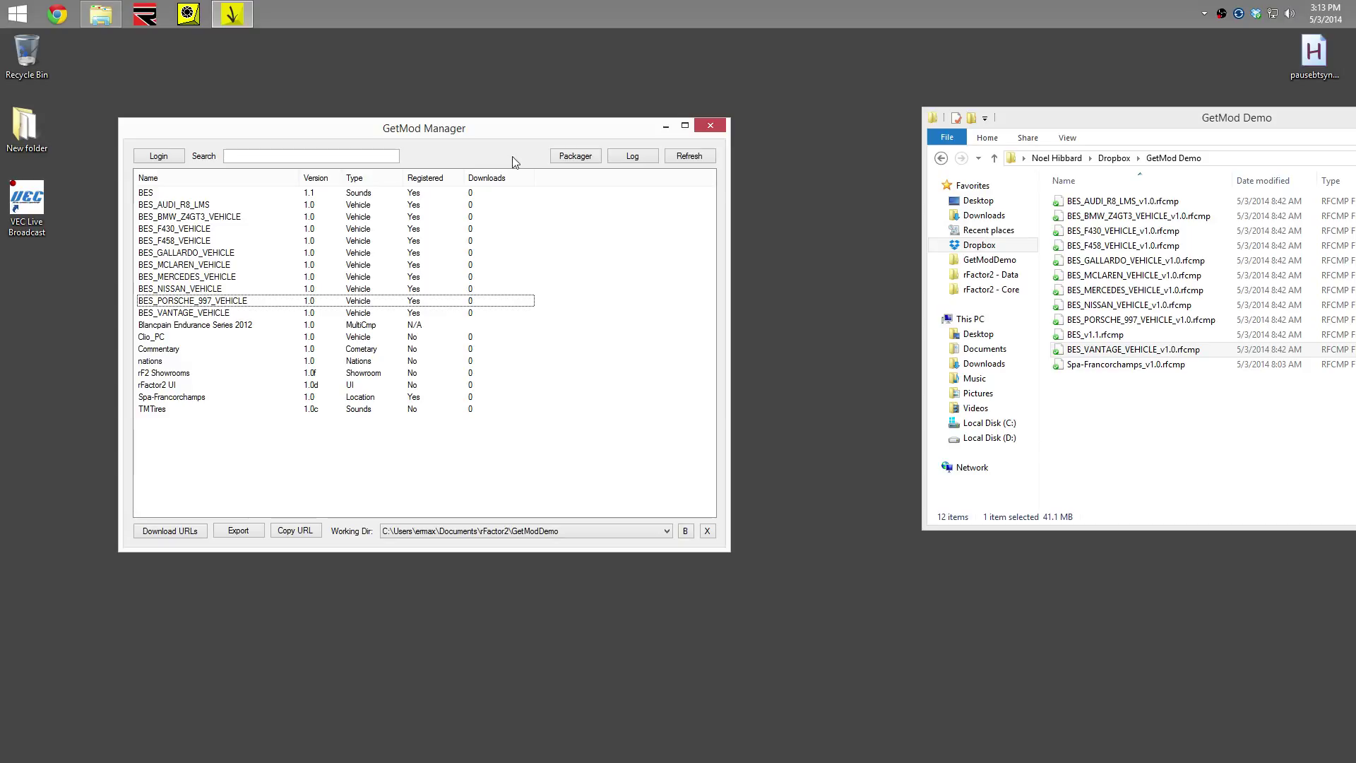
Start a new mod package in the rFactor2 packager named 'GetMod Demo'
left_click(575, 158)
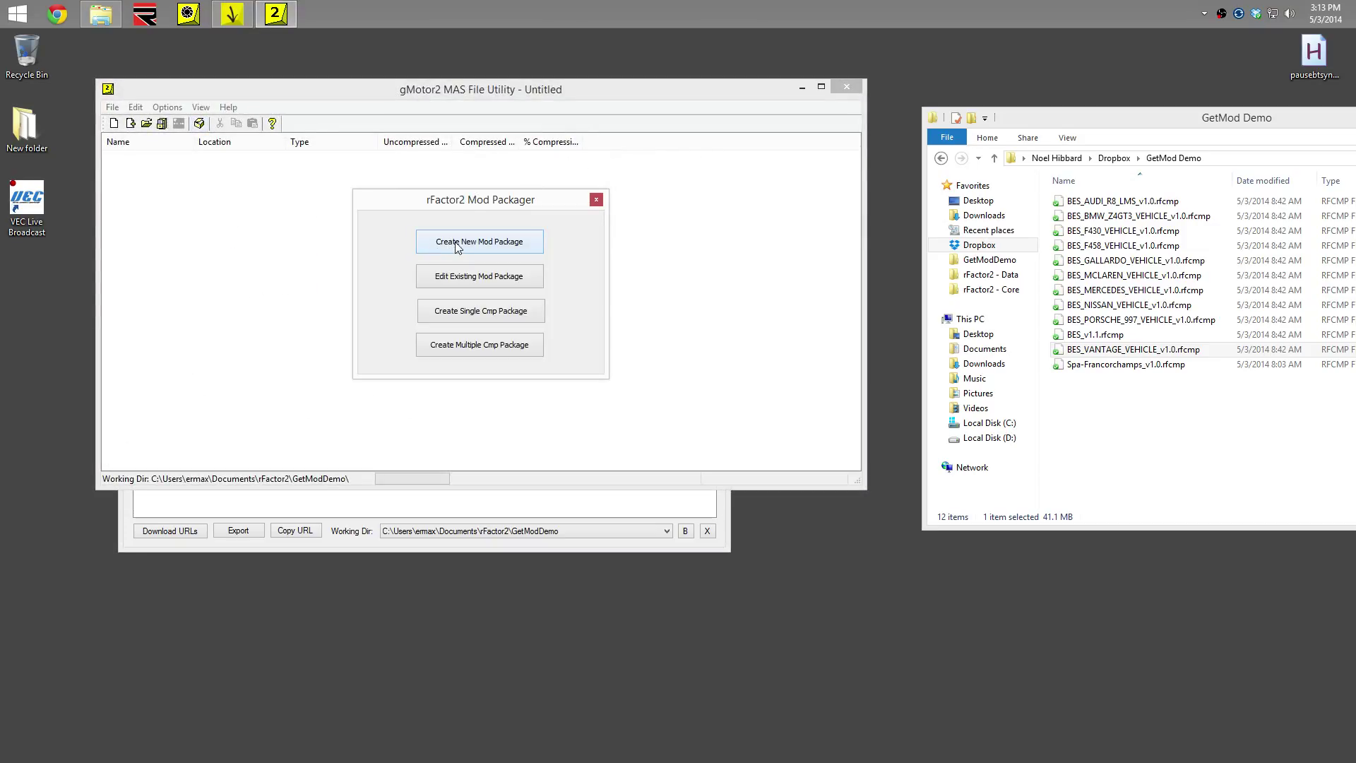
left_click(455, 243)
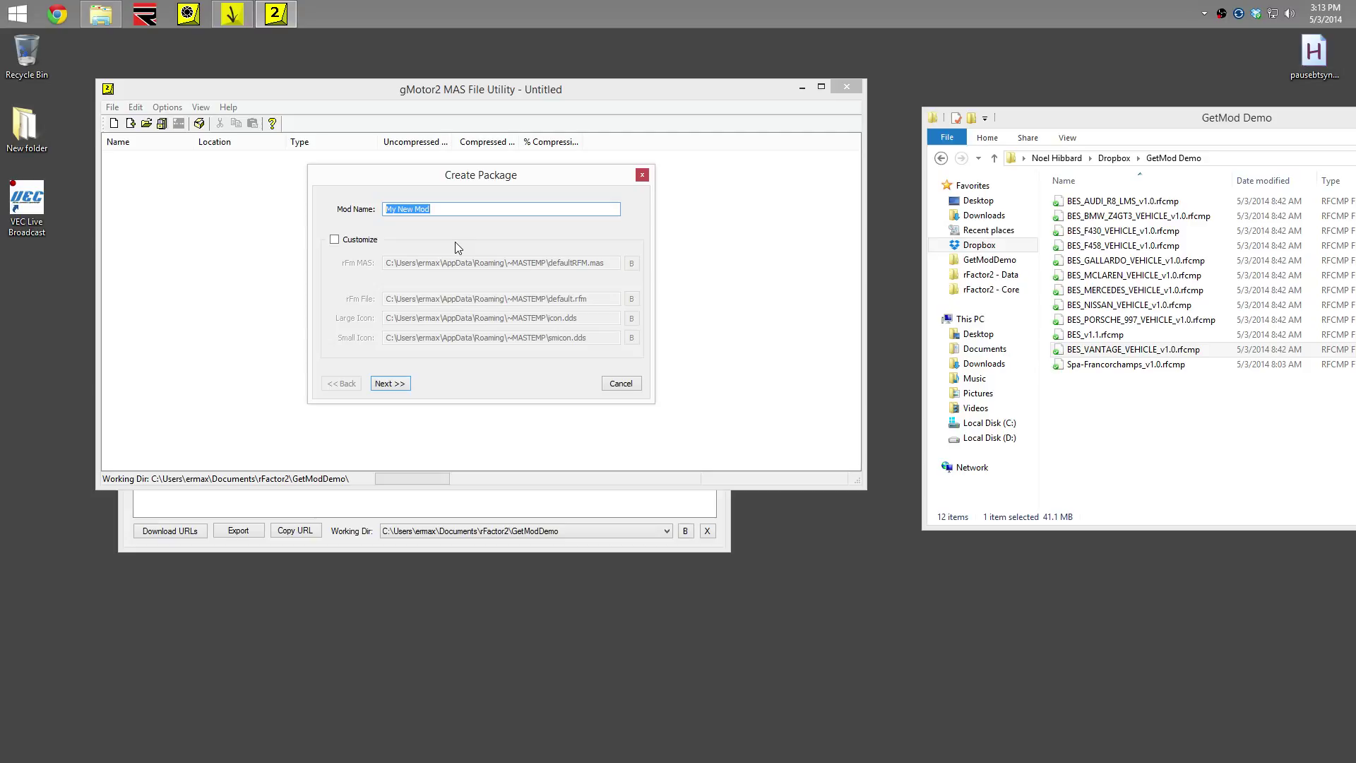
type("GetMod Demo")
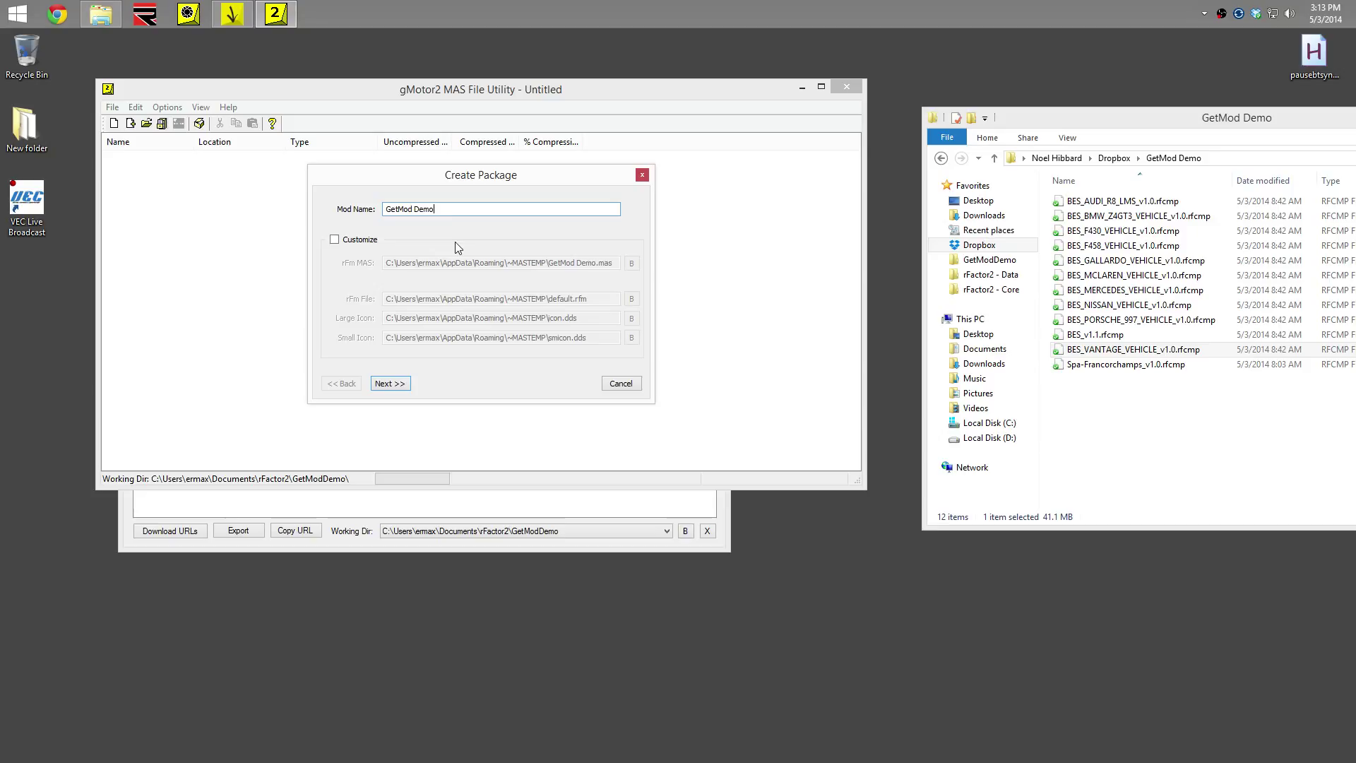
left_click_drag(426, 206, 371, 208)
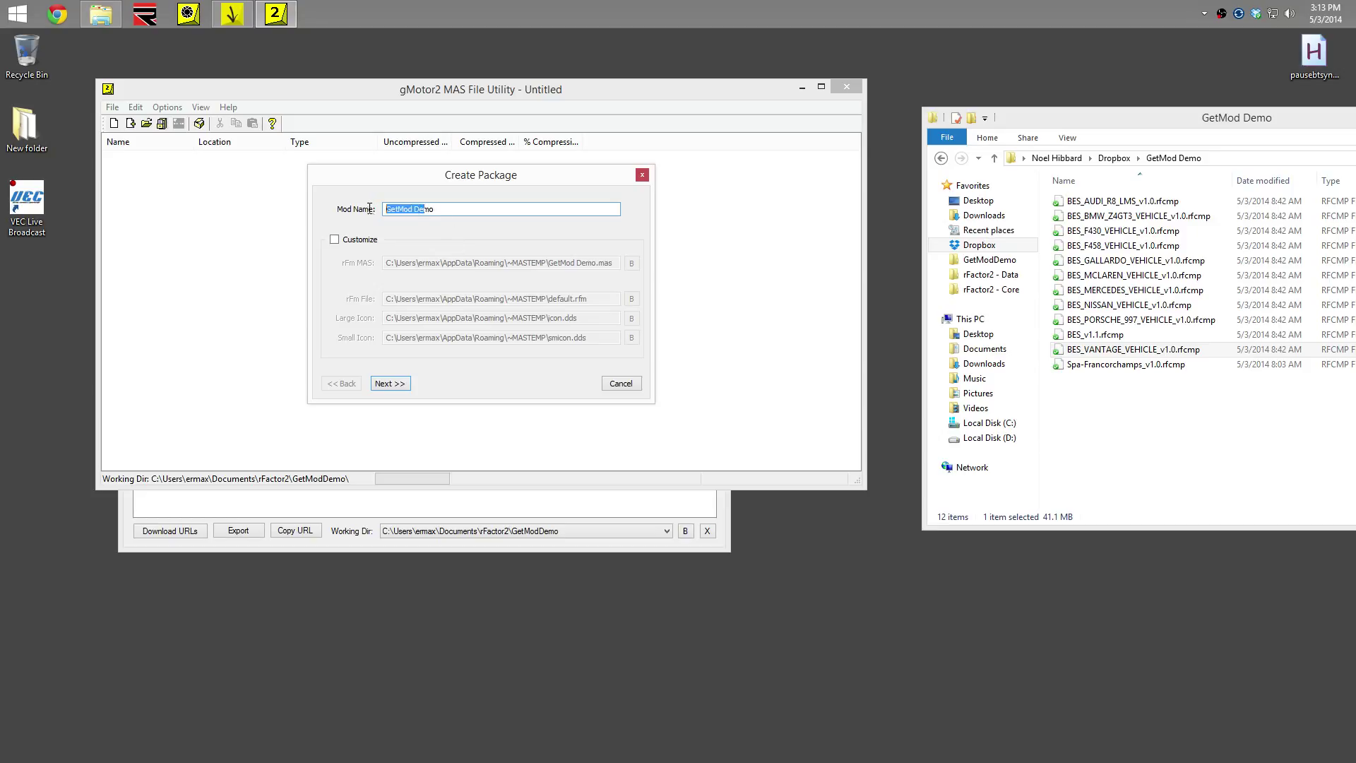
left_click(446, 210)
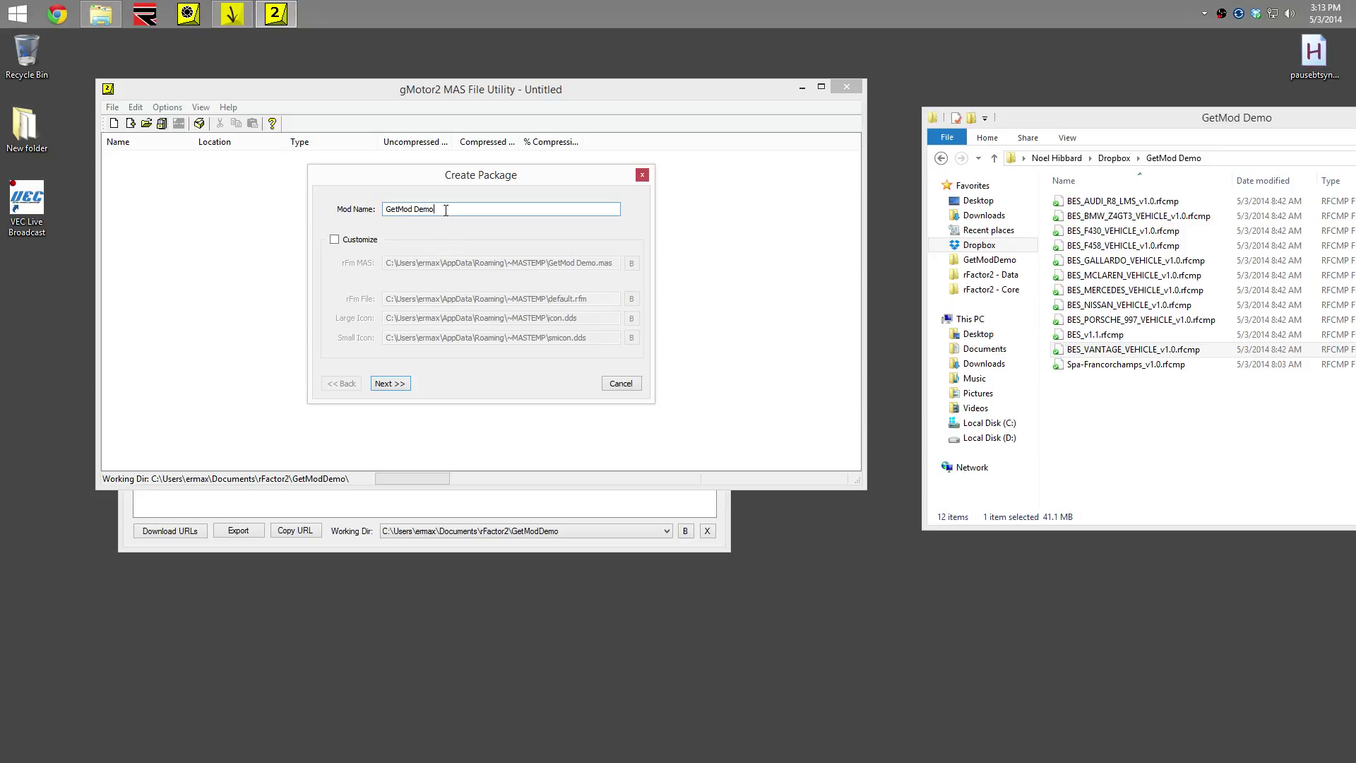
Include the Spa-Francorchamps track, all BES vehicles and the BES sound component
left_click(389, 385)
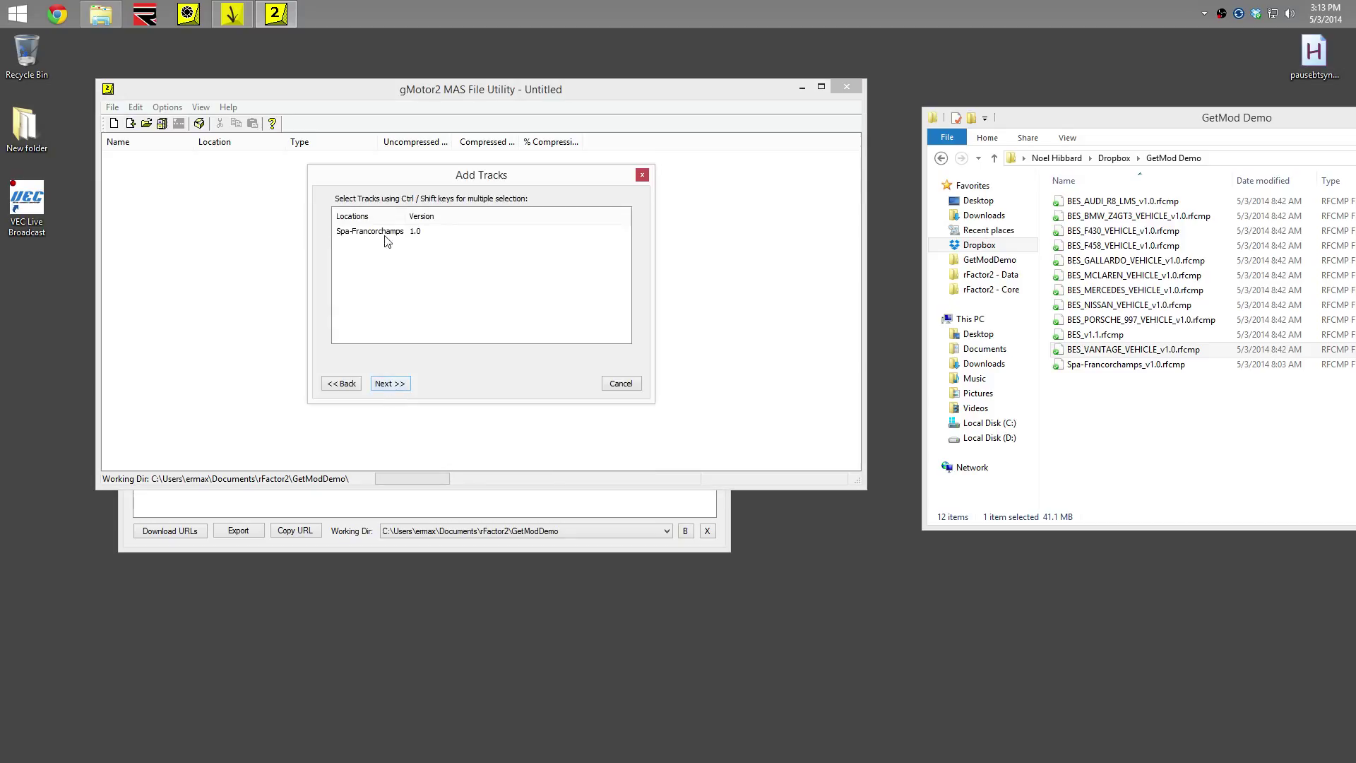
left_click(385, 233)
left_click(394, 385)
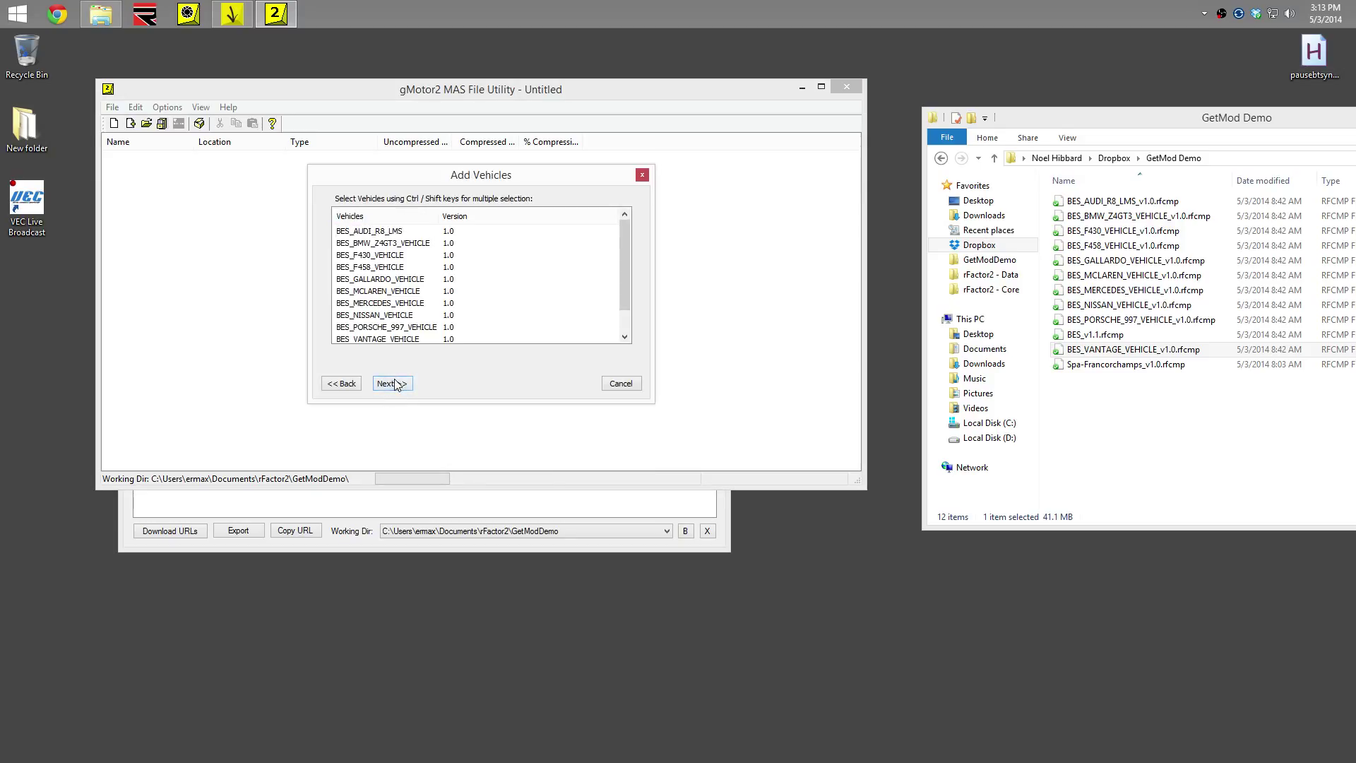
left_click(386, 232)
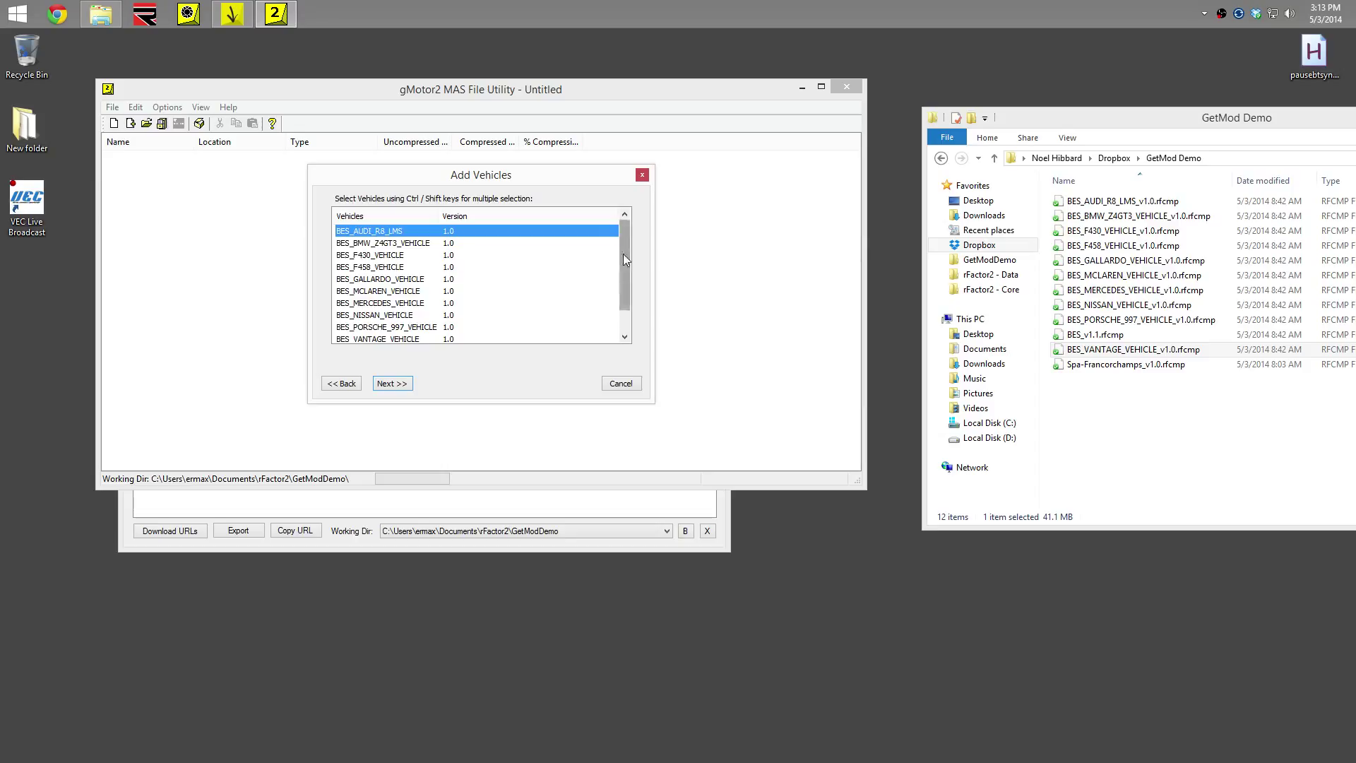
scroll(623, 253, "down", 1)
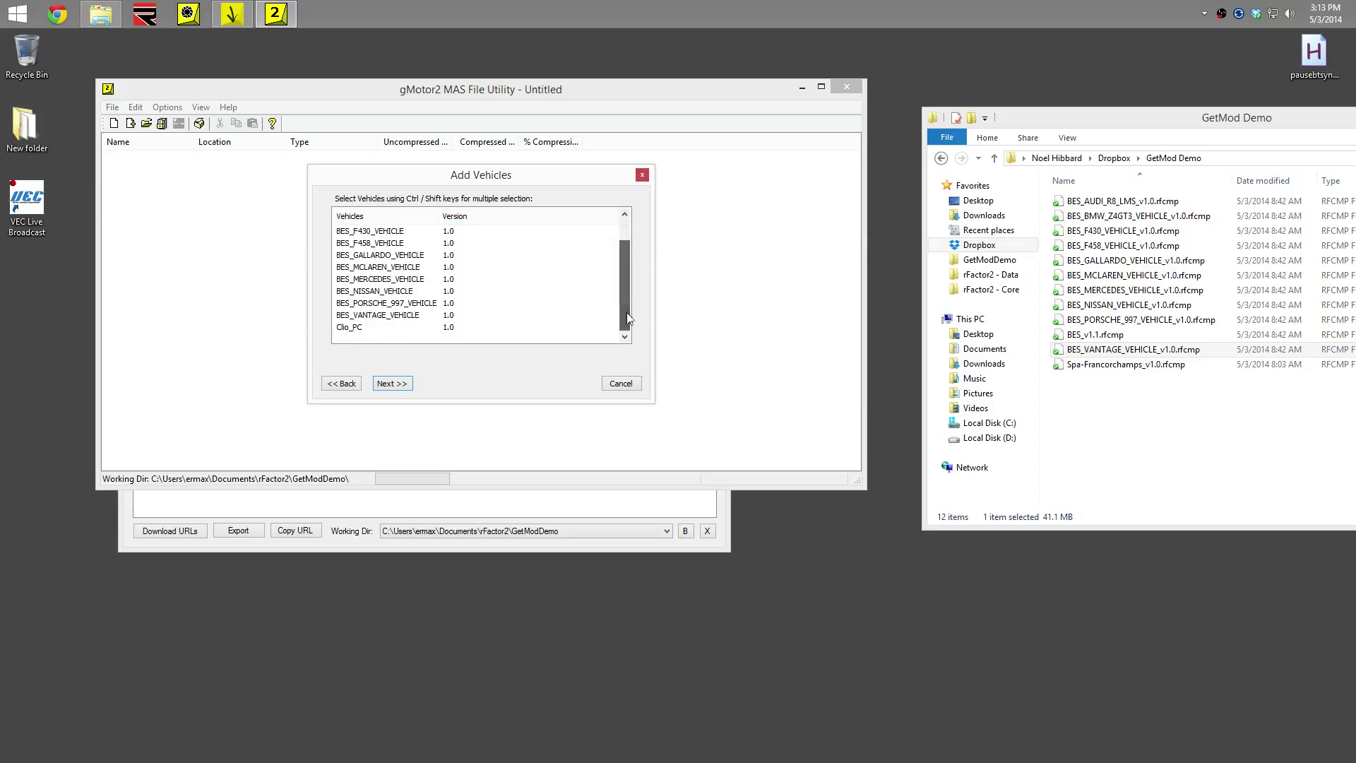
left_click(411, 318)
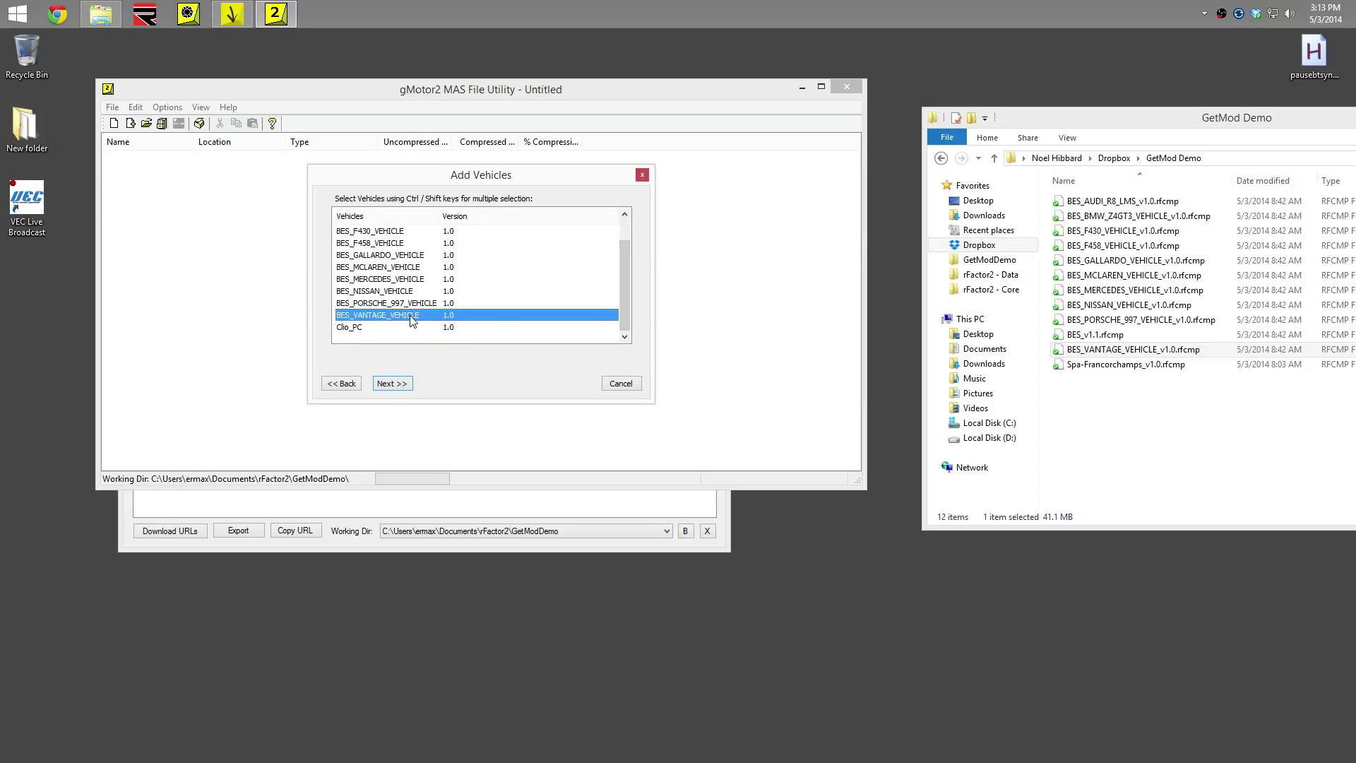
key("shift+Up")
key("shift+Home")
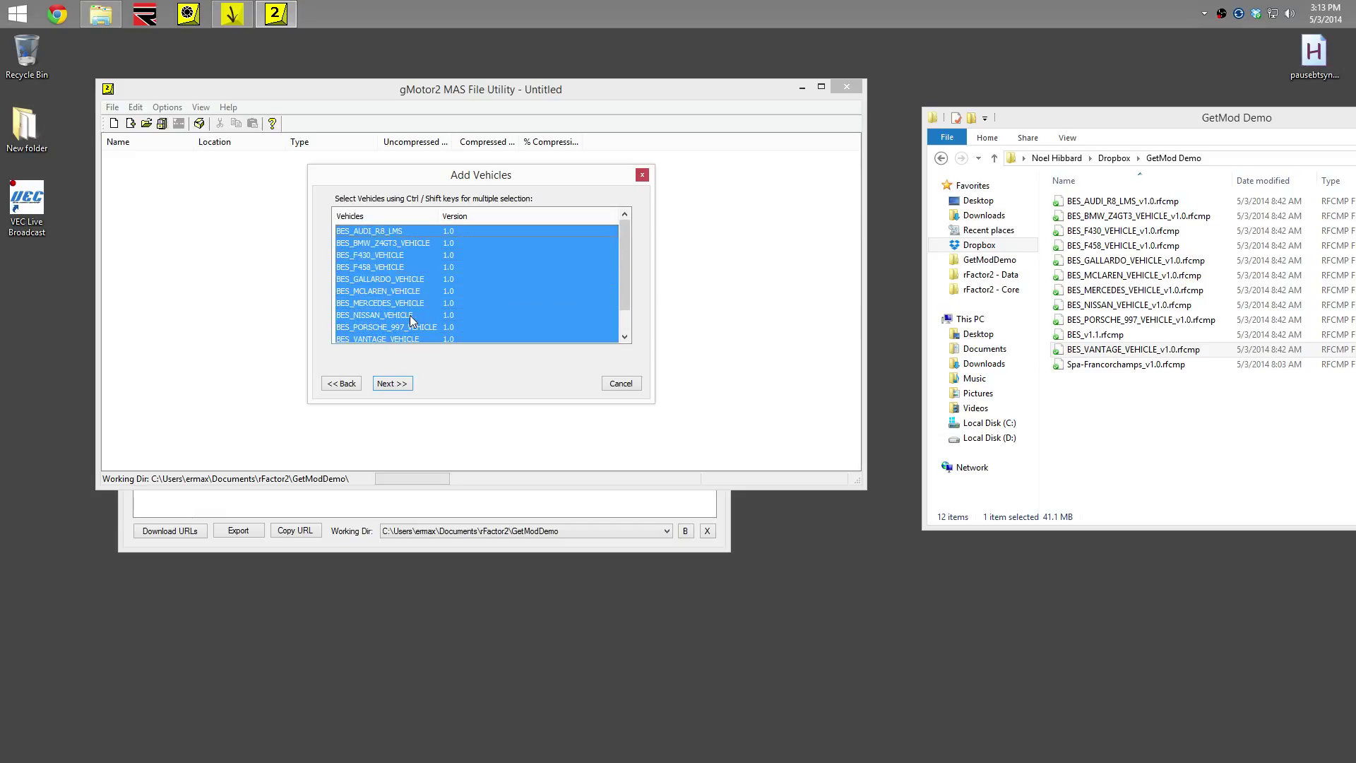
left_click(395, 382)
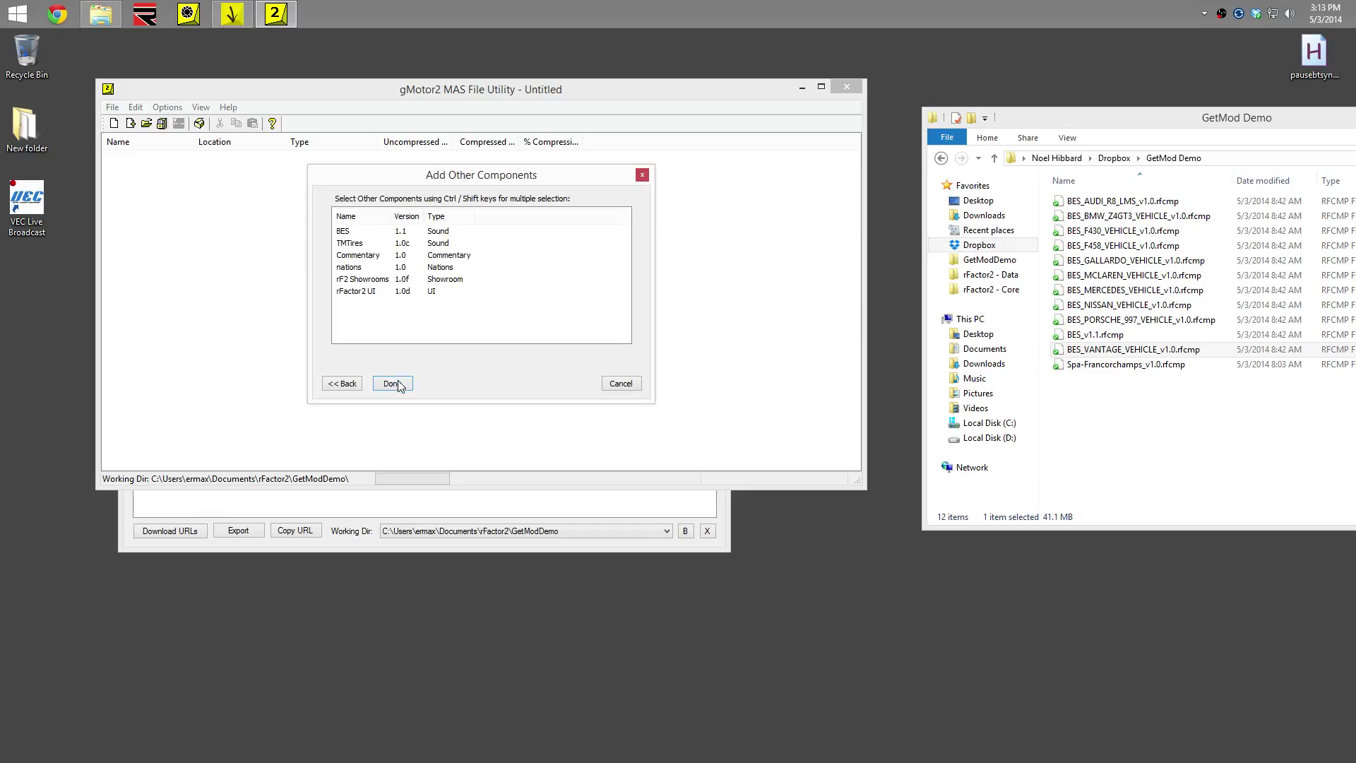
left_click(352, 231)
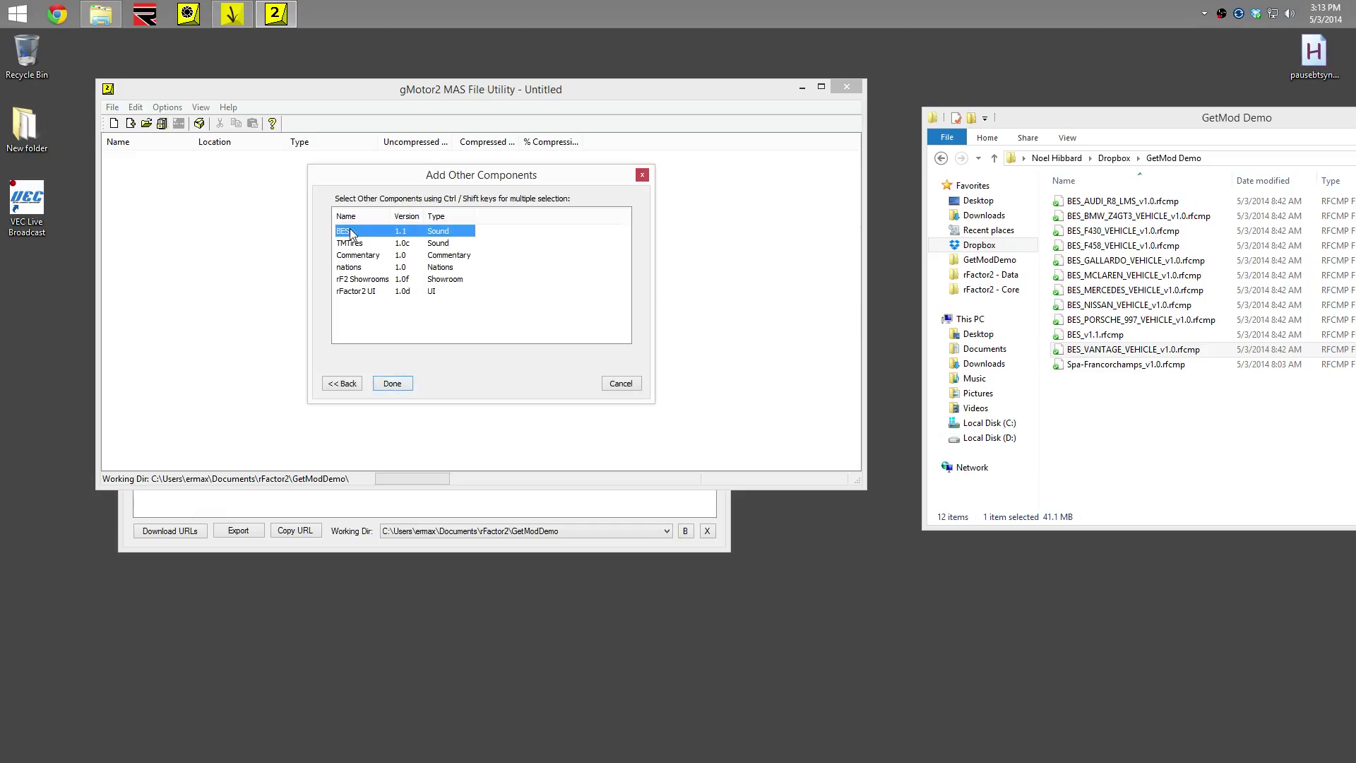
left_click(392, 383)
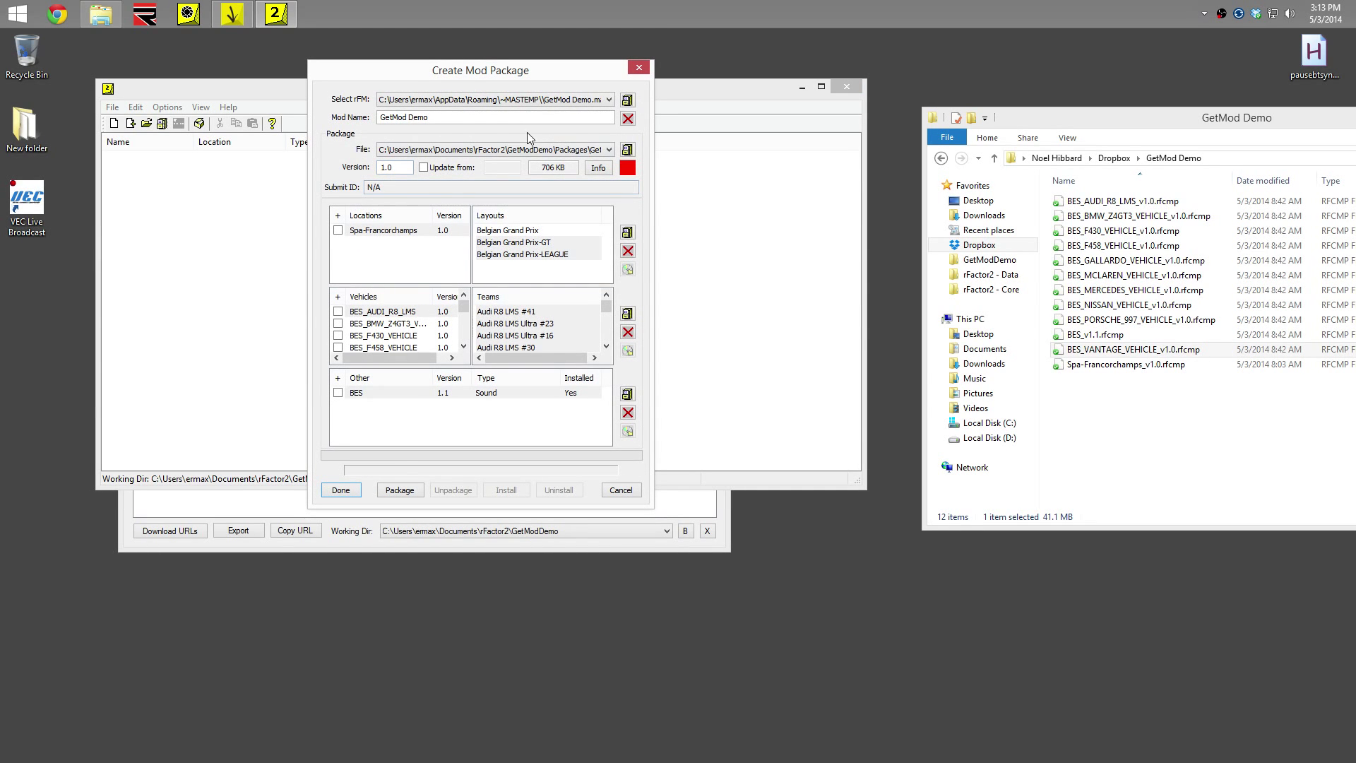
Save the package as GetMod_Demo.rfmod, build it, and close the packager
left_click(627, 150)
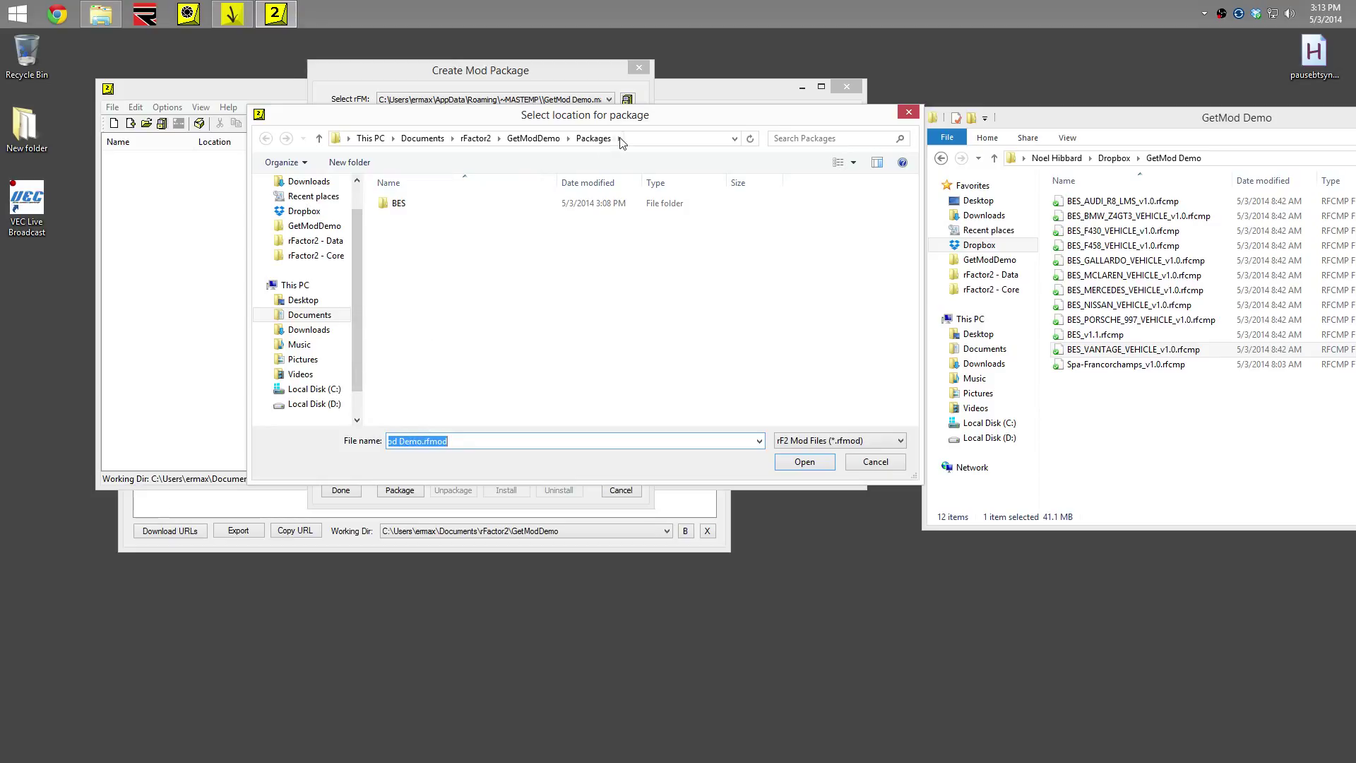
left_click_drag(439, 441, 329, 446)
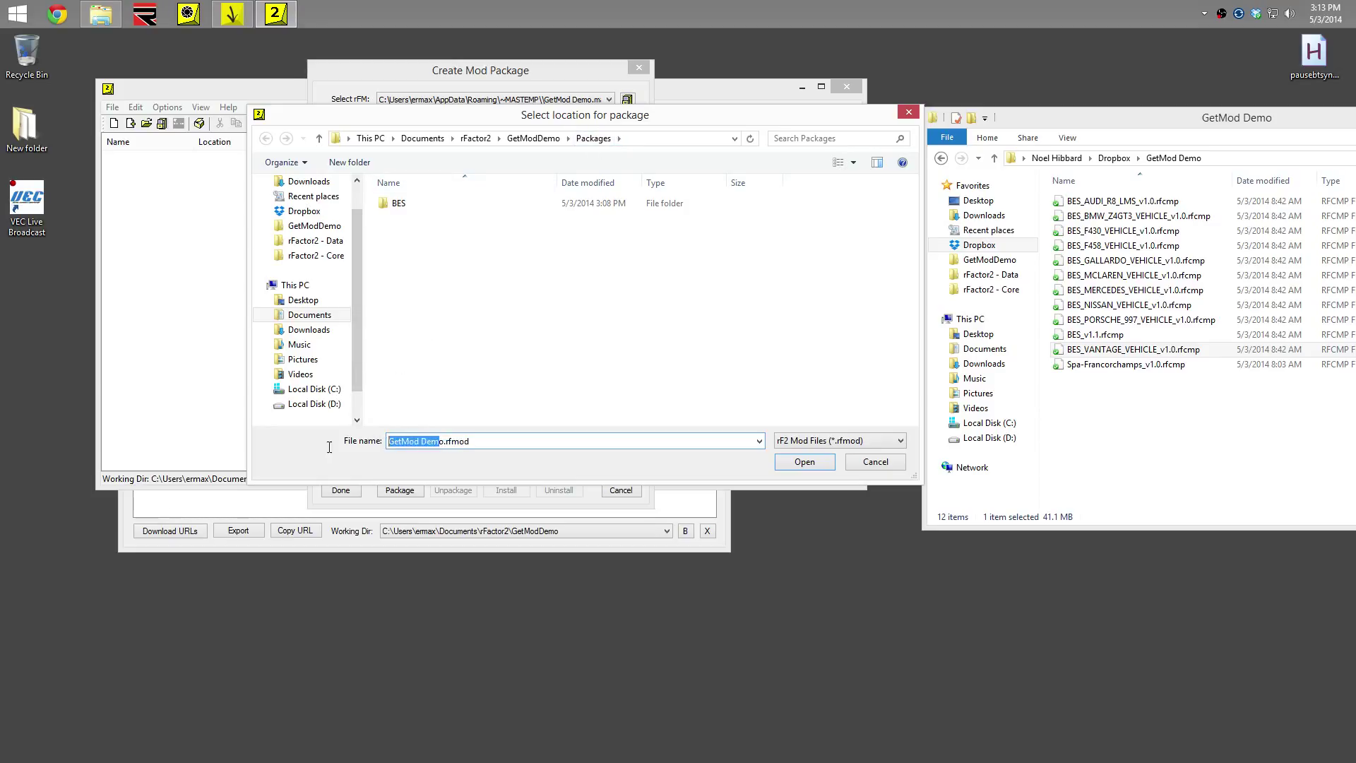
left_click(423, 441)
type("_")
left_click(804, 461)
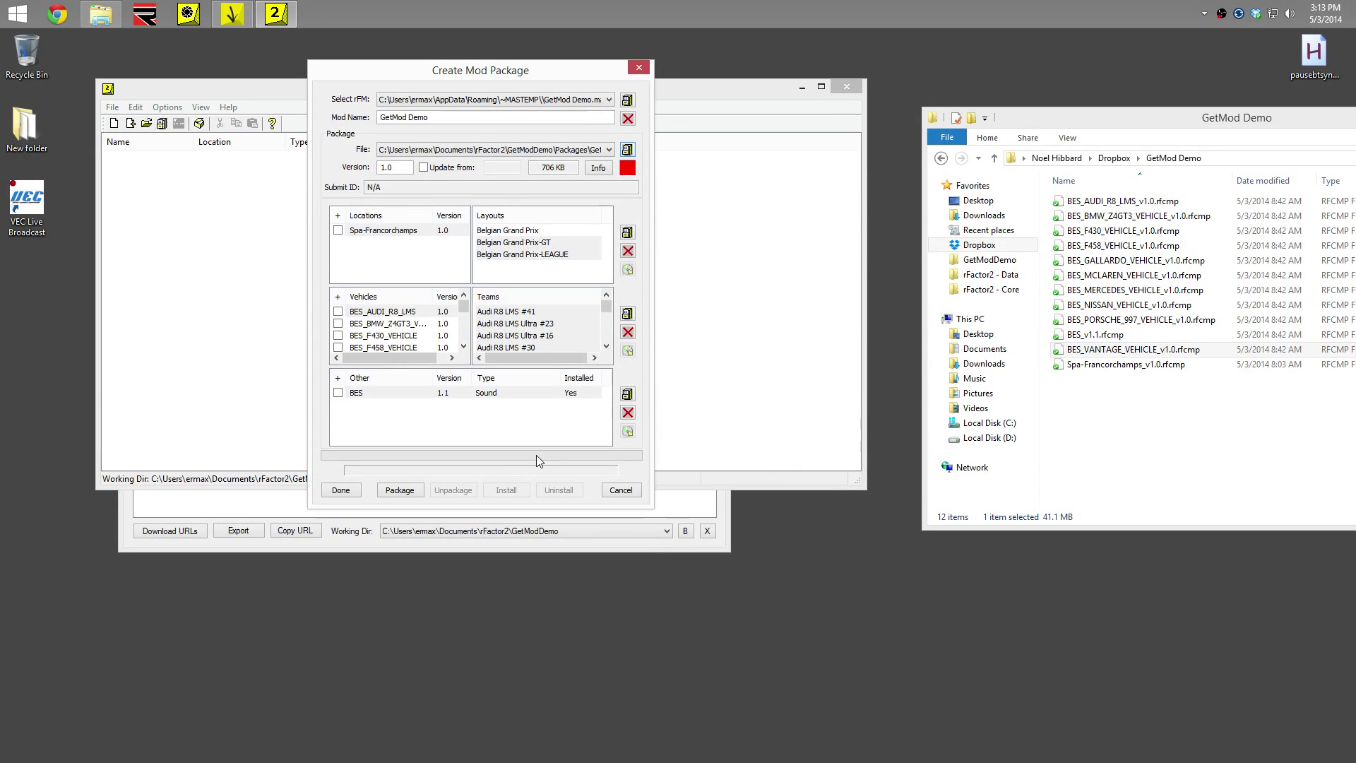
left_click(395, 491)
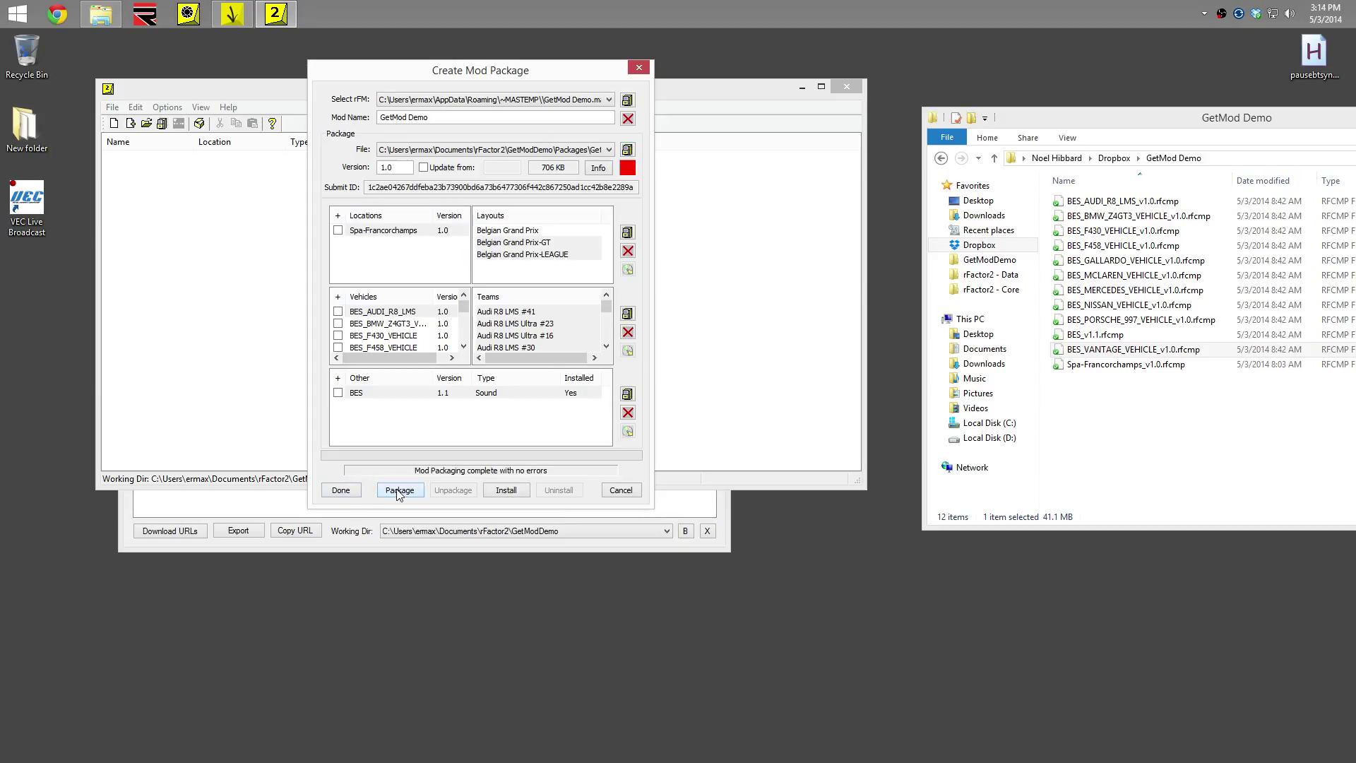
left_click(341, 491)
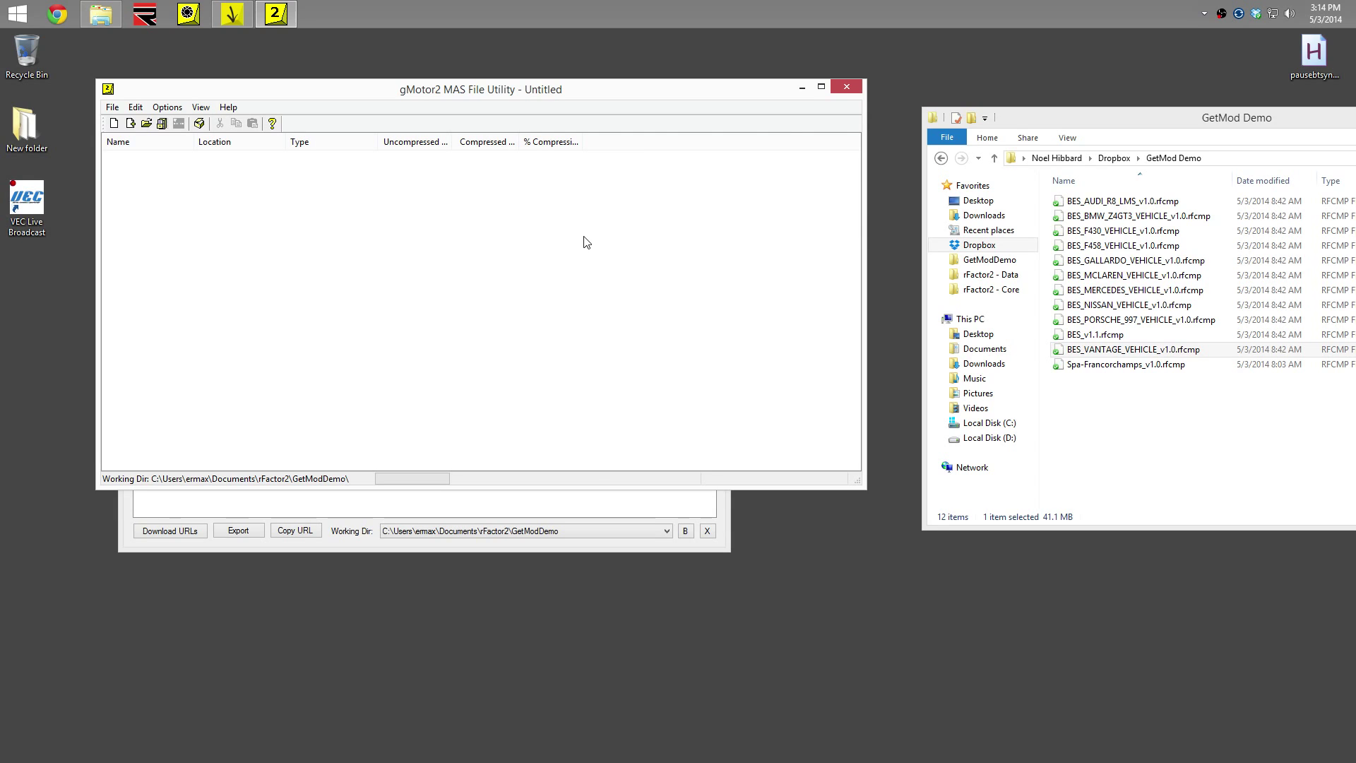
Close gMotor2 and GetMod Manager, then install GetMod Demo via rFactor2 Mod Manager
left_click(846, 89)
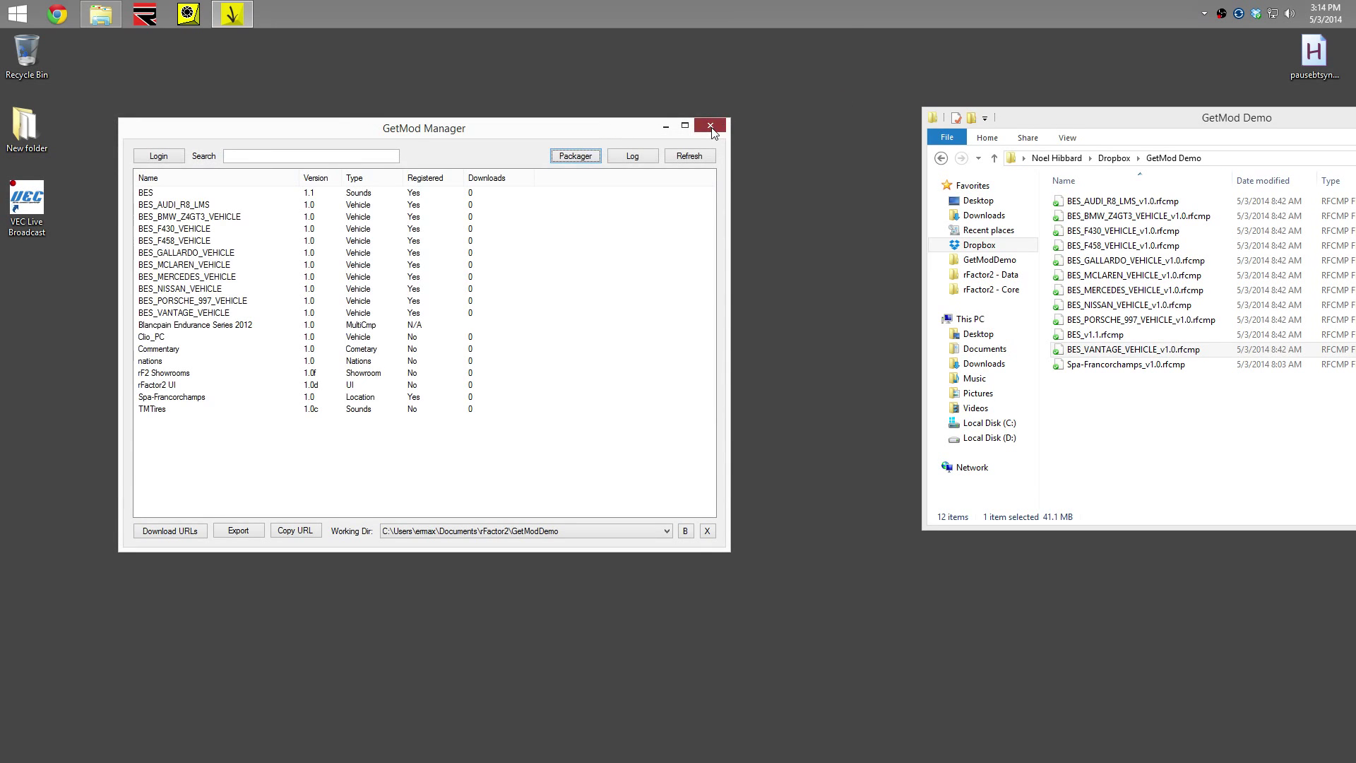
left_click(710, 129)
left_click(187, 16)
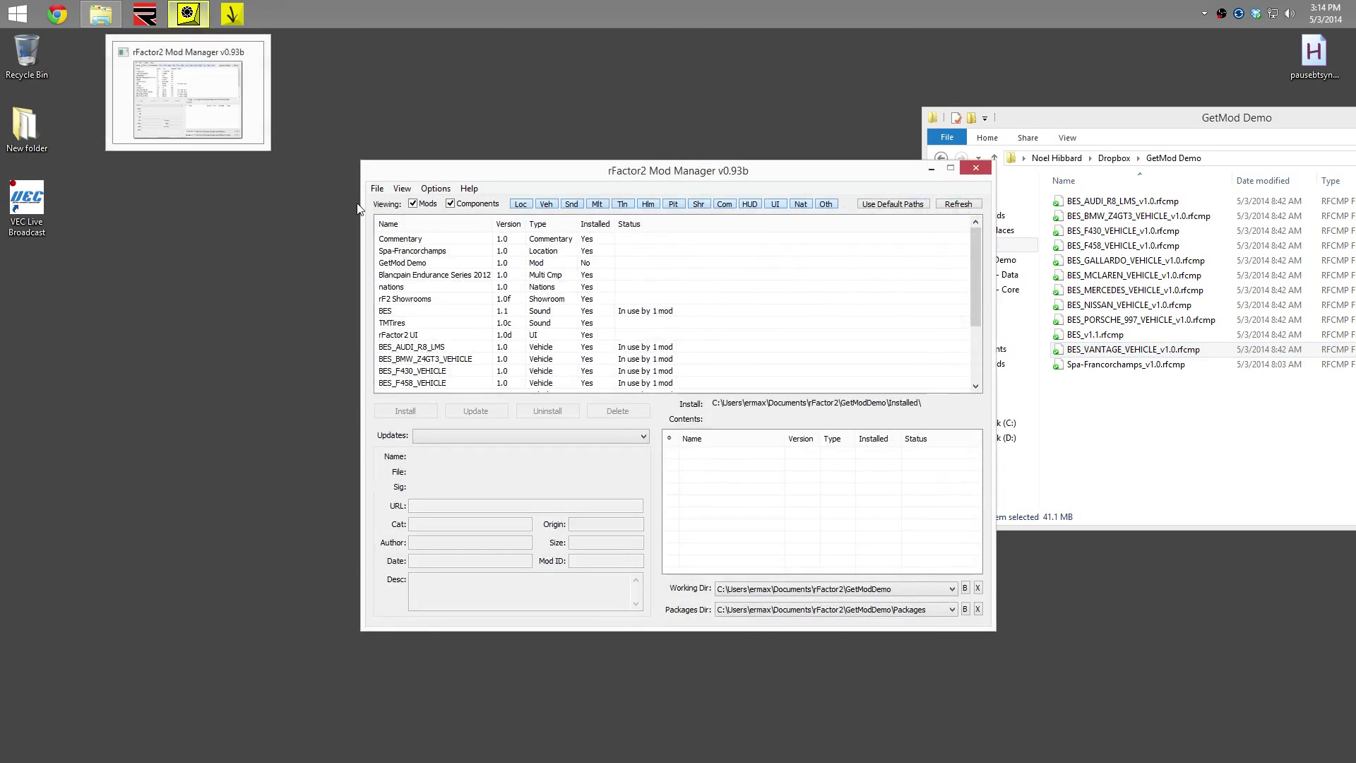
left_click(467, 206)
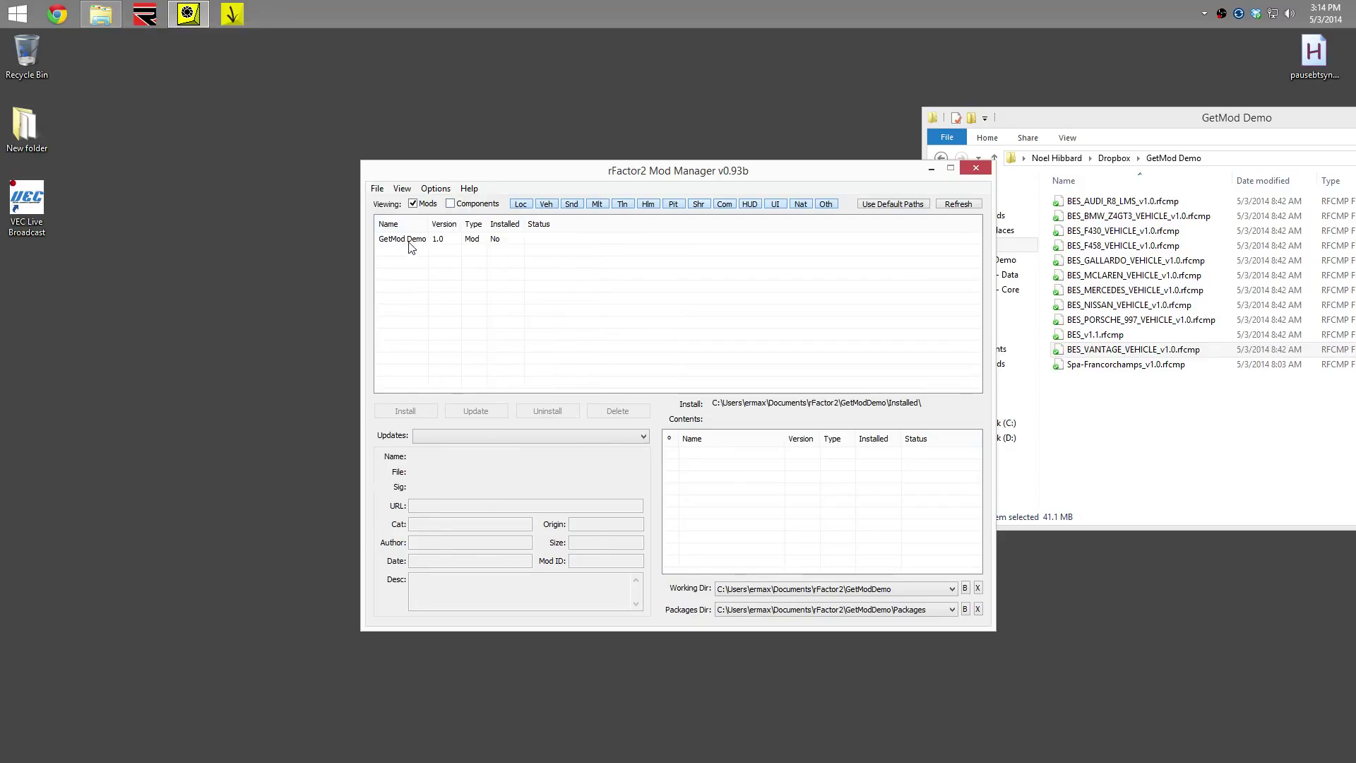
left_click(411, 241)
left_click(415, 412)
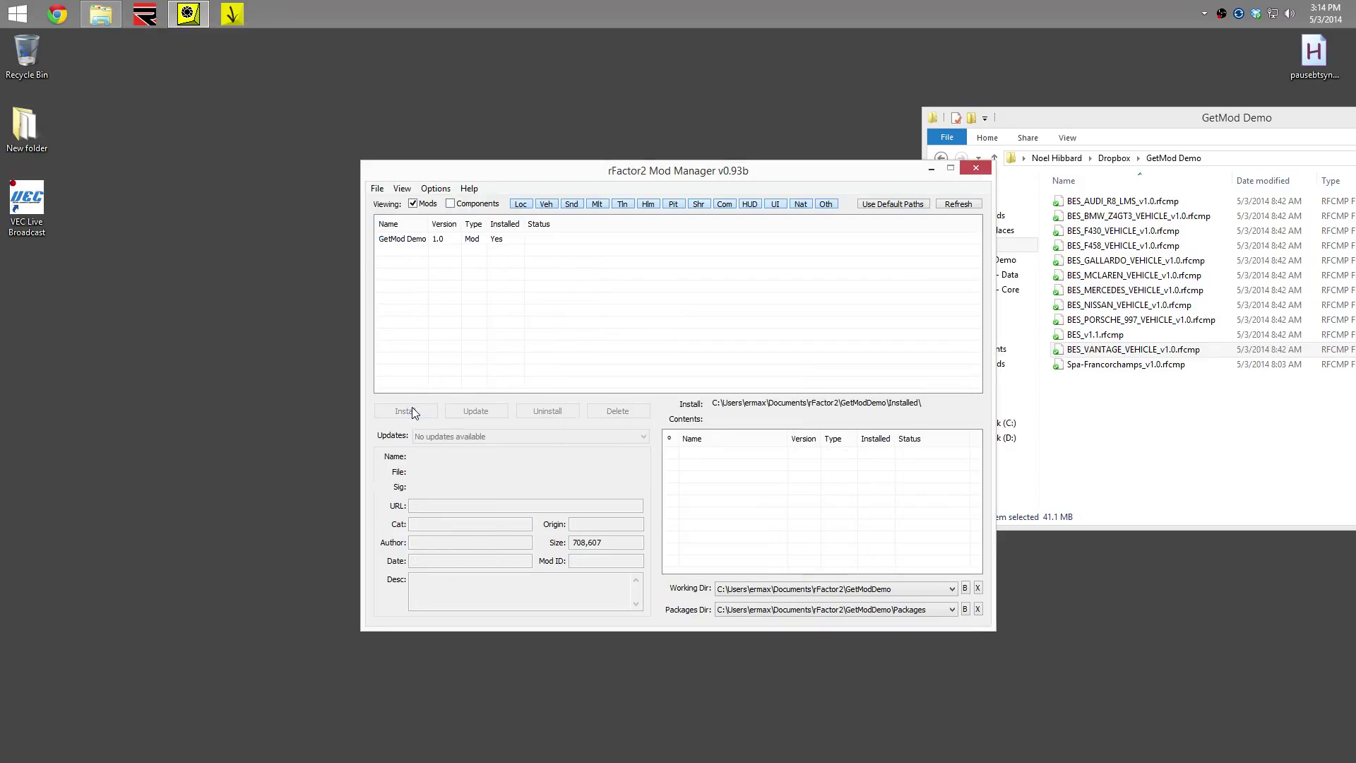
left_click(975, 168)
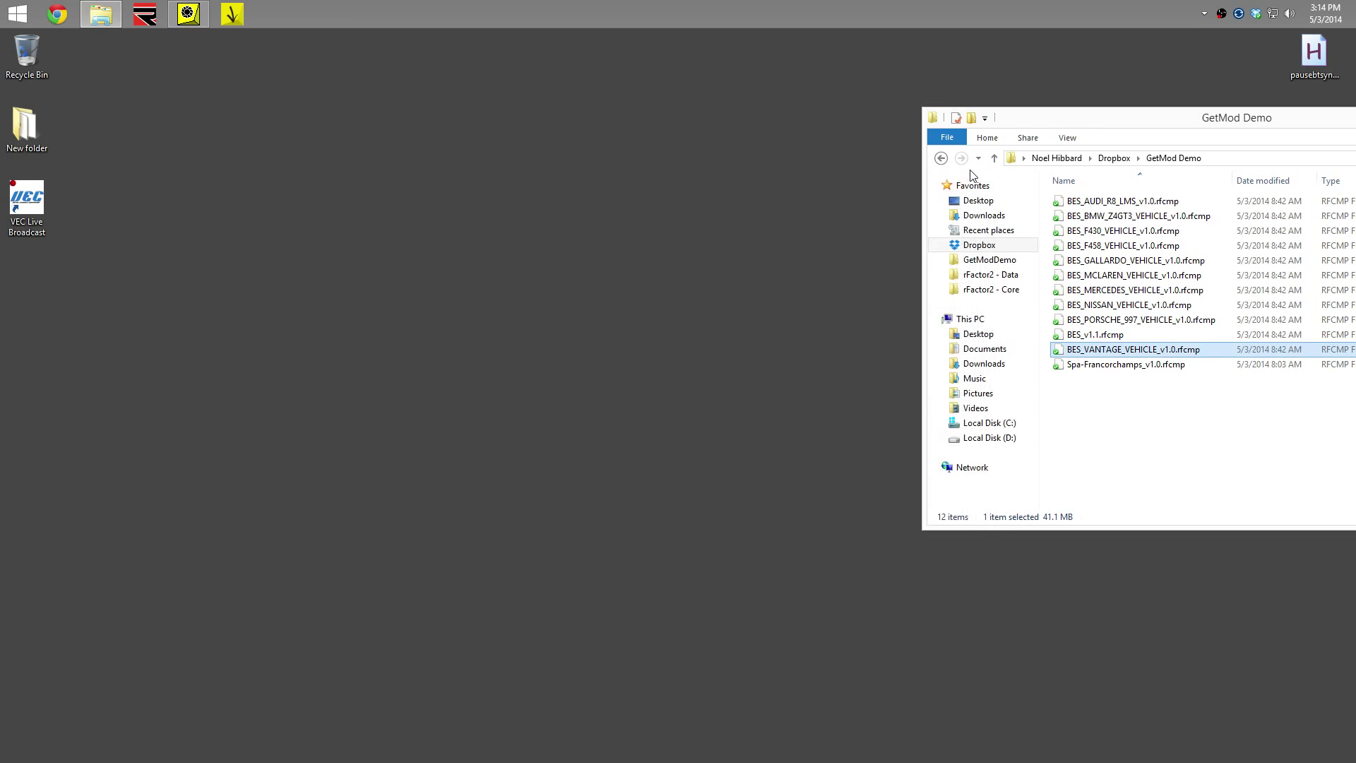
Host a GetMod Demo dedicated server from rFactor Launcher, keeping race name GetMod Demo, and load the Spa track
left_click(143, 15)
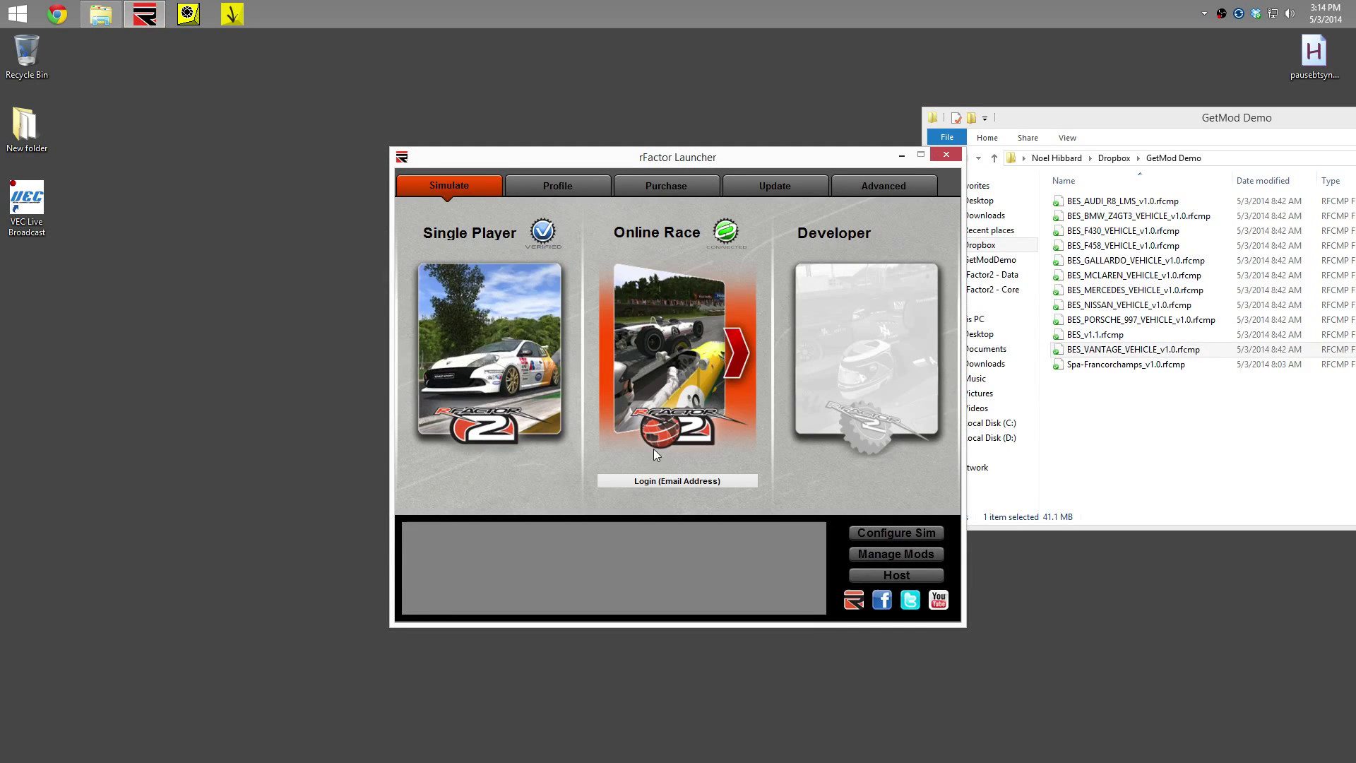
left_click(897, 574)
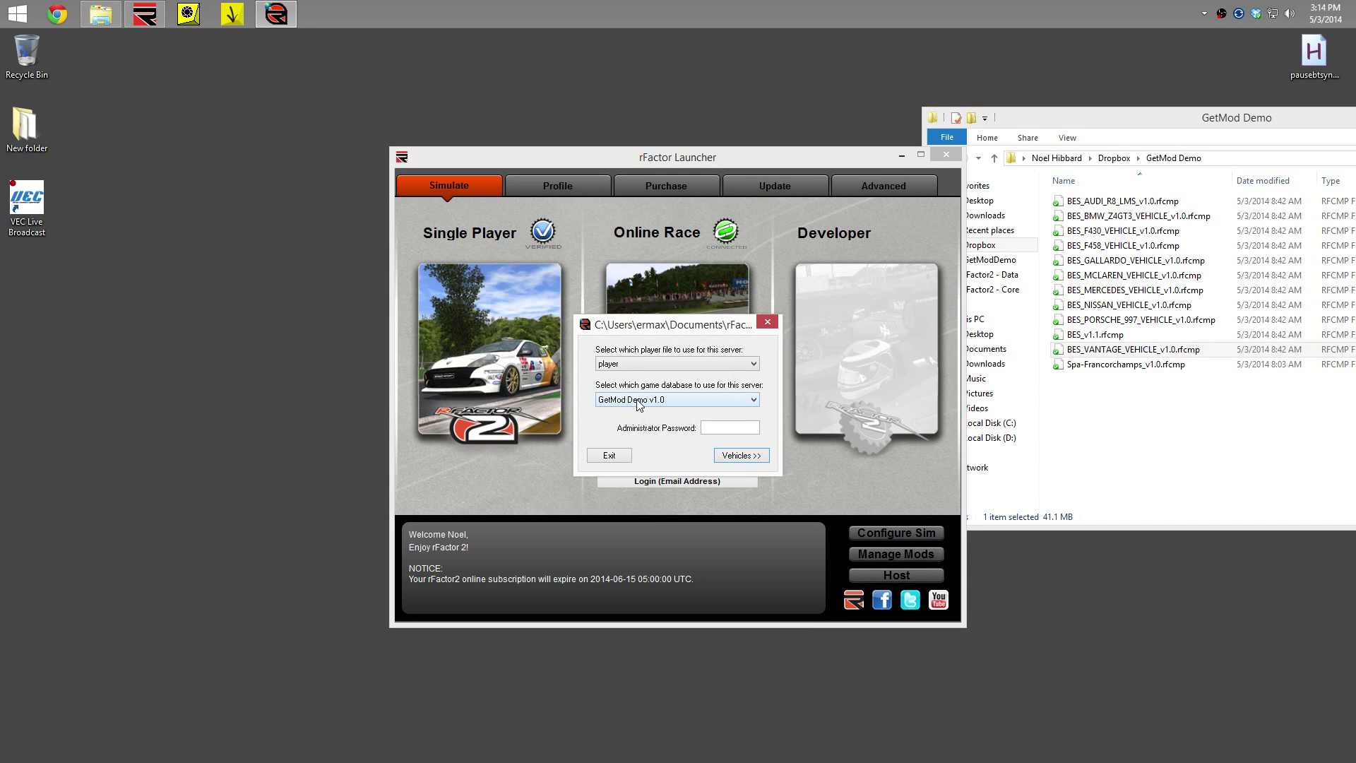
left_click(742, 458)
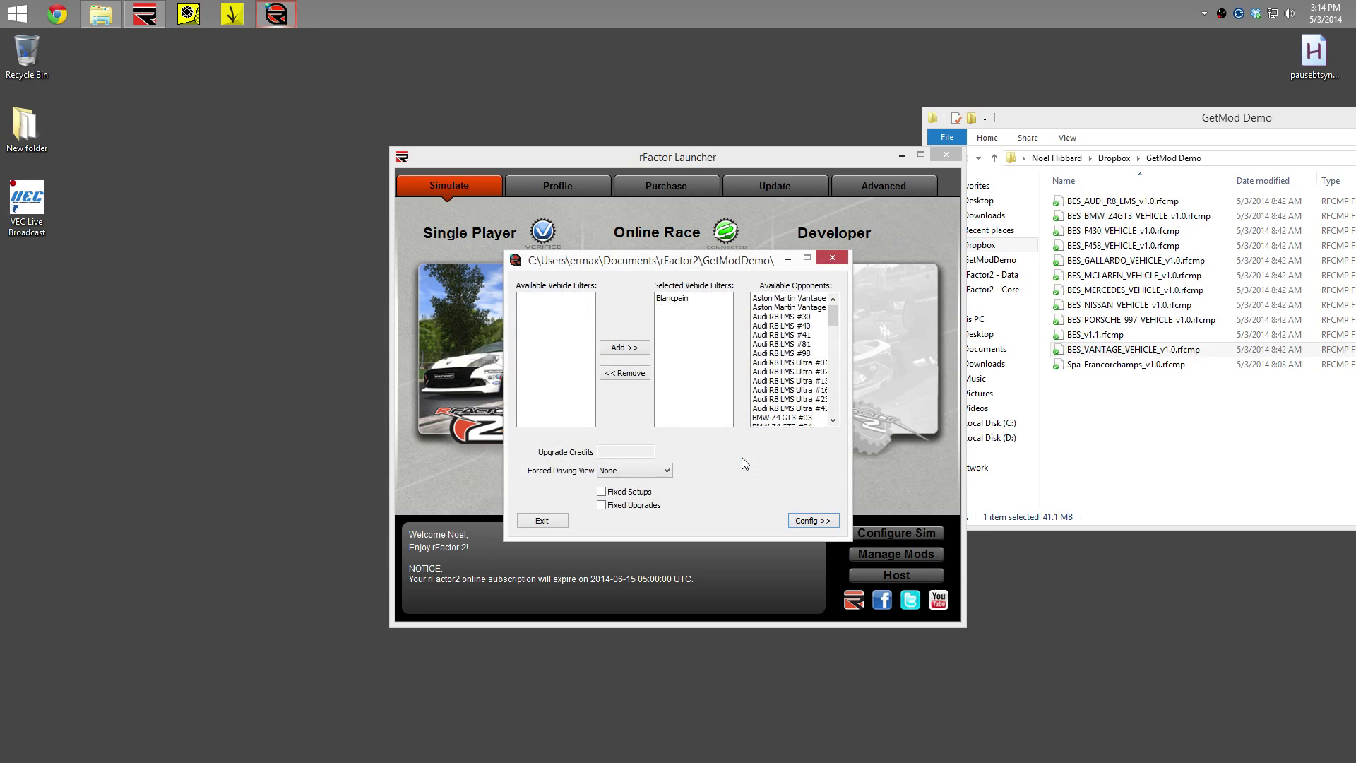
left_click(806, 523)
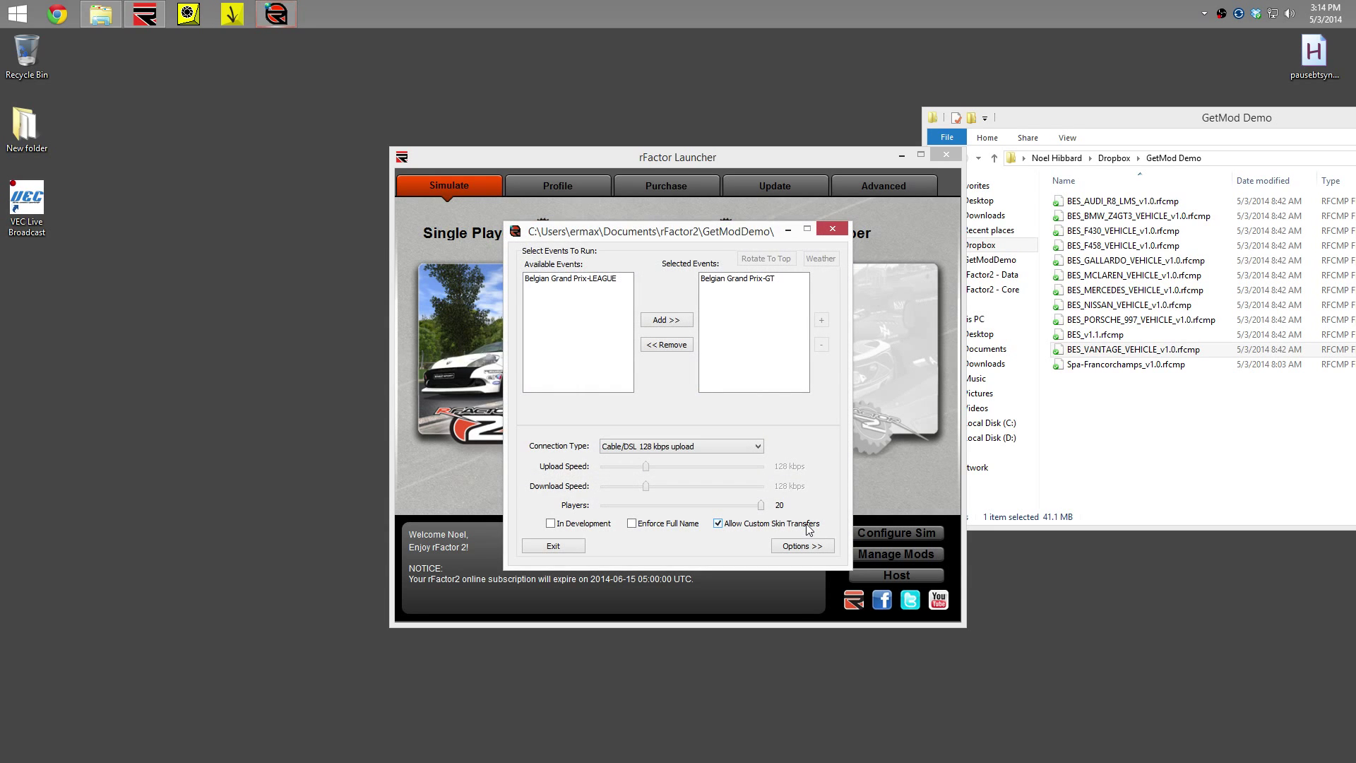
left_click(816, 550)
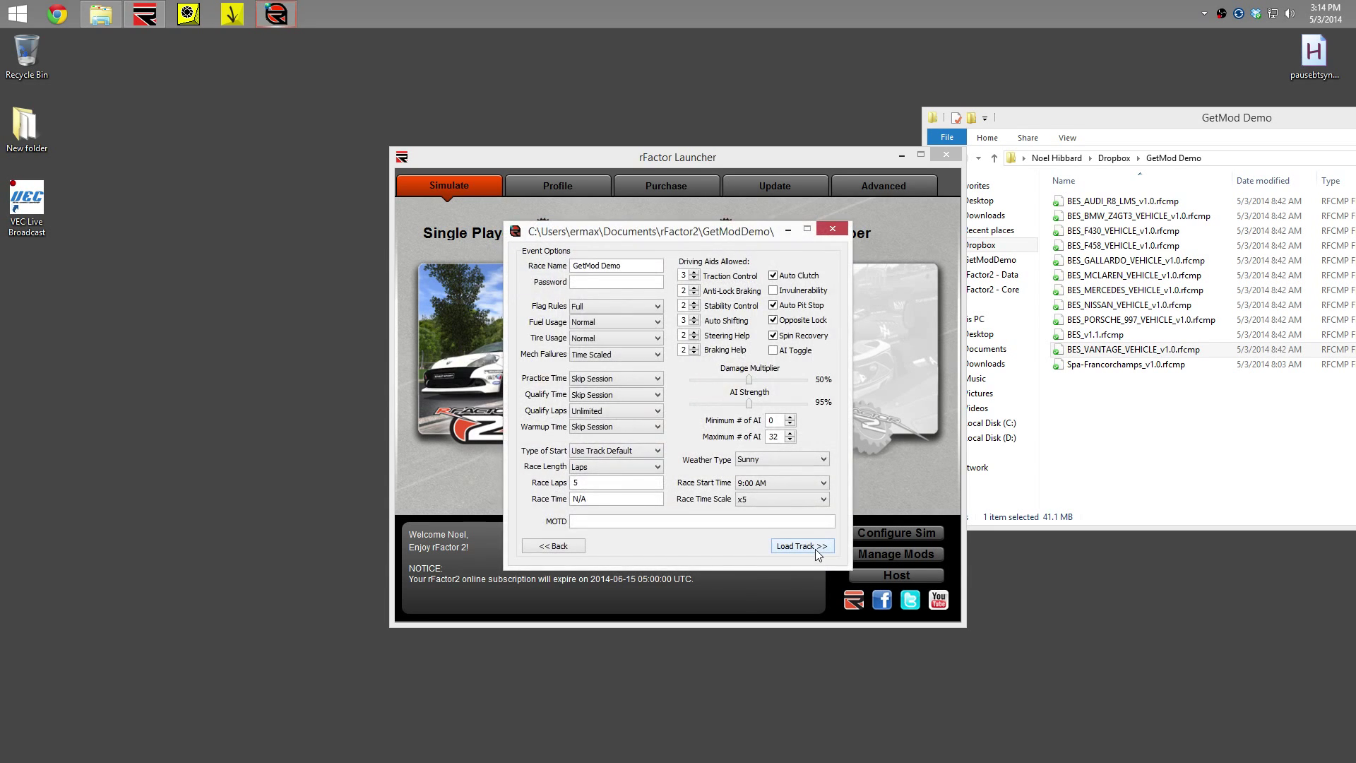
left_click_drag(631, 269, 551, 269)
left_click(617, 281)
left_click(791, 545)
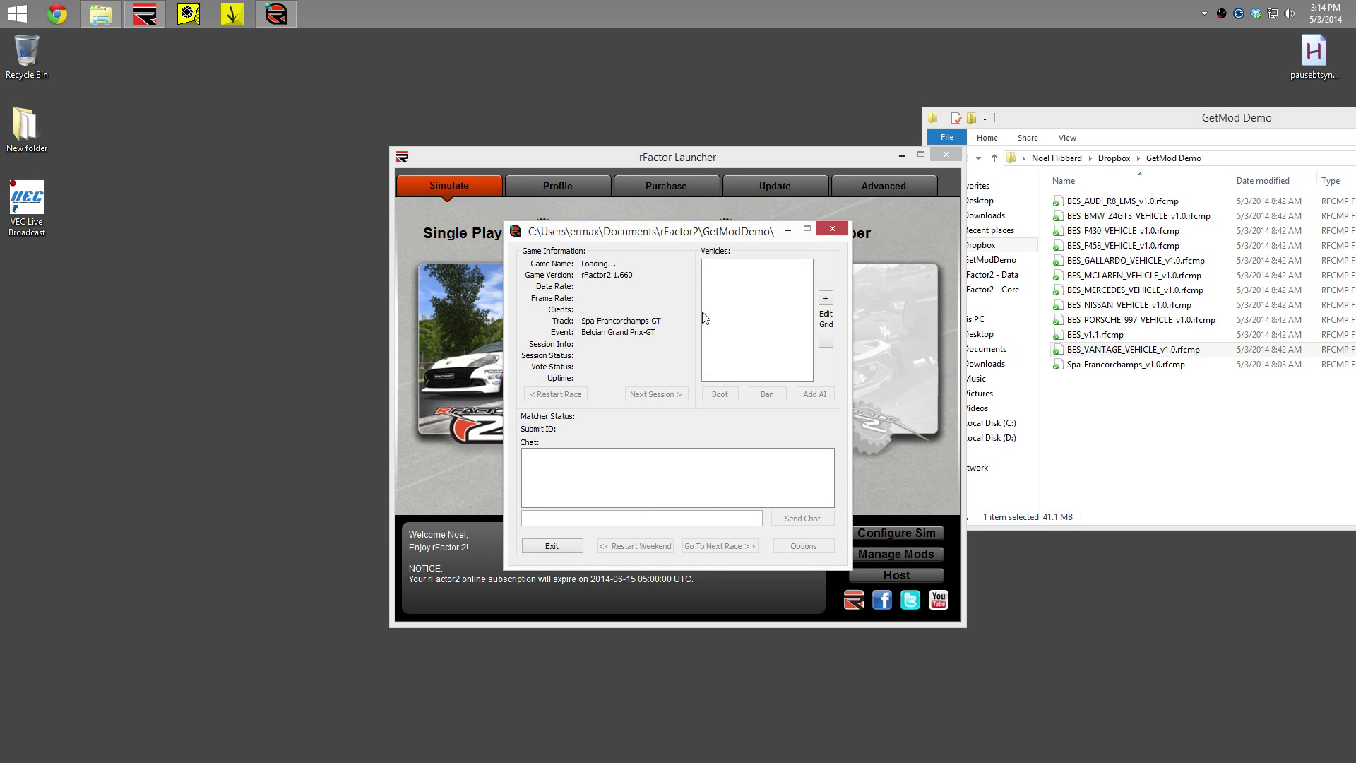
Move the server window to the left screen edge and close rFactor Launcher and File Explorer
left_click_drag(732, 235, 270, 197)
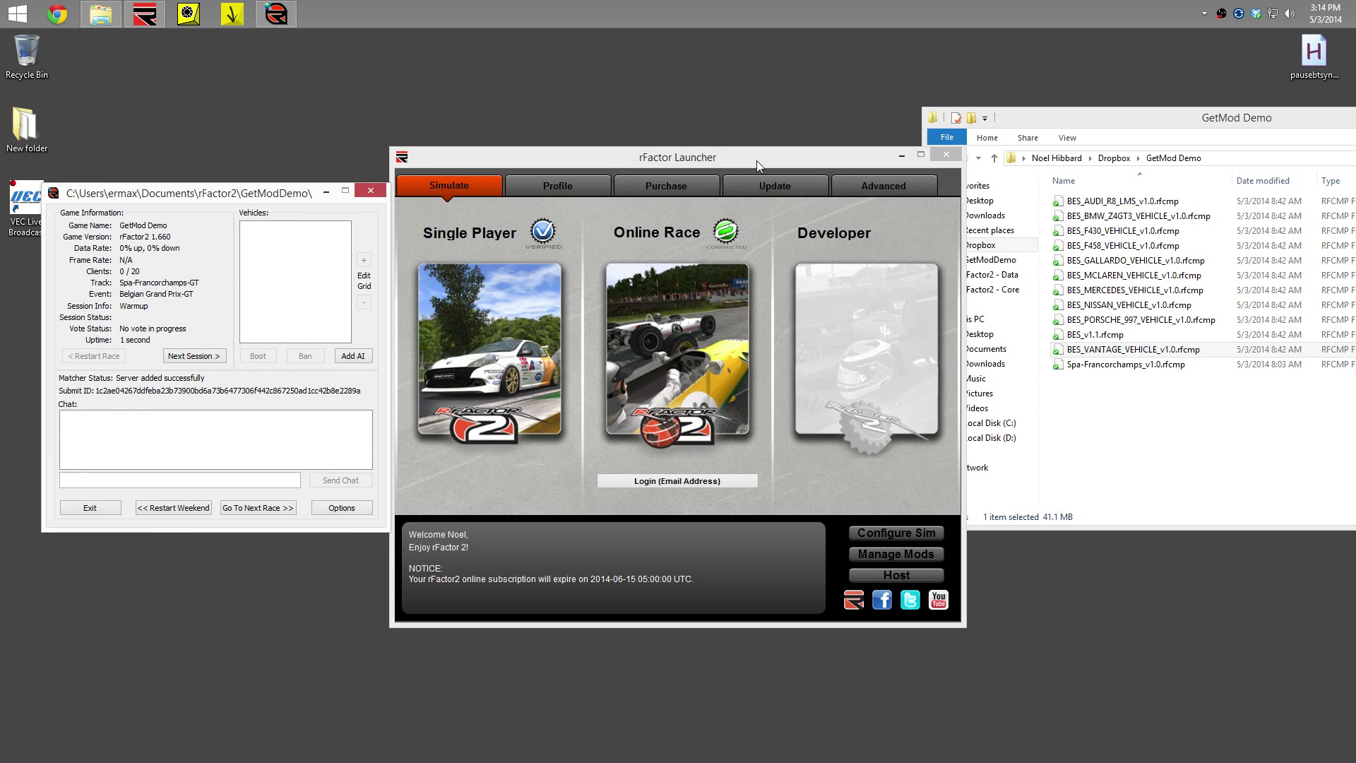
left_click(947, 155)
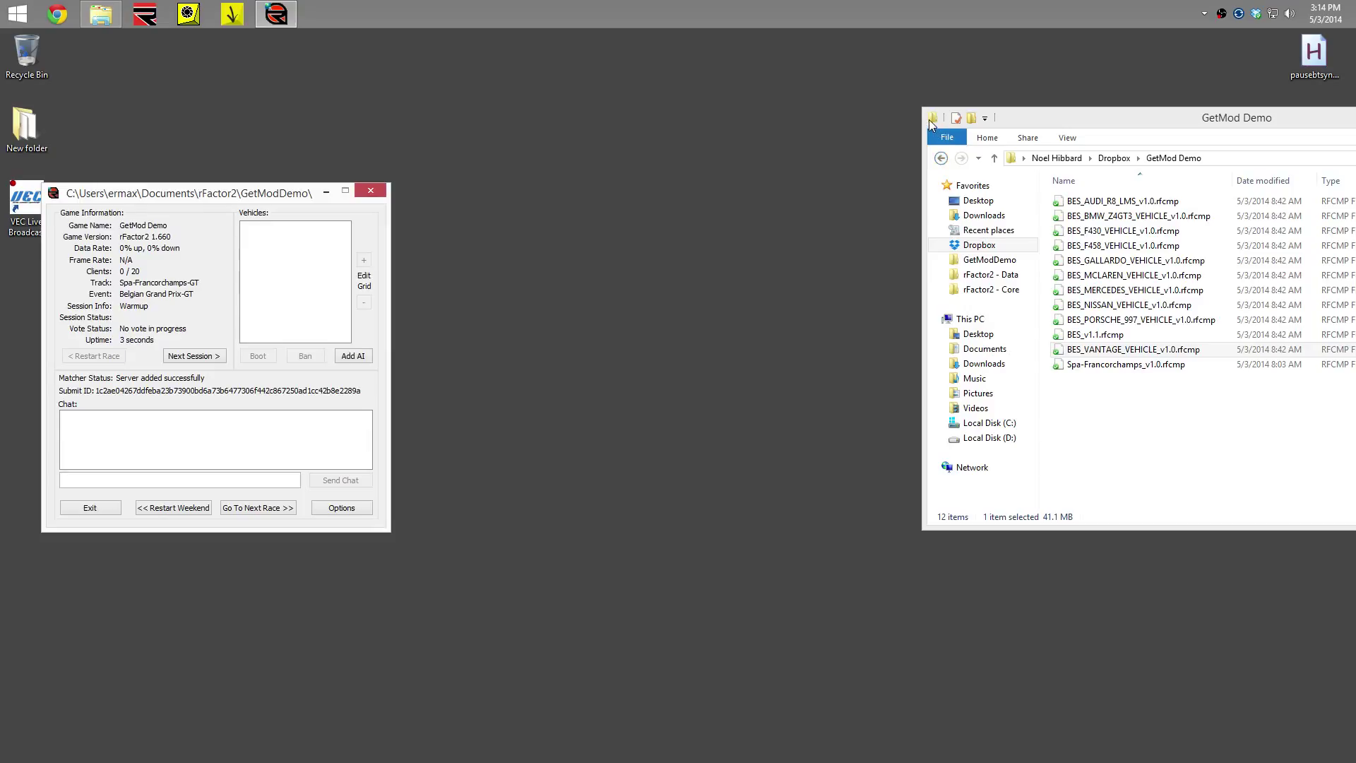
double_click(932, 118)
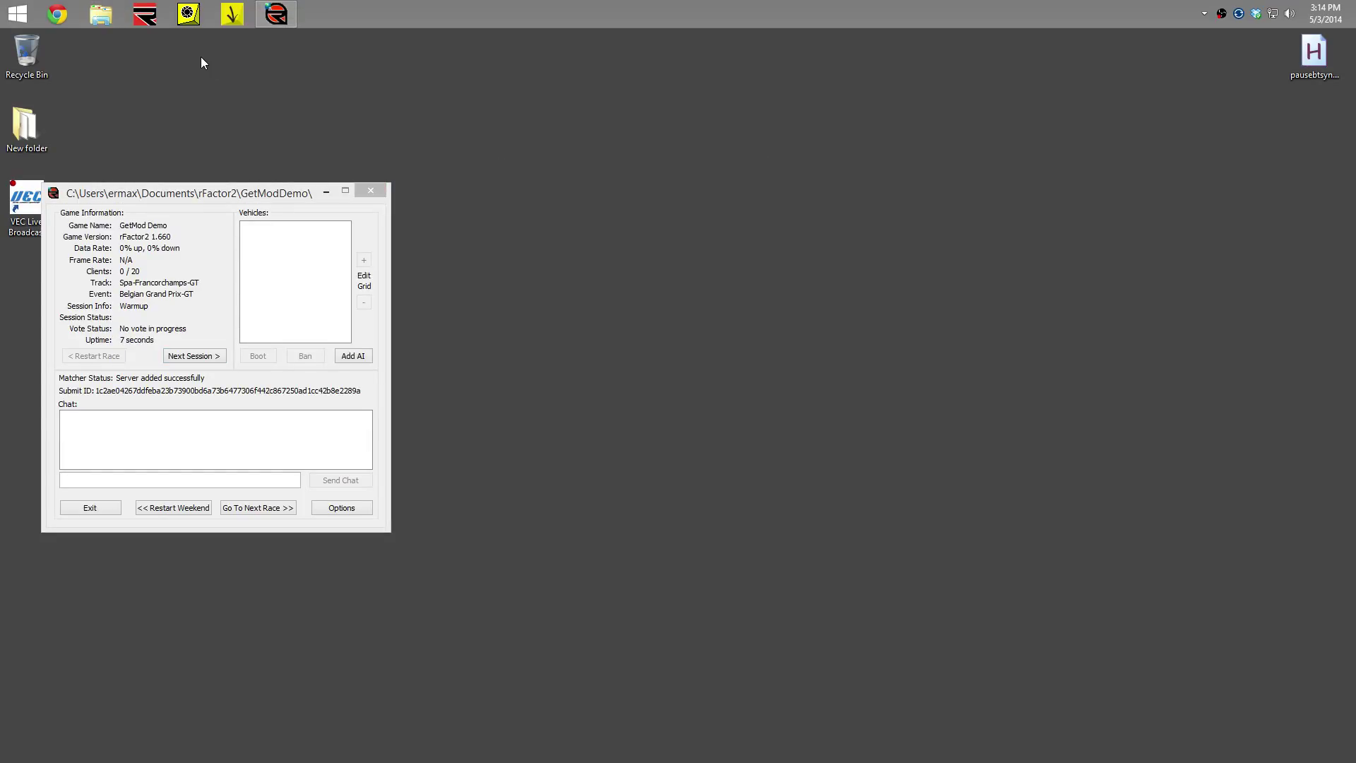
Bring GetMod Manager up and move it to the right side of the screen
left_click(231, 13)
left_click_drag(270, 120, 624, 142)
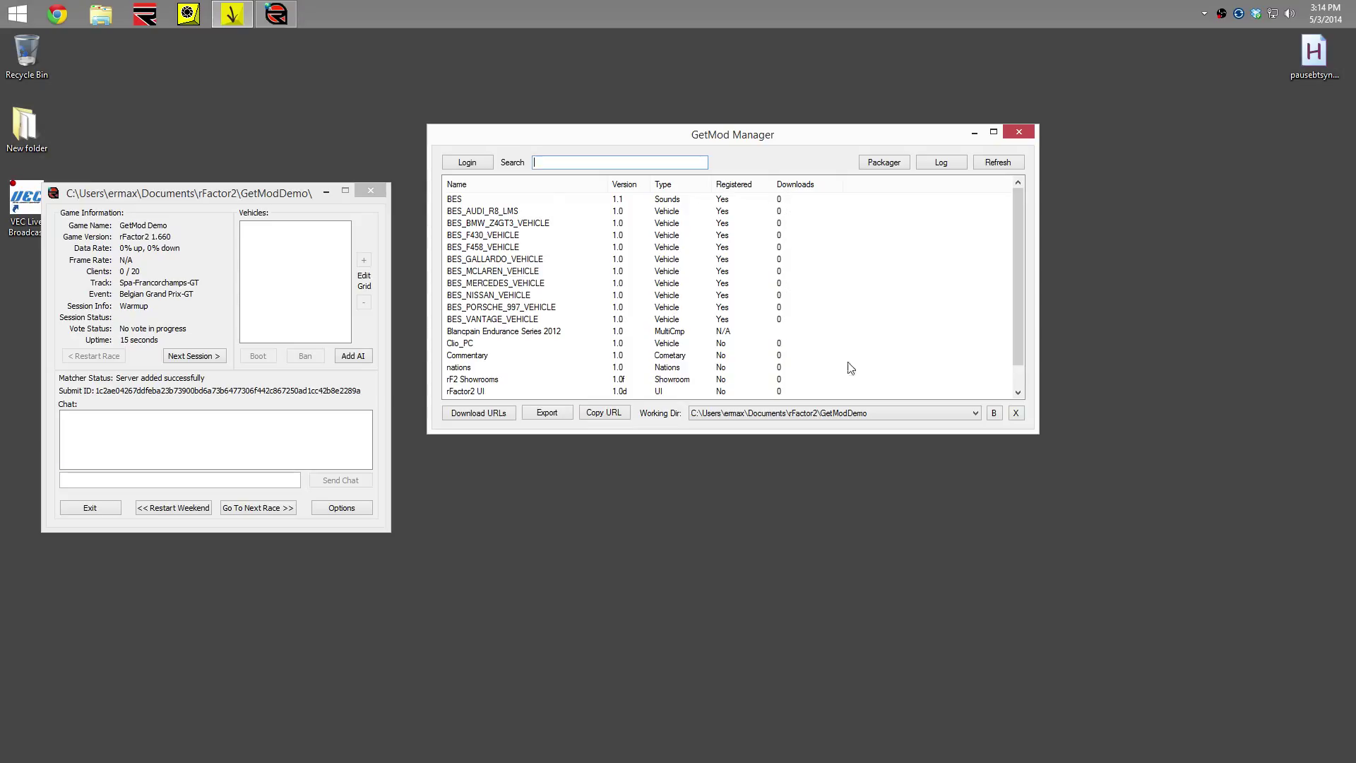
left_click_drag(1019, 293, 1001, 241)
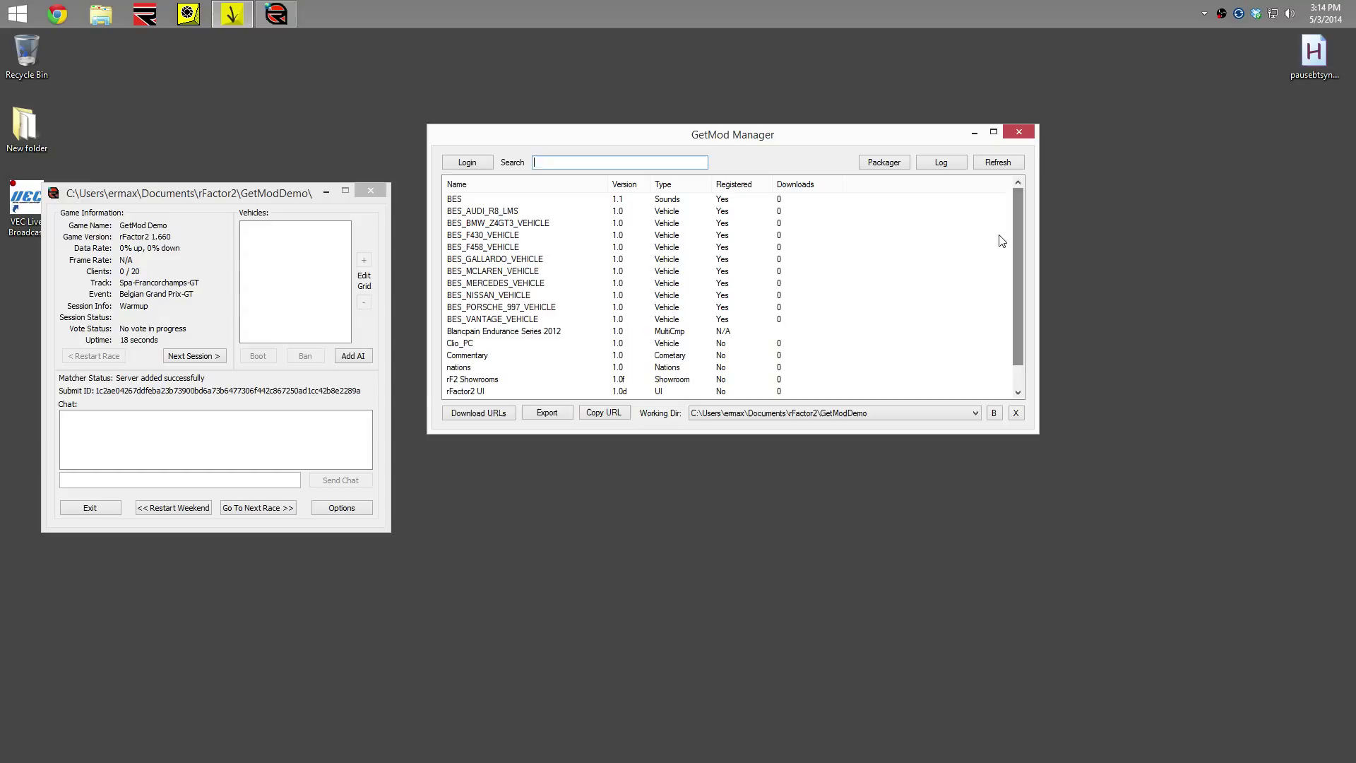
Copy the BES_F458_VEHICLE download URL and select the address in Chrome's address bar
left_click(499, 249)
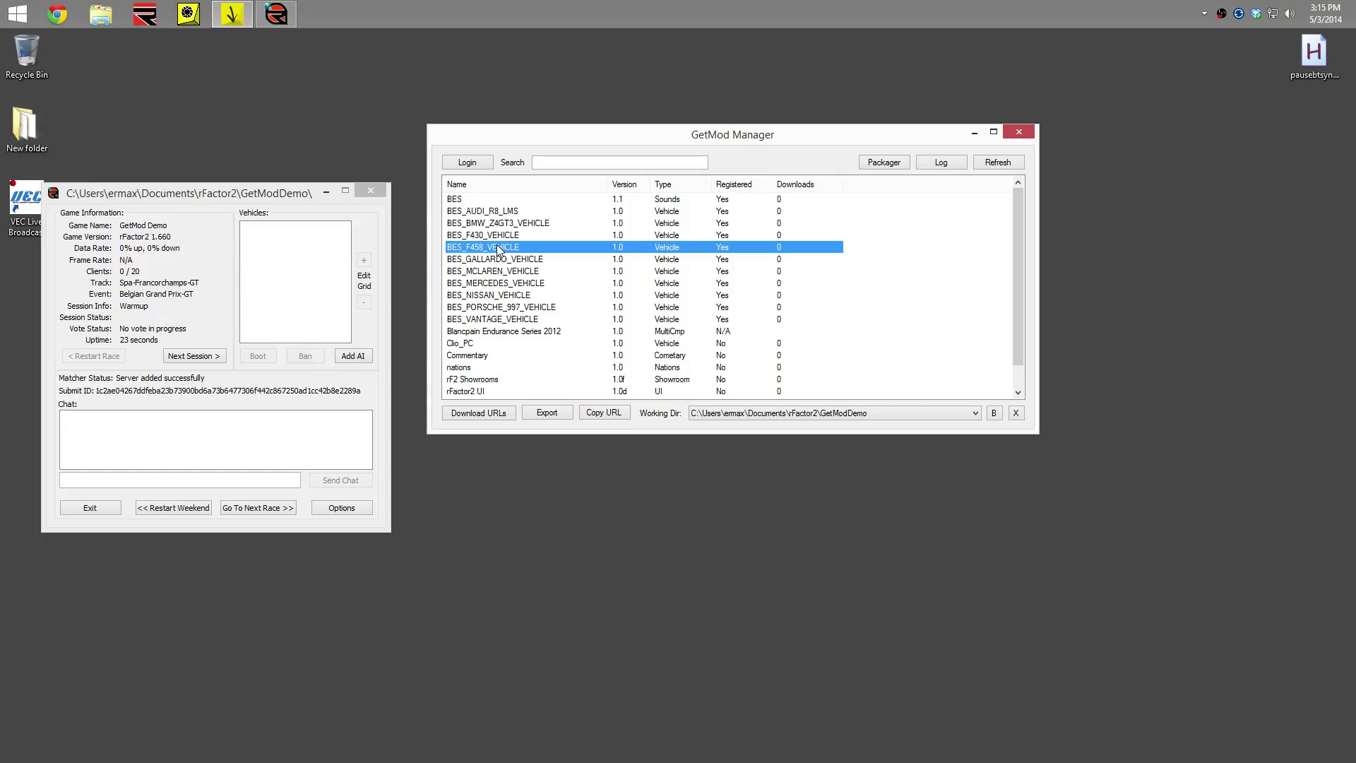
left_click(594, 415)
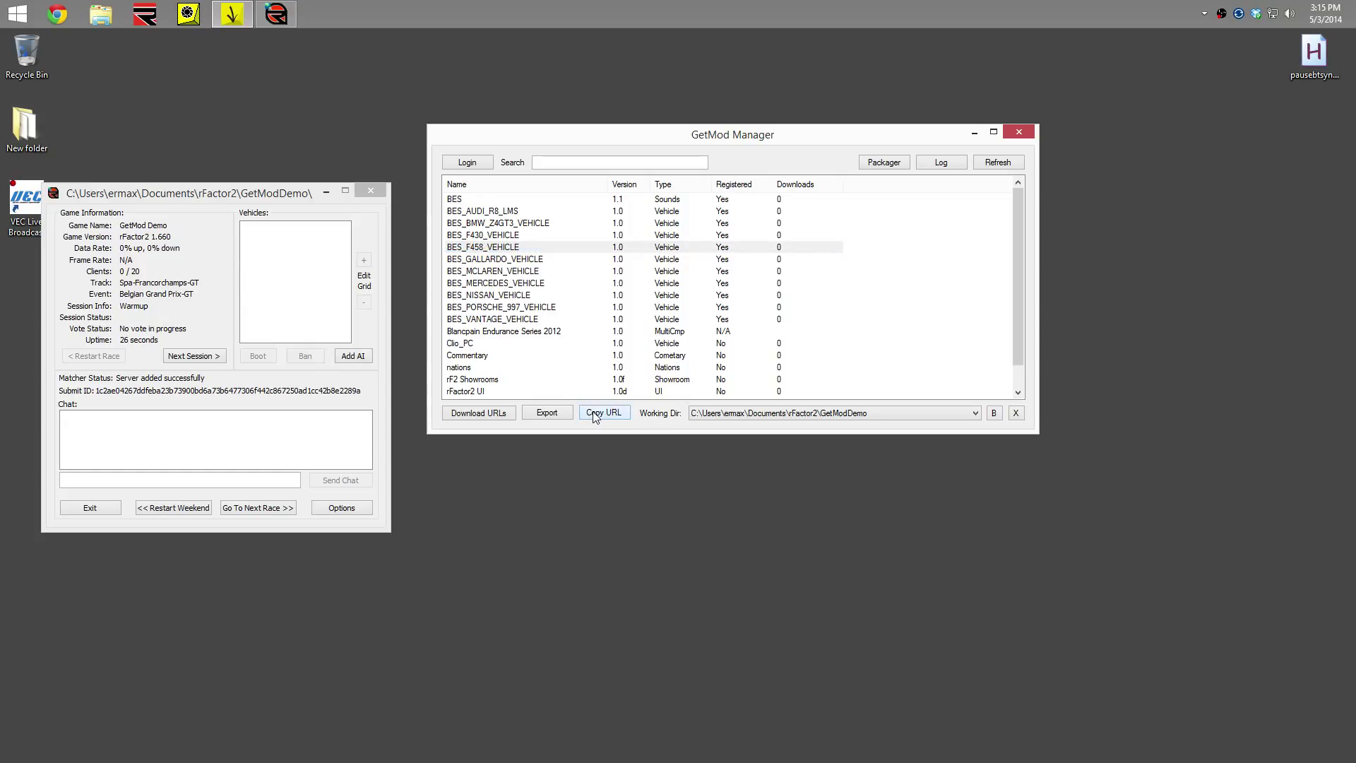
left_click(57, 14)
left_click(146, 59)
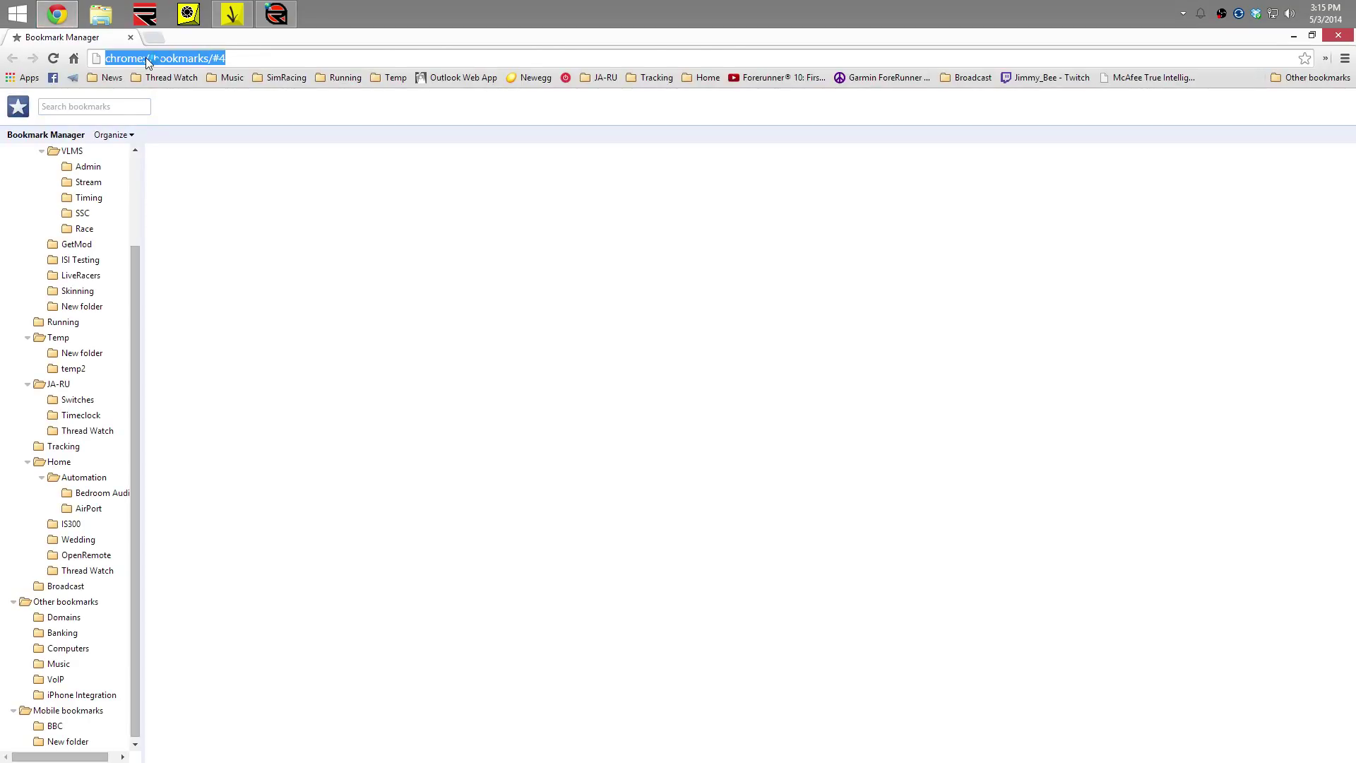
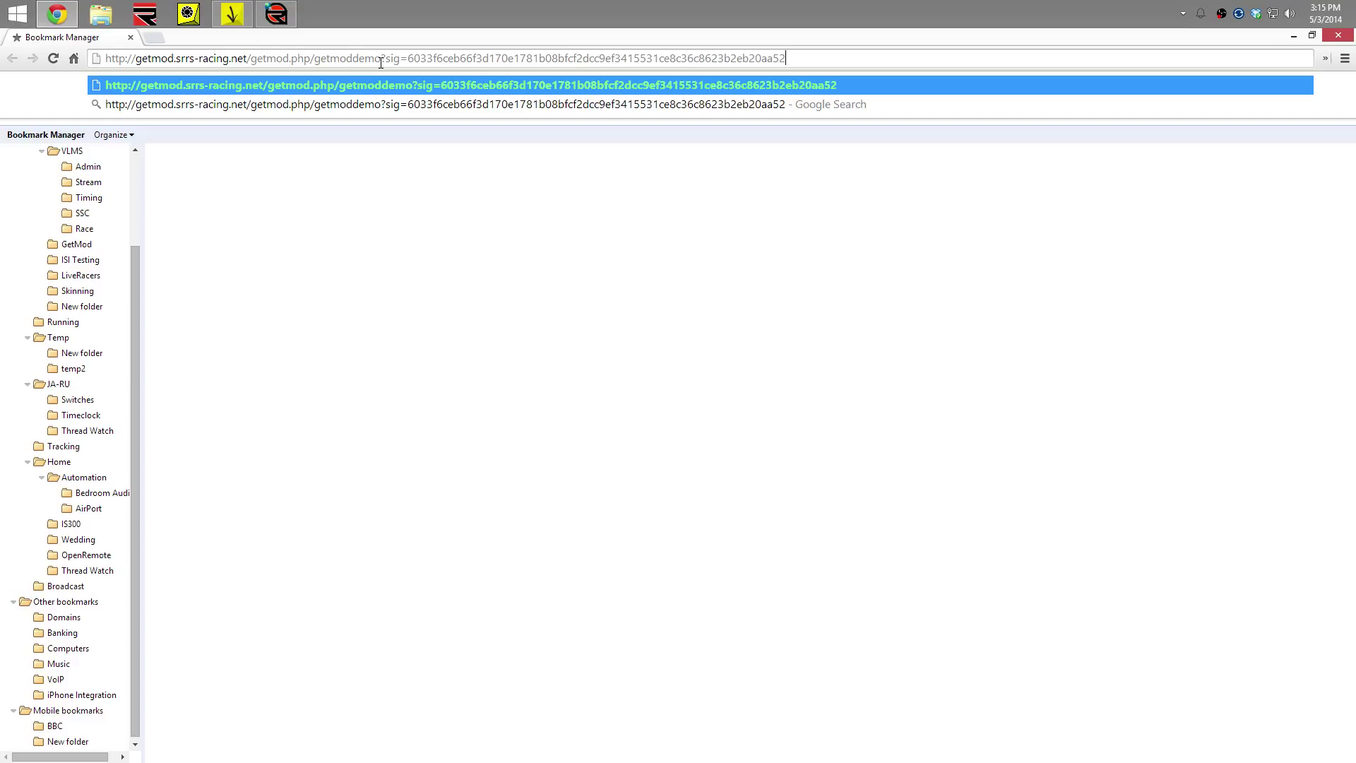
Paste the copied BES_F458_VEHICLE link into Chrome's address bar and inspect its getmoddemo part
left_click_drag(380, 61, 314, 58)
left_click_drag(105, 58, 808, 57)
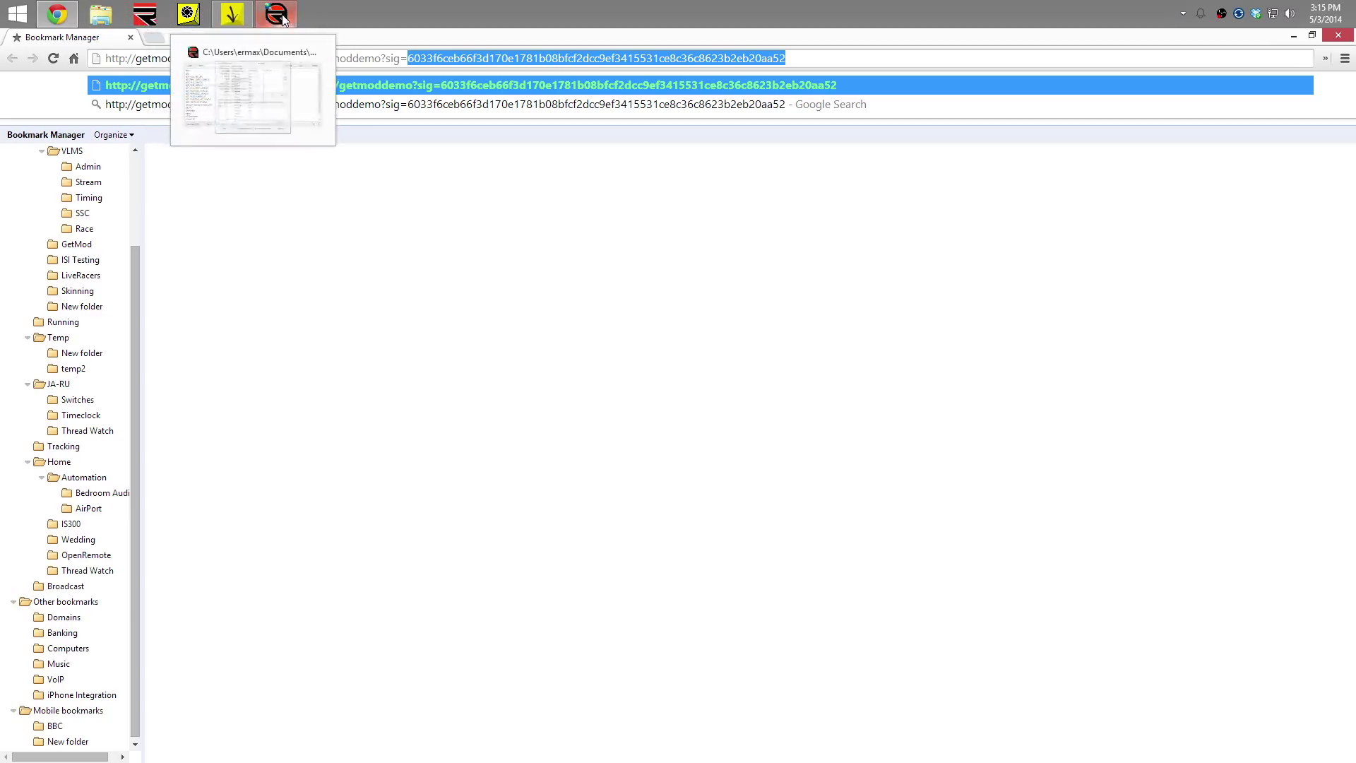
In rFactor2 Mod Manager, include components and view the BES_F458_VEHICLE signature details
left_click(226, 18)
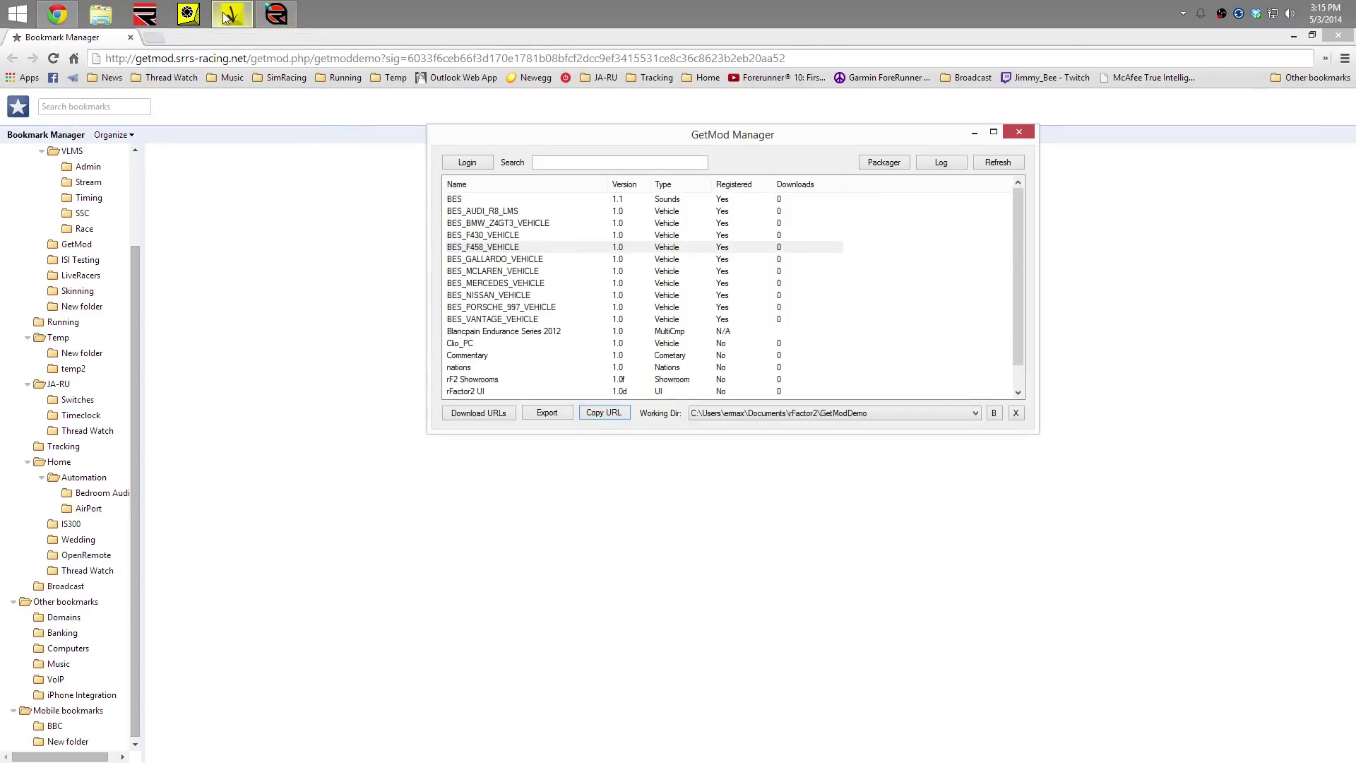
left_click(226, 18)
left_click(188, 14)
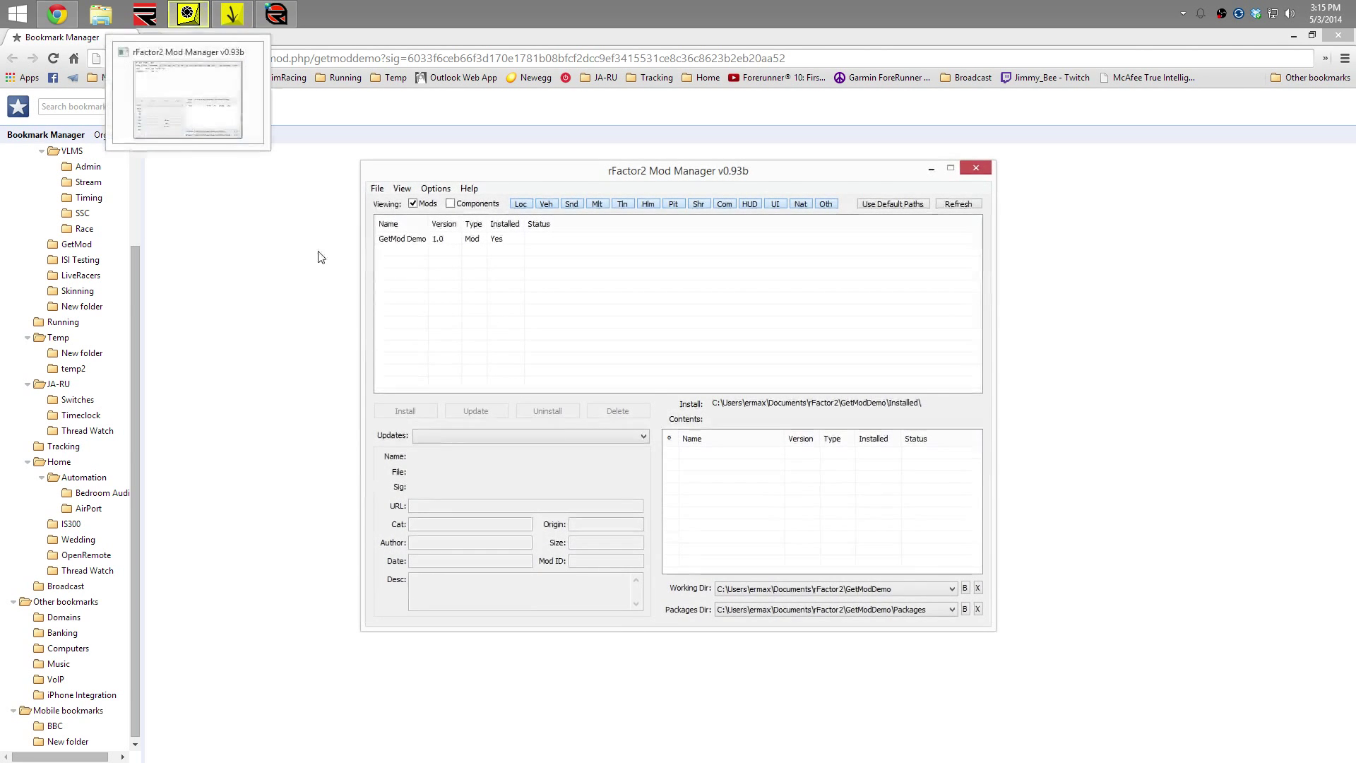
left_click(450, 204)
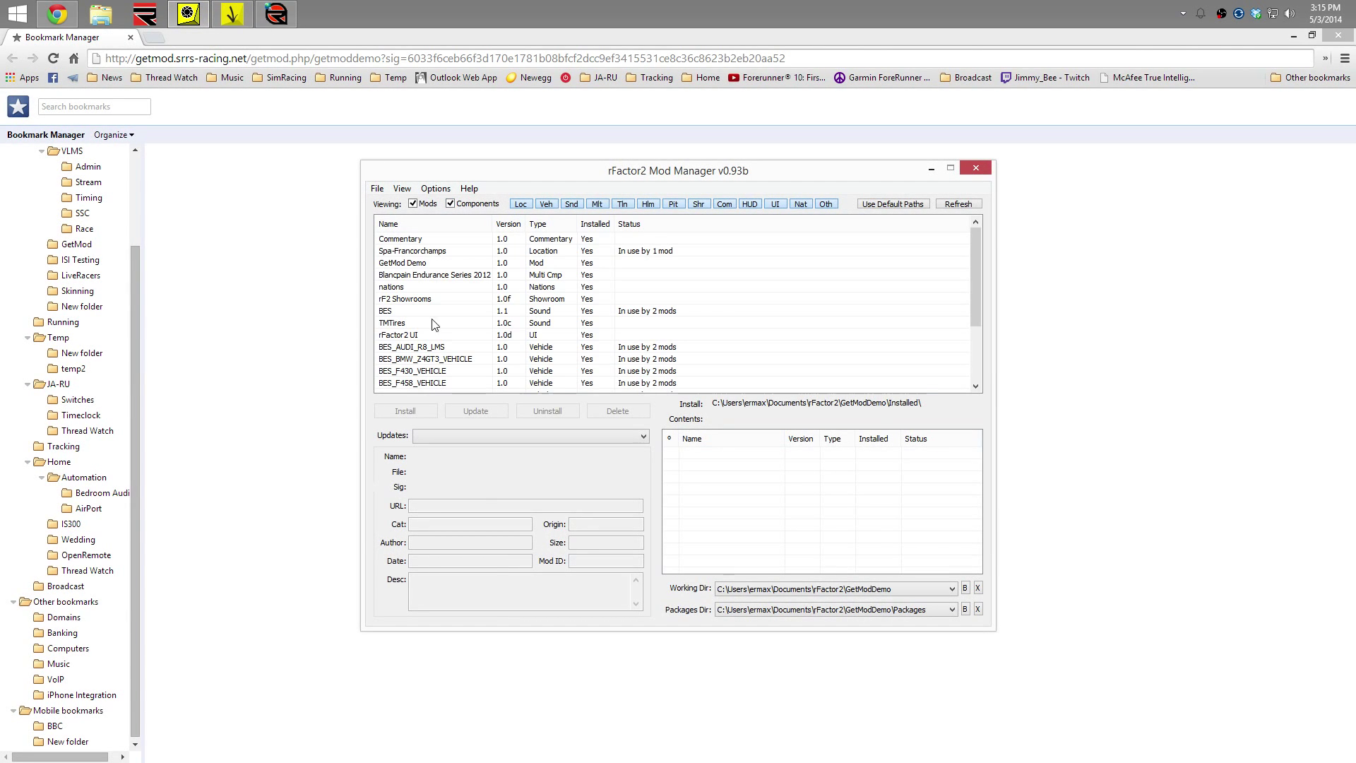
left_click(425, 383)
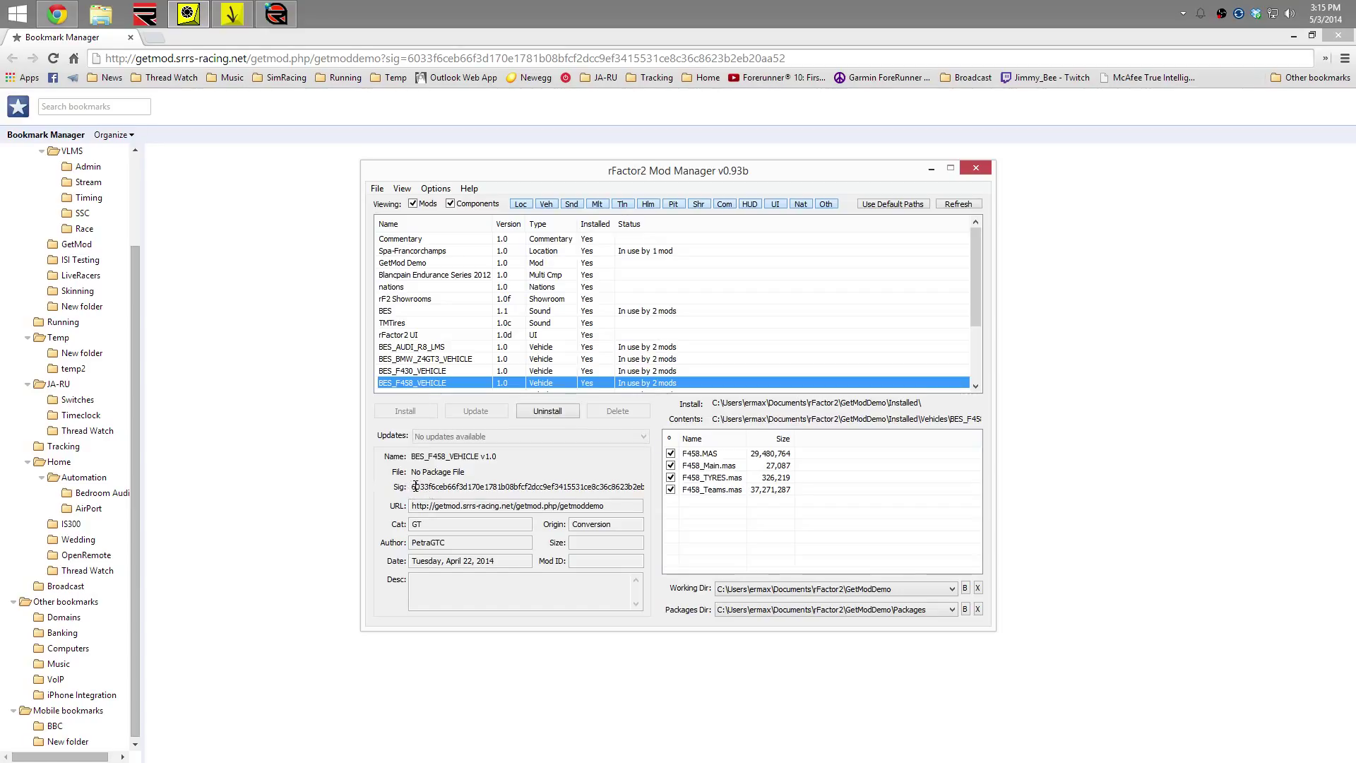
left_click_drag(448, 487, 497, 487)
Load the link in Chrome to start the BES_F458_VEHICLE download, then cancel it
left_click(436, 58)
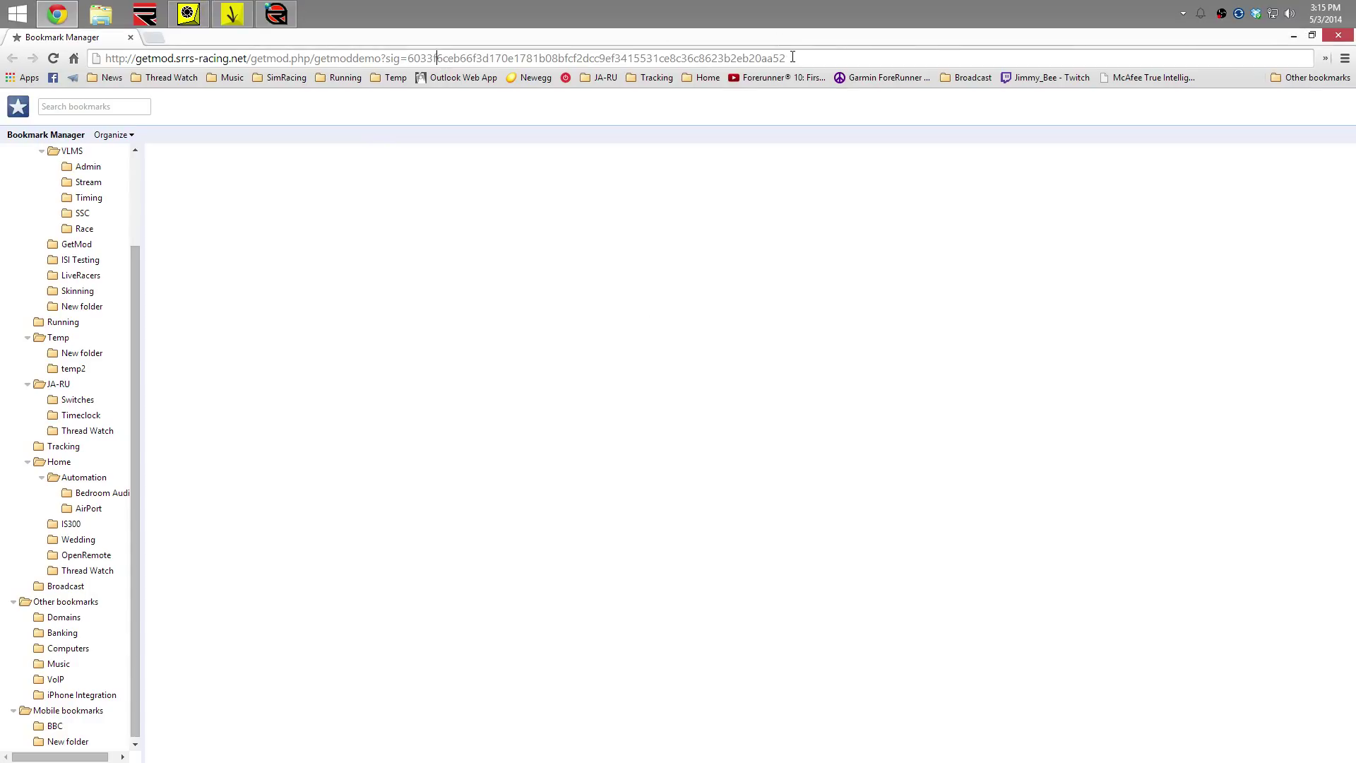
key("Return")
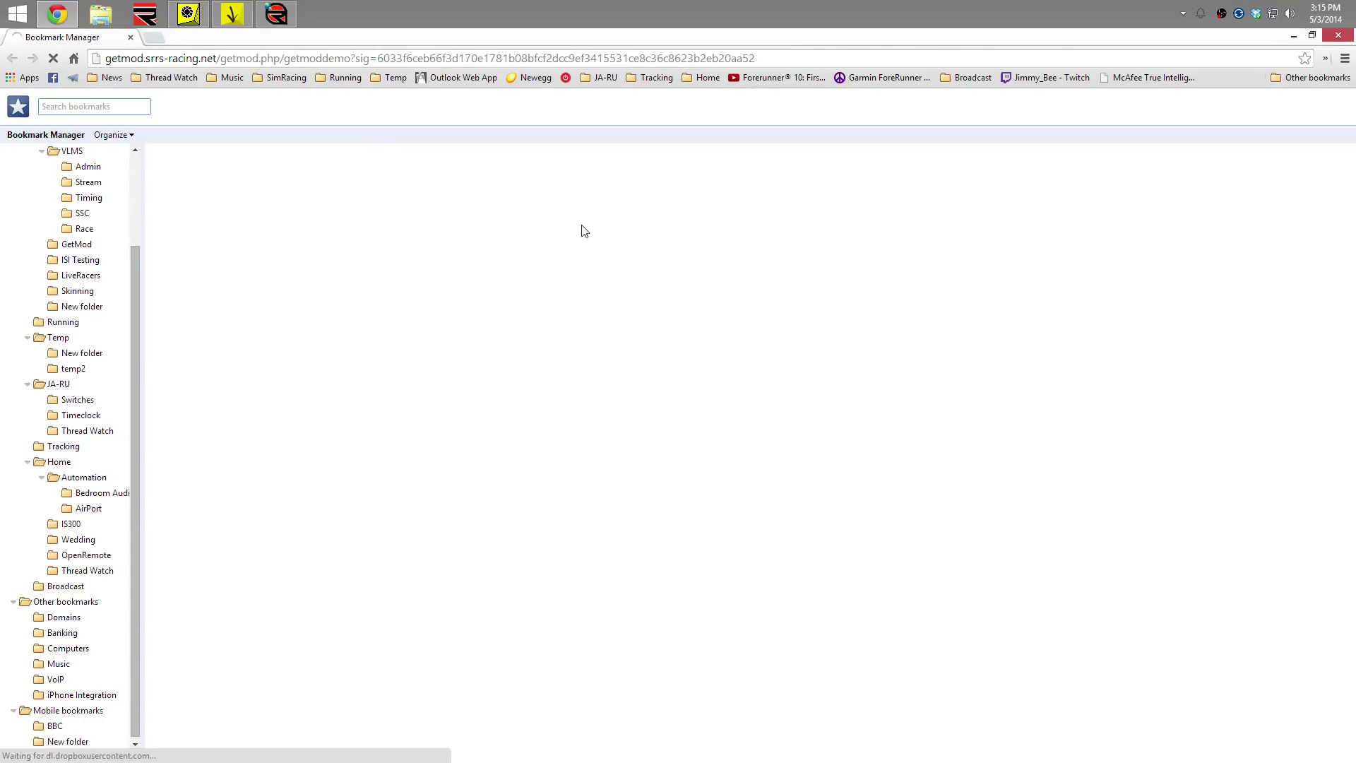
left_click(142, 743)
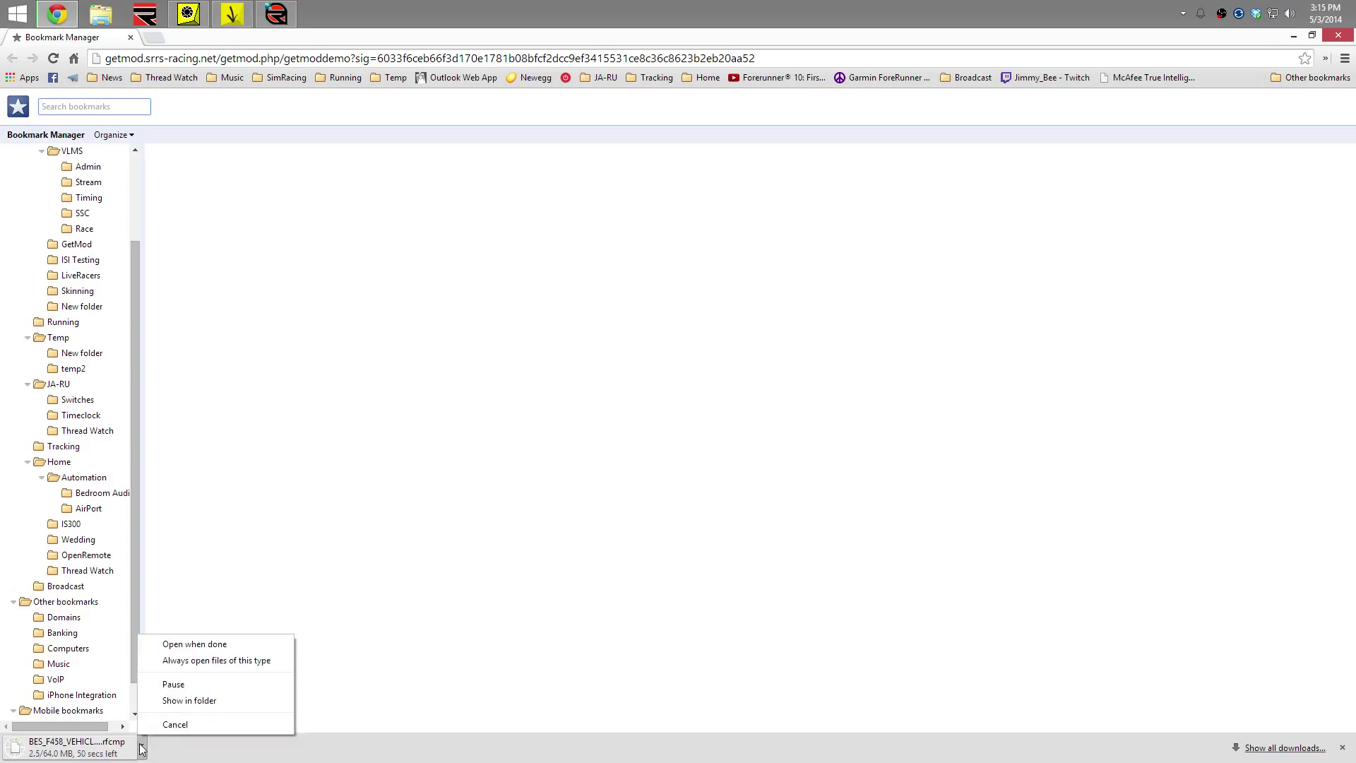
left_click(158, 722)
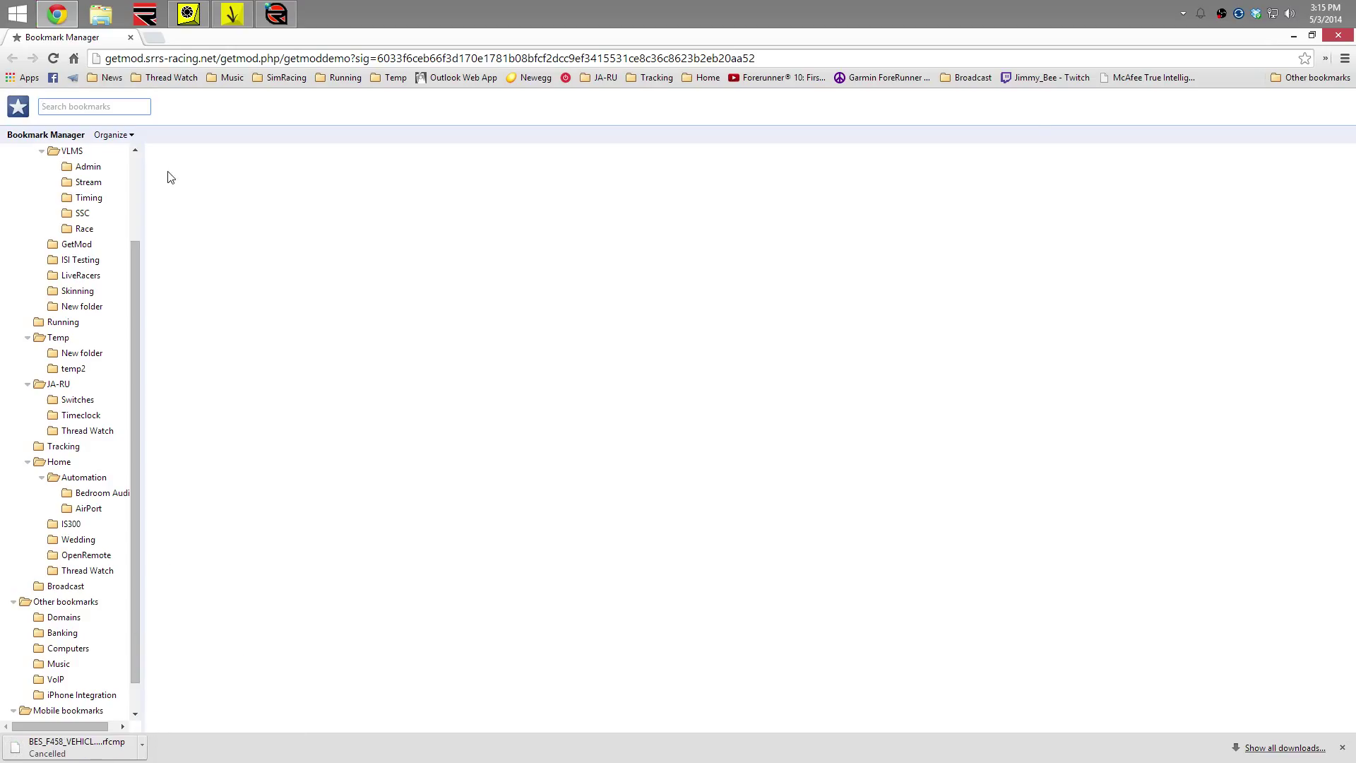
Refresh GetMod Manager's mod list so BES_F458_VEHICLE shows 1 download
left_click(232, 14)
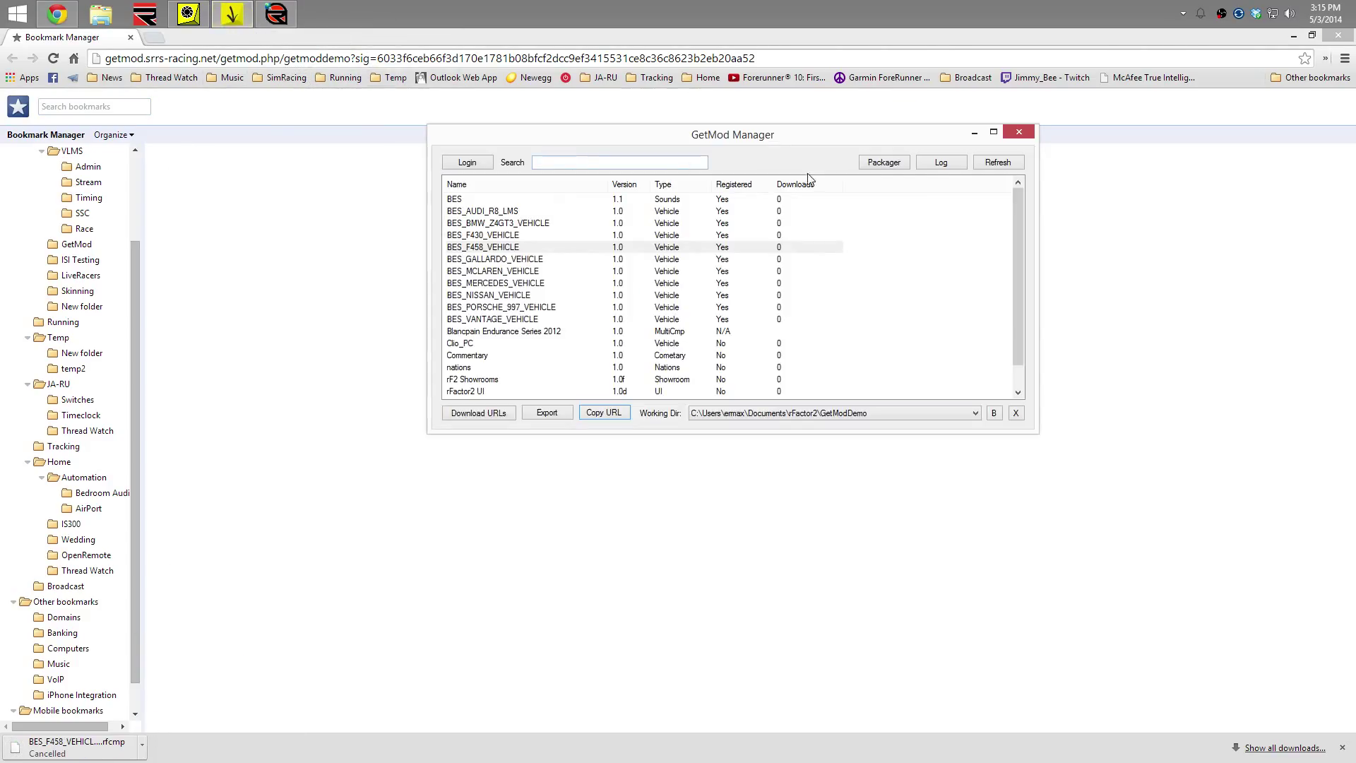
left_click(995, 165)
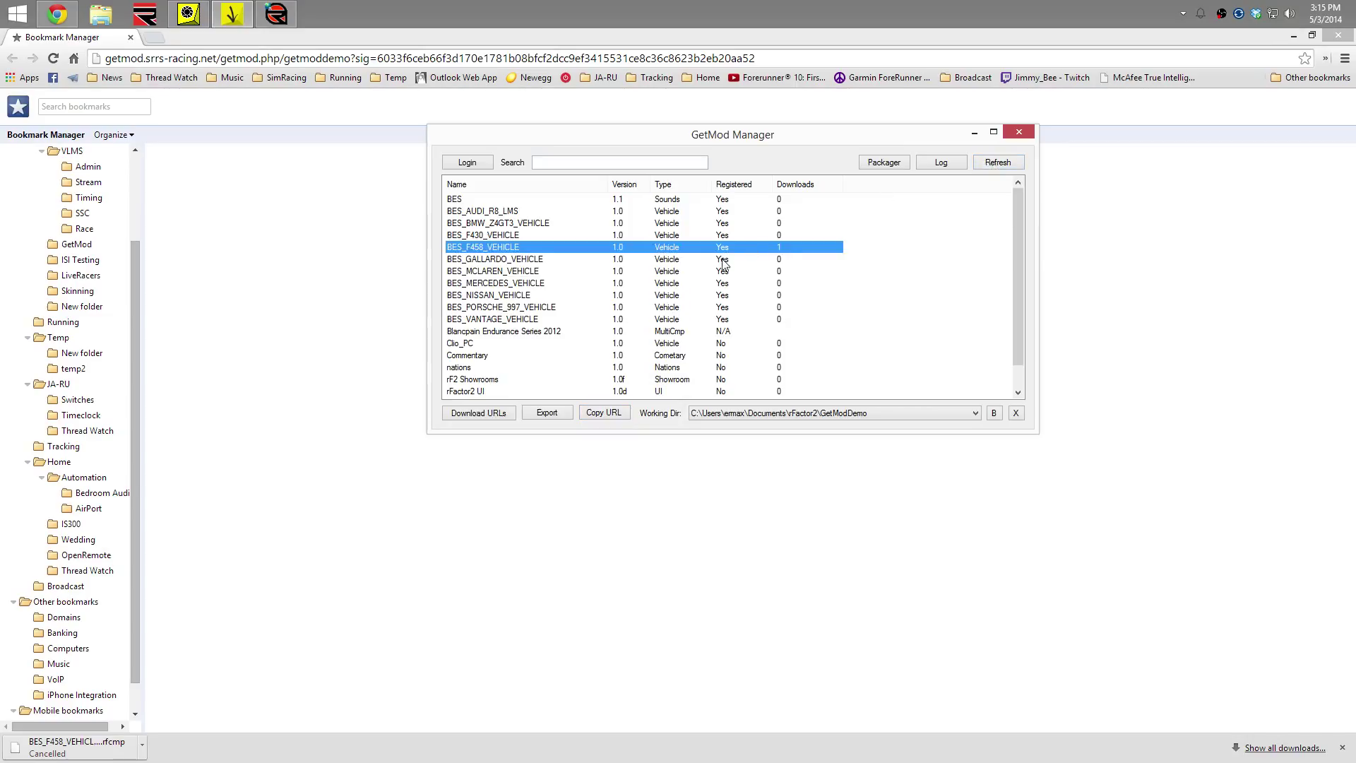
double_click(787, 253)
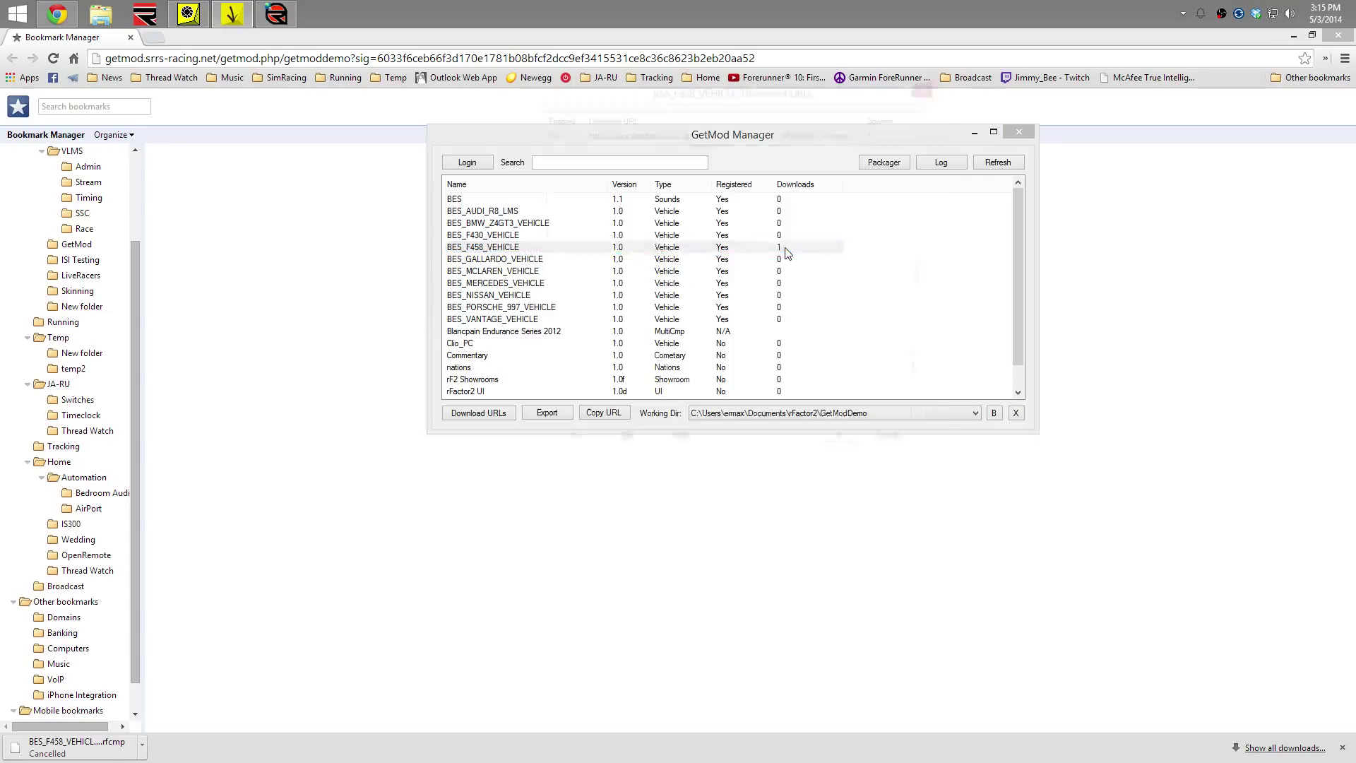
left_click(845, 141)
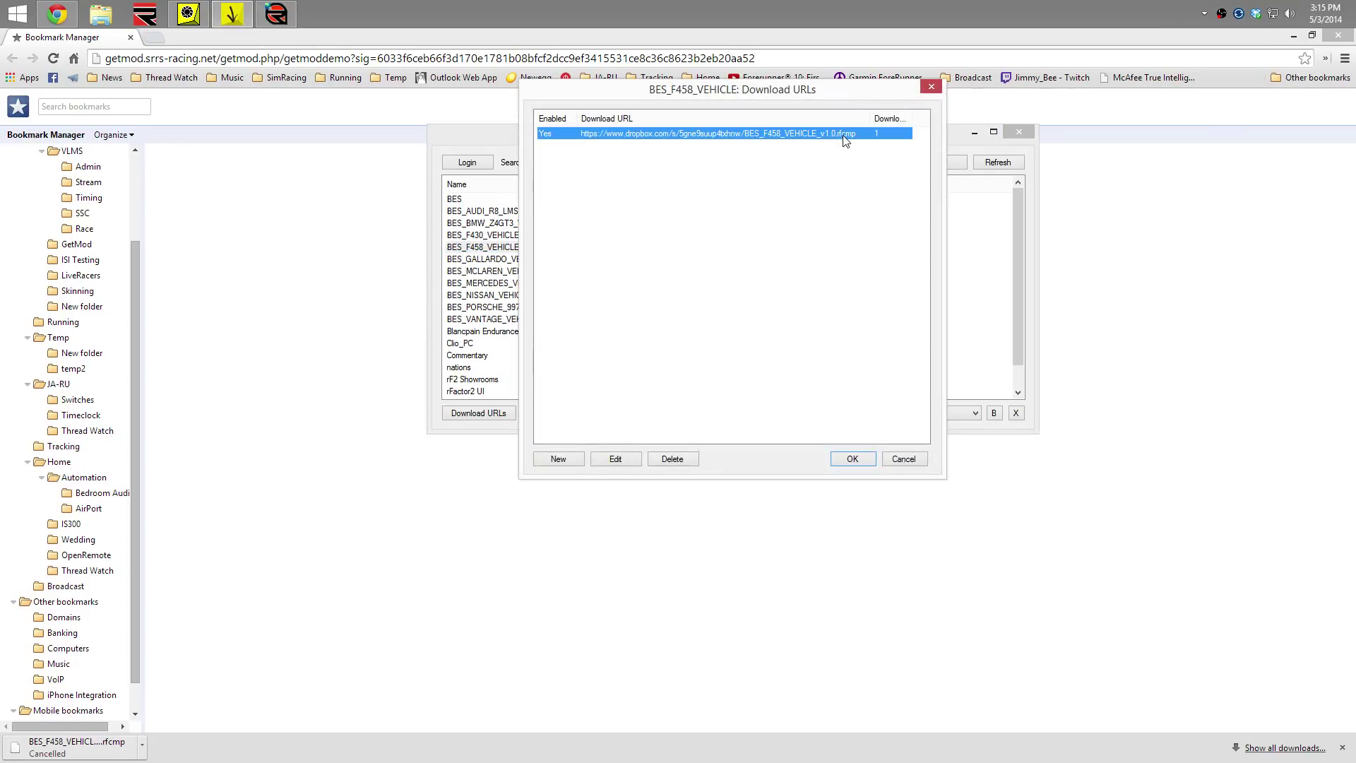
left_click(737, 185)
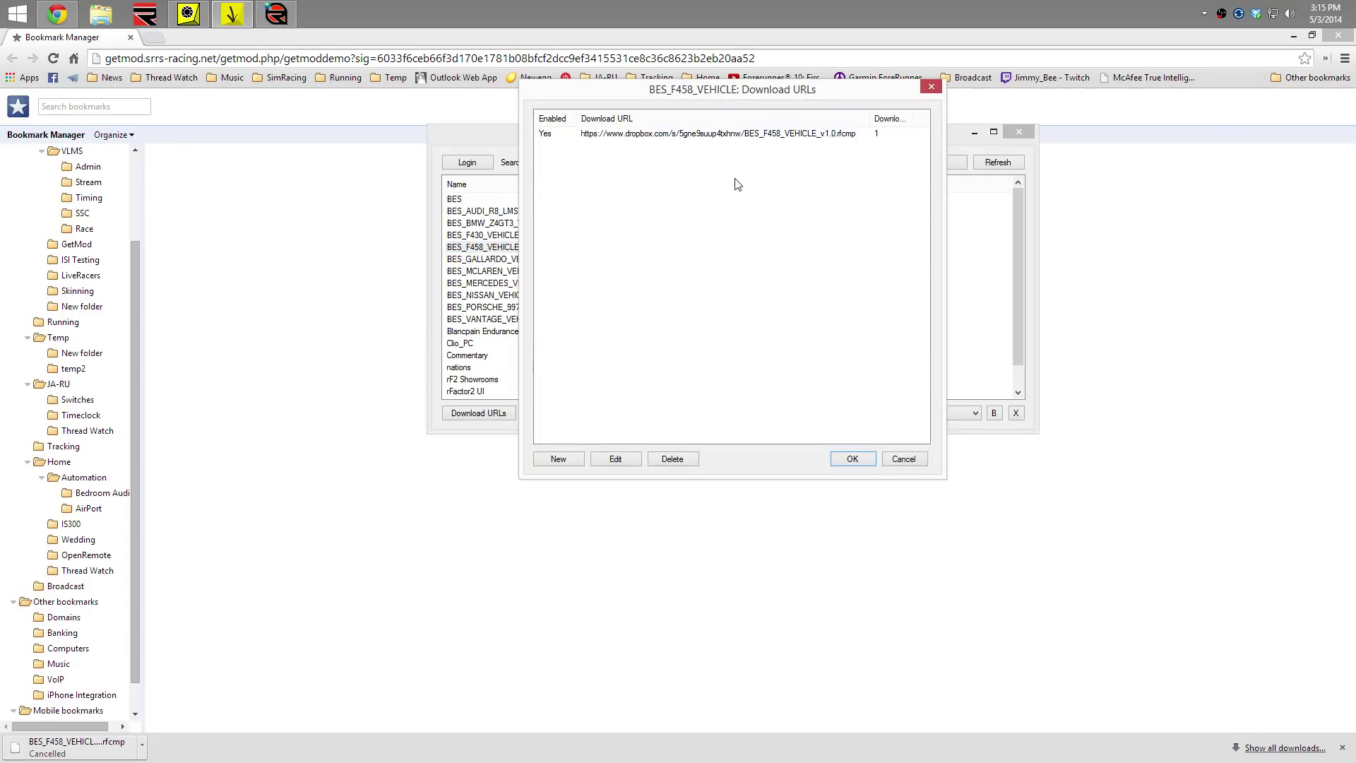
left_click(846, 141)
left_click(842, 166)
left_click_drag(837, 94, 646, 281)
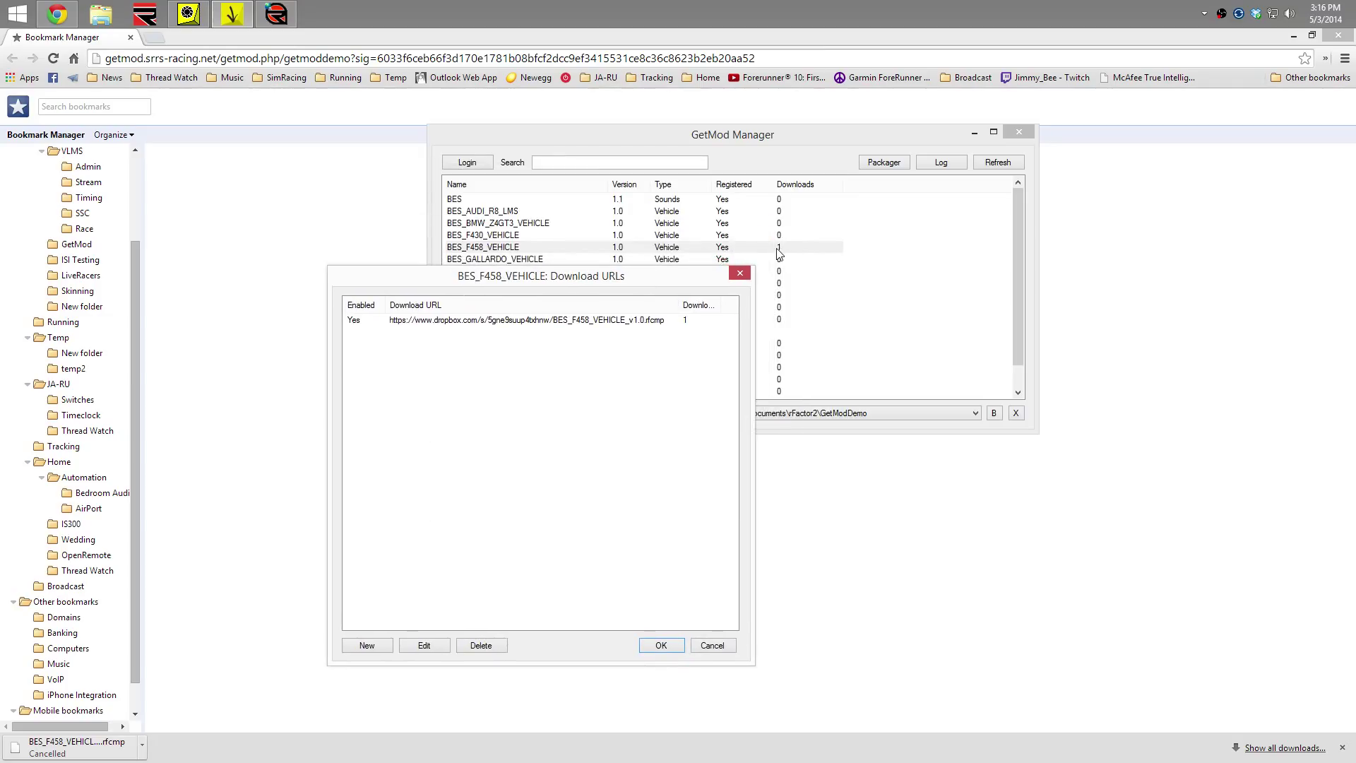
left_click_drag(666, 284, 943, 97)
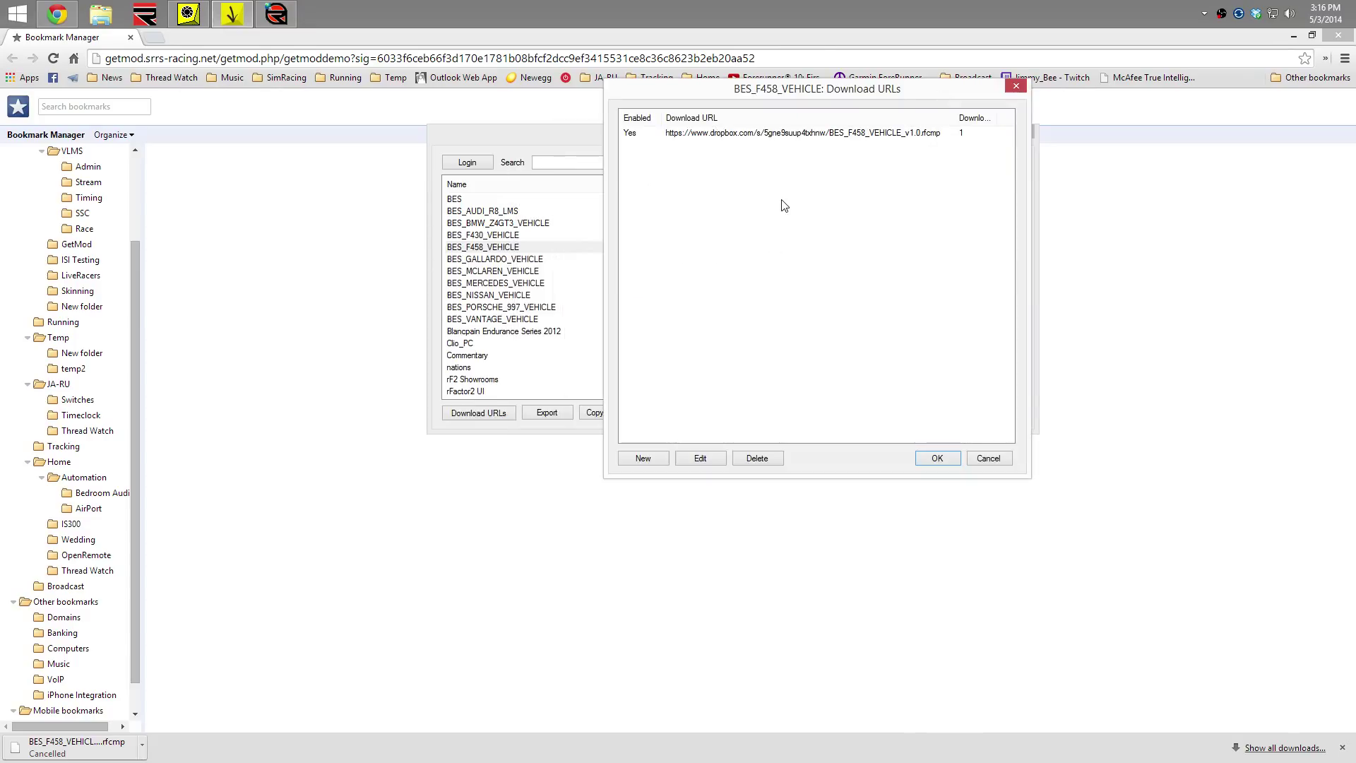
double_click(767, 136)
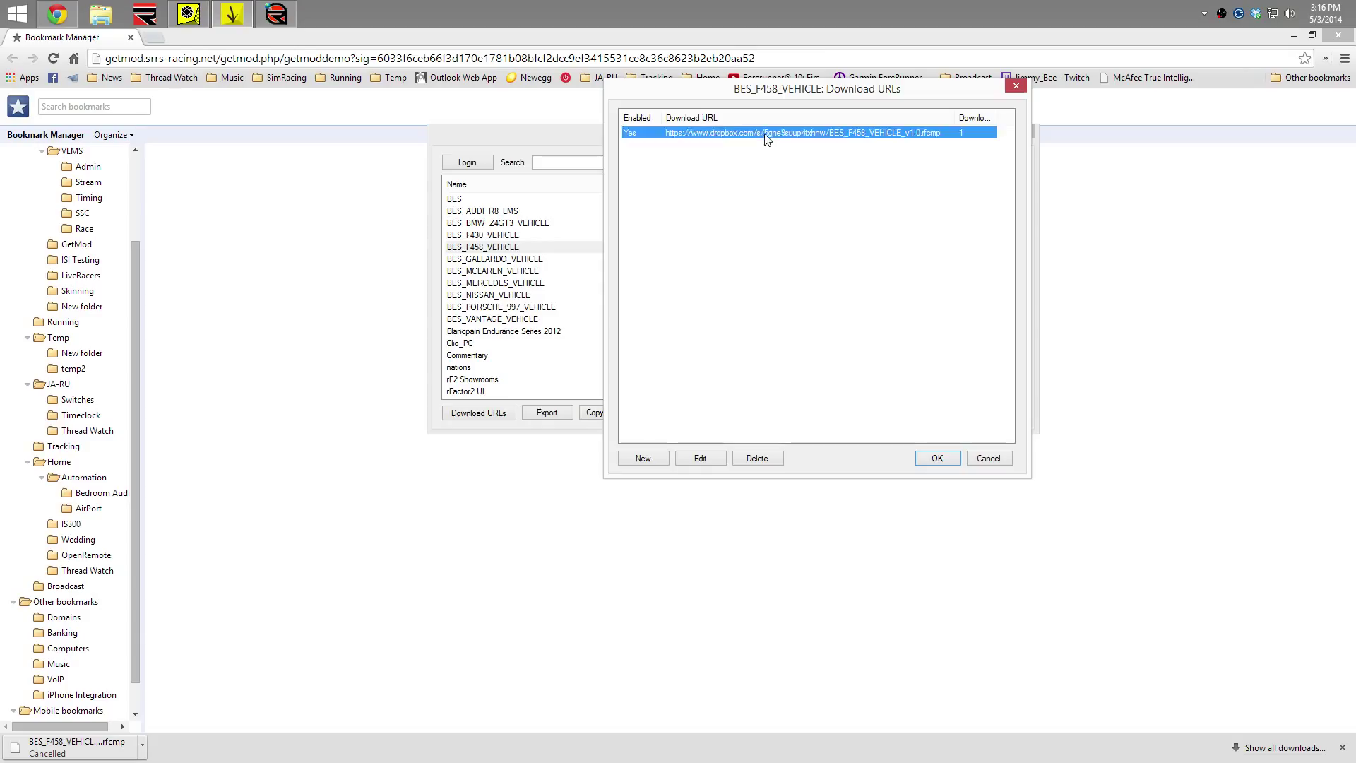
left_click(694, 291)
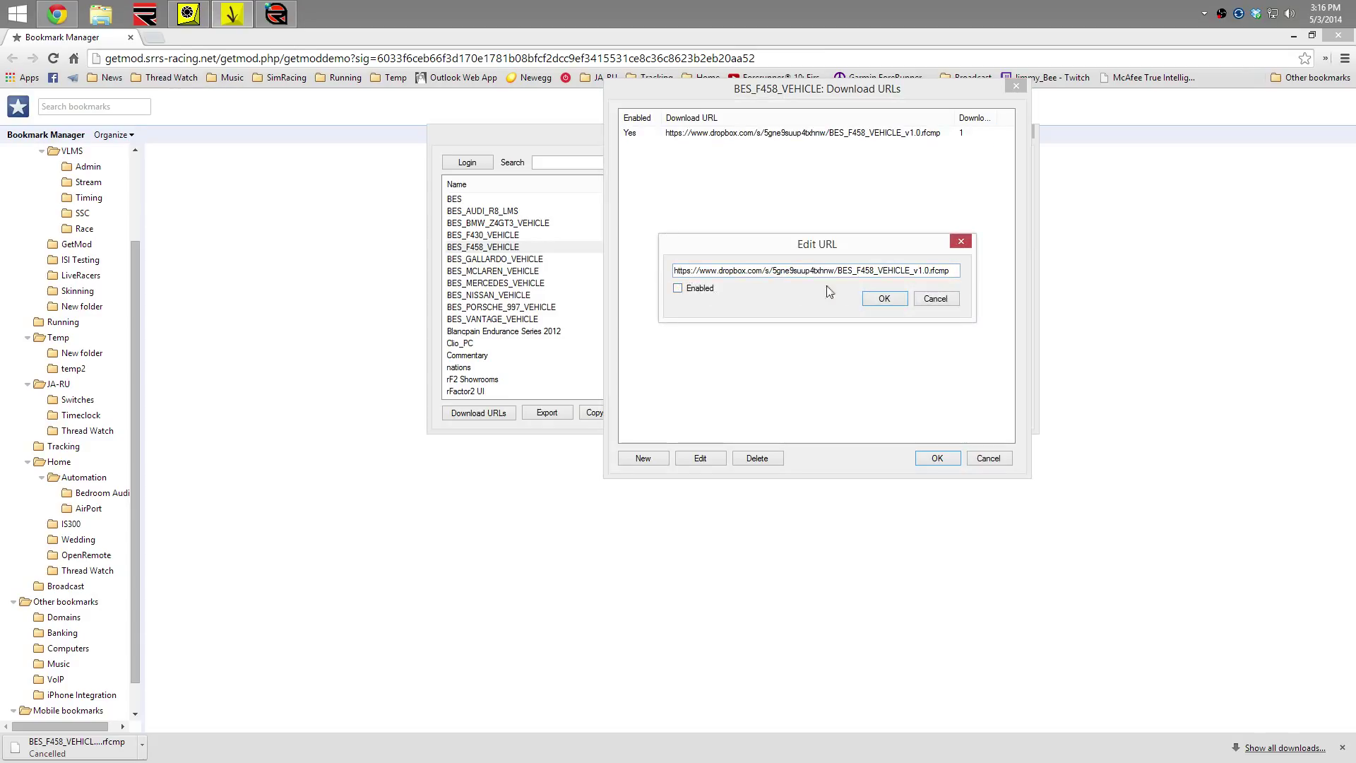
left_click(884, 299)
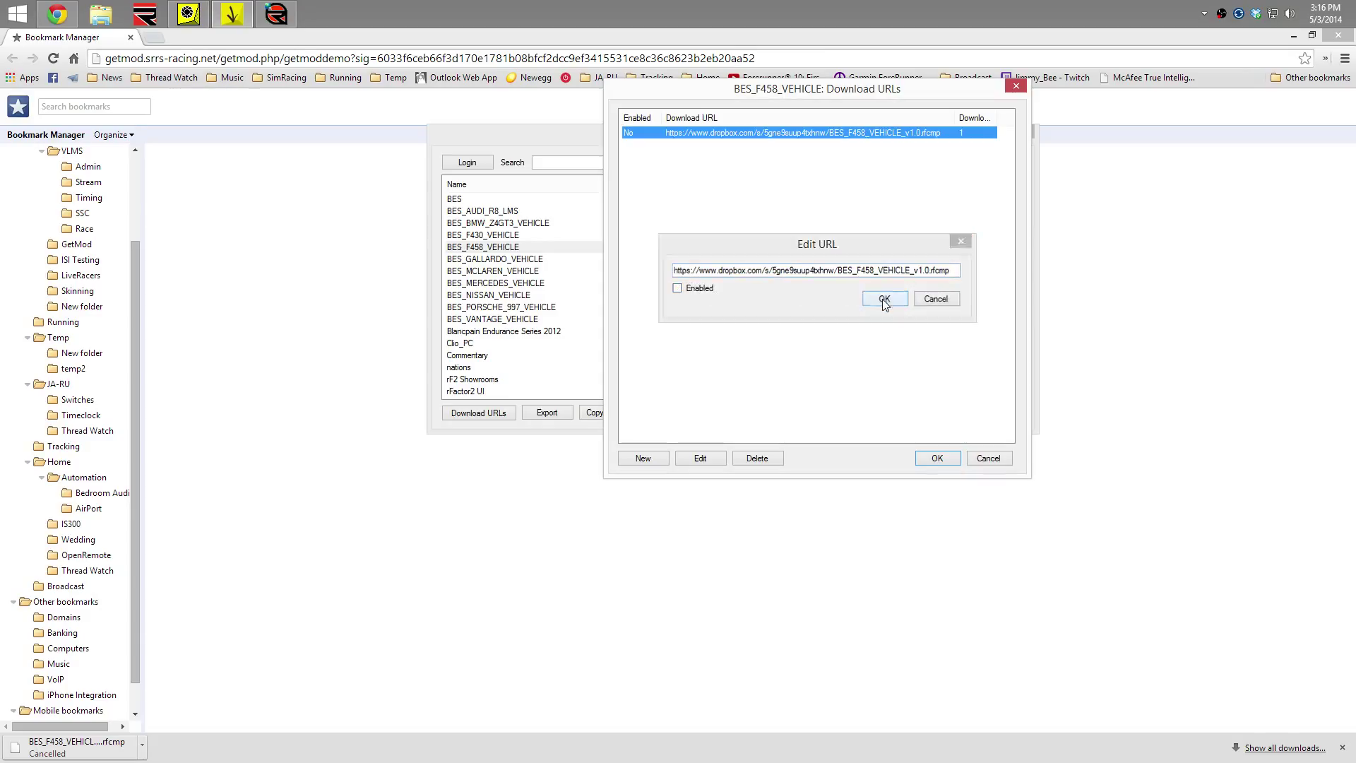
double_click(789, 134)
left_click(708, 295)
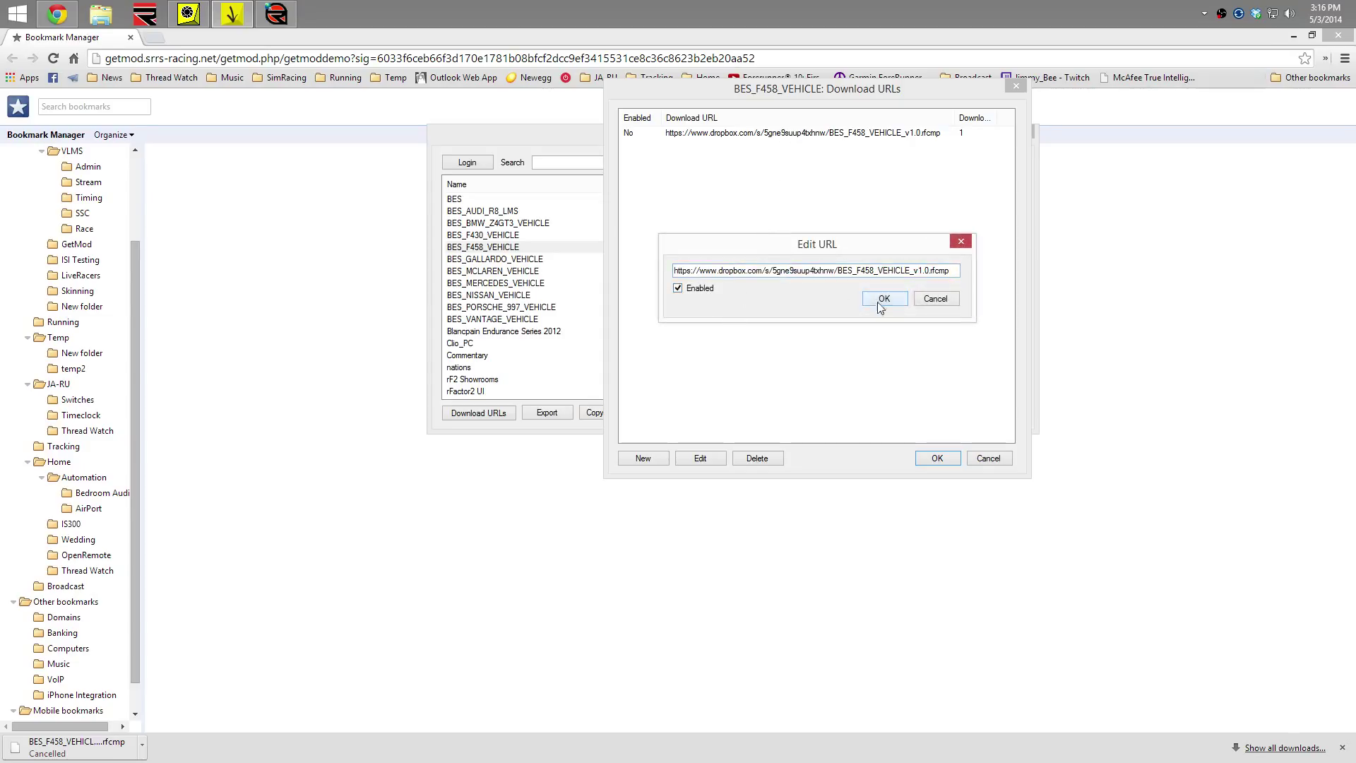
left_click(883, 299)
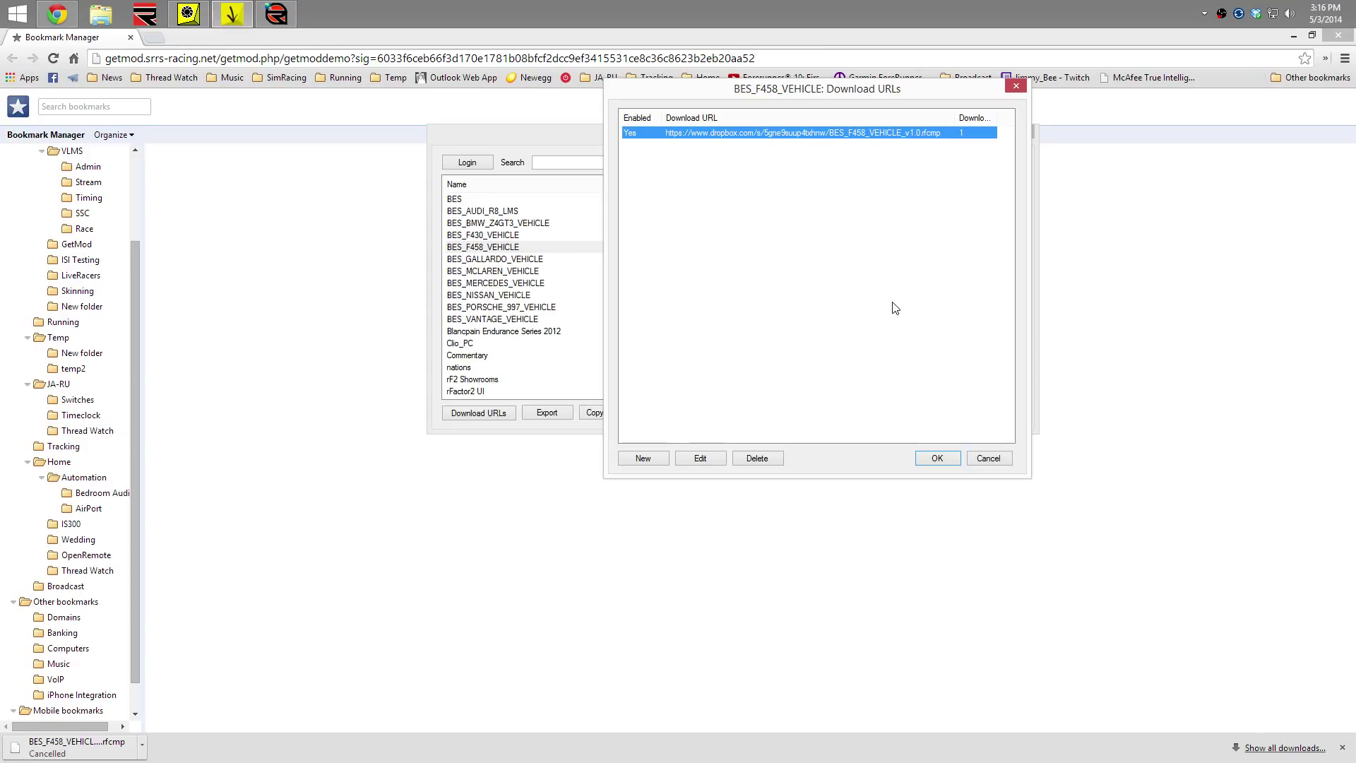
double_click(803, 134)
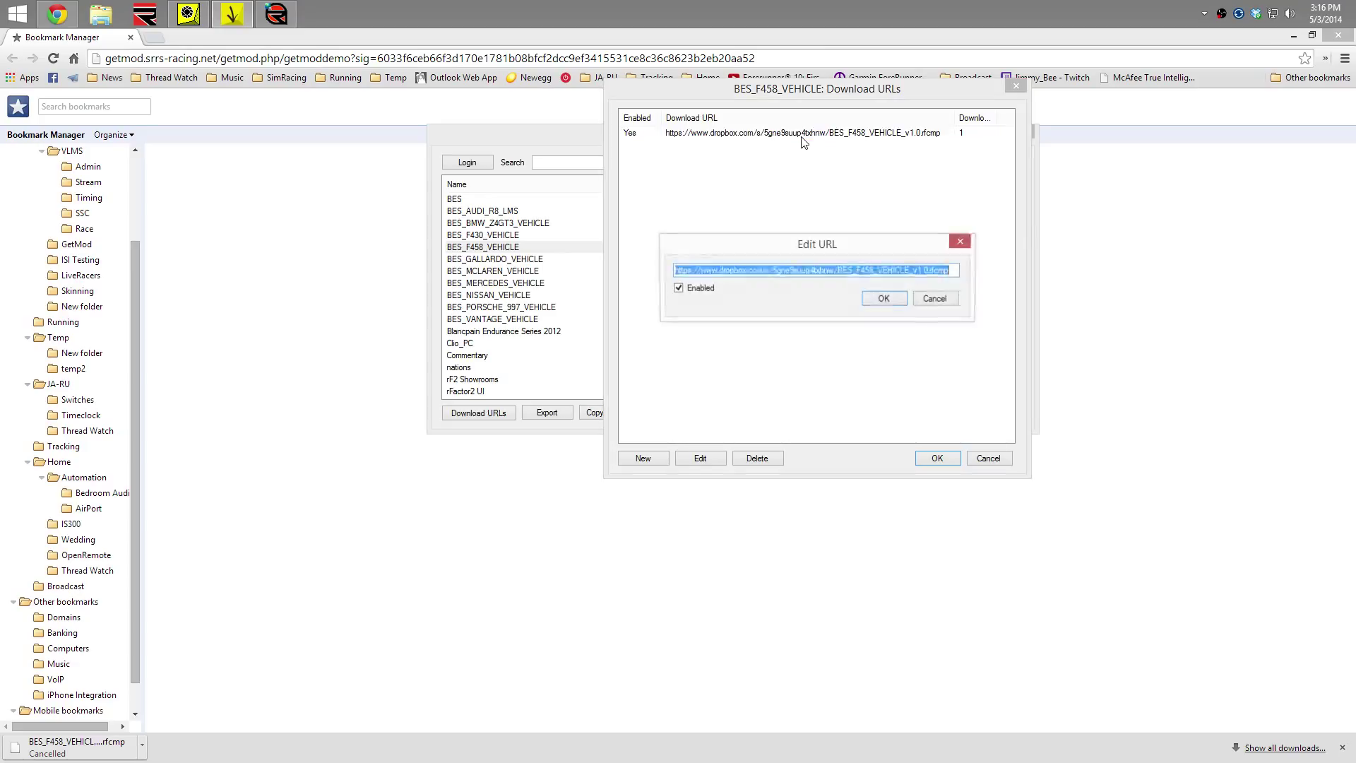
left_click(706, 295)
left_click(872, 300)
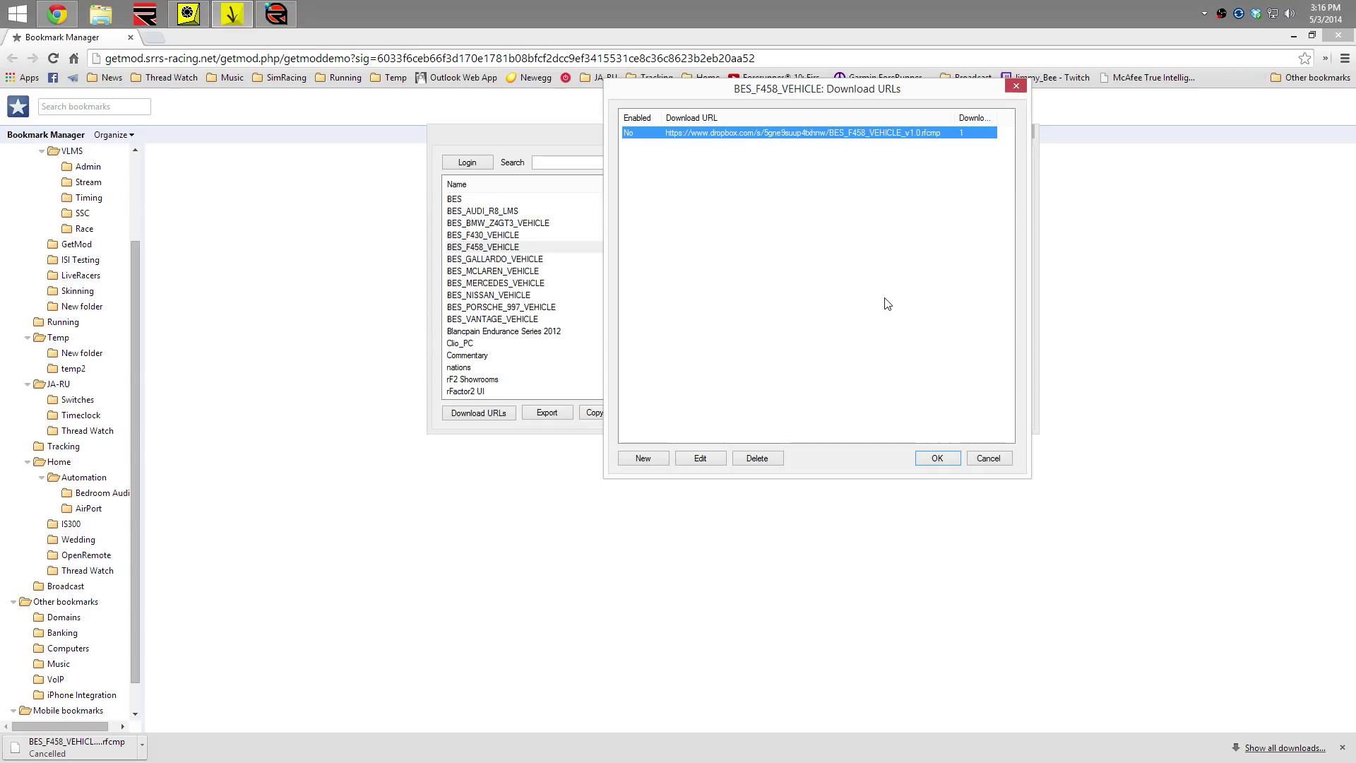
double_click(730, 138)
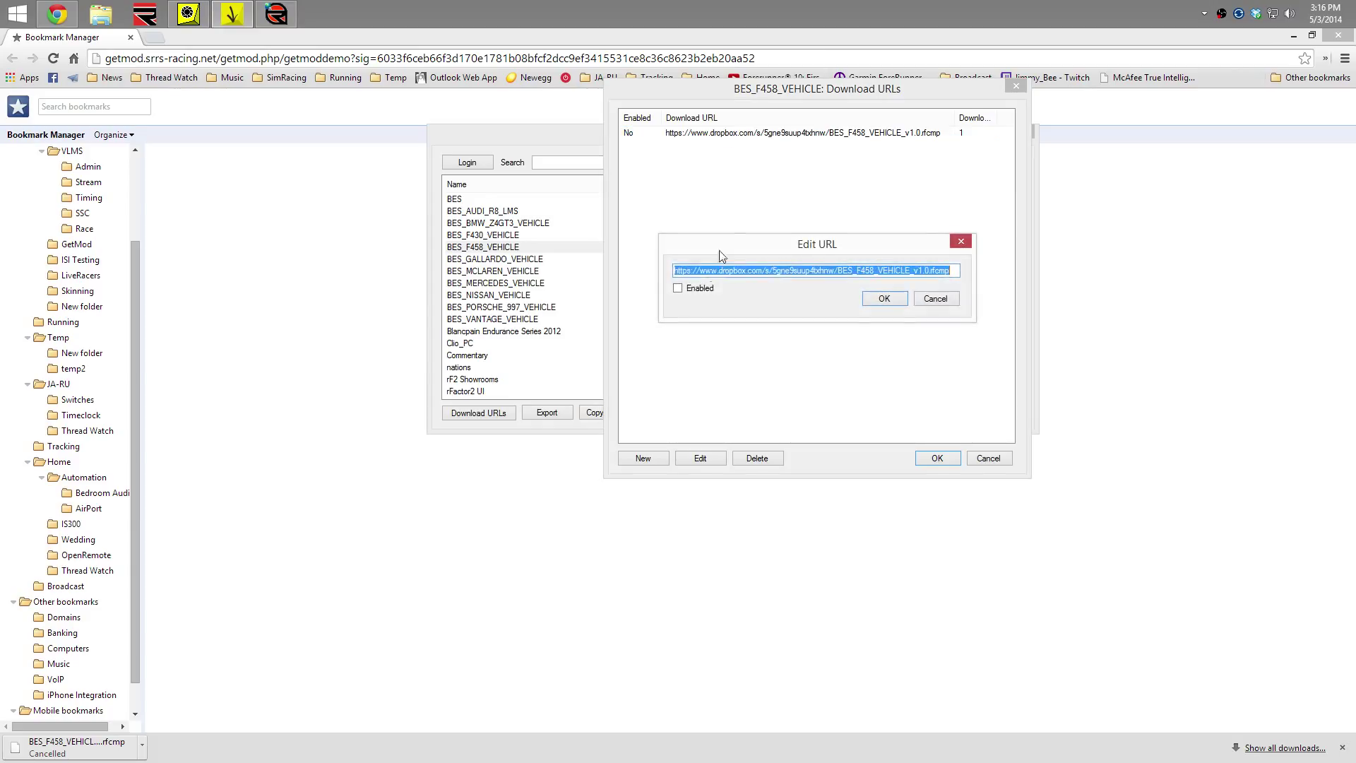
left_click(700, 291)
left_click(887, 298)
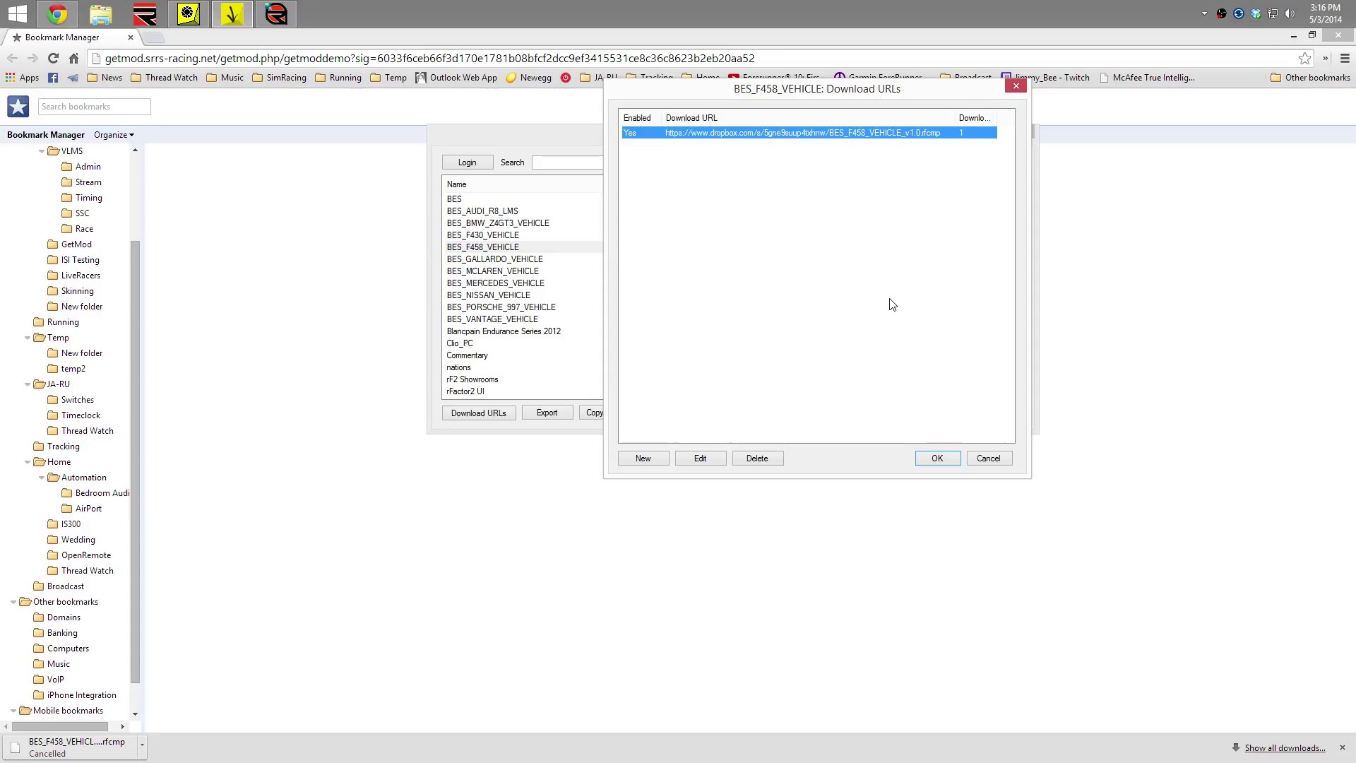
left_click(892, 365)
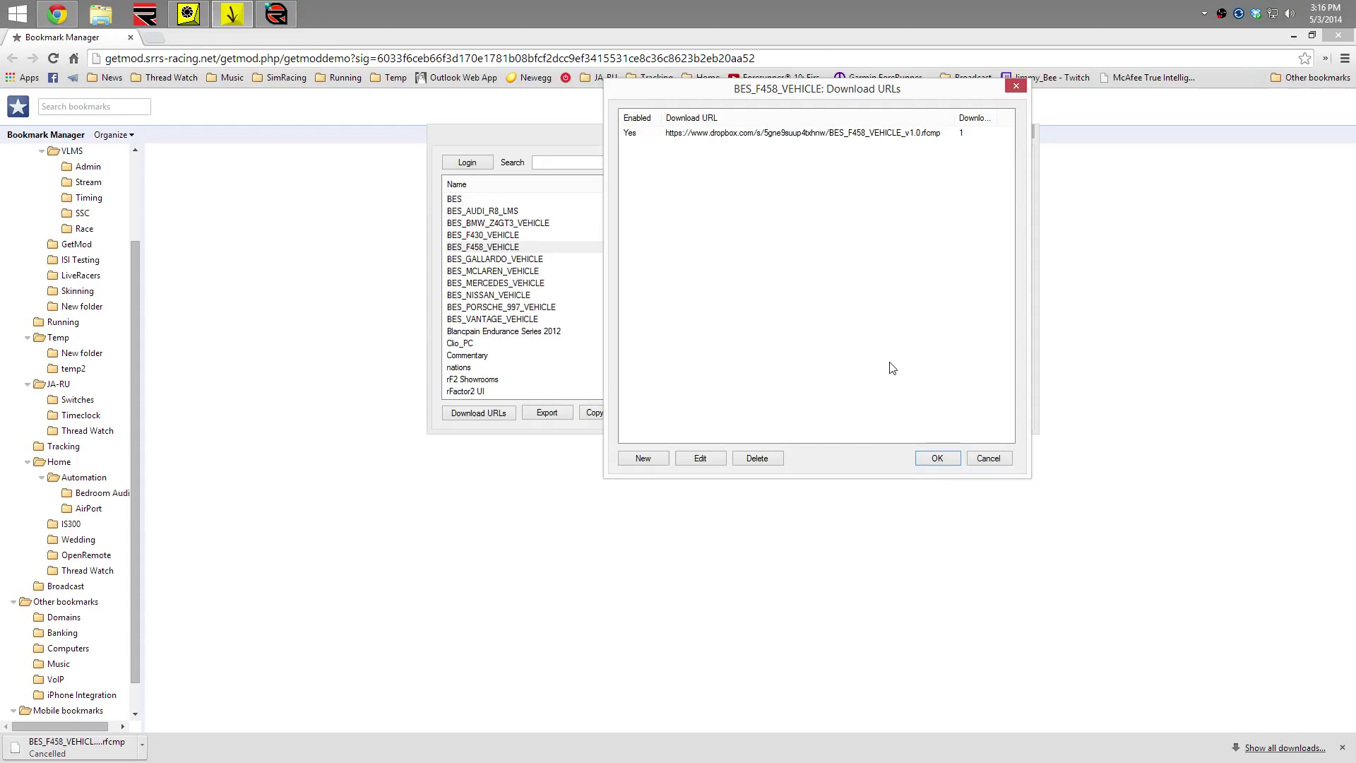
left_click(938, 460)
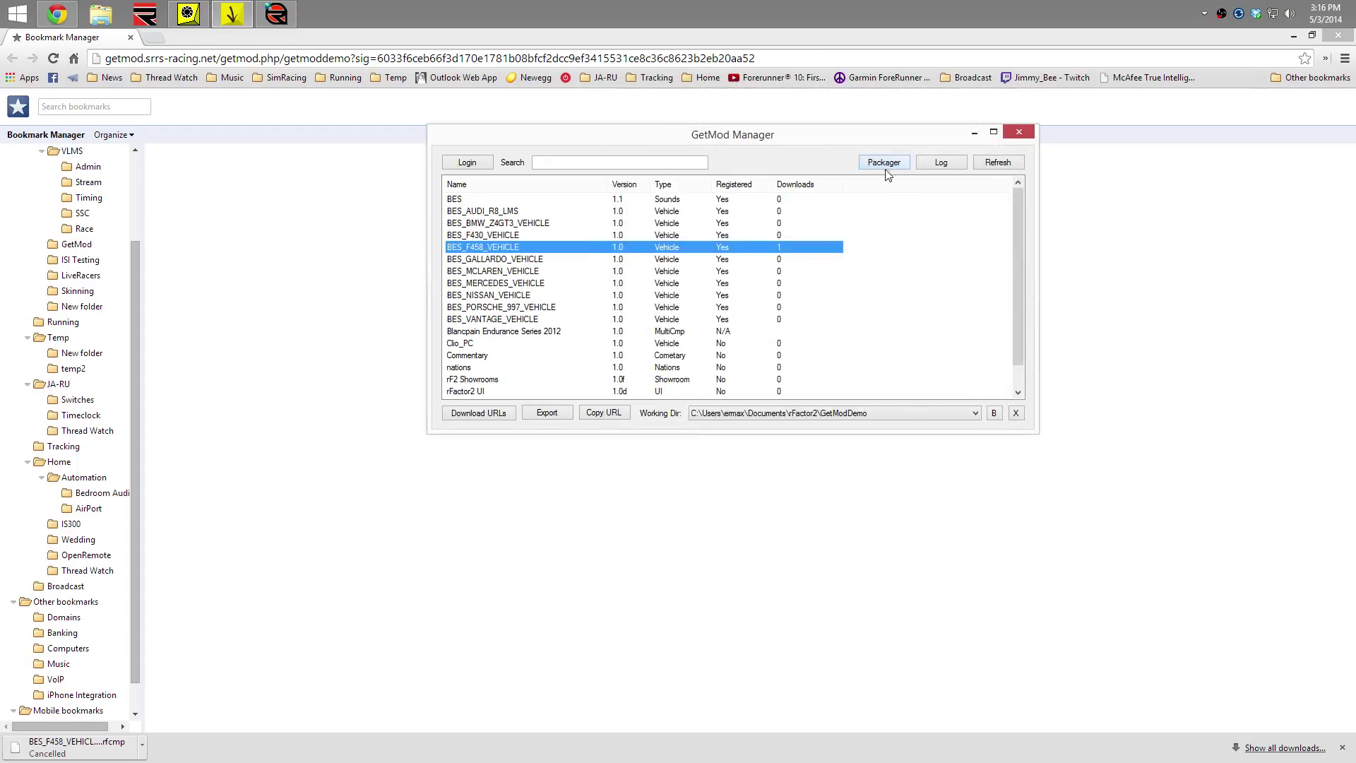
Open the download log, review the BES_F458, McLAREN and NISSAN entries, then close it
left_click(951, 163)
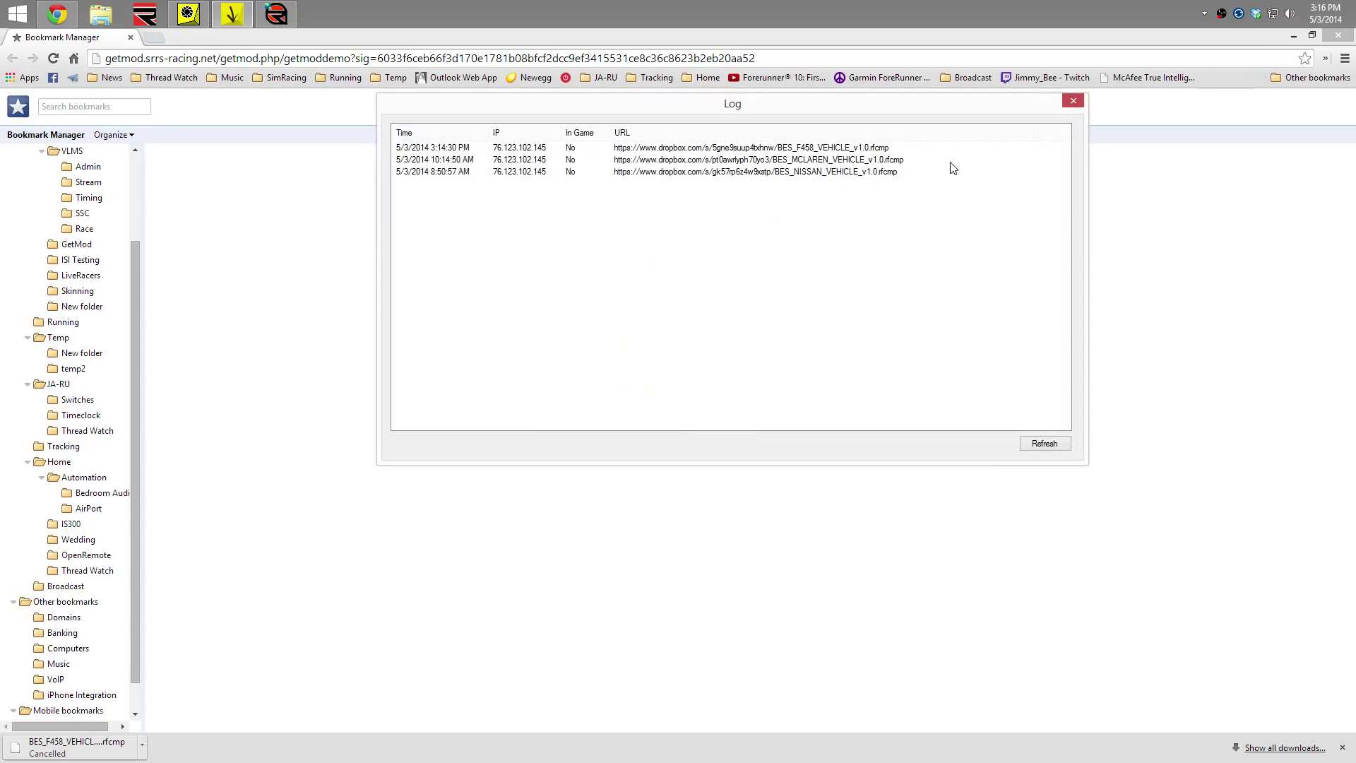
left_click(572, 173)
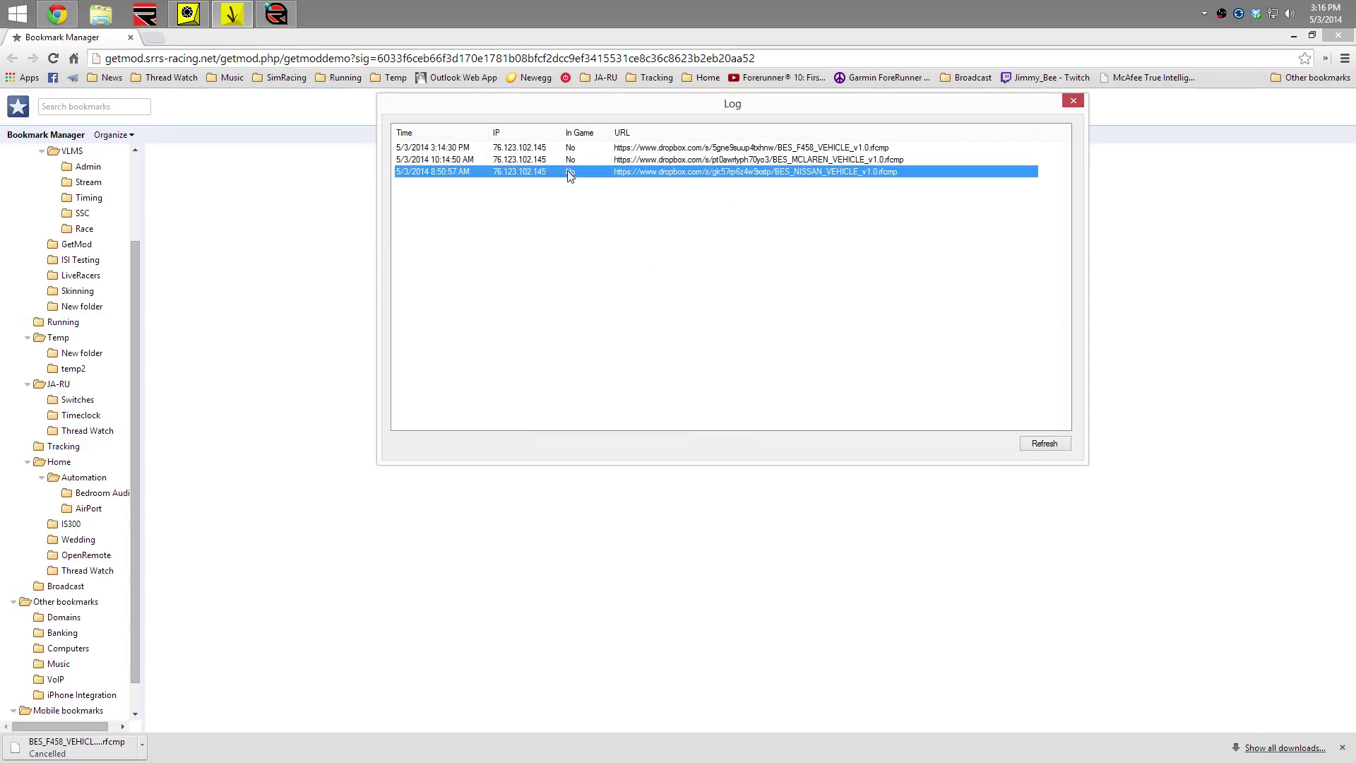
left_click(526, 150)
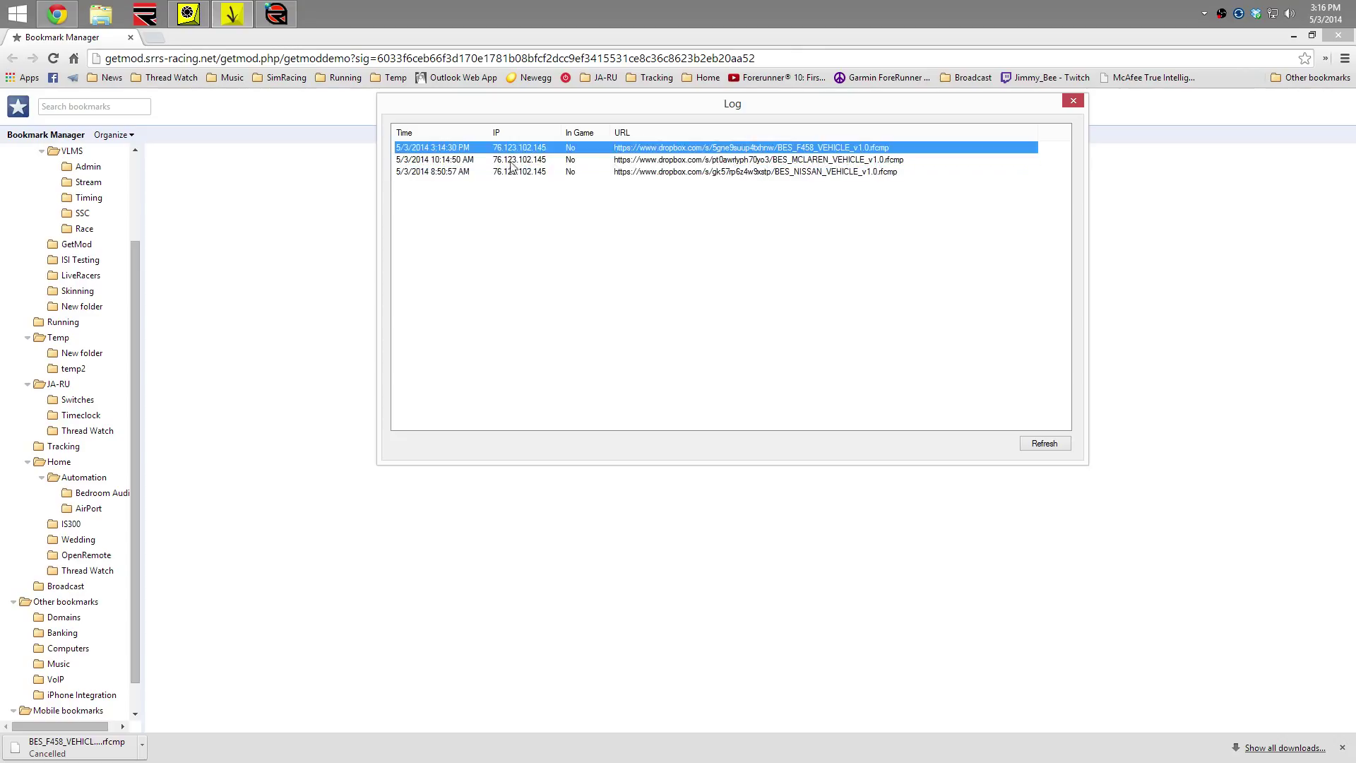
left_click(508, 175)
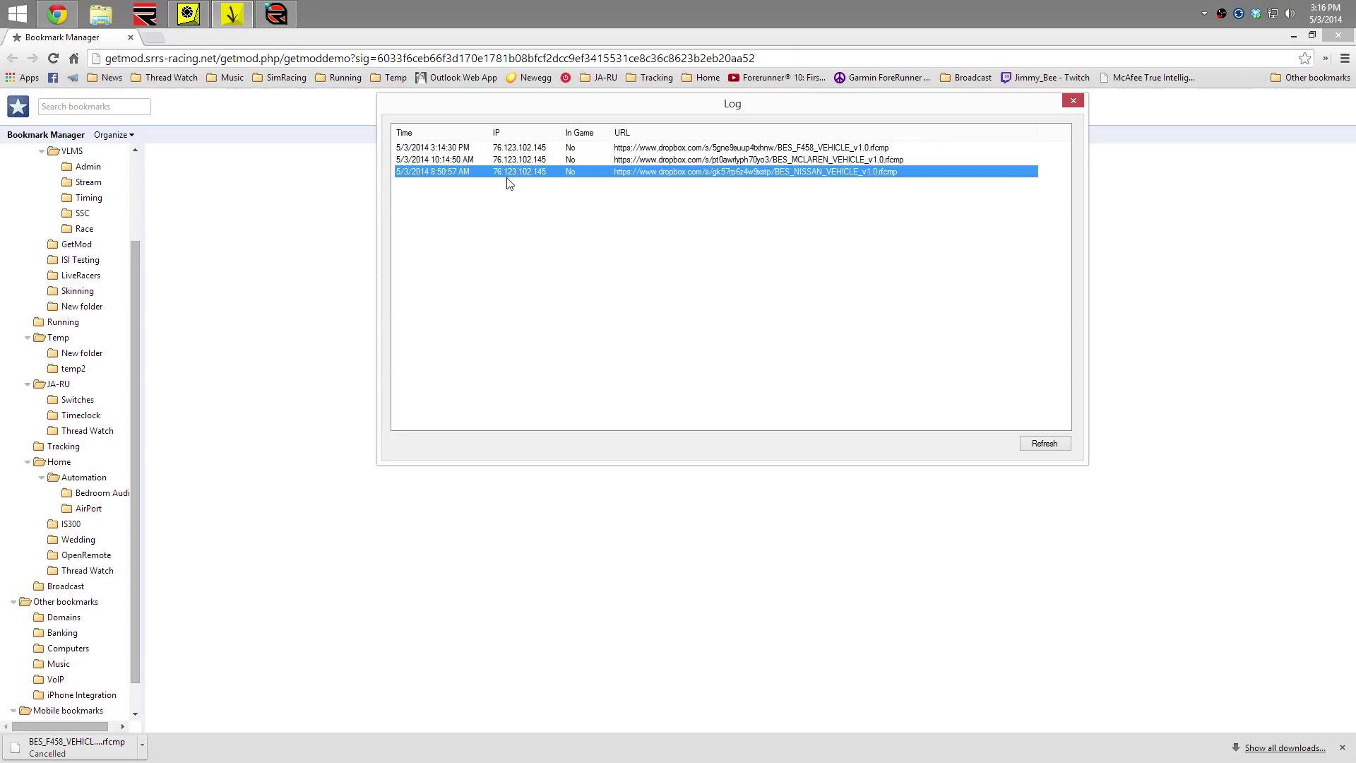
key("shift+Up")
key("shift+Up")
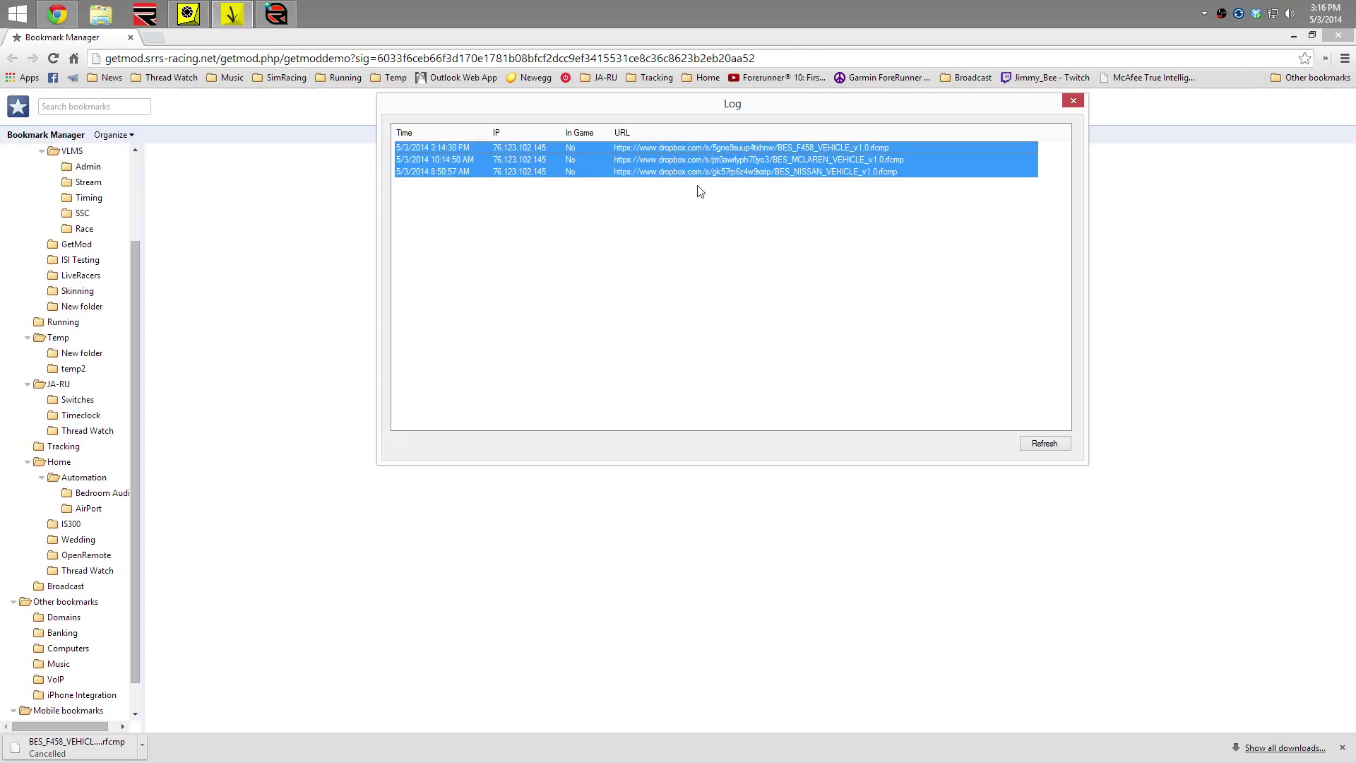
left_click(586, 259)
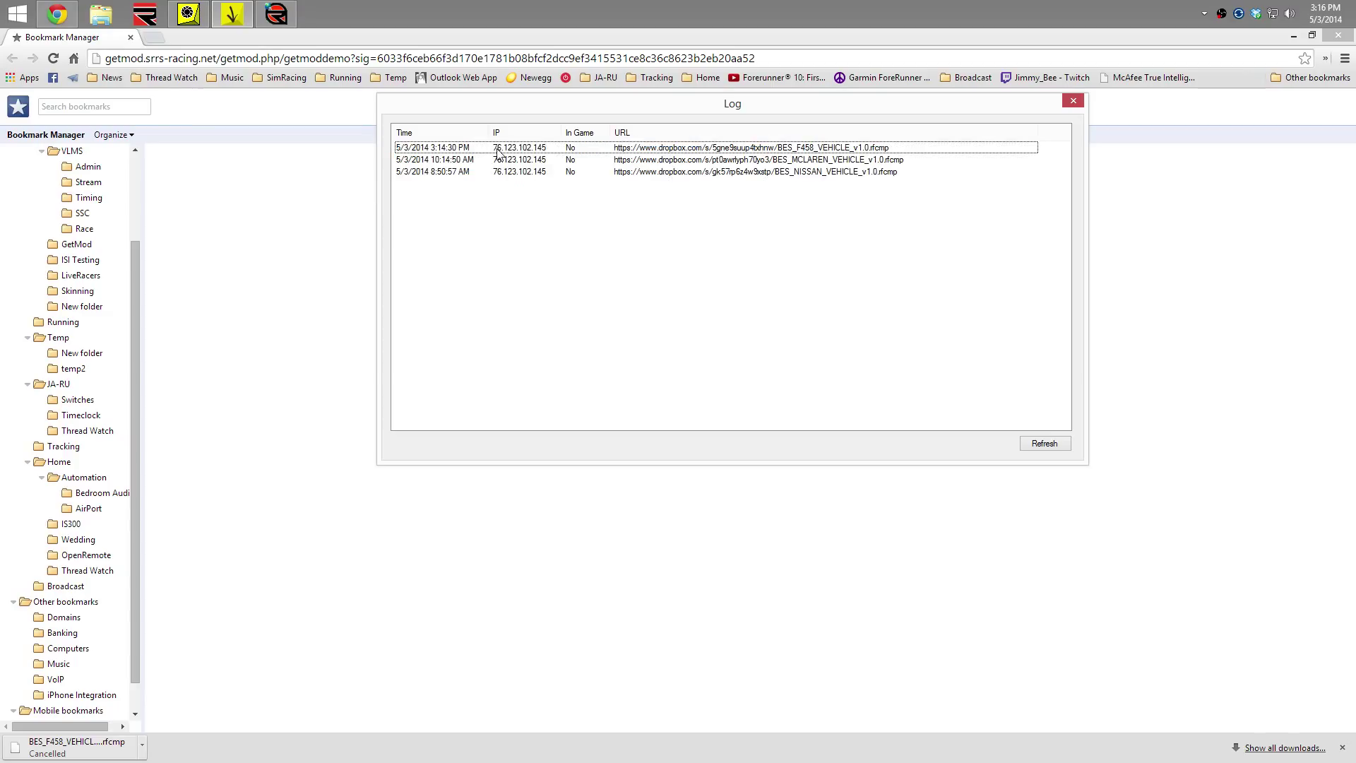
left_click(498, 150)
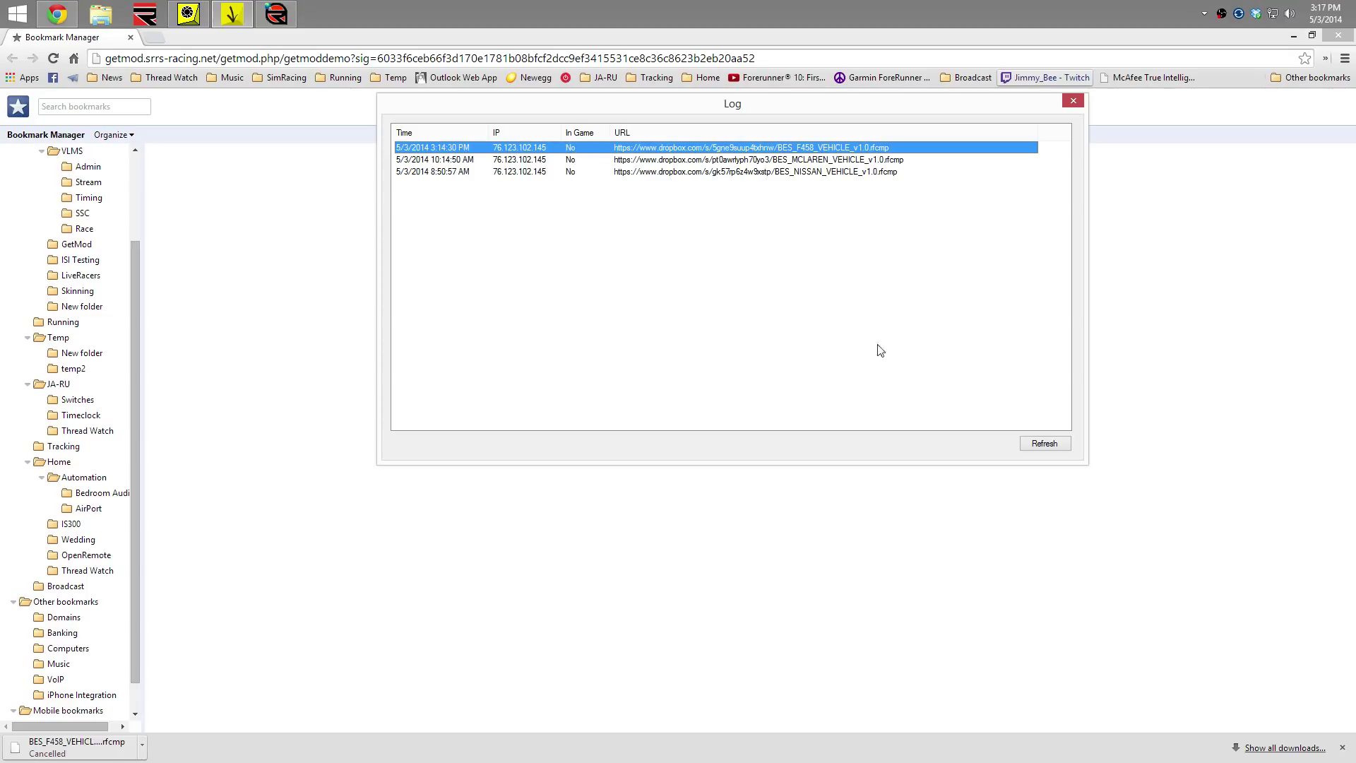
left_click(1071, 101)
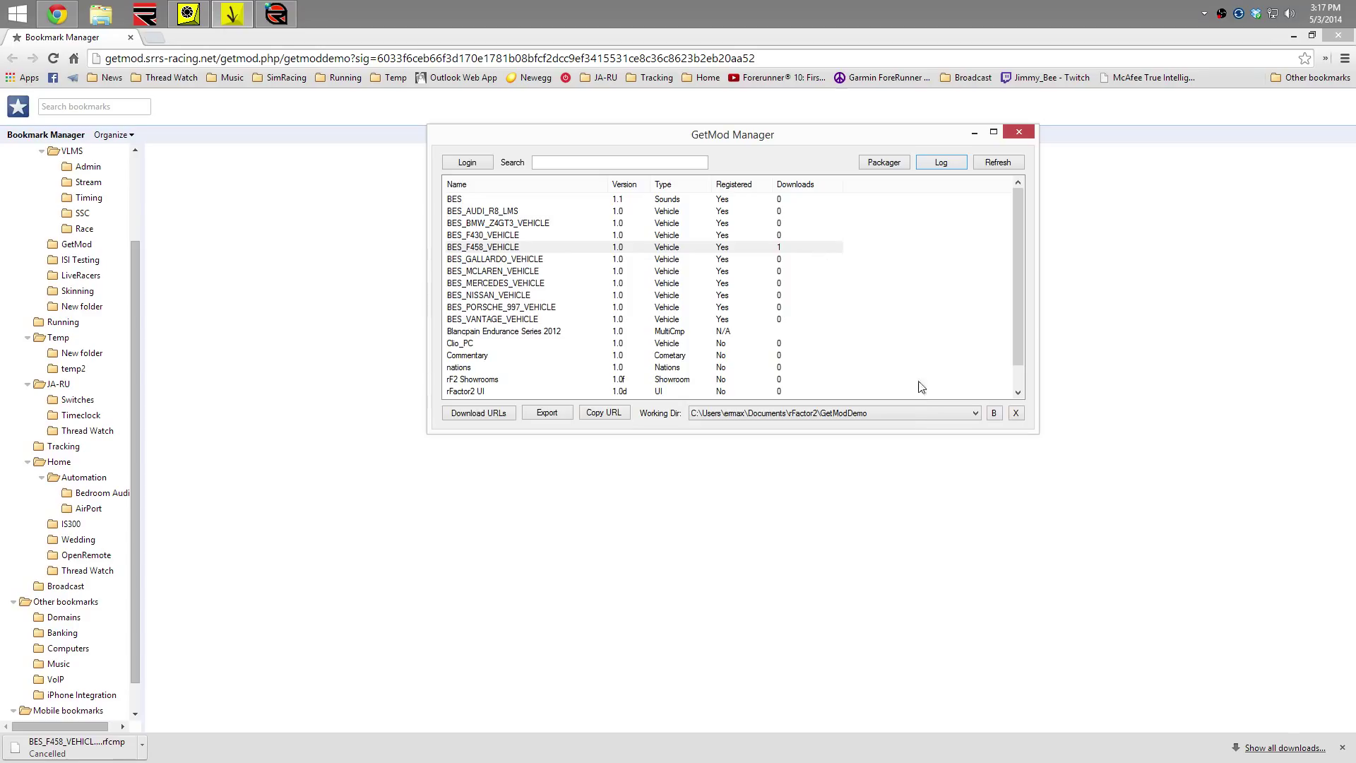
Review the working directory choices in both managers without changing them, then close rFactor2 Mod Manager
left_click(921, 416)
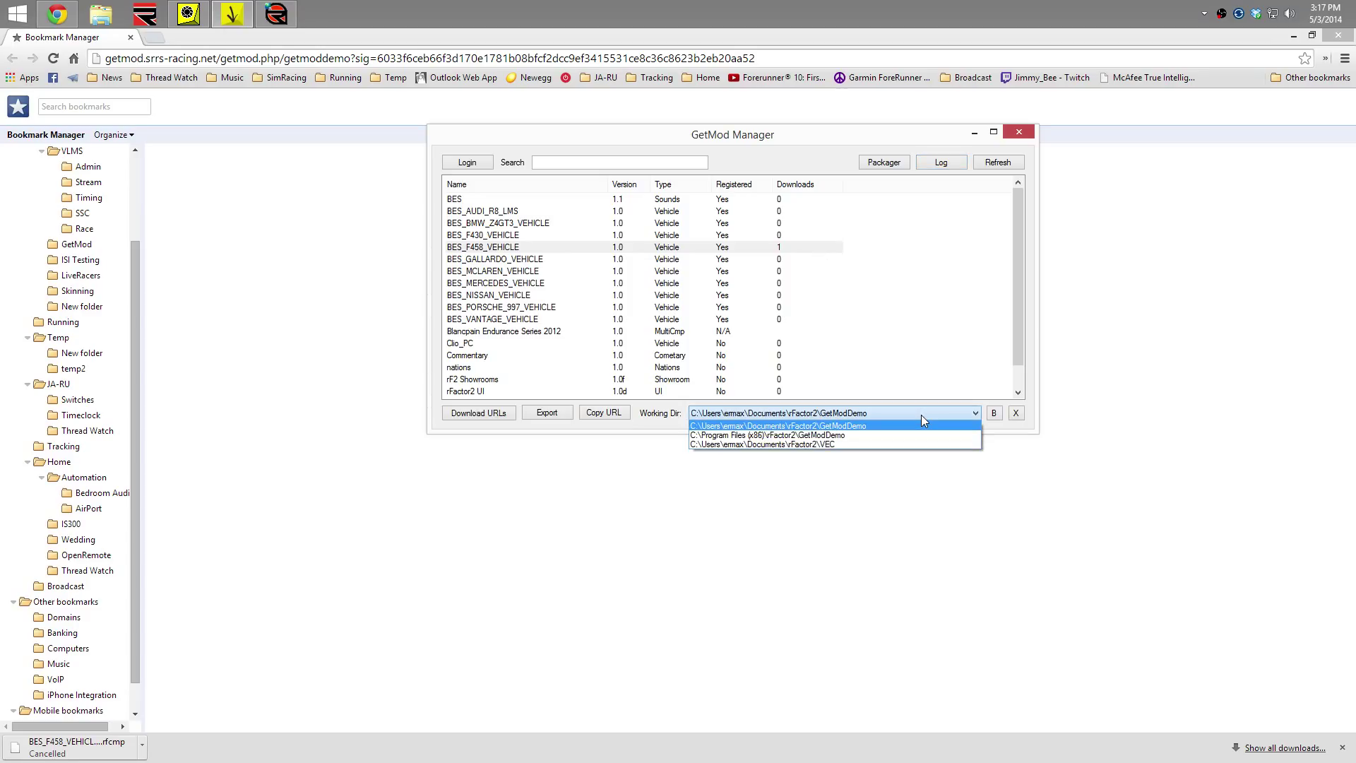
left_click(920, 414)
left_click(189, 14)
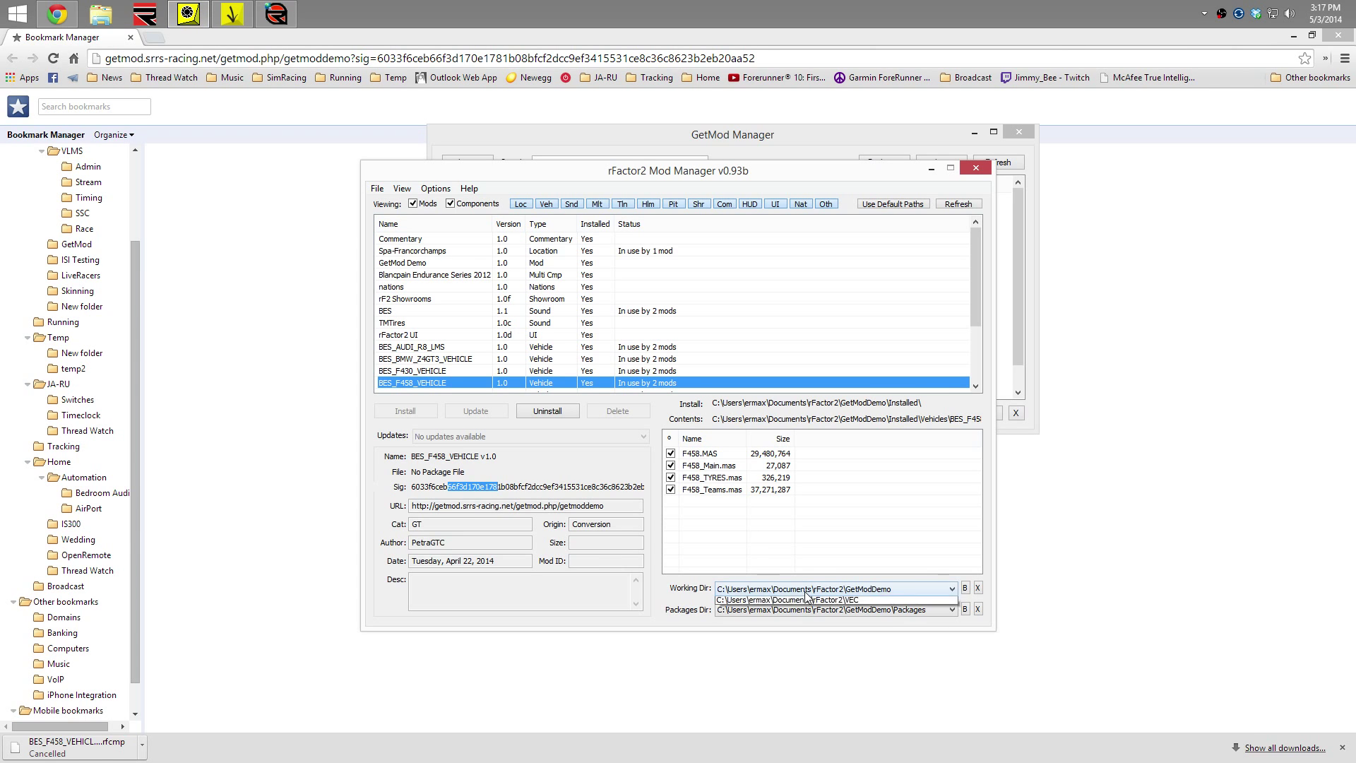
left_click(804, 588)
left_click(804, 591)
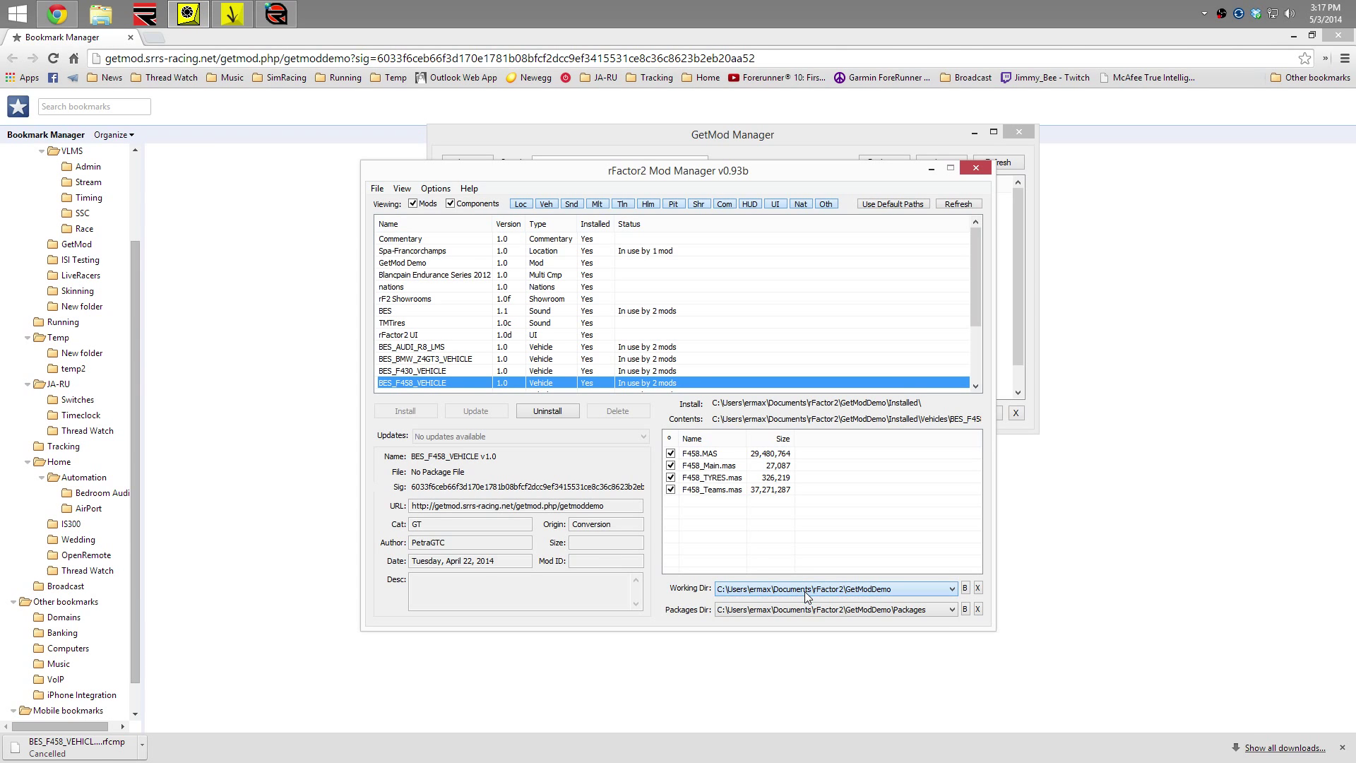
left_click(976, 168)
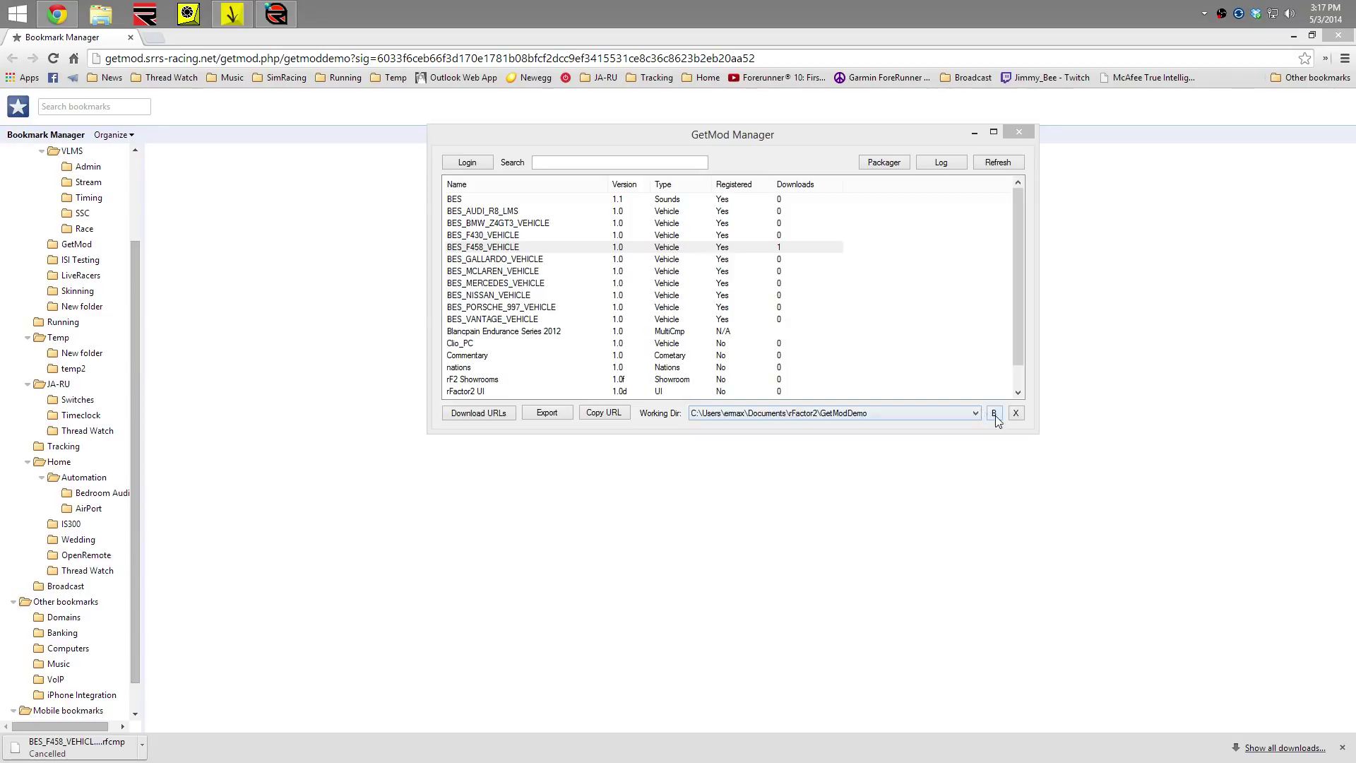
Switch GetMod Manager's working directory to the VEC folder, back to GetModDemo, then close it
left_click(973, 413)
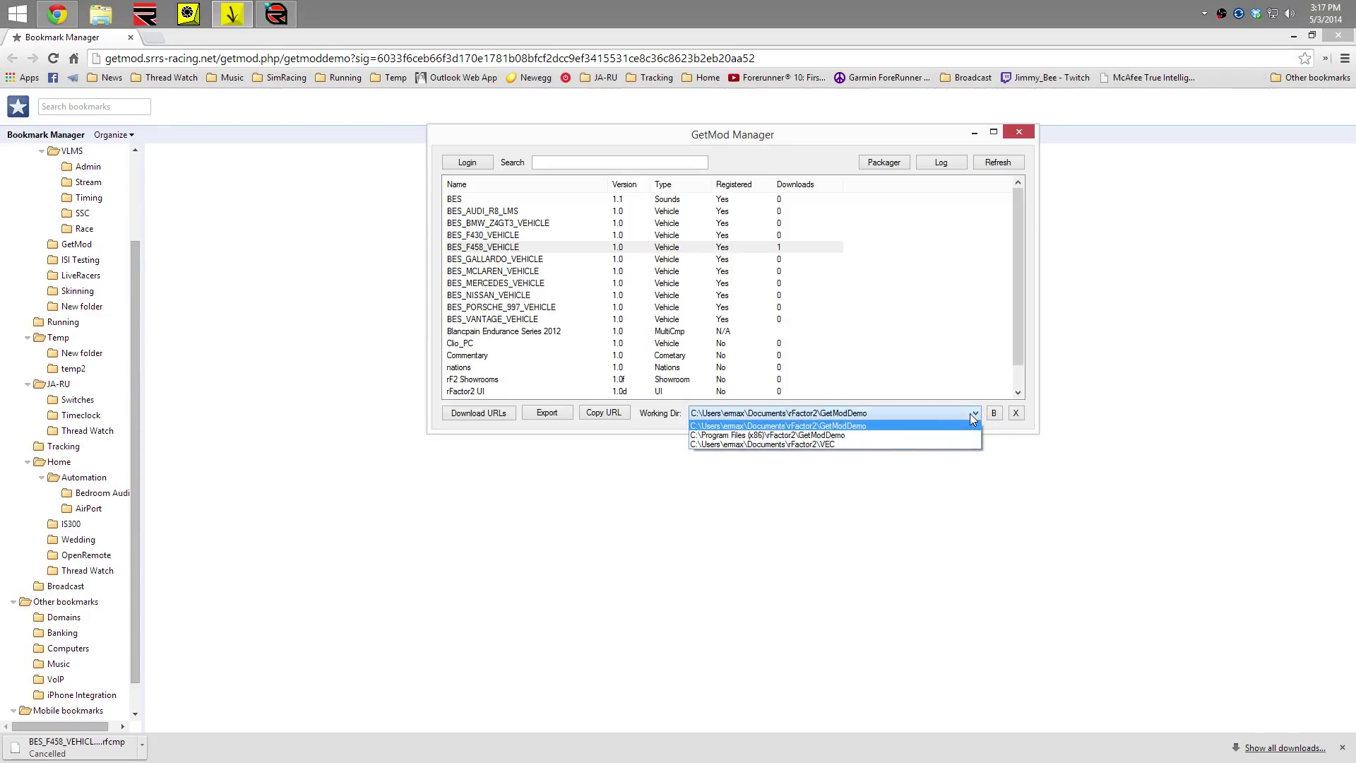
left_click(878, 444)
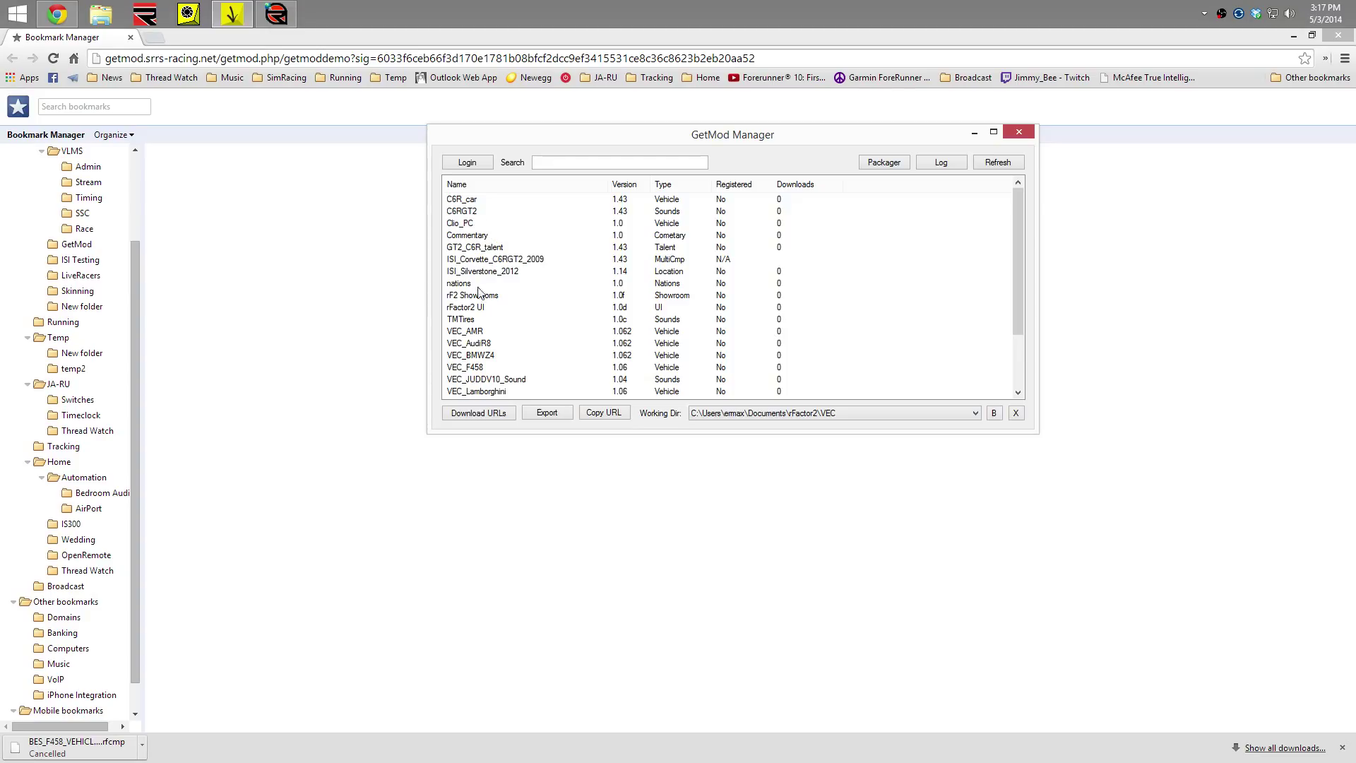
left_click_drag(1020, 226, 979, 377)
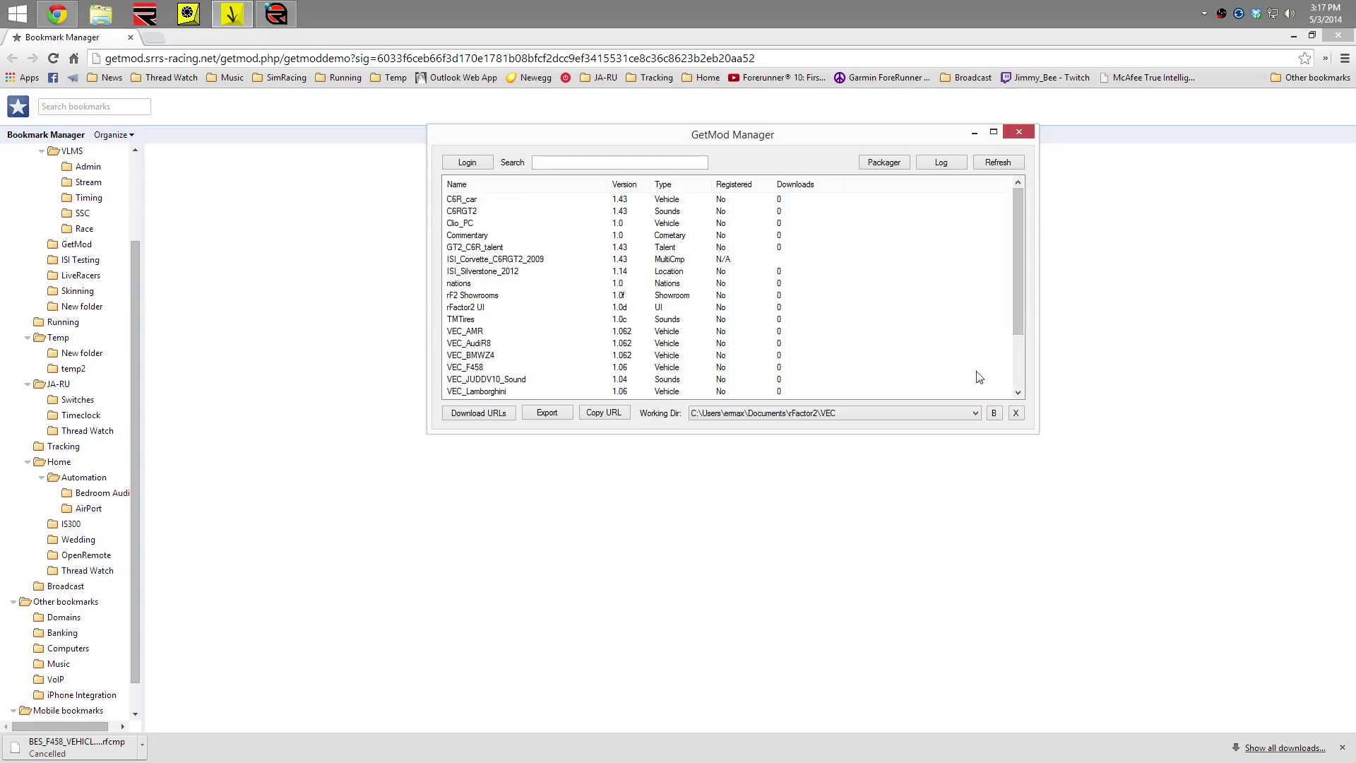
left_click(1016, 414)
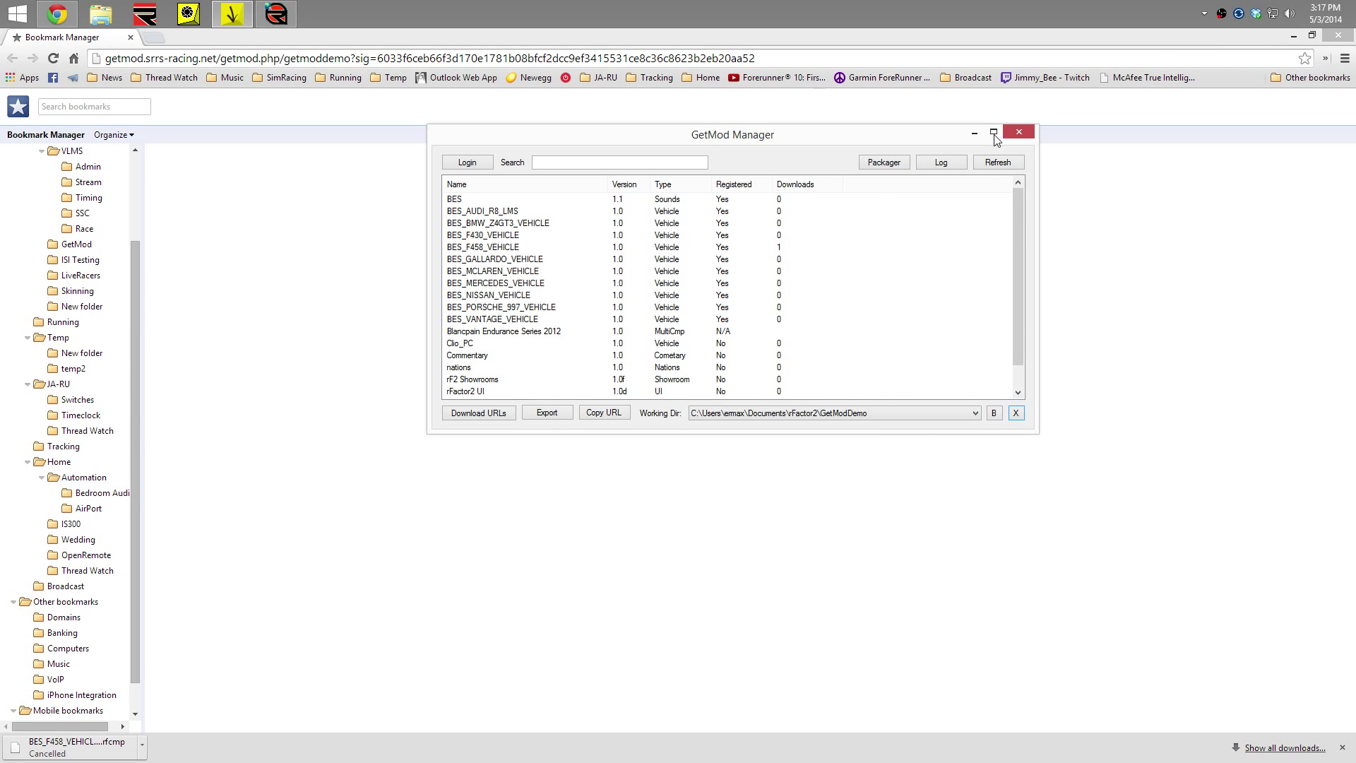
left_click(1019, 132)
Confirm rFactor2 Mod Manager still uses the GetModDemo working directory and close it
left_click(206, 19)
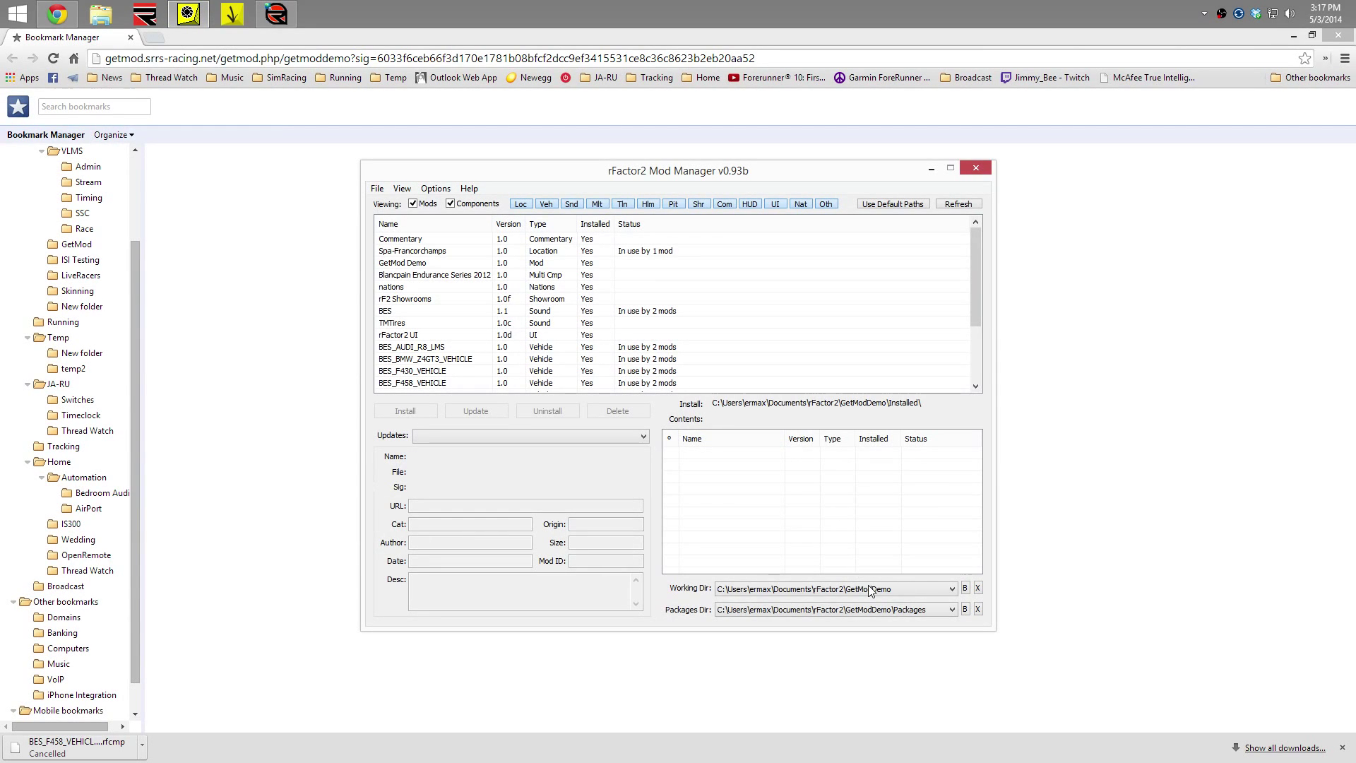
left_click(871, 589)
left_click(873, 601)
left_click(975, 167)
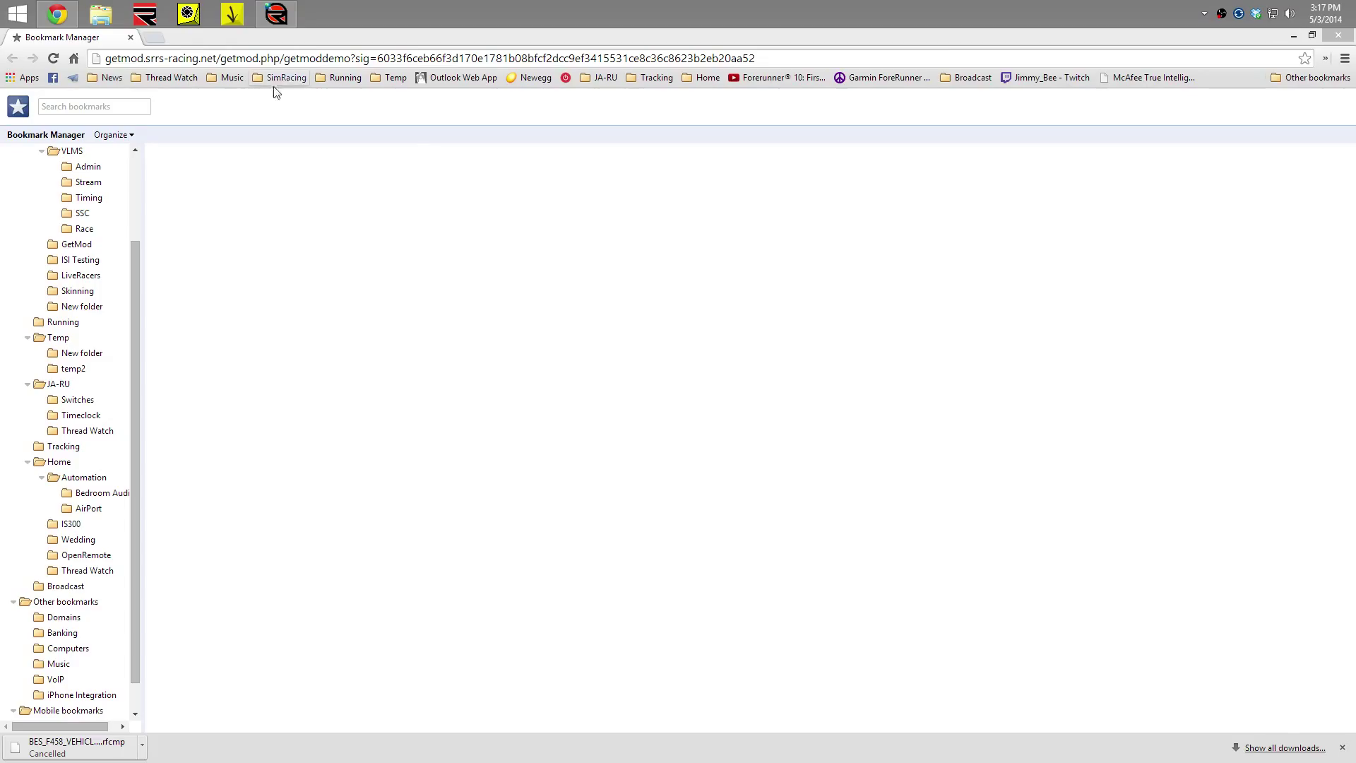
Start browsing for a new working folder in rFactor2 Mod Manager, then cancel and close it
left_click(241, 14)
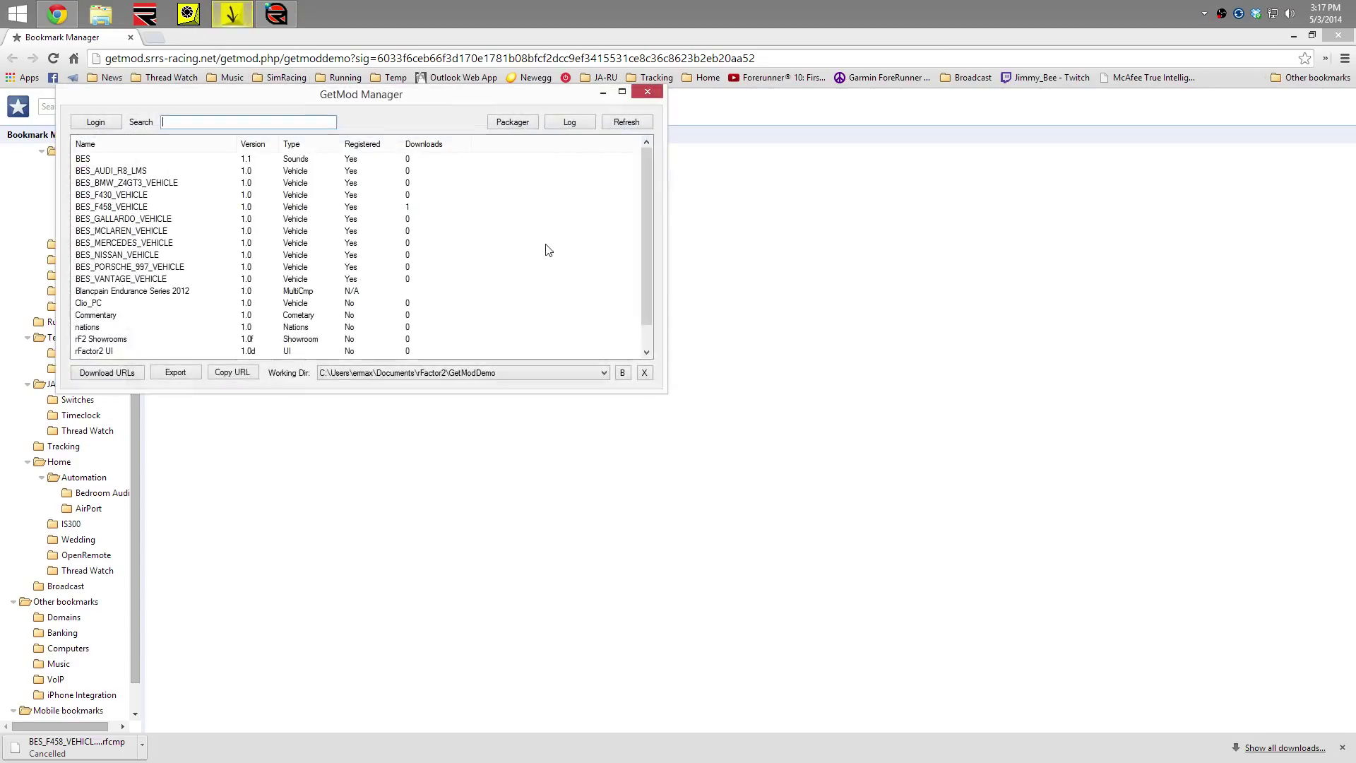
left_click(647, 92)
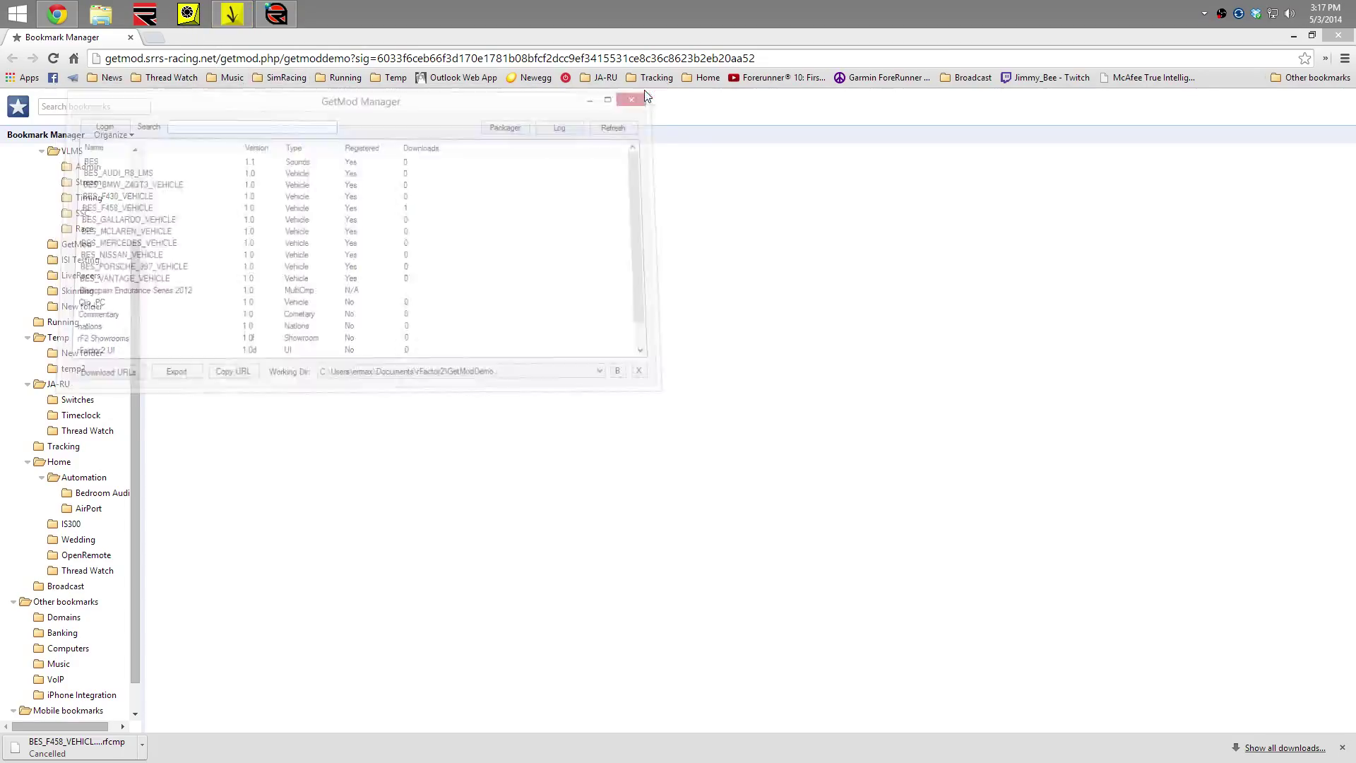
left_click(189, 16)
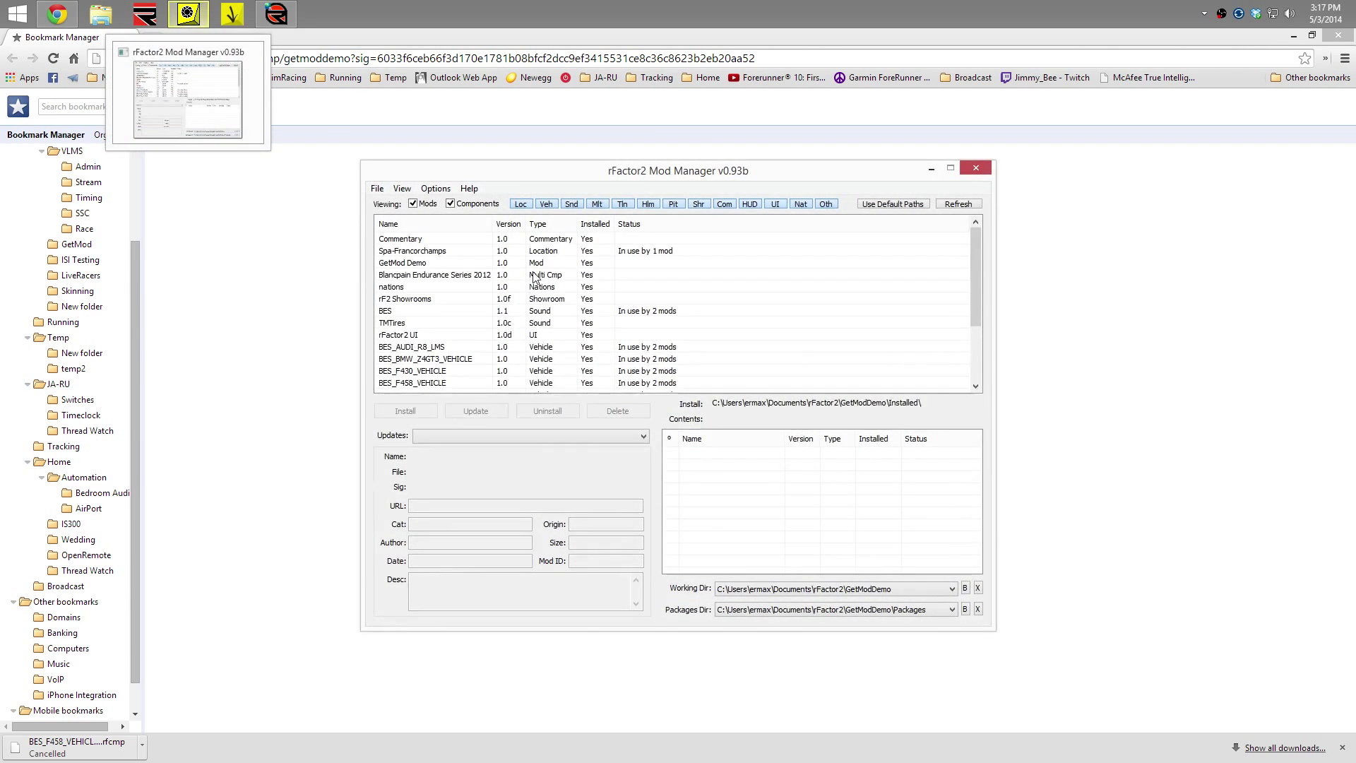
left_click(964, 589)
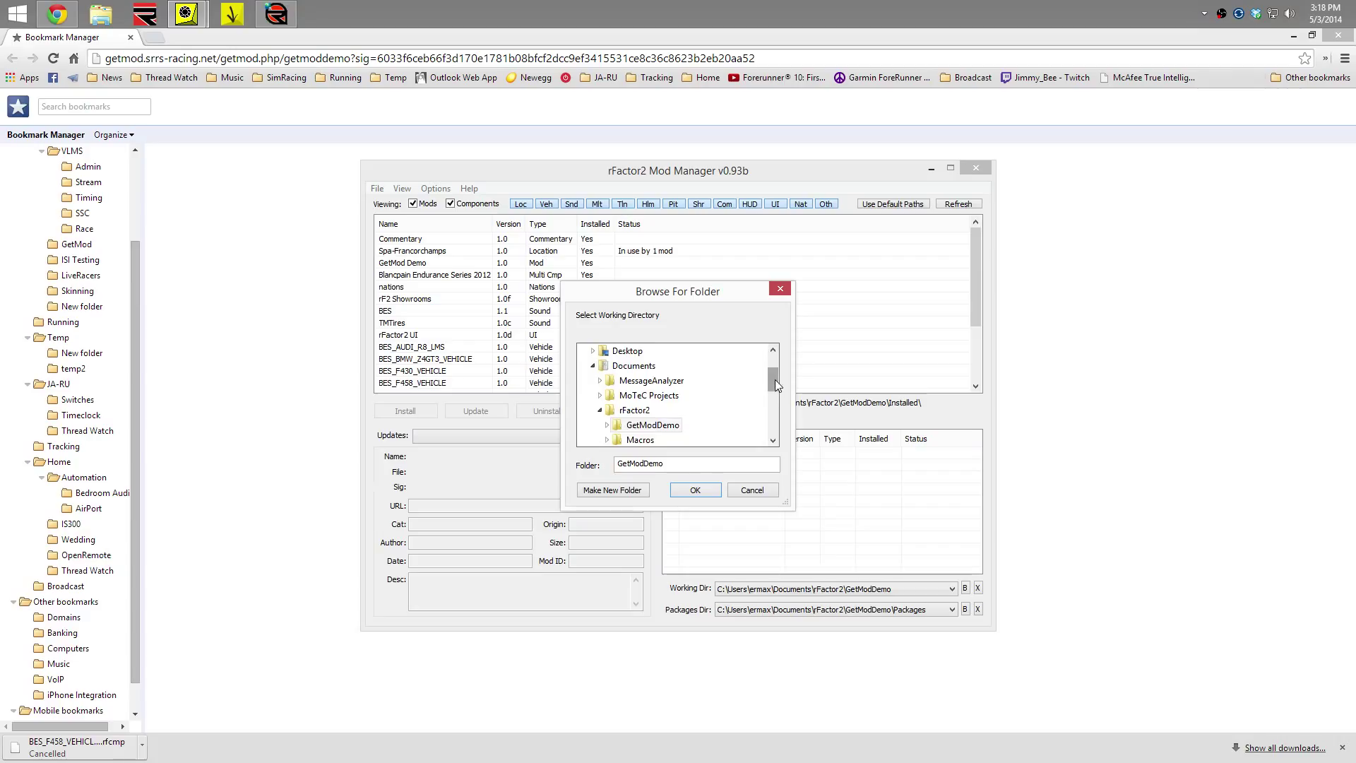
left_click_drag(774, 380, 776, 409)
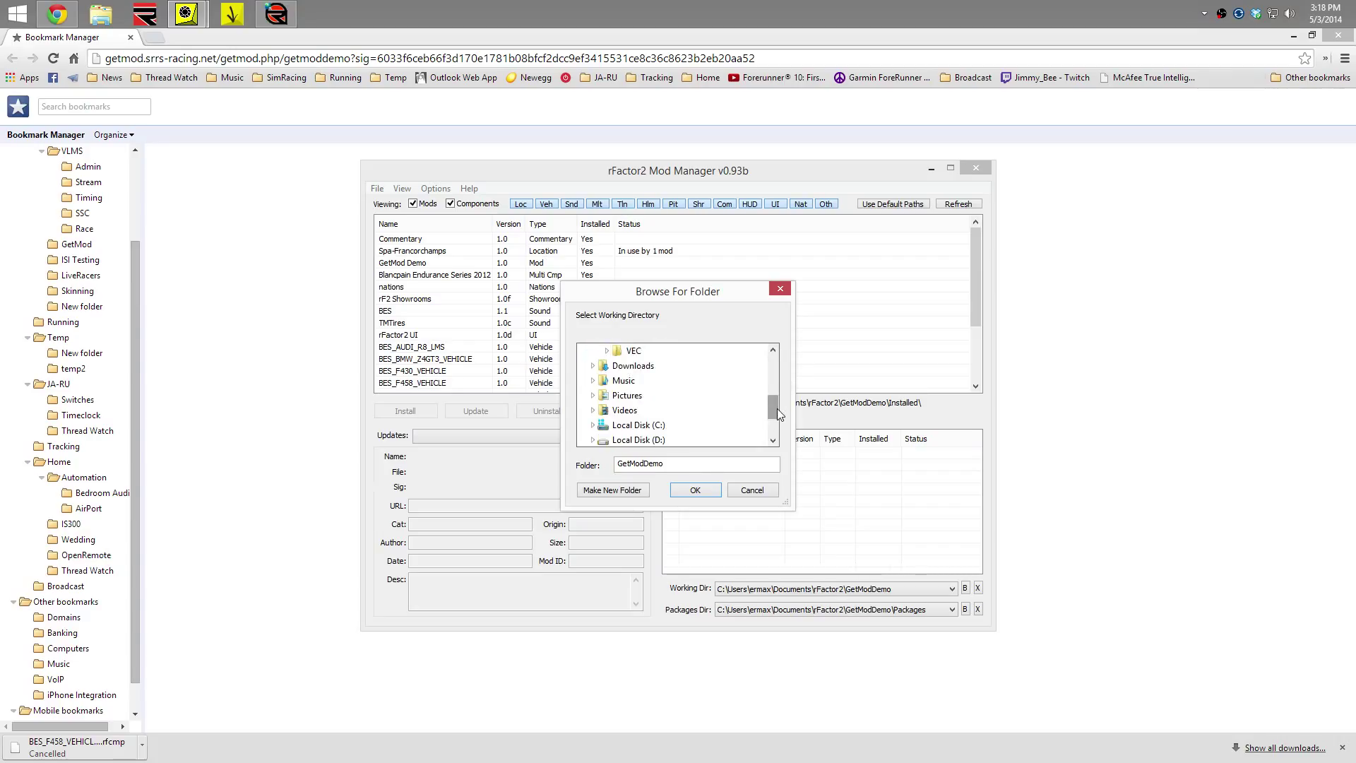
left_click(754, 495)
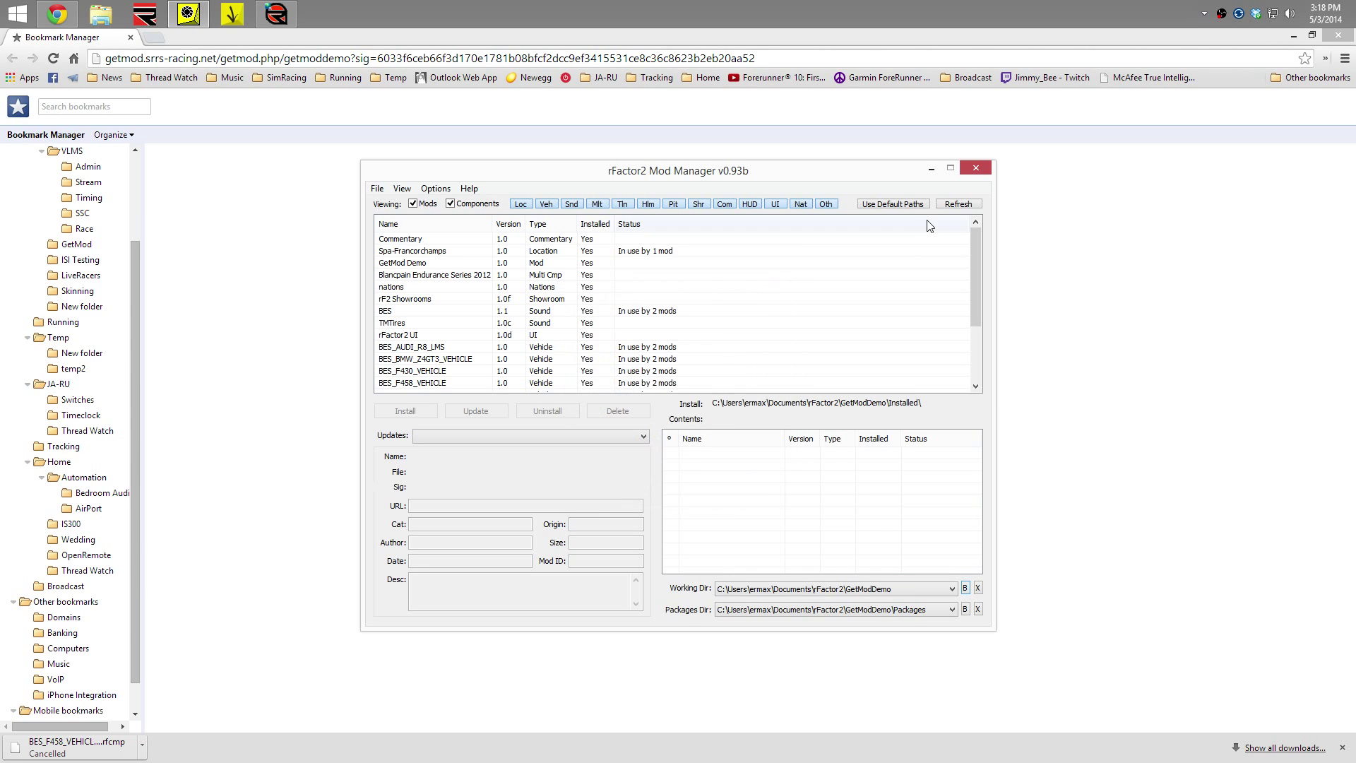
left_click(971, 172)
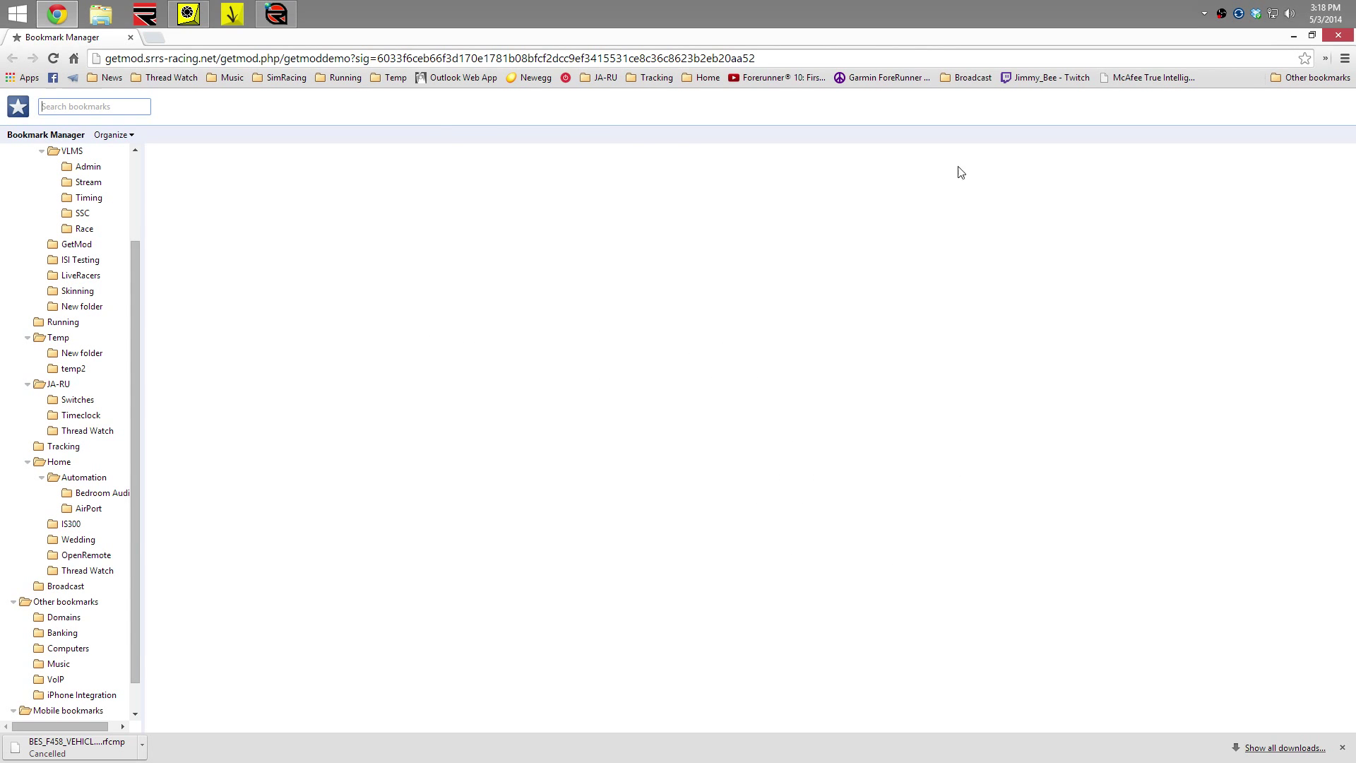
Set GetMod Manager's working directory to Documents\rFactor2\VEC and close it
left_click(233, 21)
left_click(640, 392)
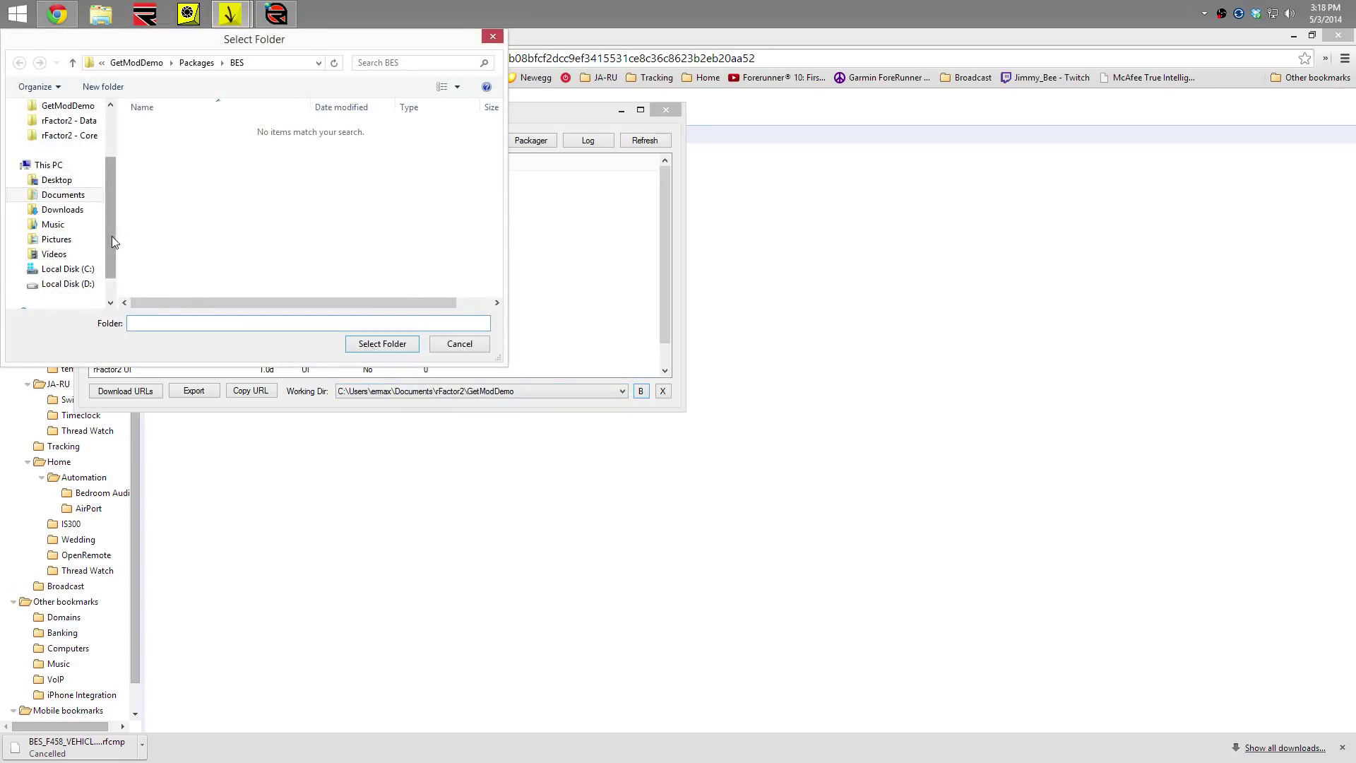
scroll(111, 236, "up", 2)
left_click(75, 203)
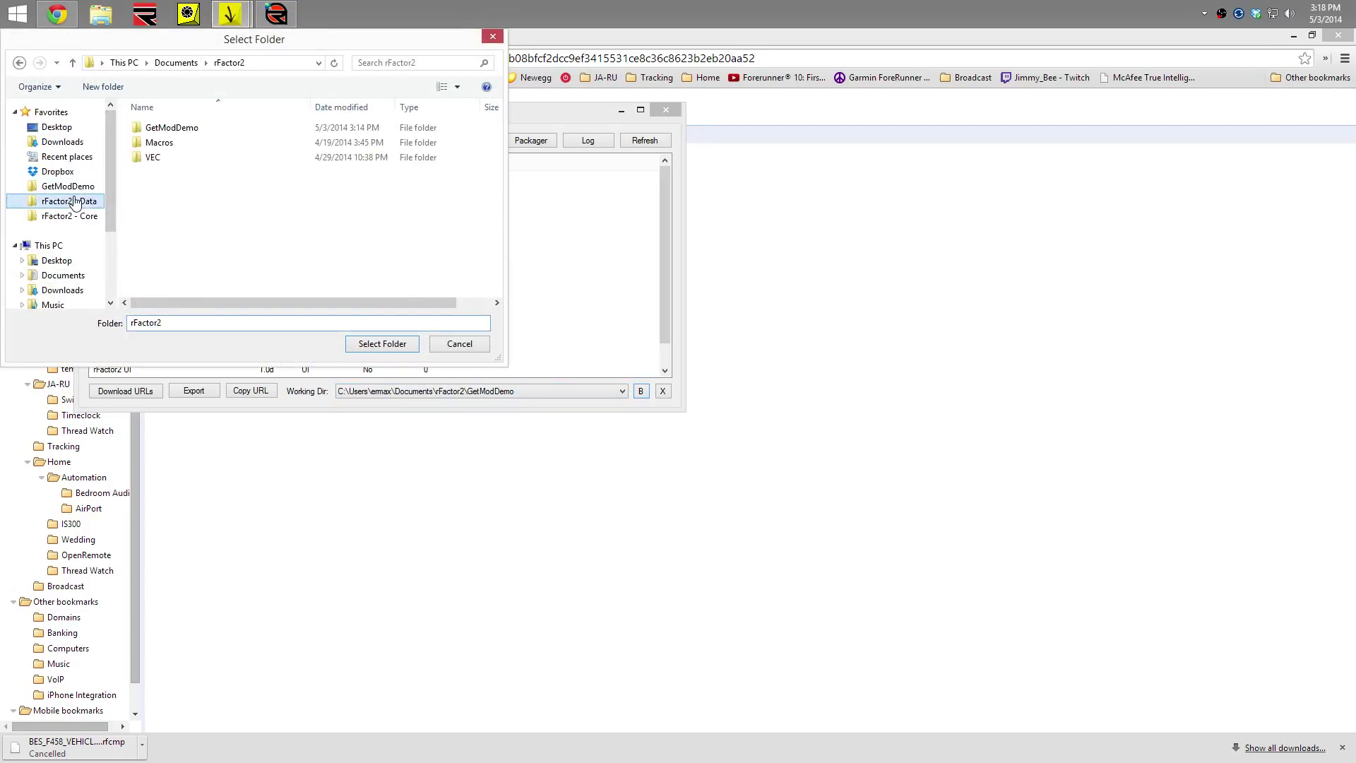
double_click(151, 156)
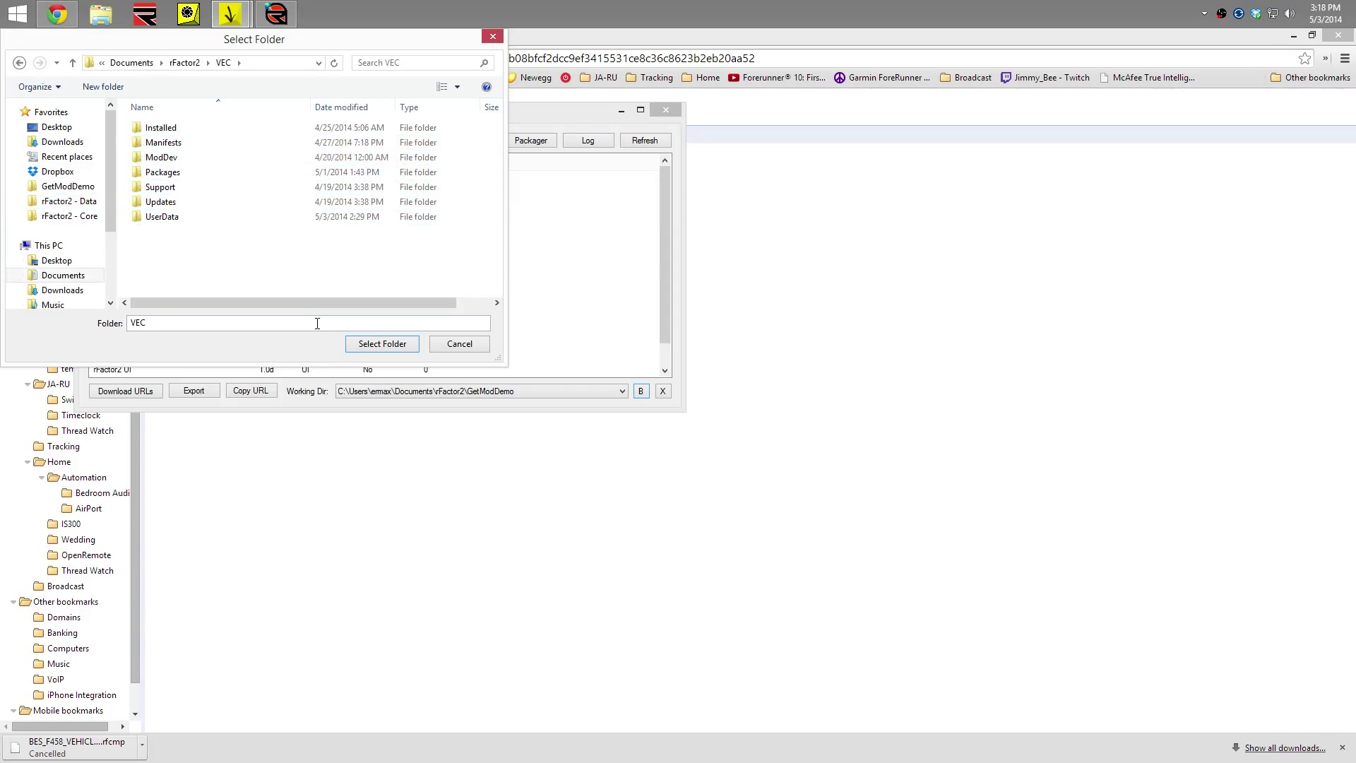
left_click(375, 344)
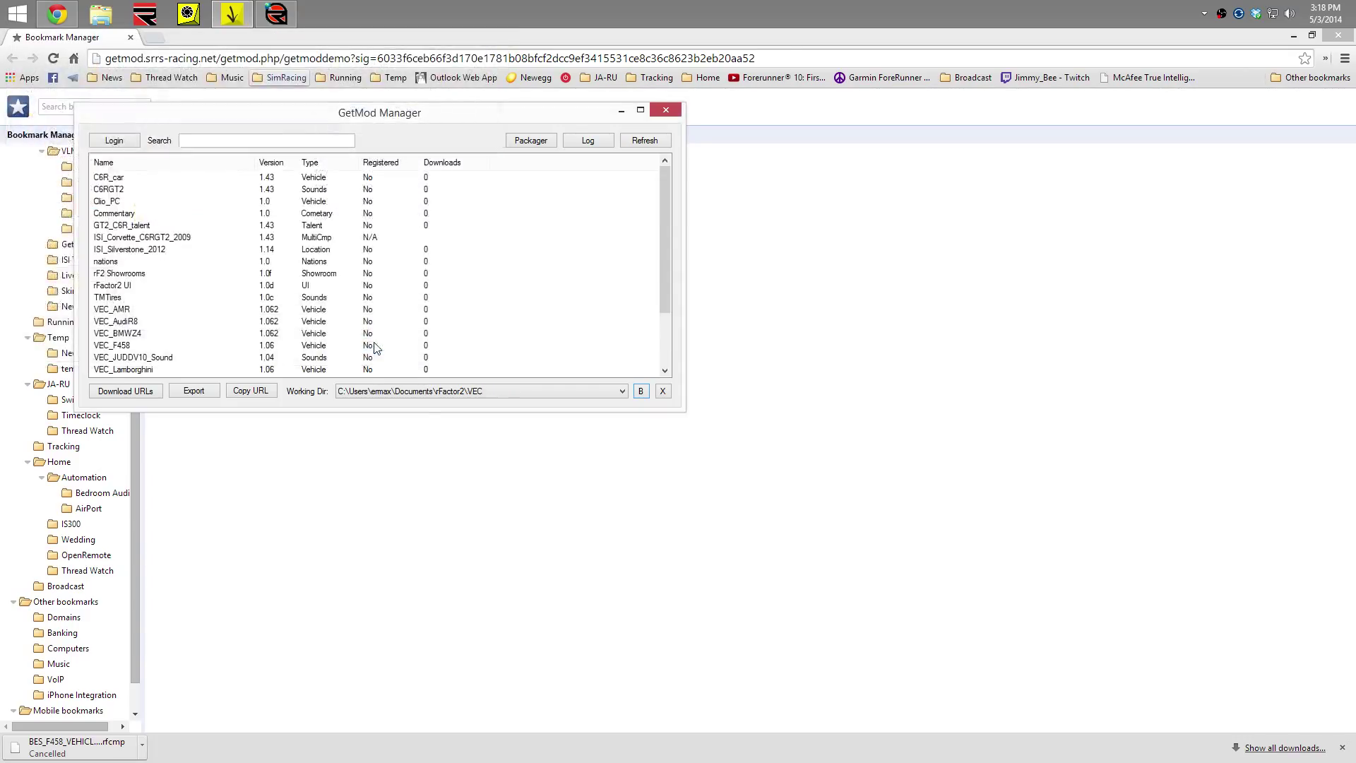
left_click(424, 396)
left_click(422, 396)
left_click(664, 110)
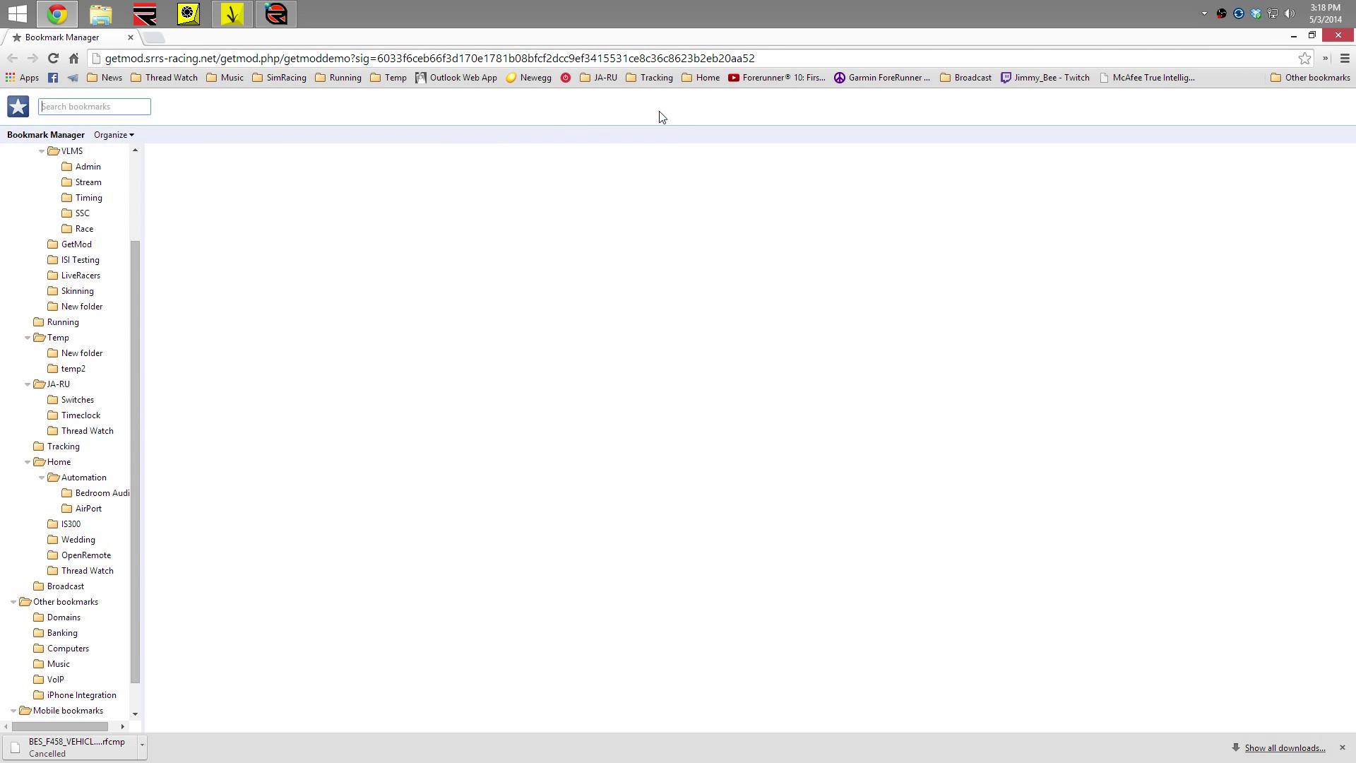
Confirm rFactor2 Mod Manager now shows the VEC working directory, then close it
left_click(190, 23)
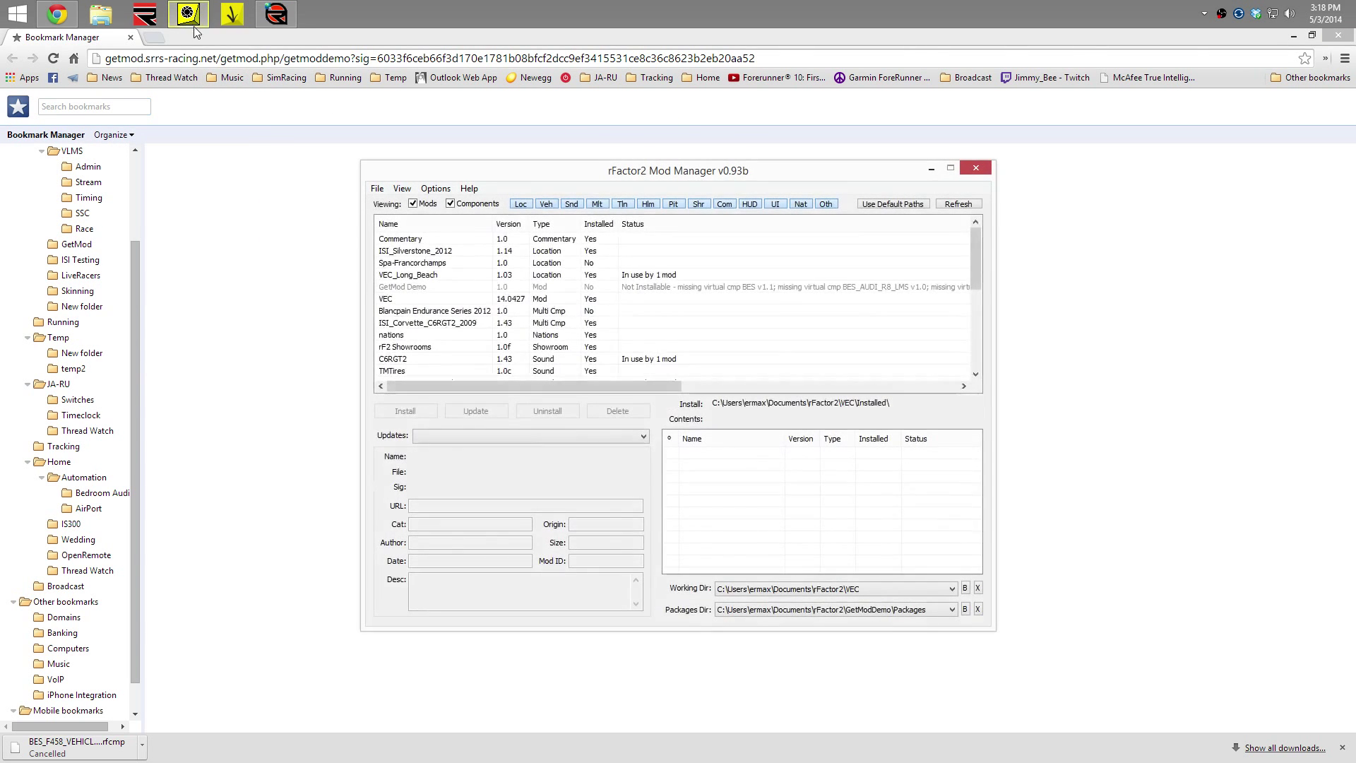
left_click(830, 592)
left_click(830, 592)
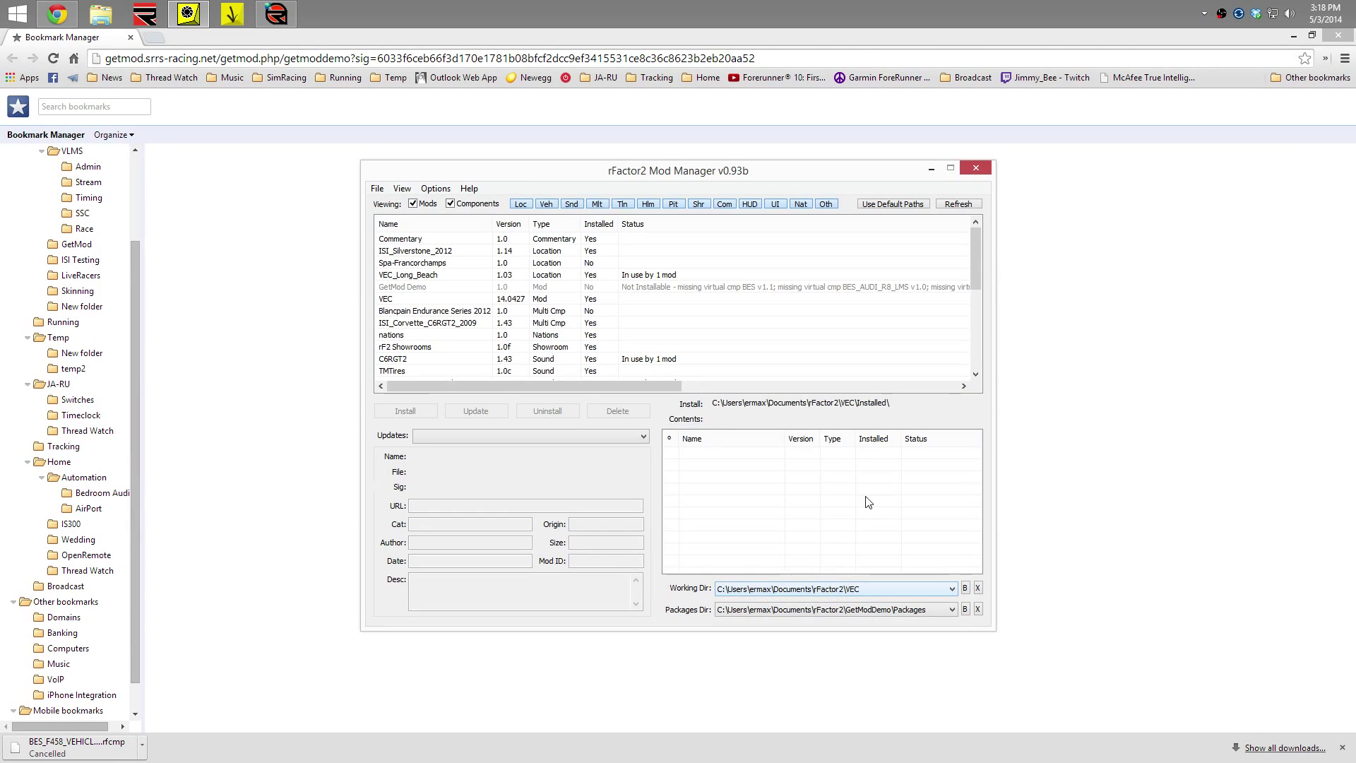
left_click(974, 171)
left_click(239, 15)
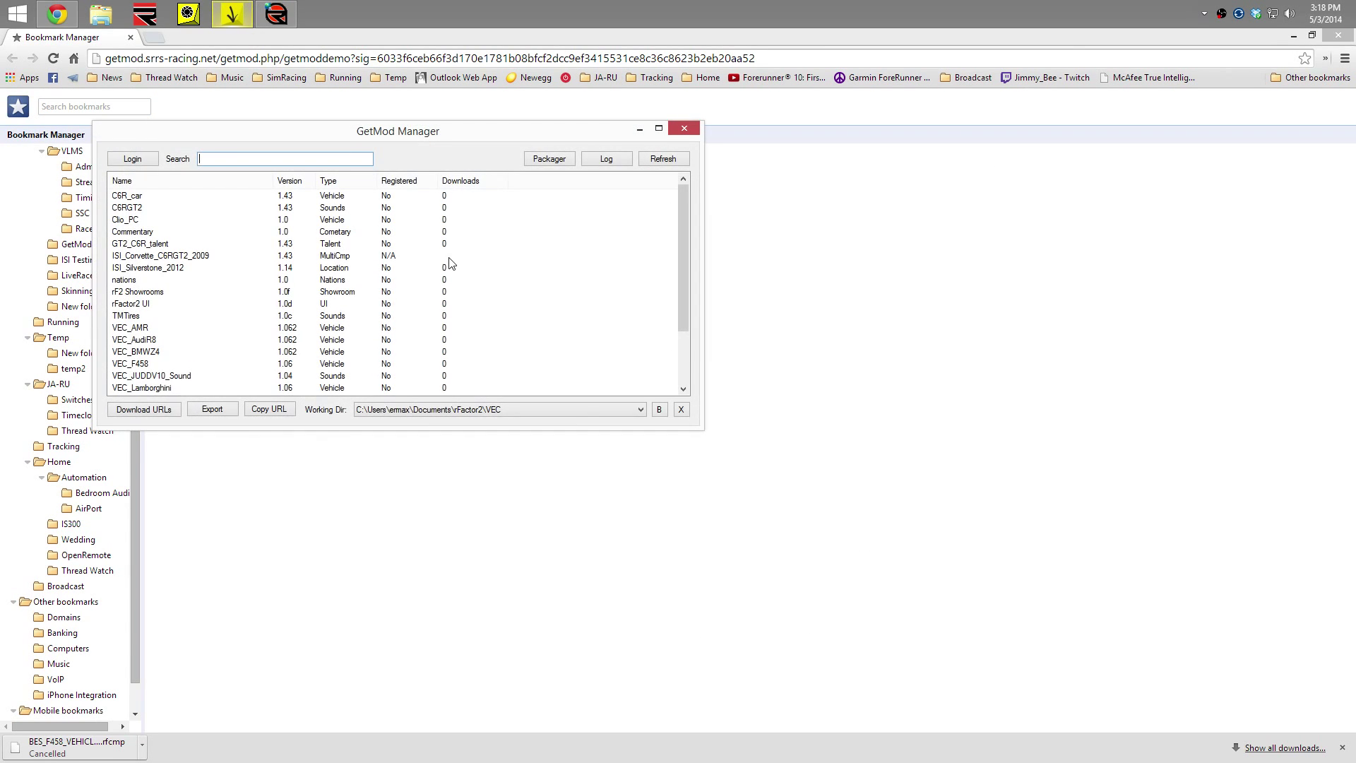
Switch the working directory to GetModDemo and log in with a different account's user name and password
left_click(565, 411)
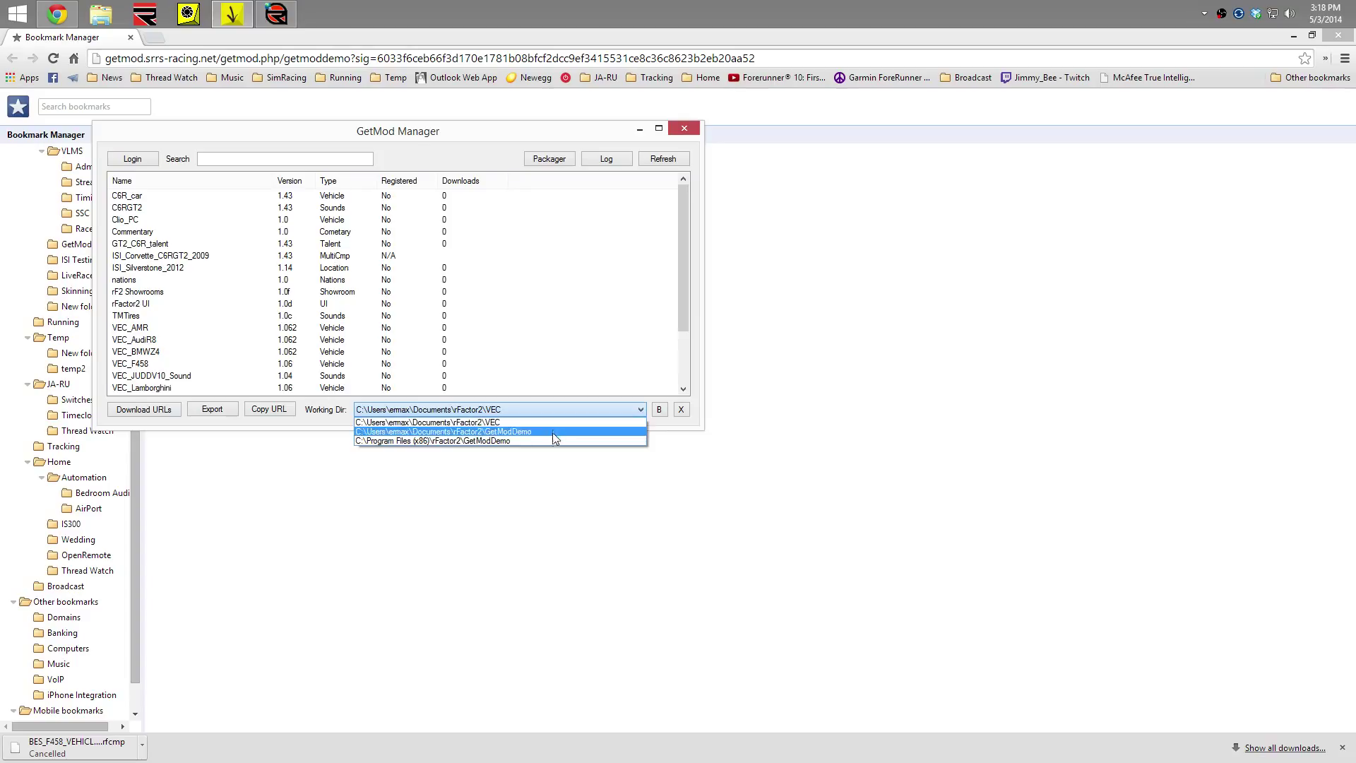
left_click(552, 434)
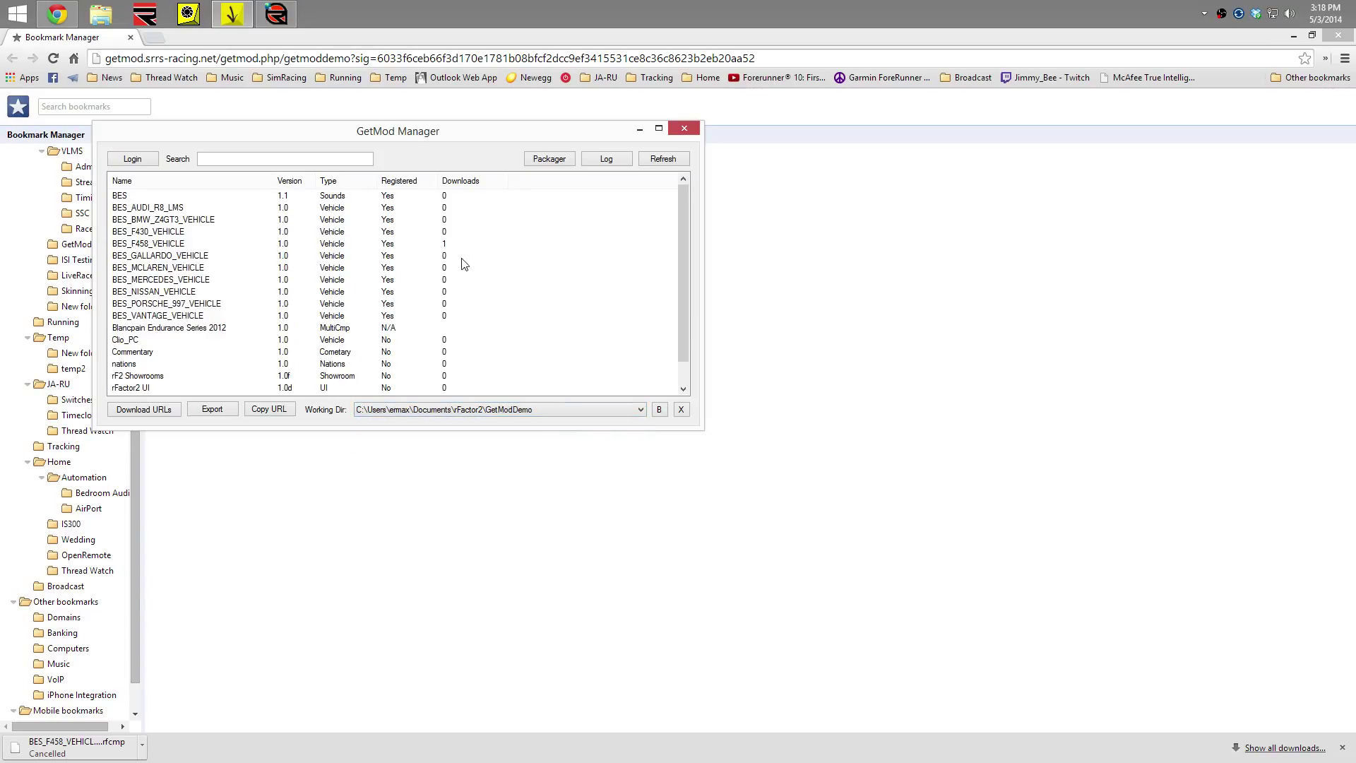
left_click(134, 160)
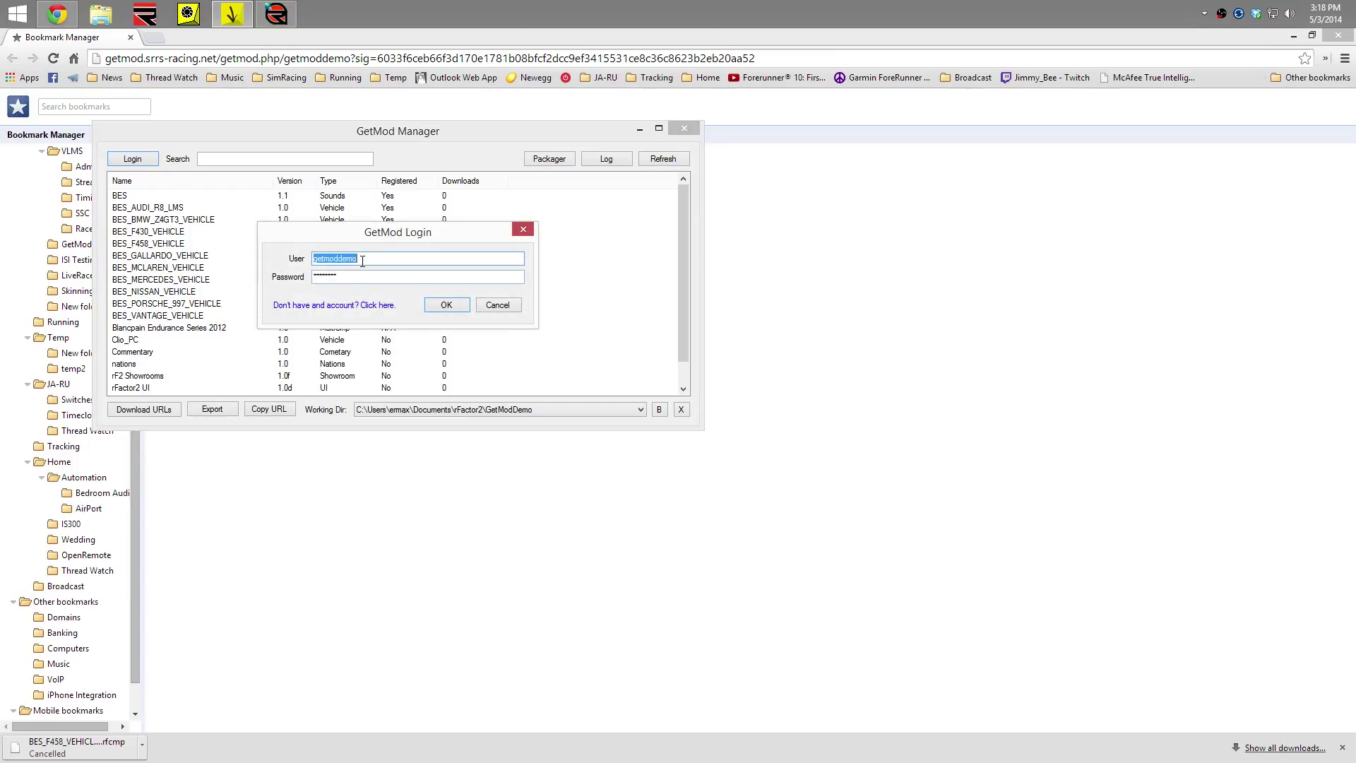
type("vec")
key("Tab")
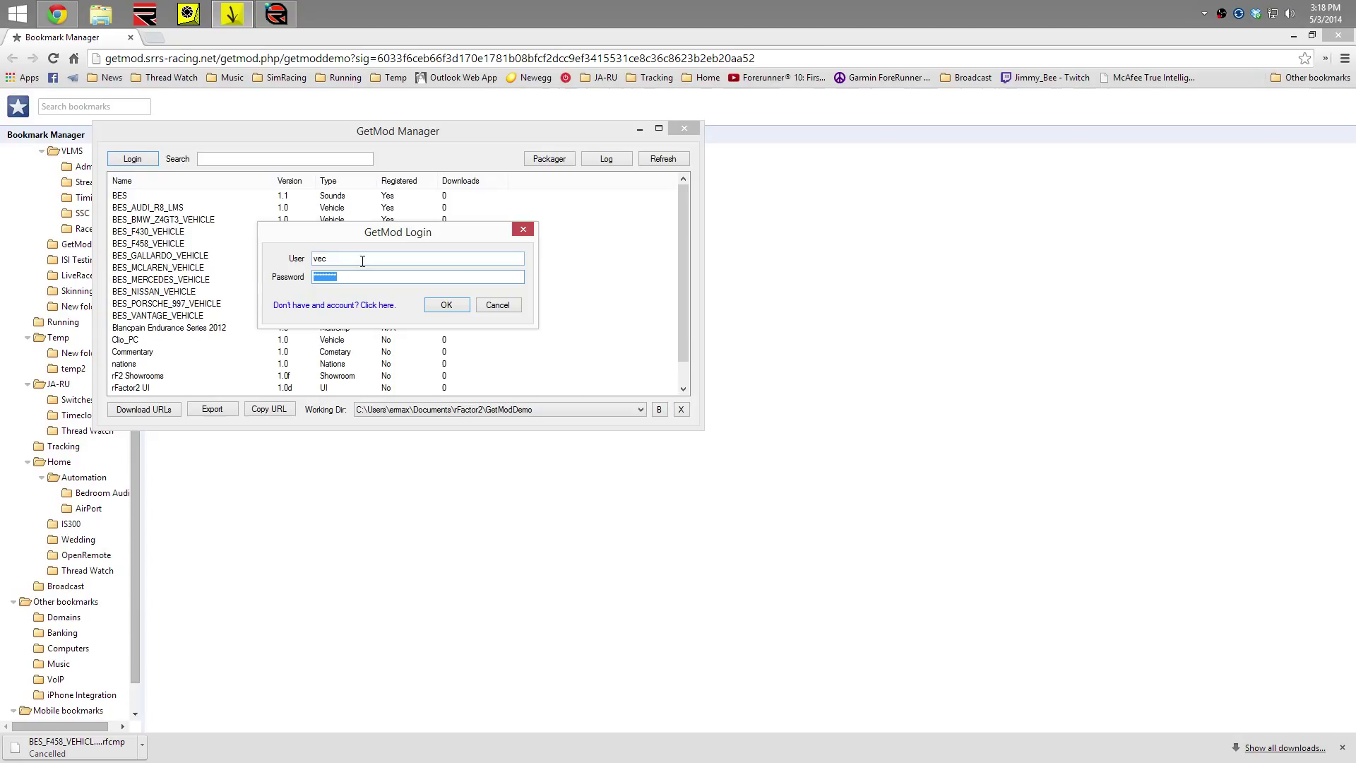
type("*")
key("Return")
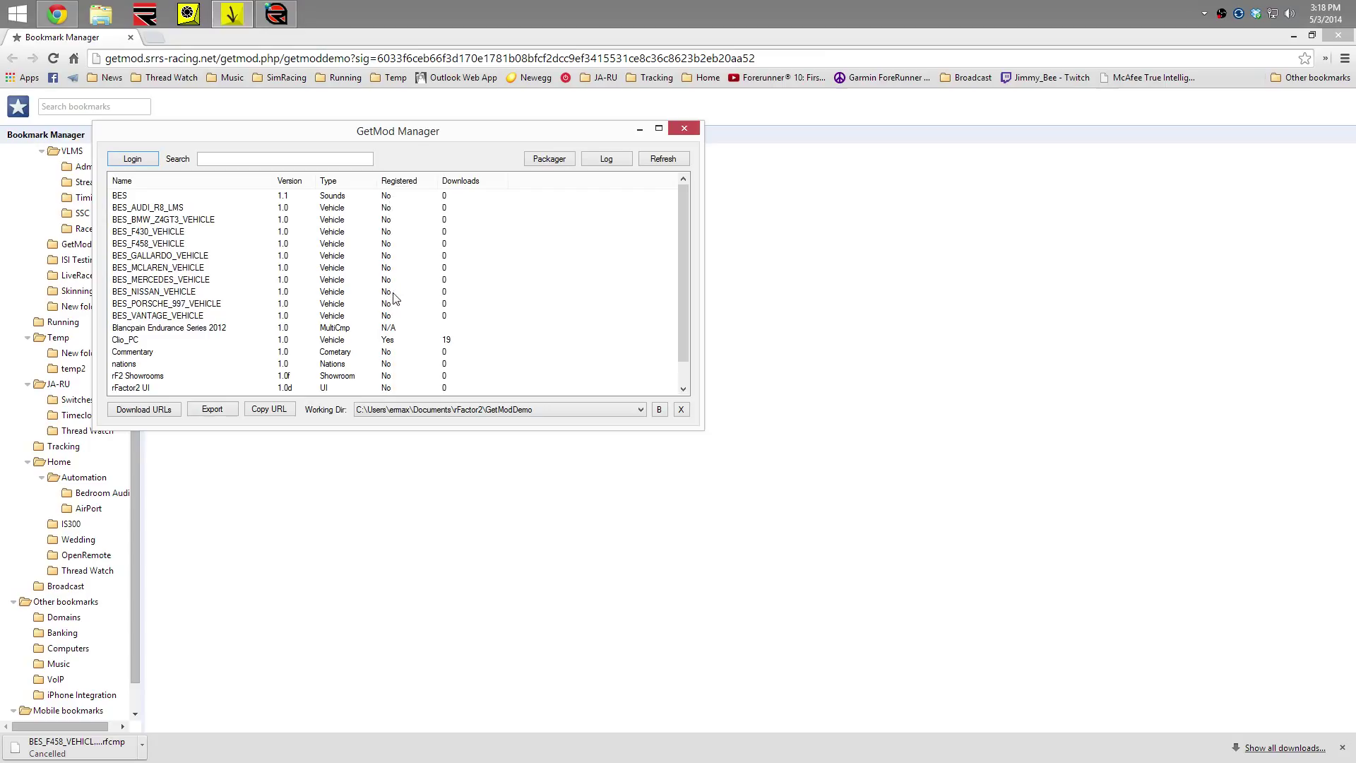
Switch the working directory to the VEC folder and review VEC mods like VEC_AMR's 220 downloads
left_click(387, 342)
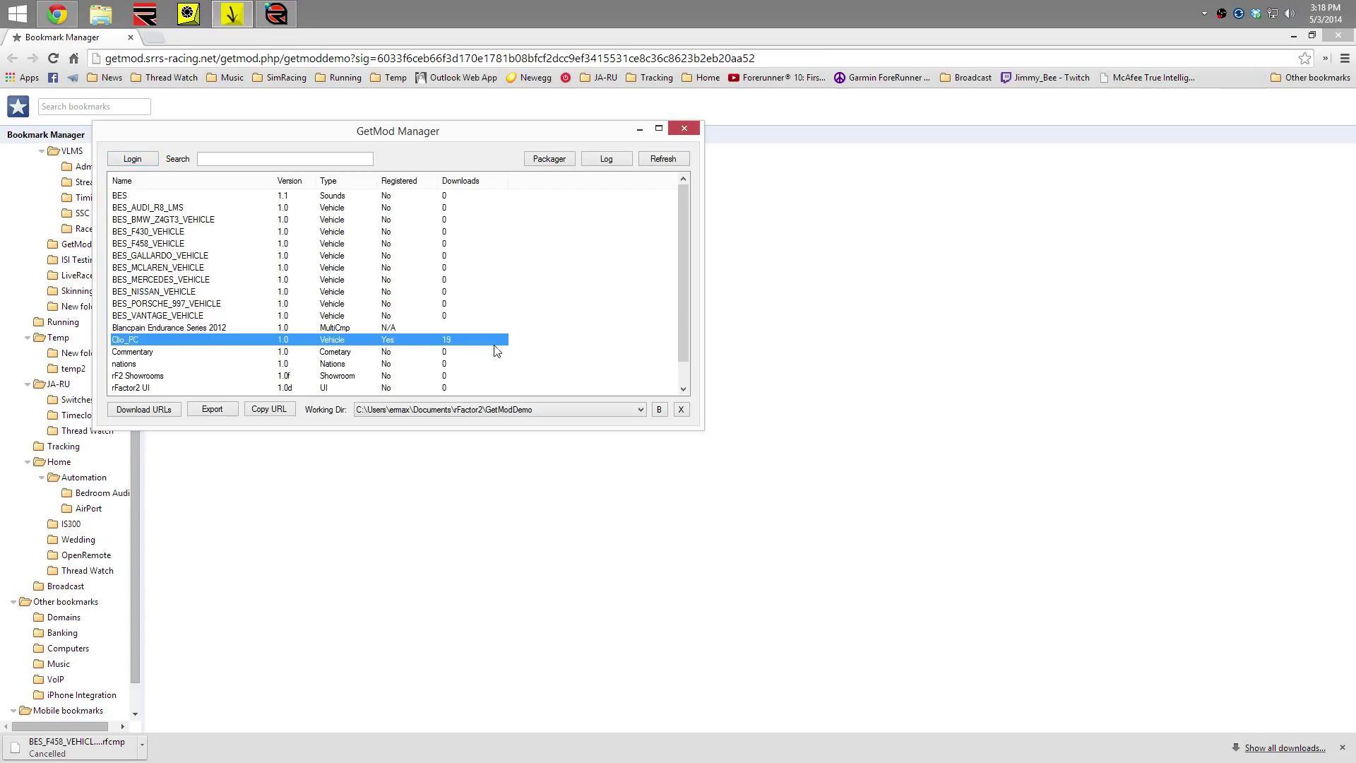
left_click(516, 410)
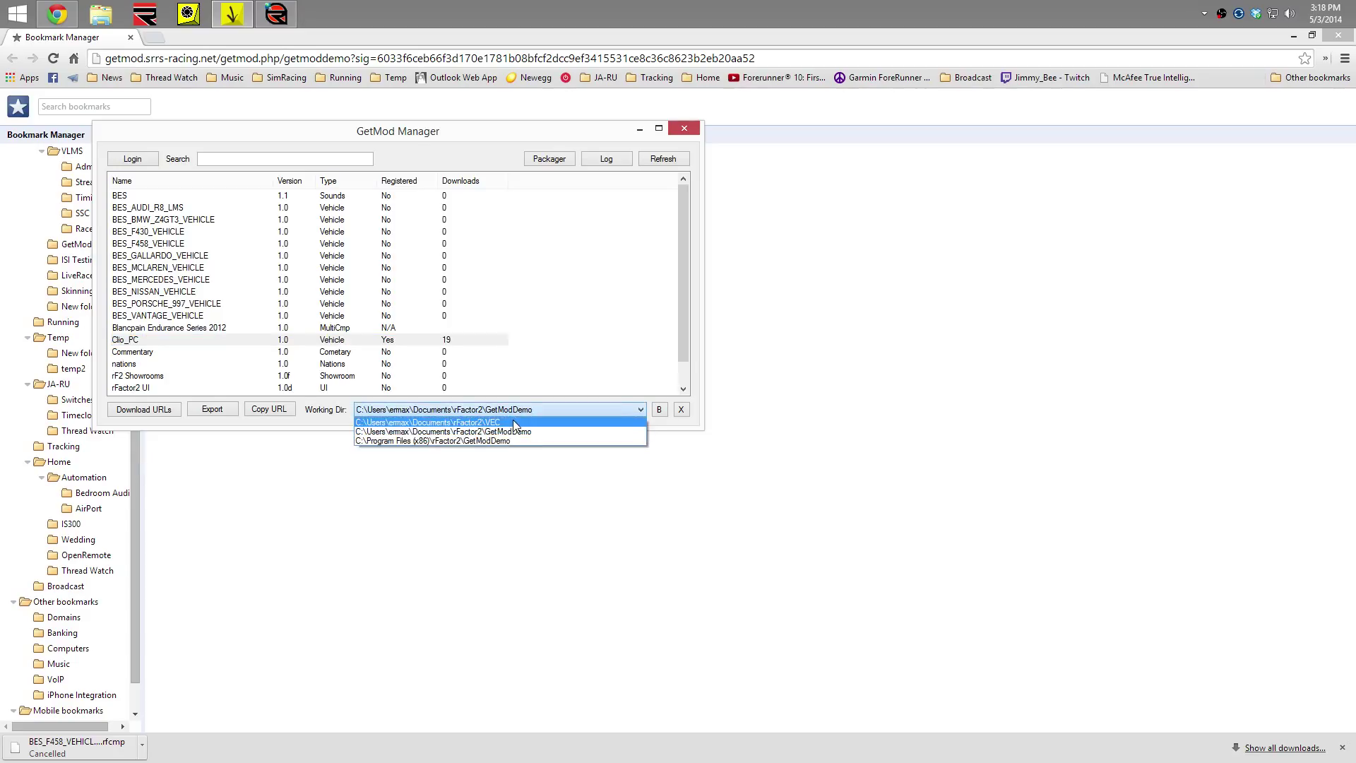
left_click(515, 422)
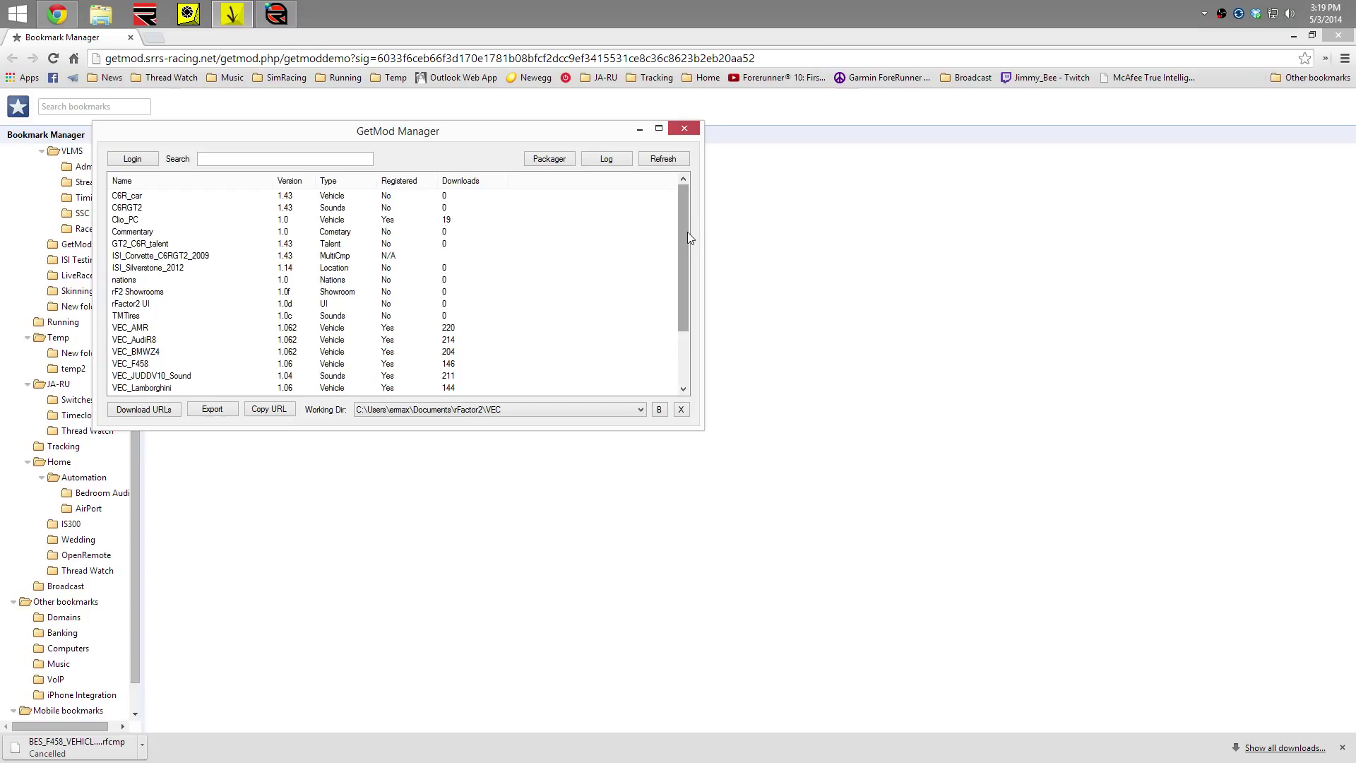
left_click_drag(687, 232, 685, 284)
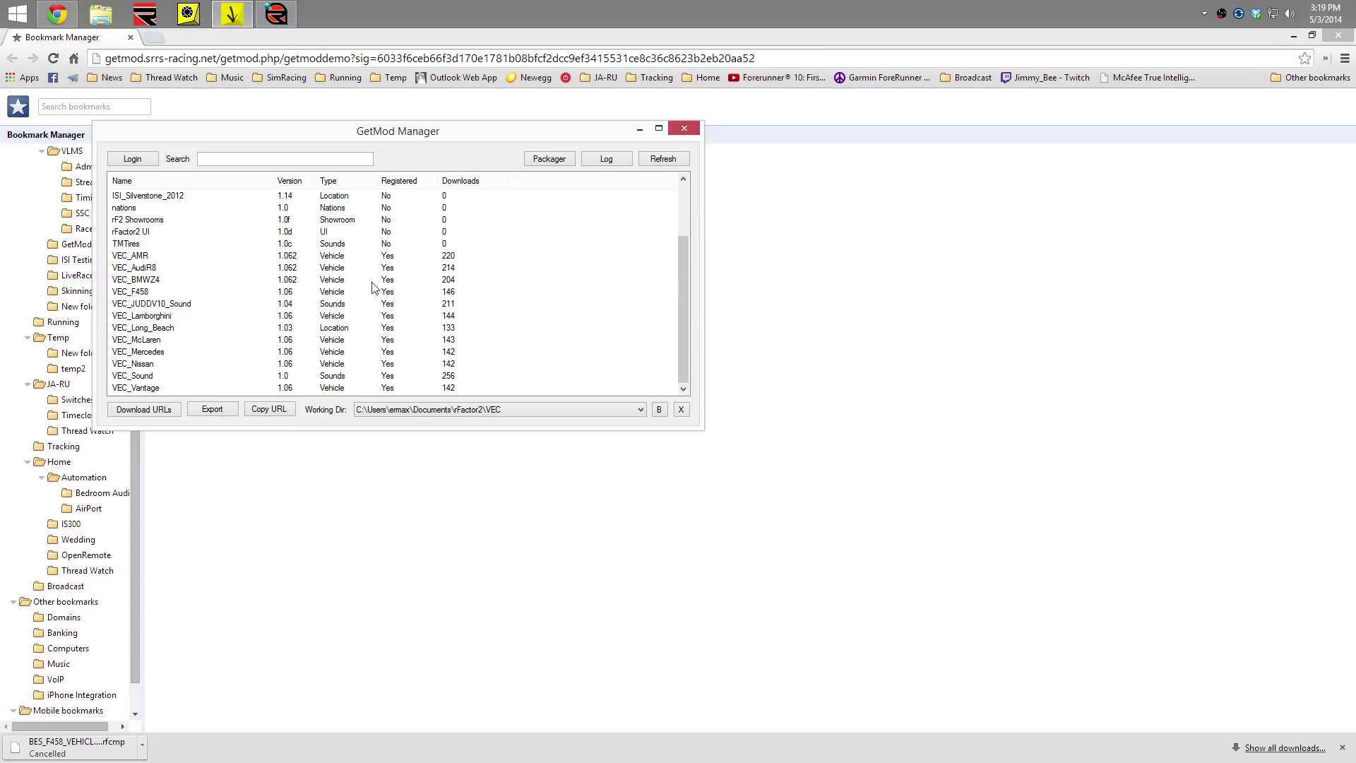
left_click(405, 258)
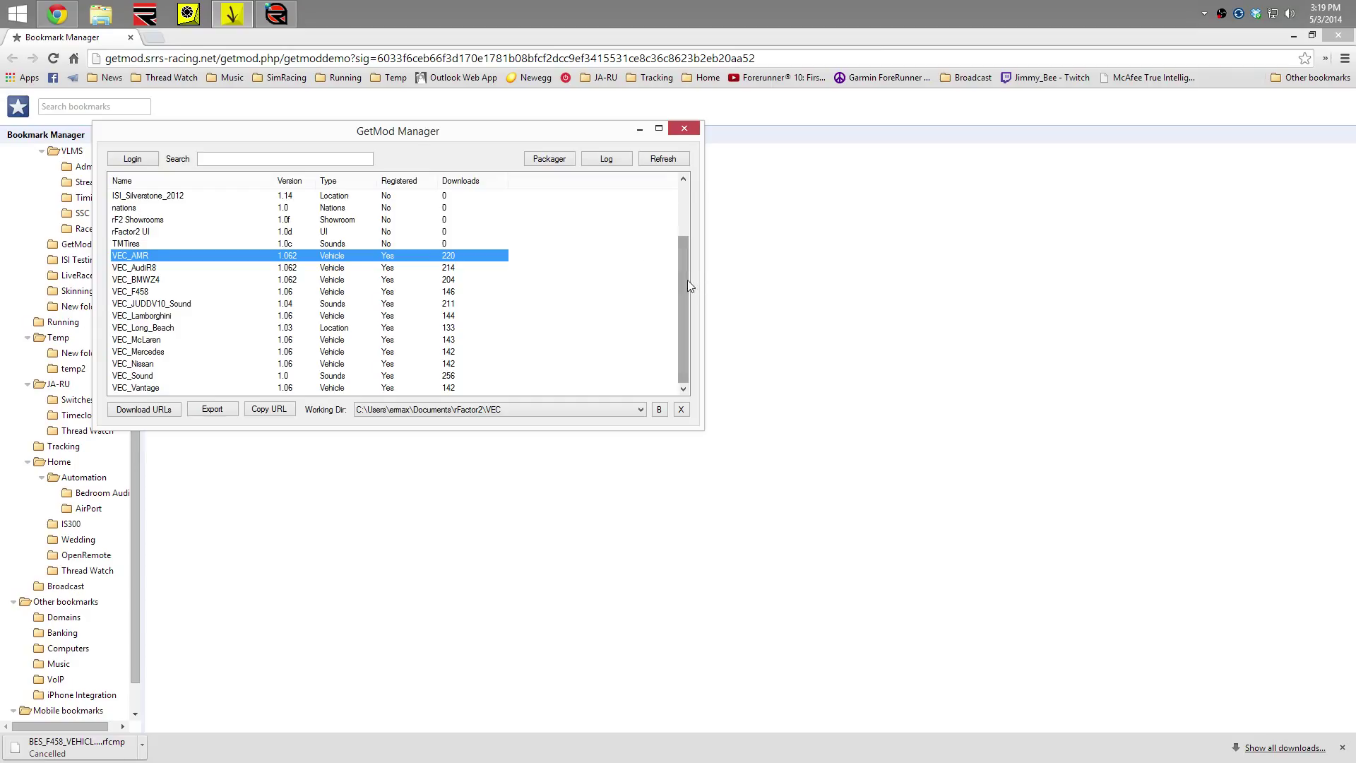
mouse_move(688, 280)
left_mouse_down()
mouse_move(685, 188)
mouse_move(666, 294)
left_mouse_up()
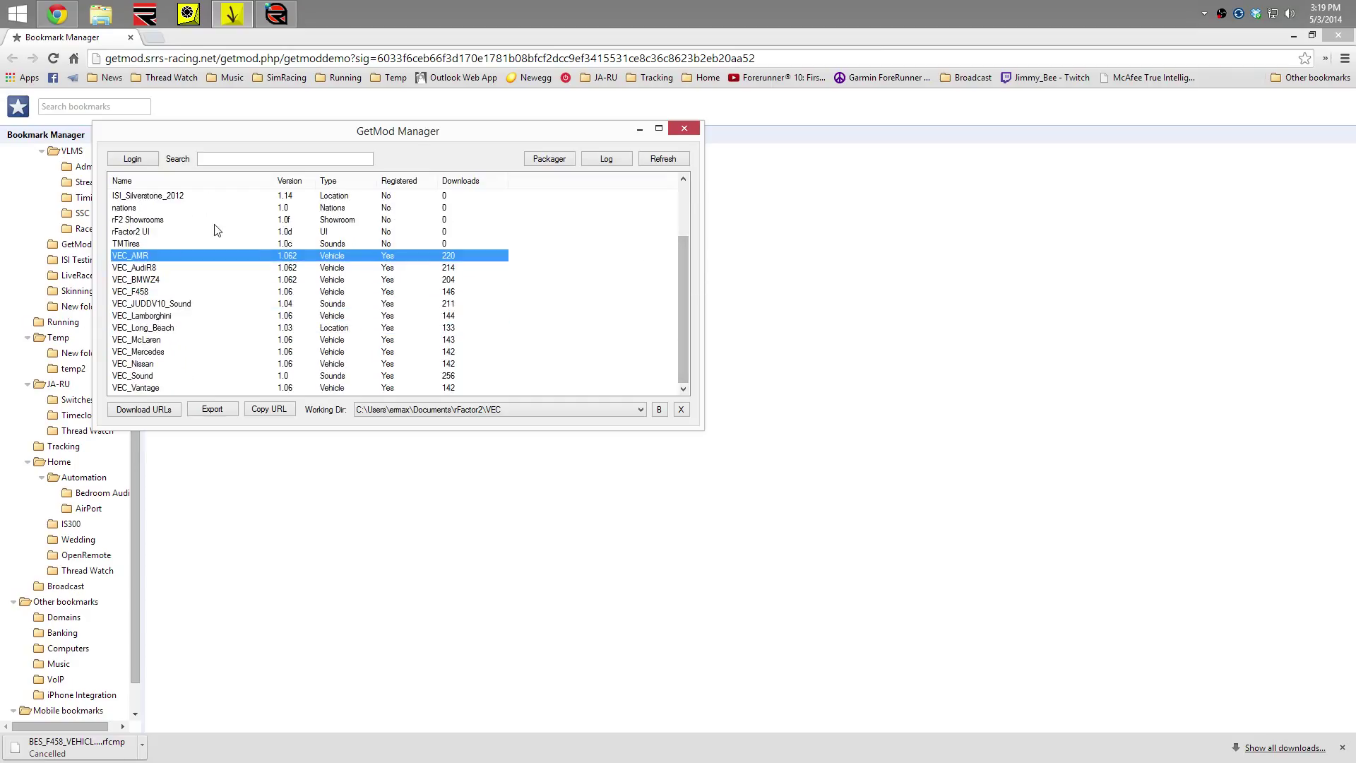
left_click(462, 411)
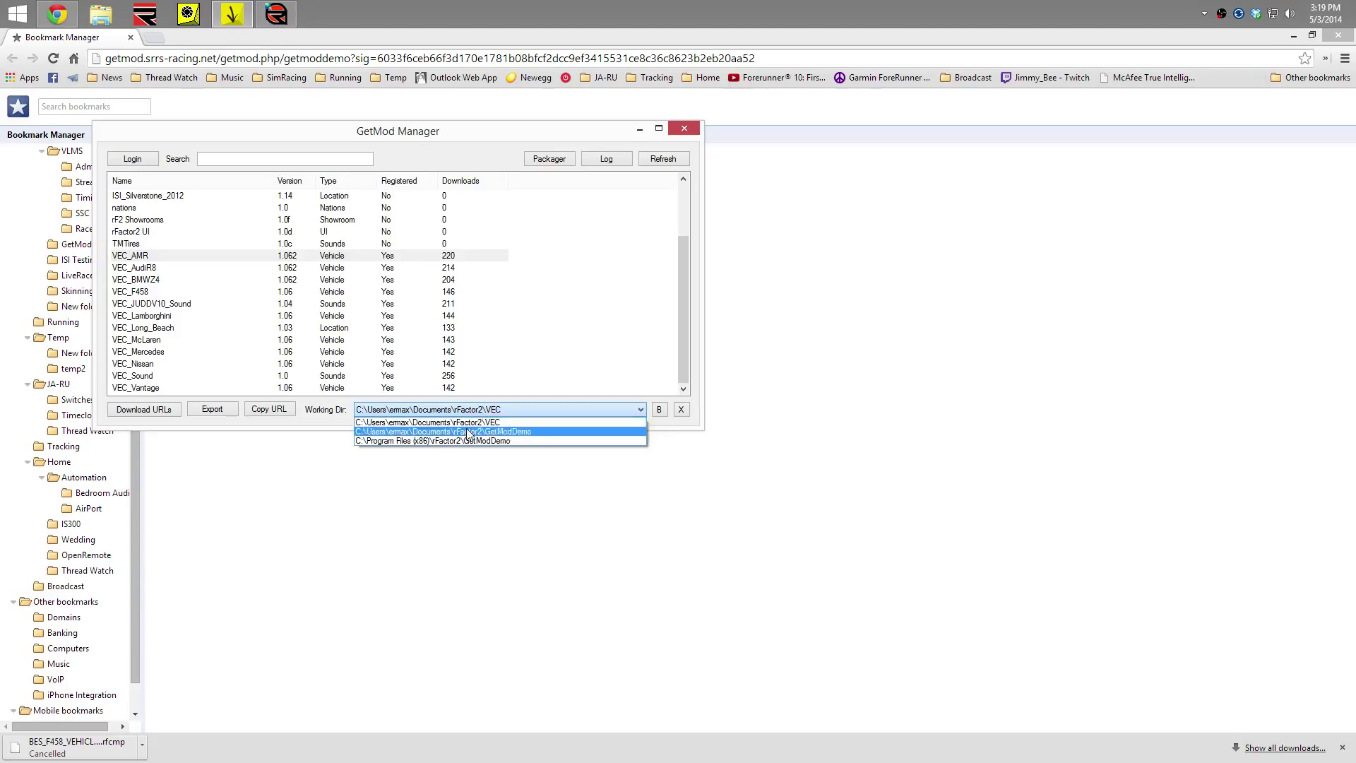
Return to the GetModDemo directory, log in with the demo account, and select BES_MCLAREN_VEHICLE
left_click(466, 431)
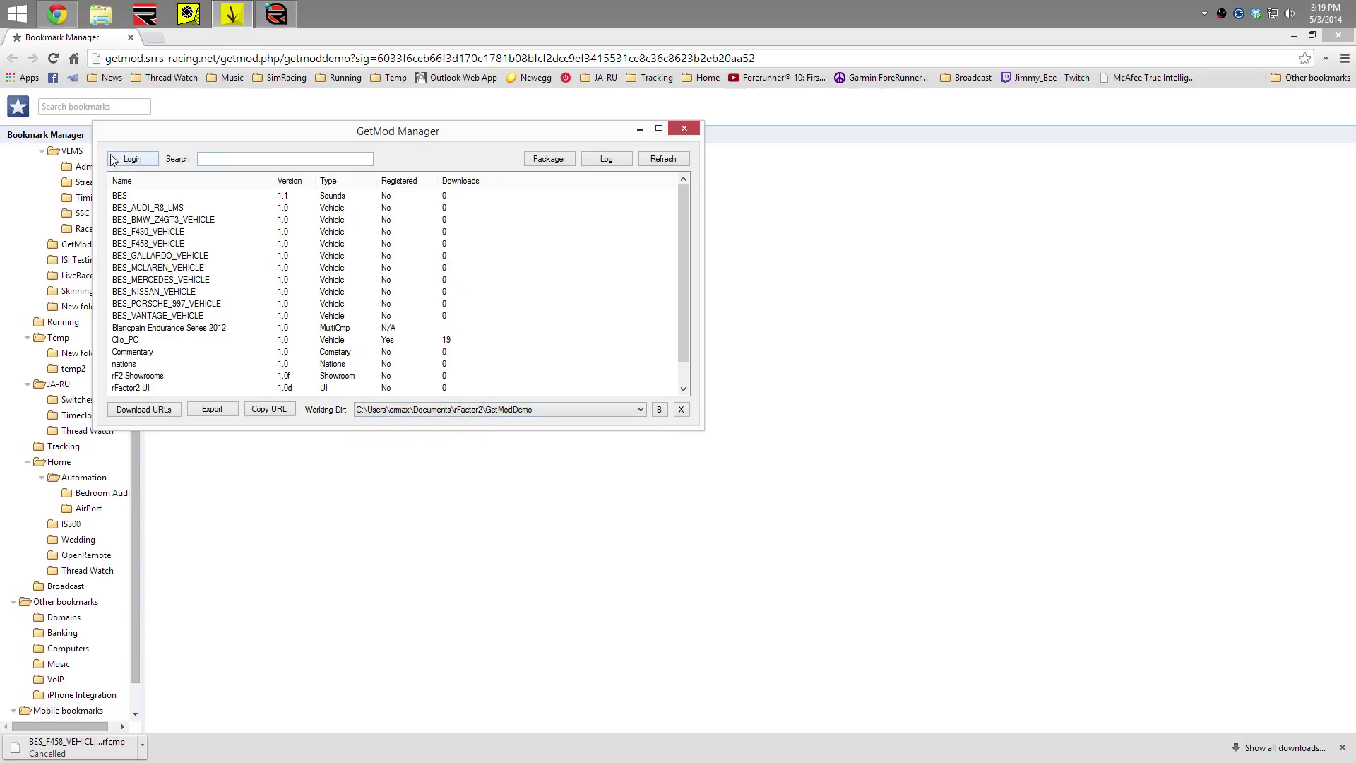
left_click(133, 159)
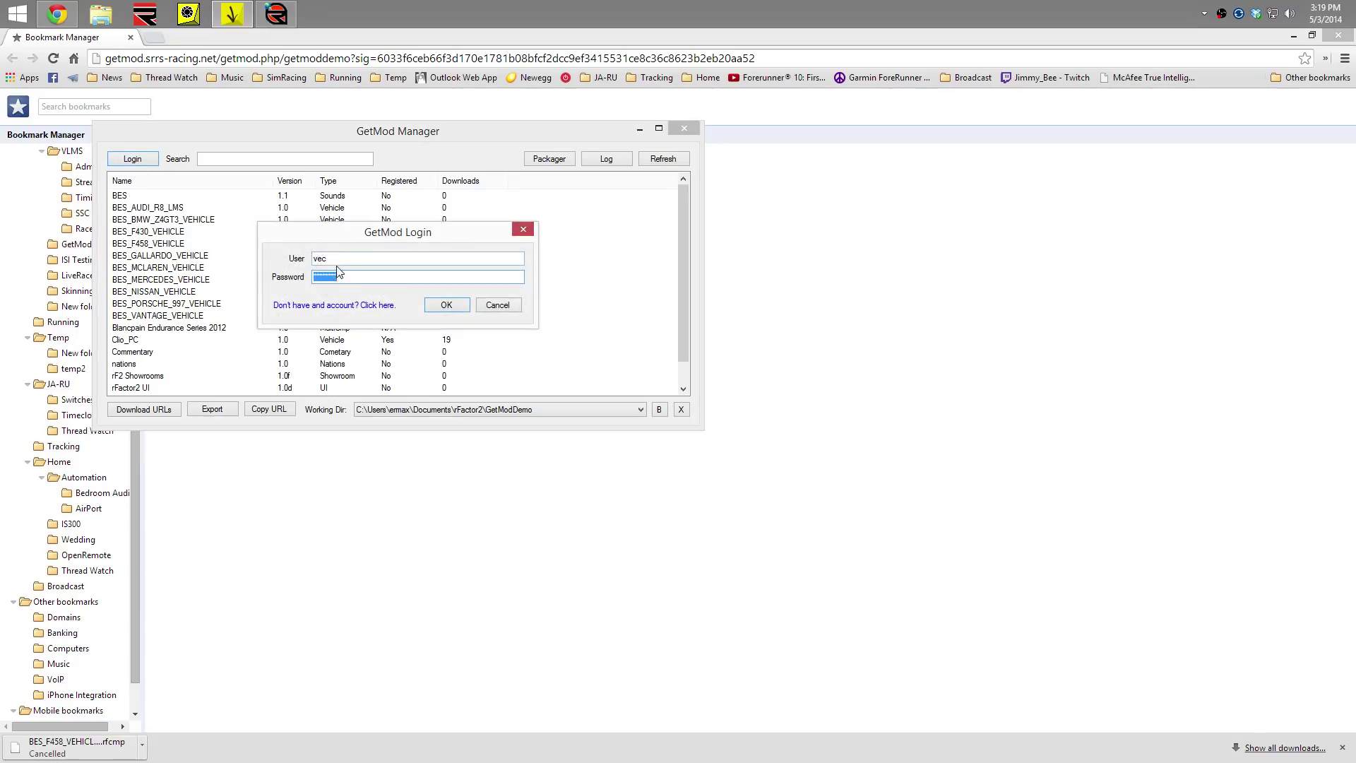
key("shift+Tab")
type("ge")
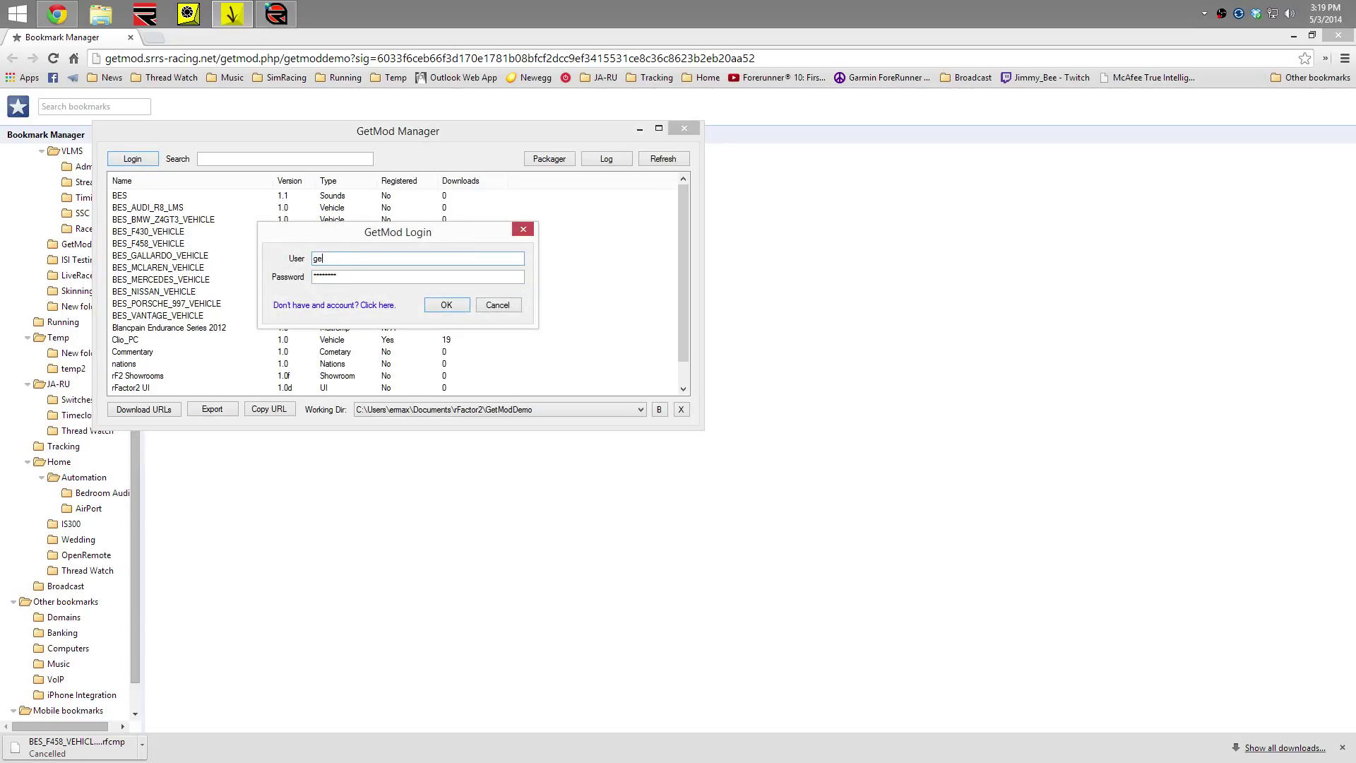
type("tmoddemo")
key("Tab")
type("demo")
key("Return")
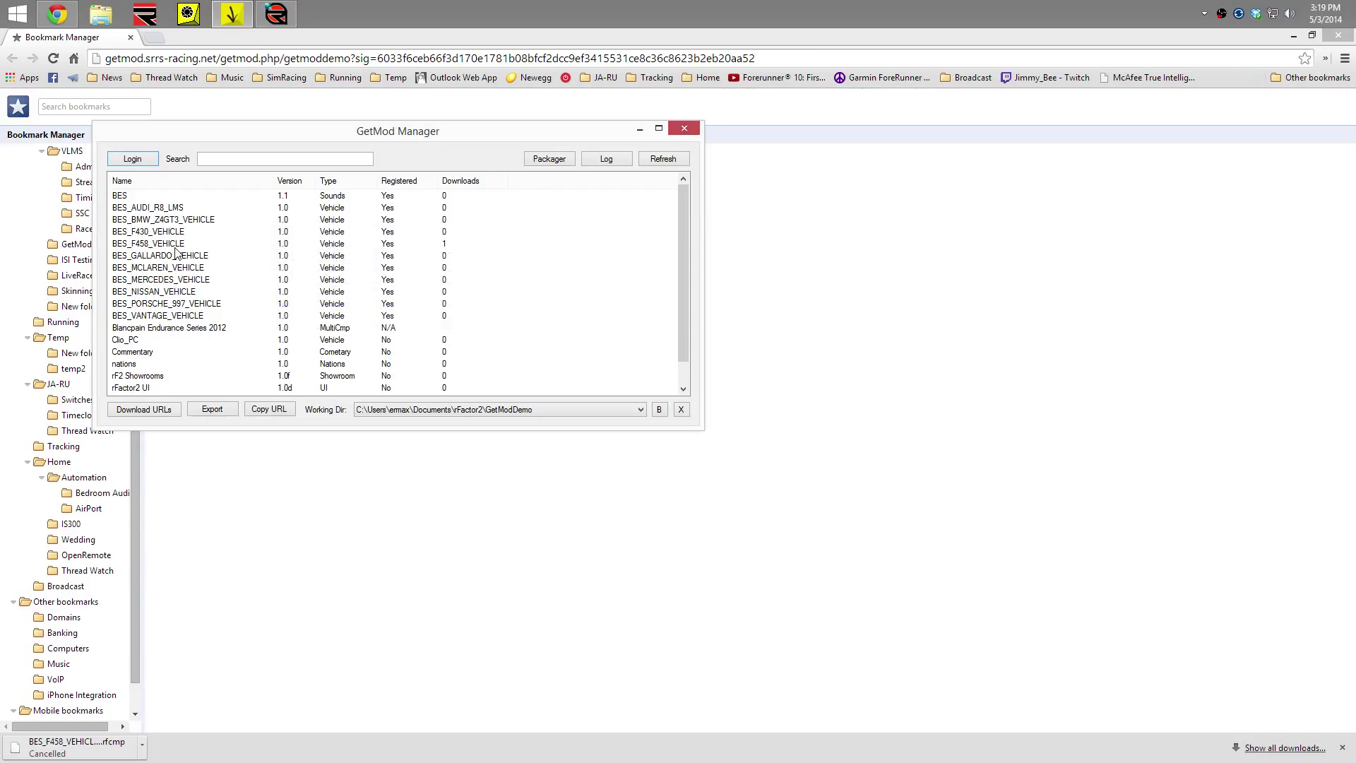
left_click(271, 269)
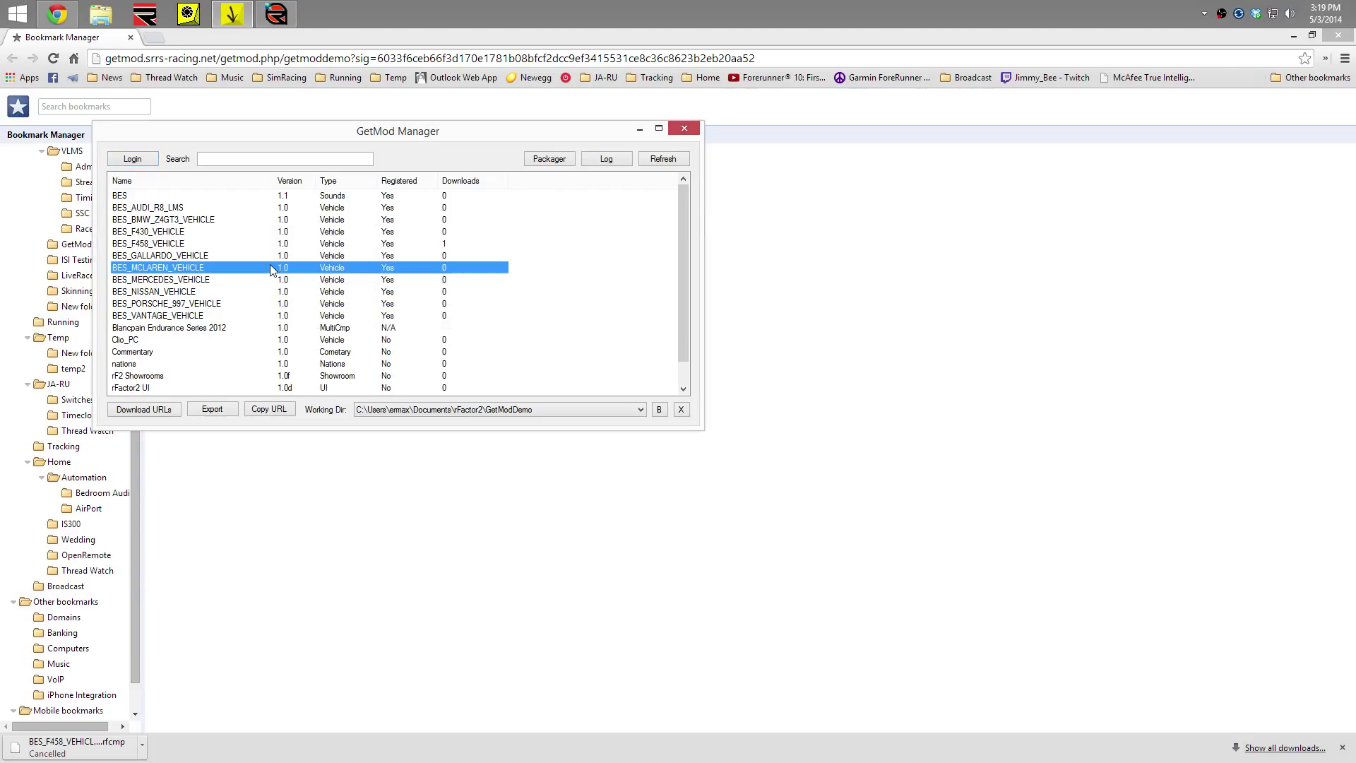
Select the Gallardo, Blancpain 2012, Vantage, F458, Mercedes and F430 BES entries in turn
left_click(383, 259)
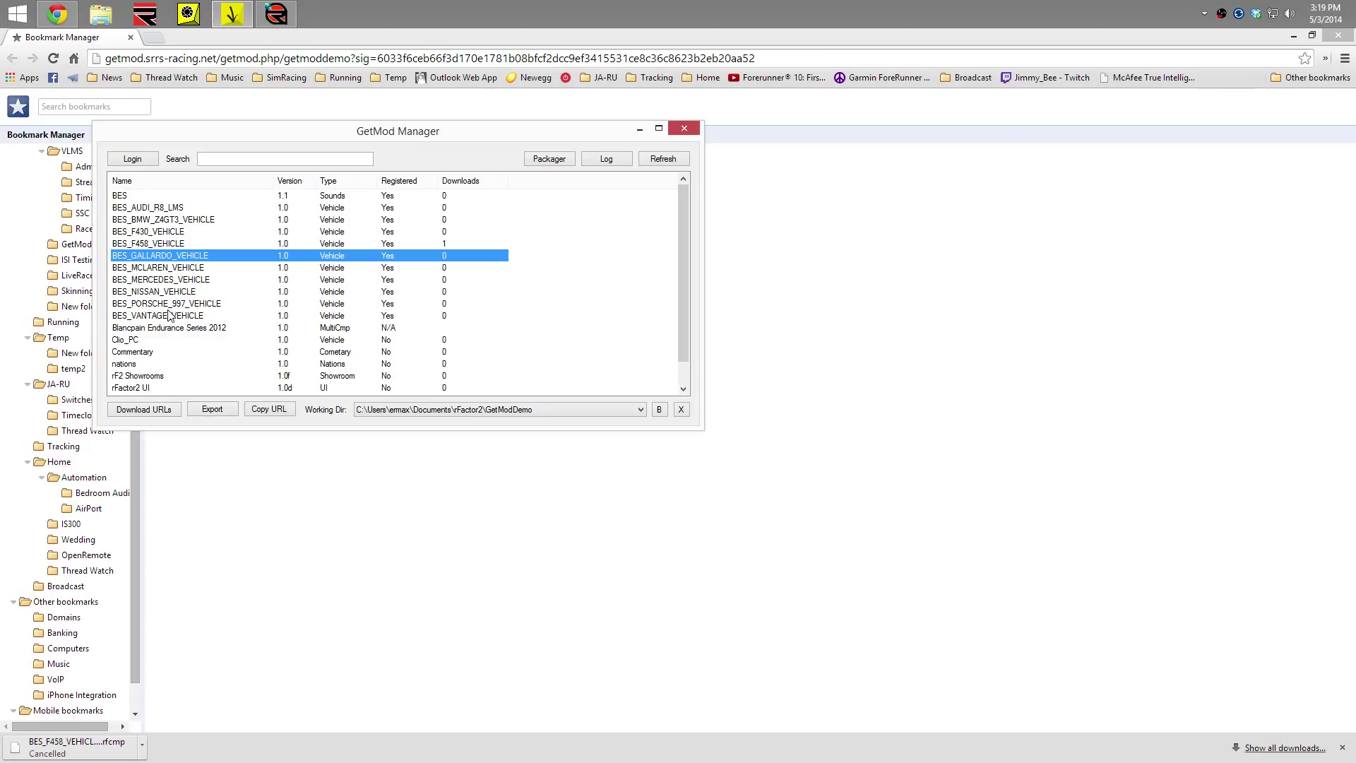
left_click(150, 330)
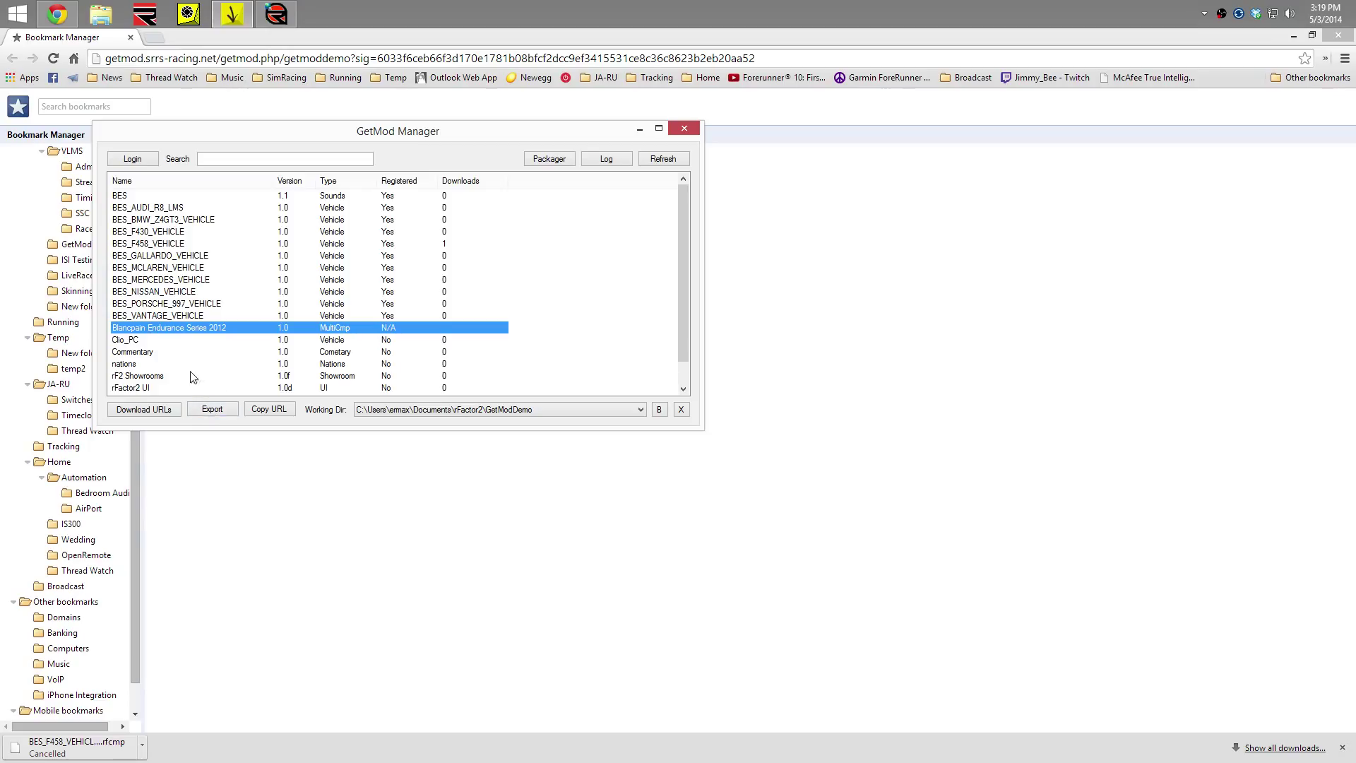
left_click(175, 316)
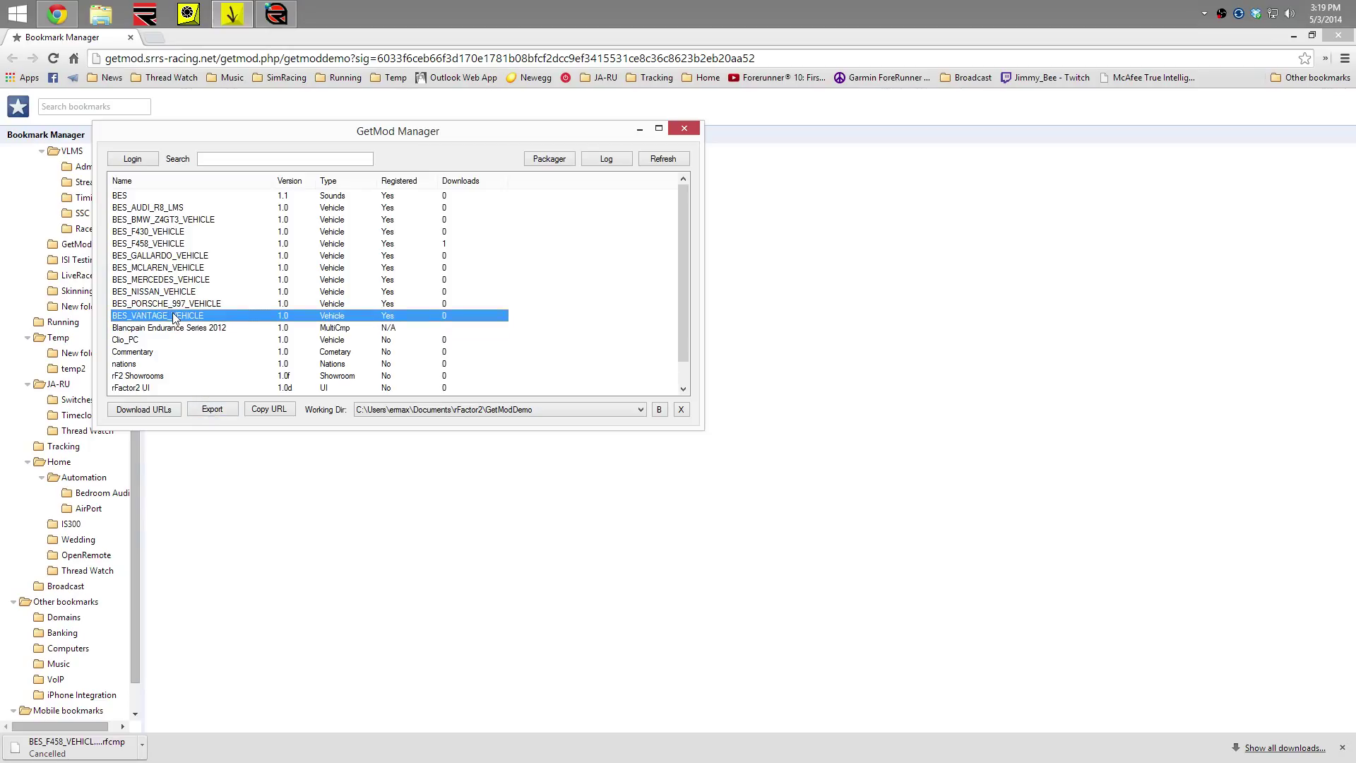
key("shift+Up")
key("shift+Up")
key("shift+Up")
key("shift+Up")
key("shift+Up")
key("shift+Up")
key("shift+Up")
key("shift+Up")
key("shift+Up")
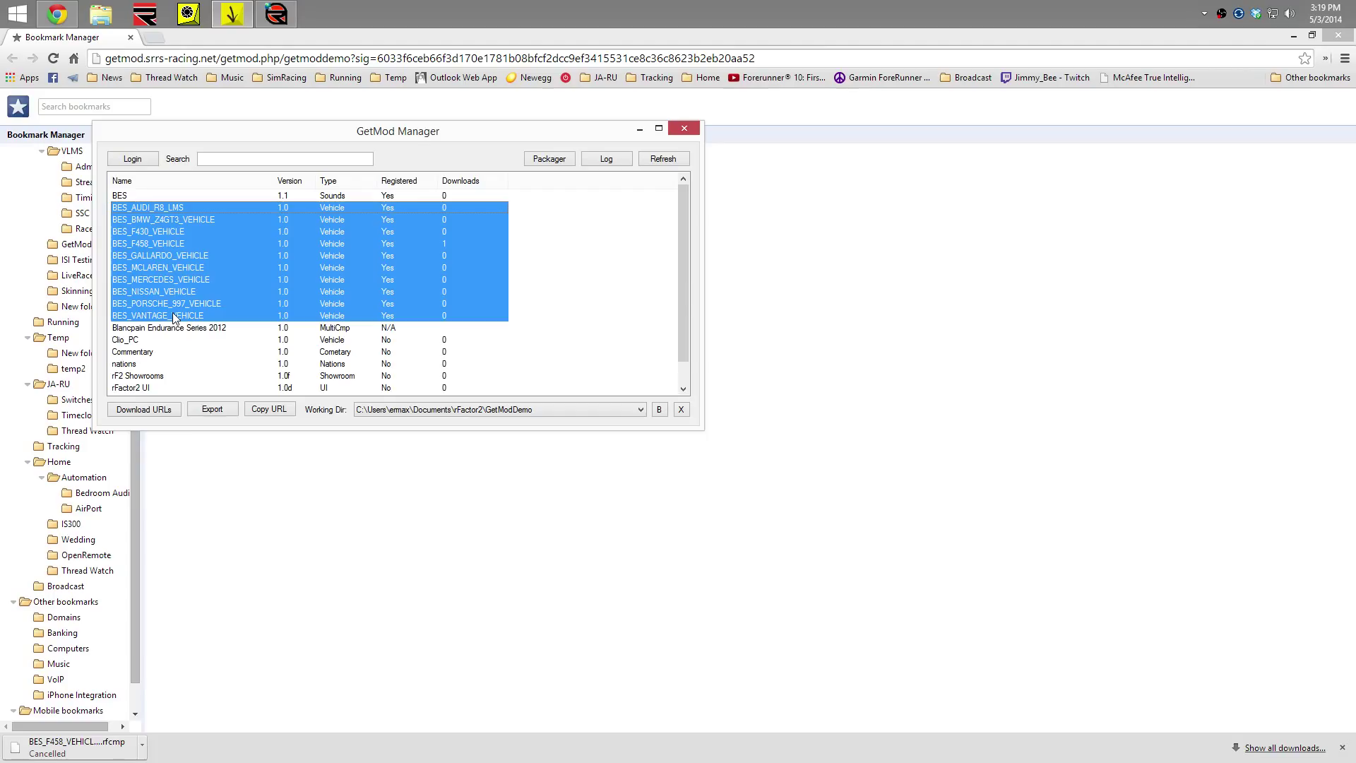
left_click(162, 244)
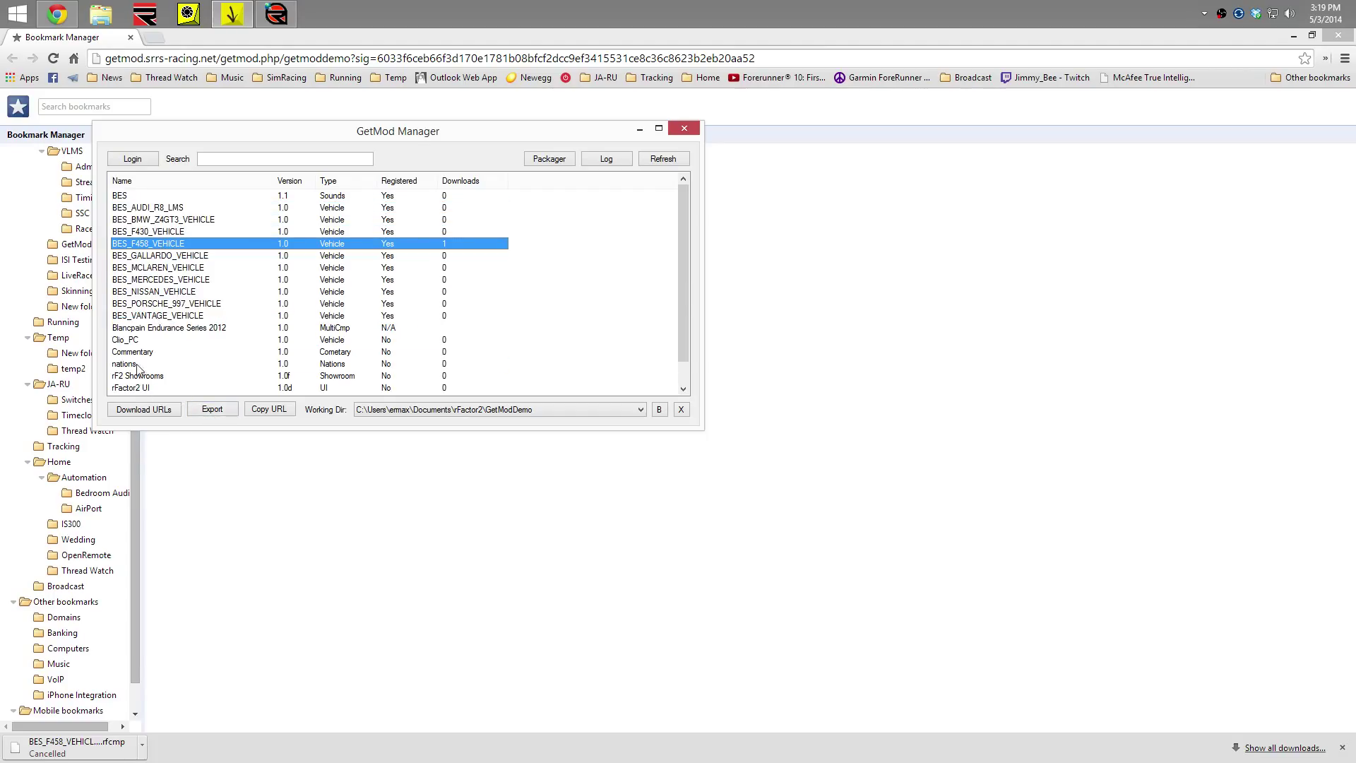
left_click(138, 368)
left_click(169, 244)
left_click(441, 338)
left_click(337, 282)
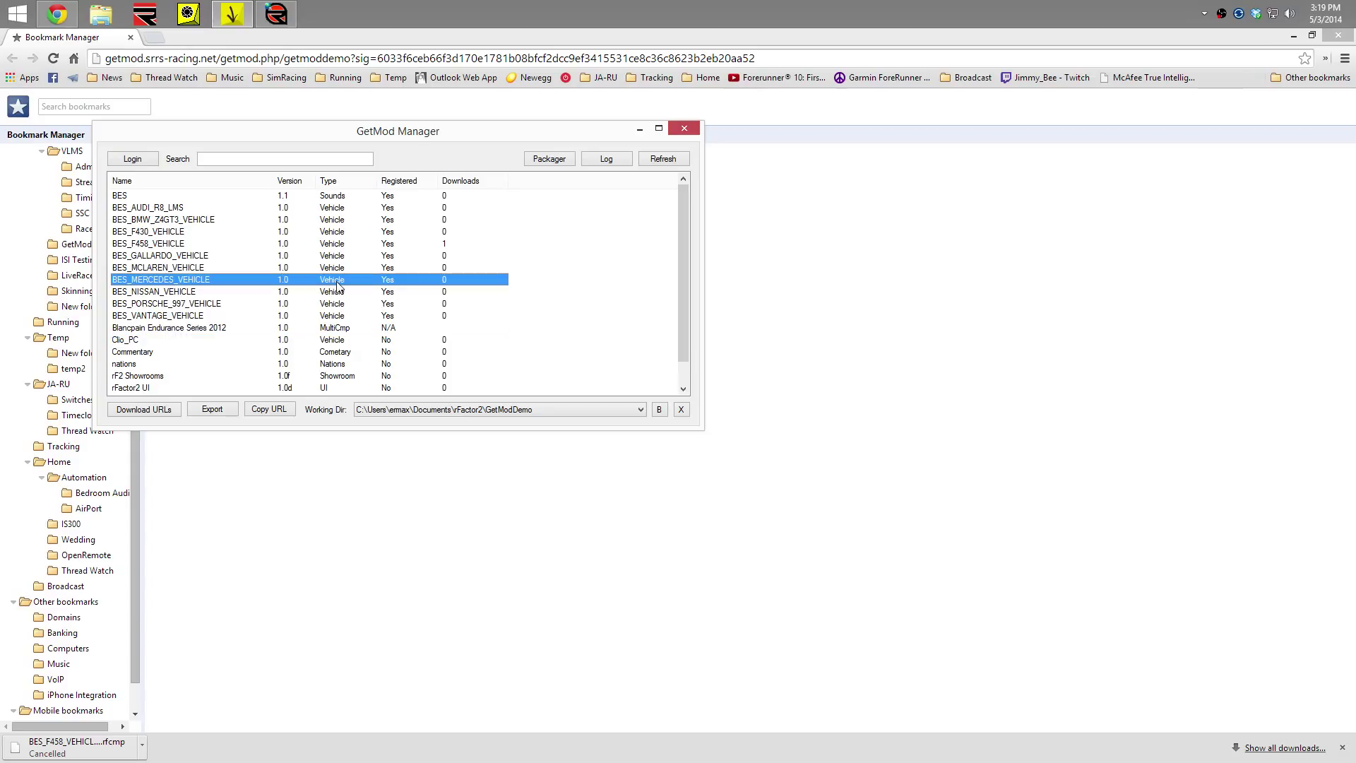
left_click(140, 233)
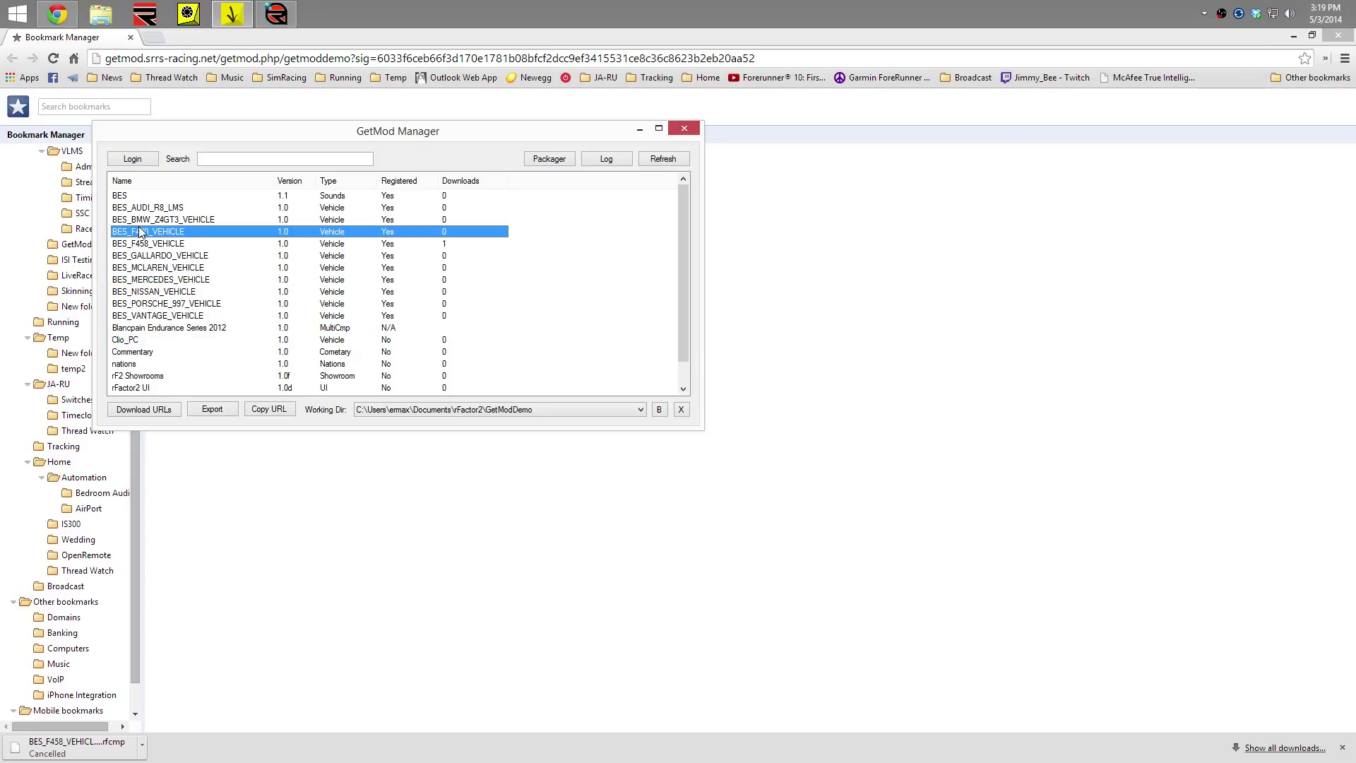
left_click(145, 256)
left_click(146, 279)
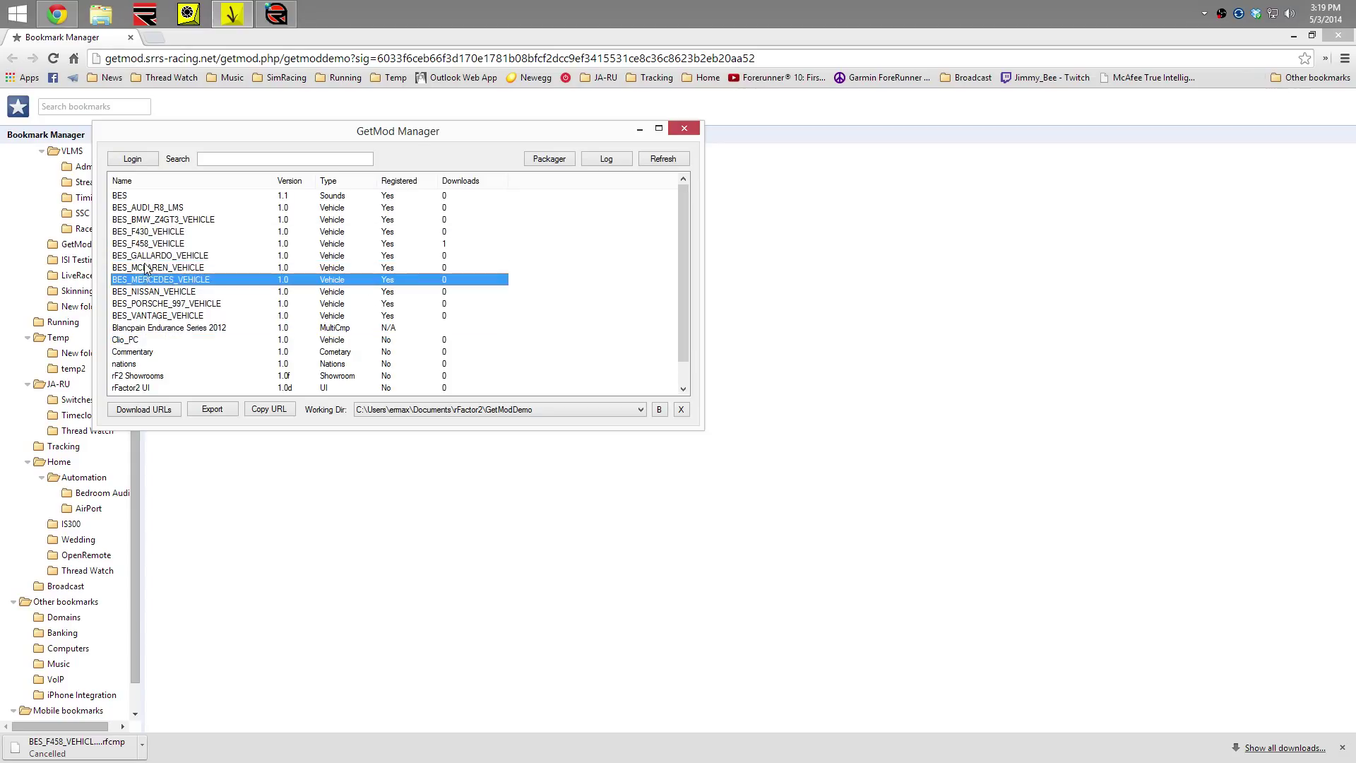
left_click(146, 245)
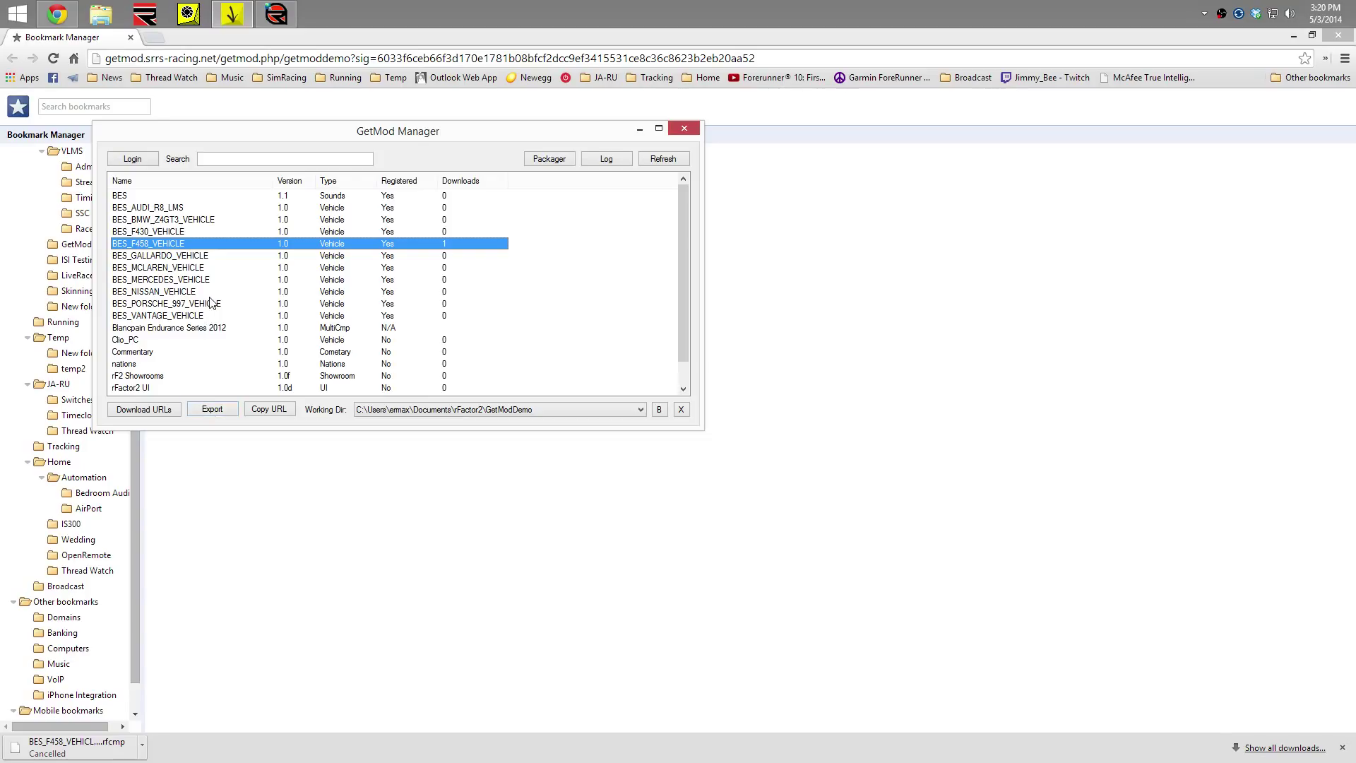
Check the Mercedes, McLaren and Nissan mods, then enlarge and recentre the window to show the whole list
left_click(185, 281)
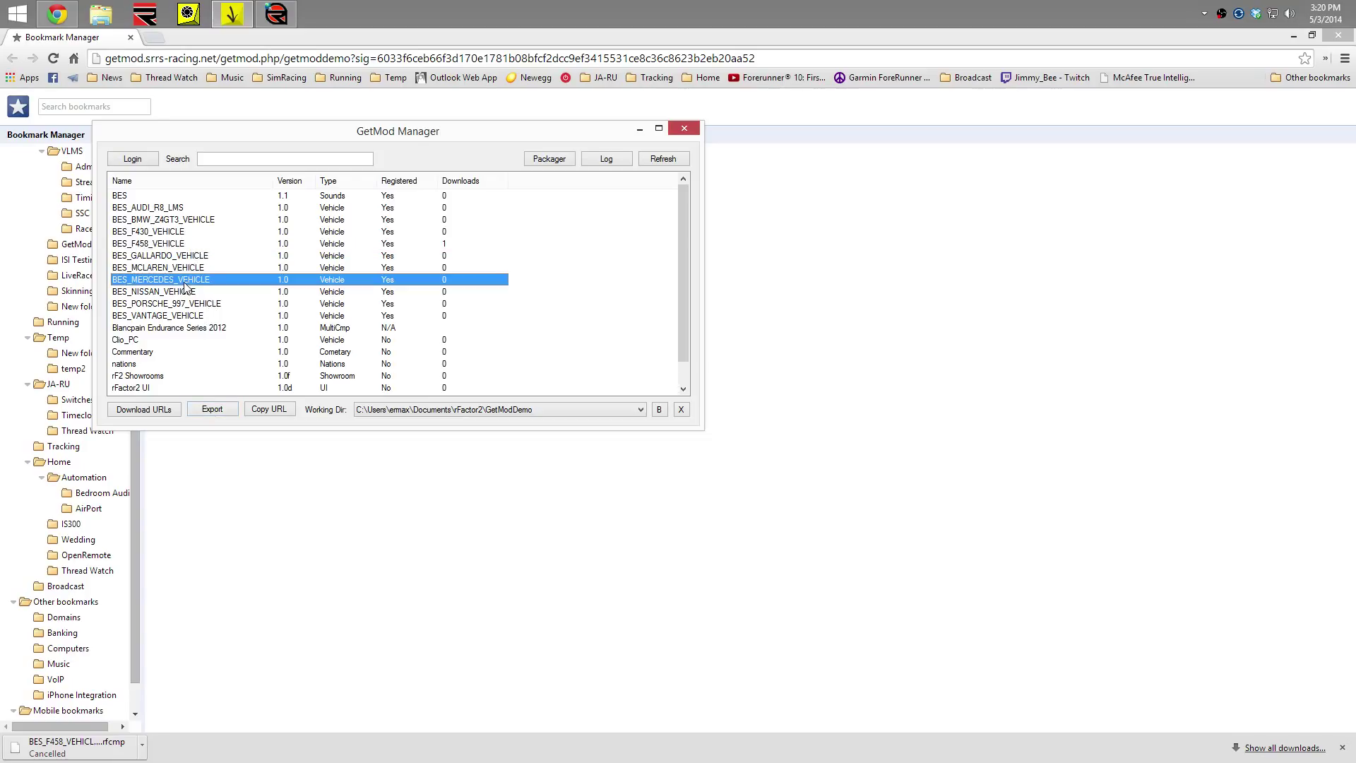
left_click(168, 209)
left_click(185, 269)
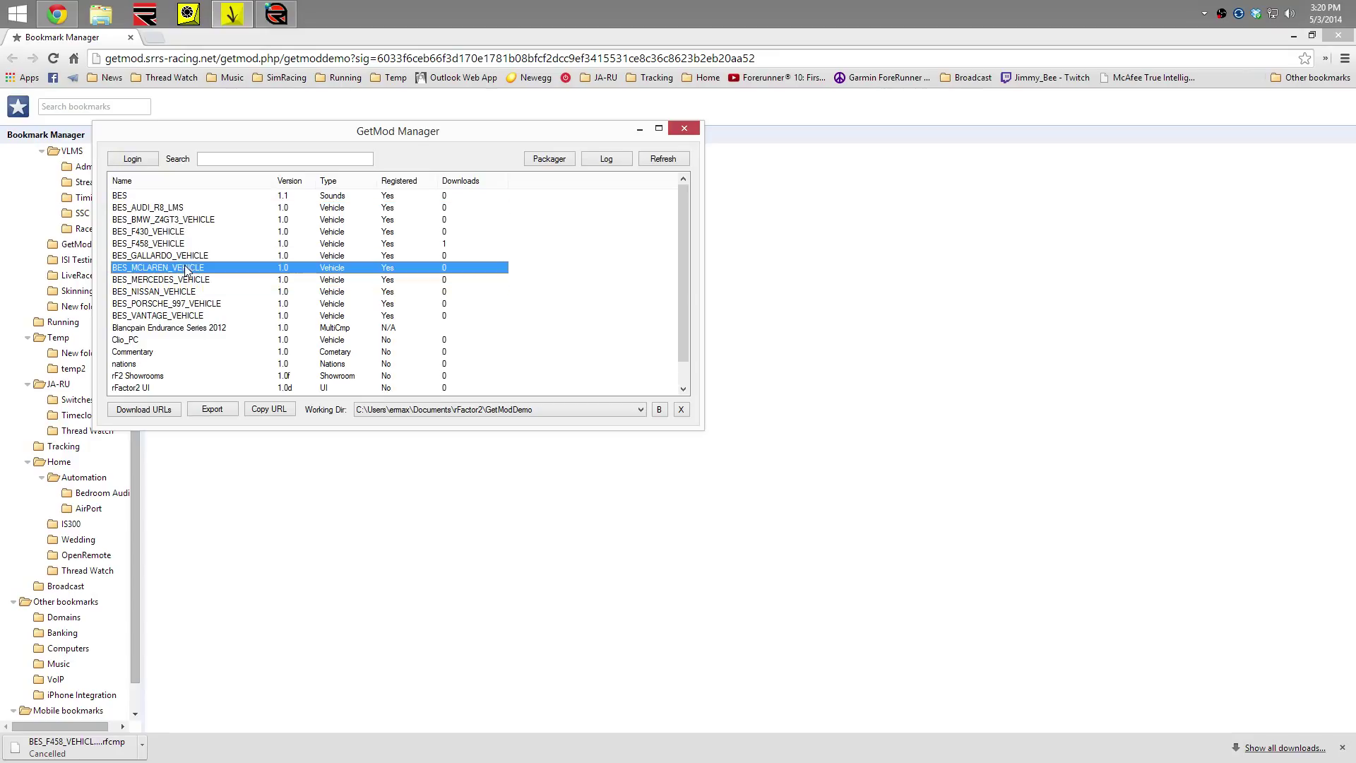
left_click(196, 294)
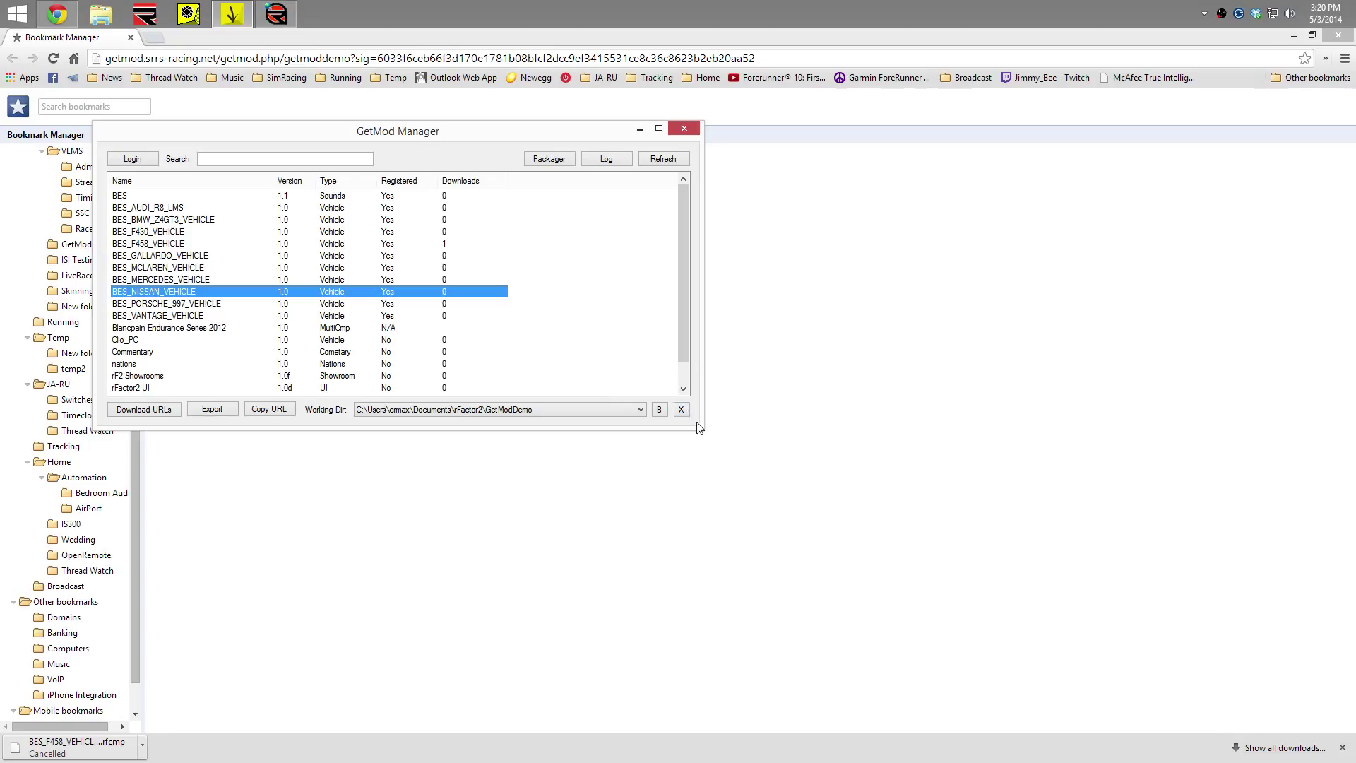
left_click_drag(656, 430, 656, 575)
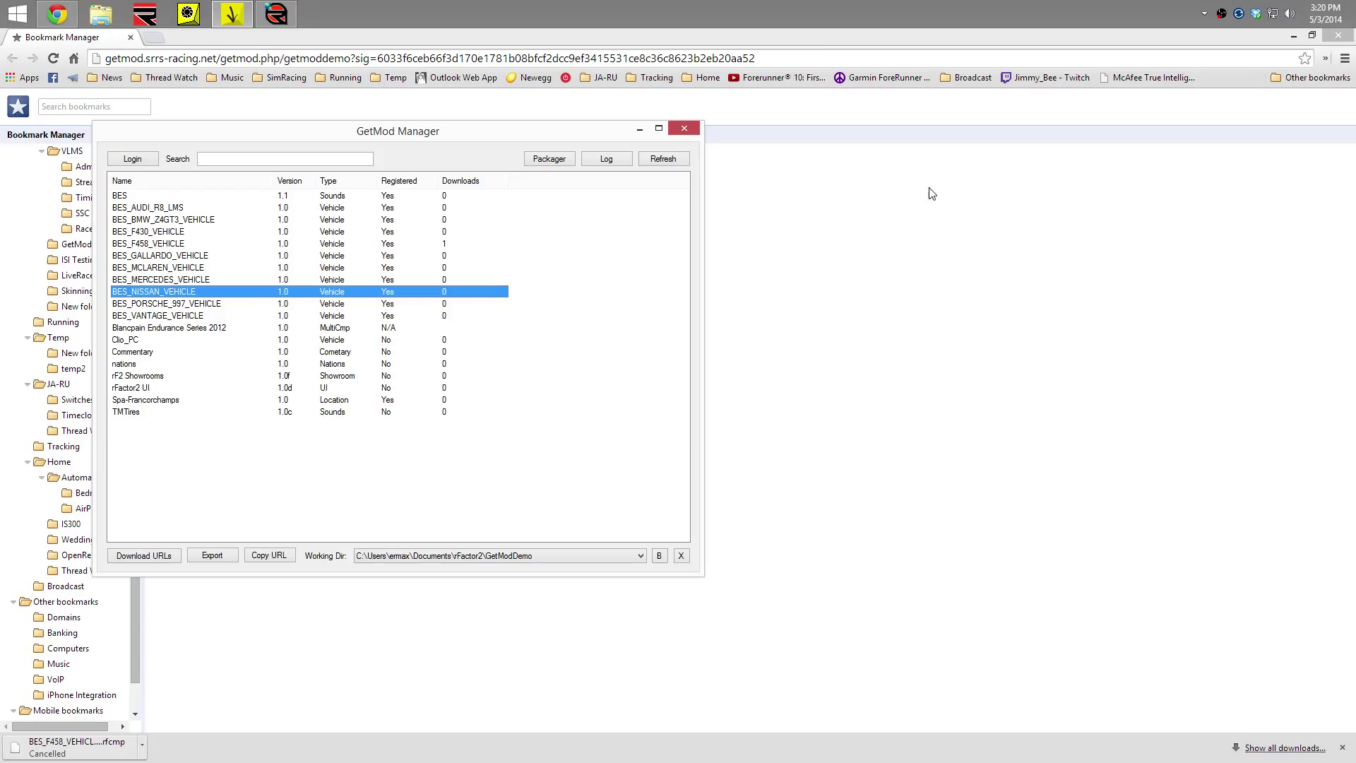
left_click_drag(552, 122, 863, 140)
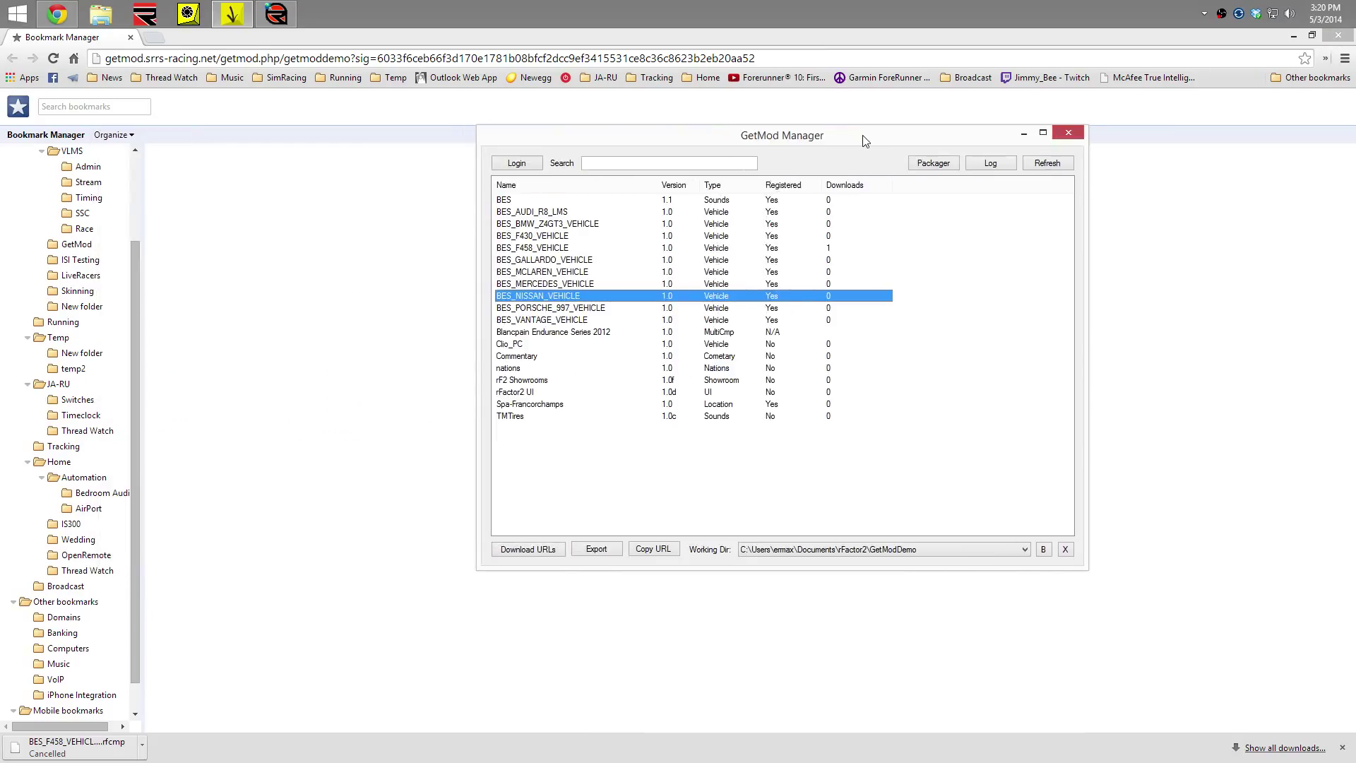